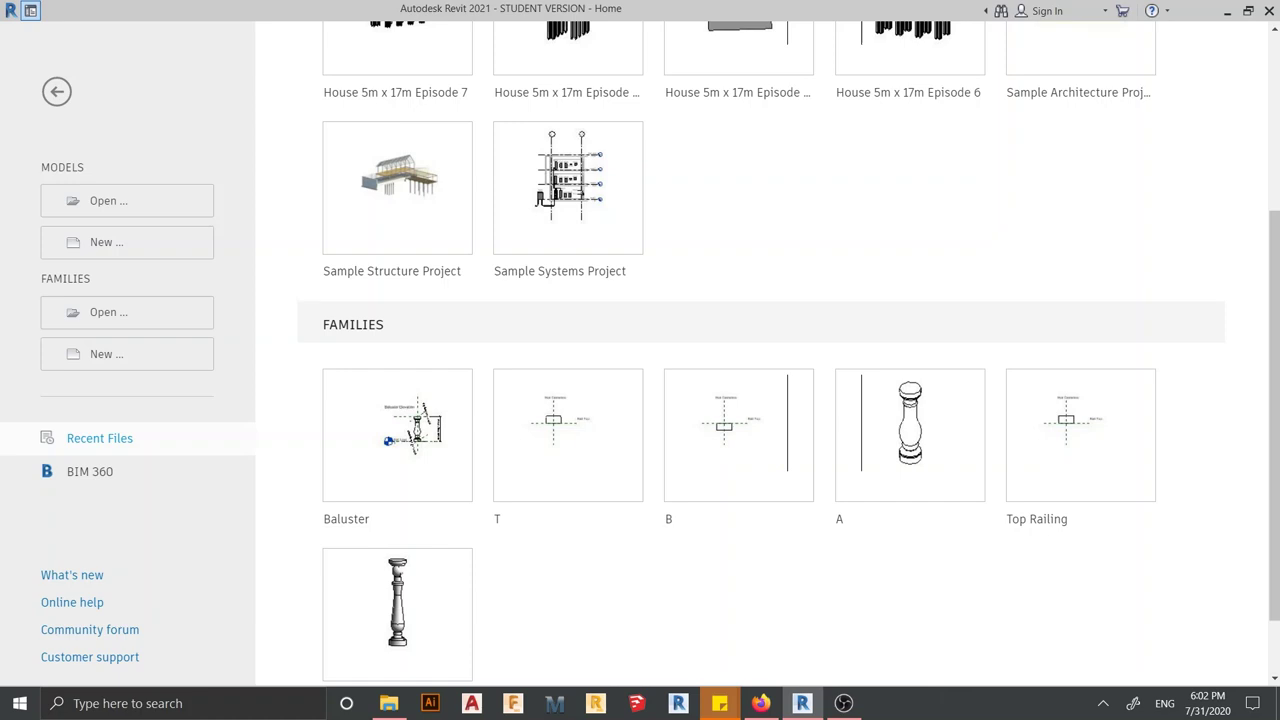
# Create a new family from the English folder's Metric Baluster.rft template
pyautogui.scroll(1, 1080, 480)
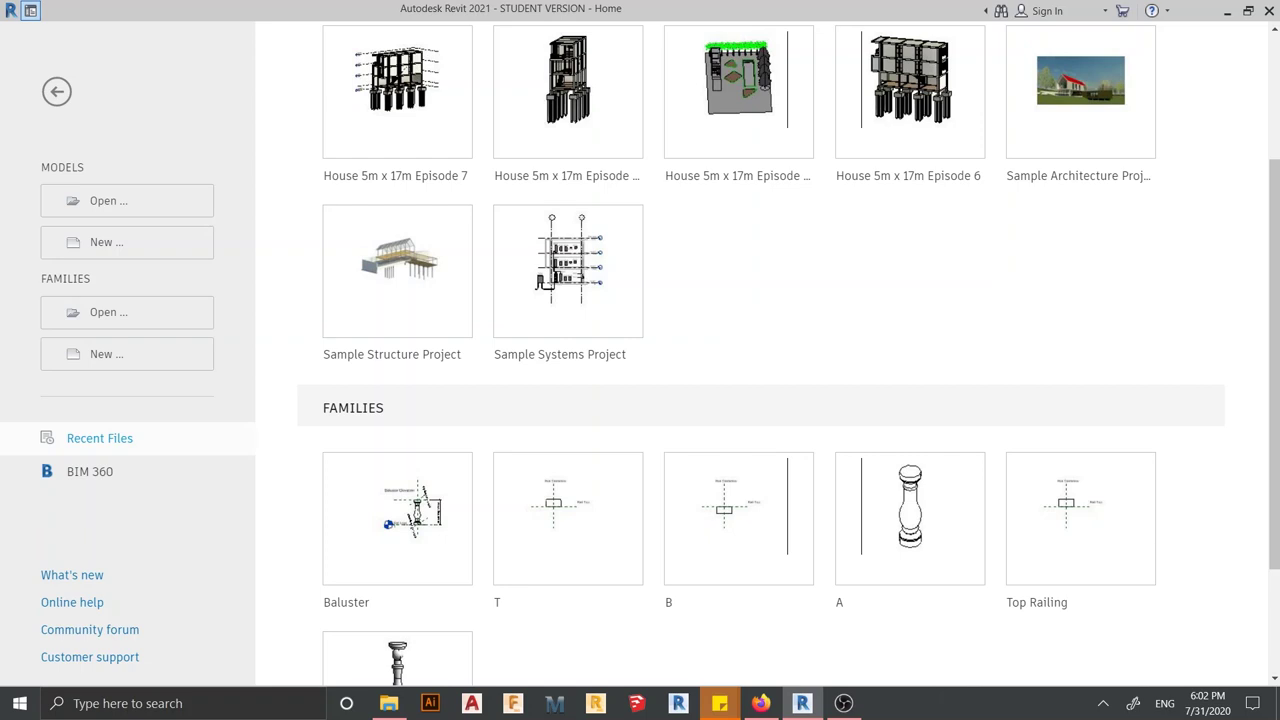
pyautogui.click(60, 352)
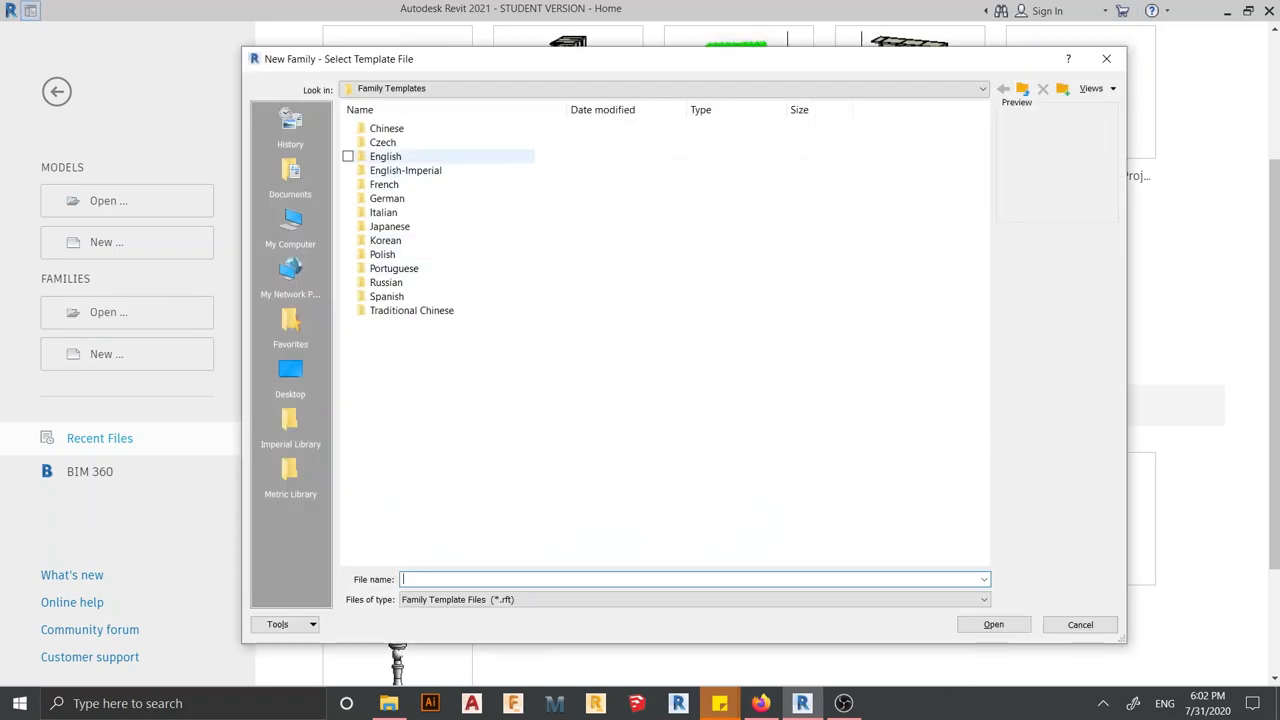
pyautogui.doubleClick(385, 156)
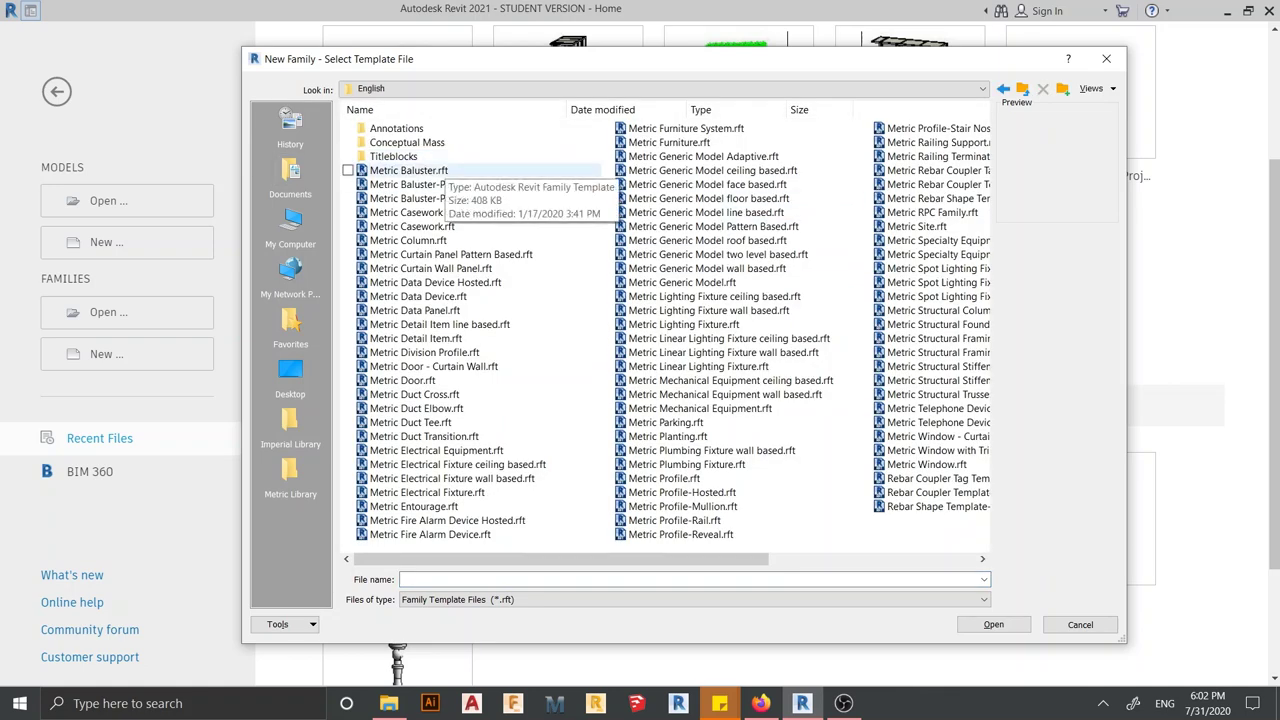
pyautogui.click(408, 170)
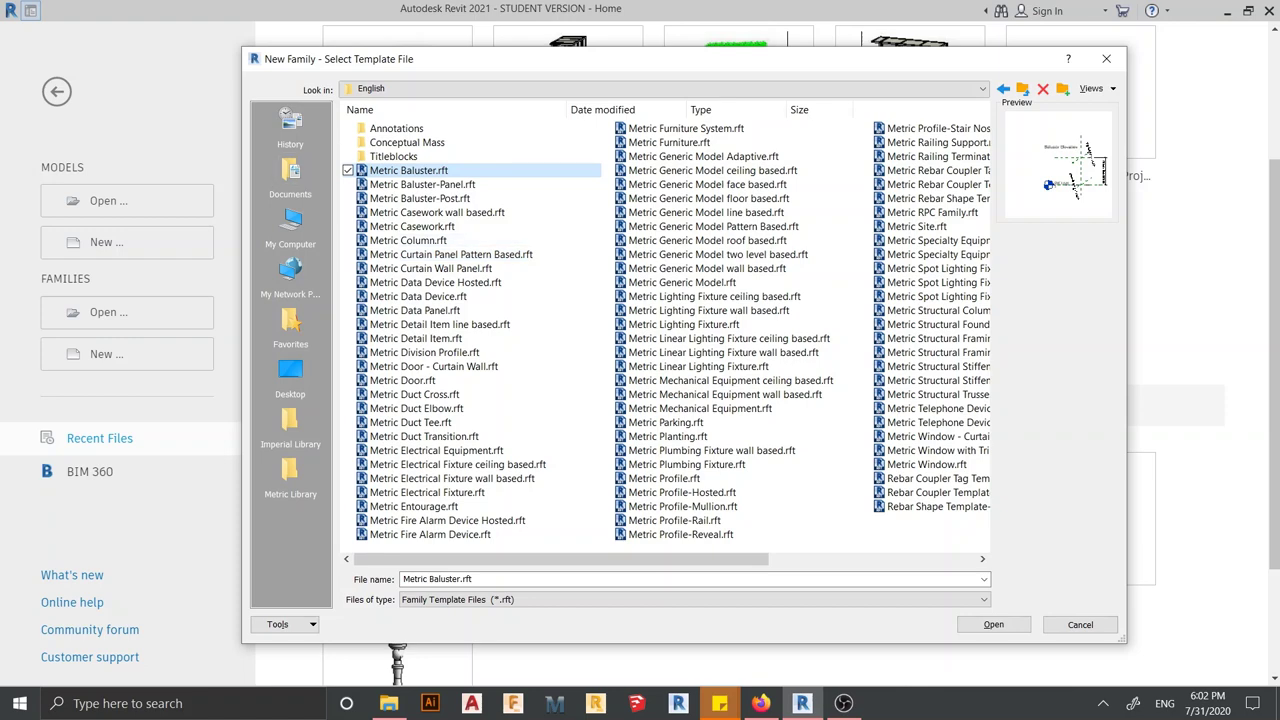
pyautogui.press('Return')
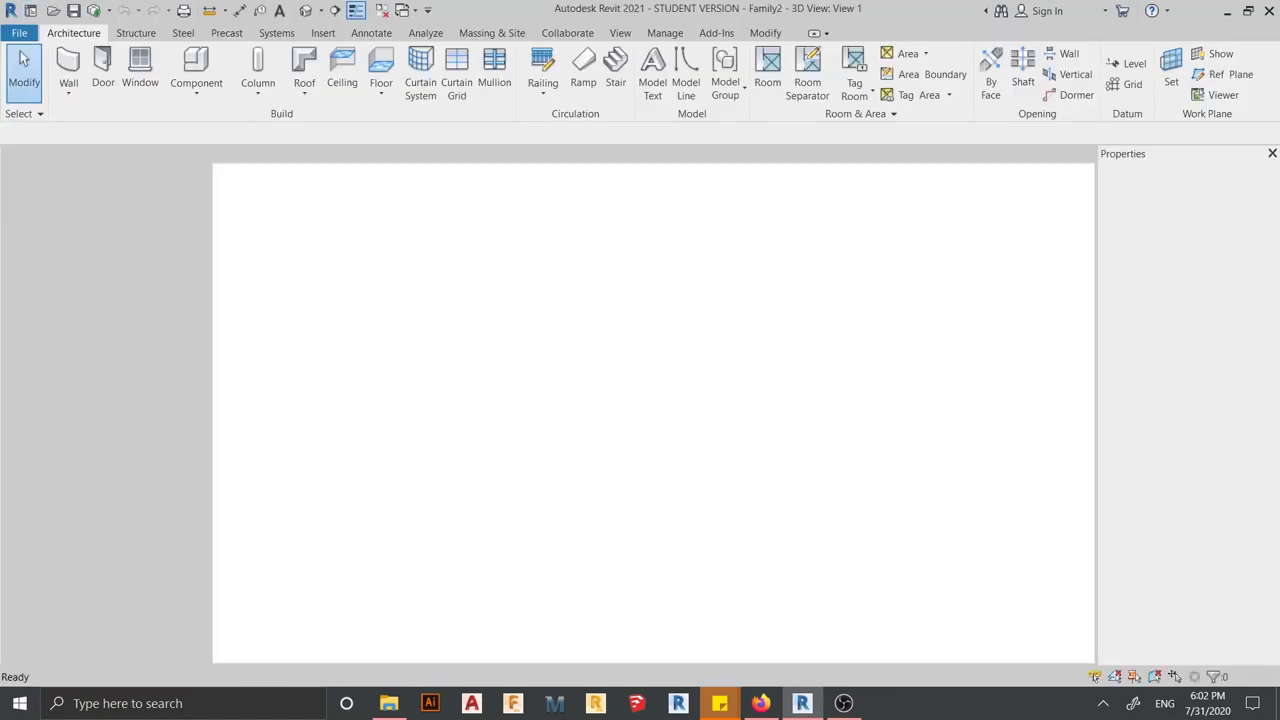
# Pan and zoom to frame the baluster and its guides in the Left elevation
pyautogui.scroll(2, 640, 400)
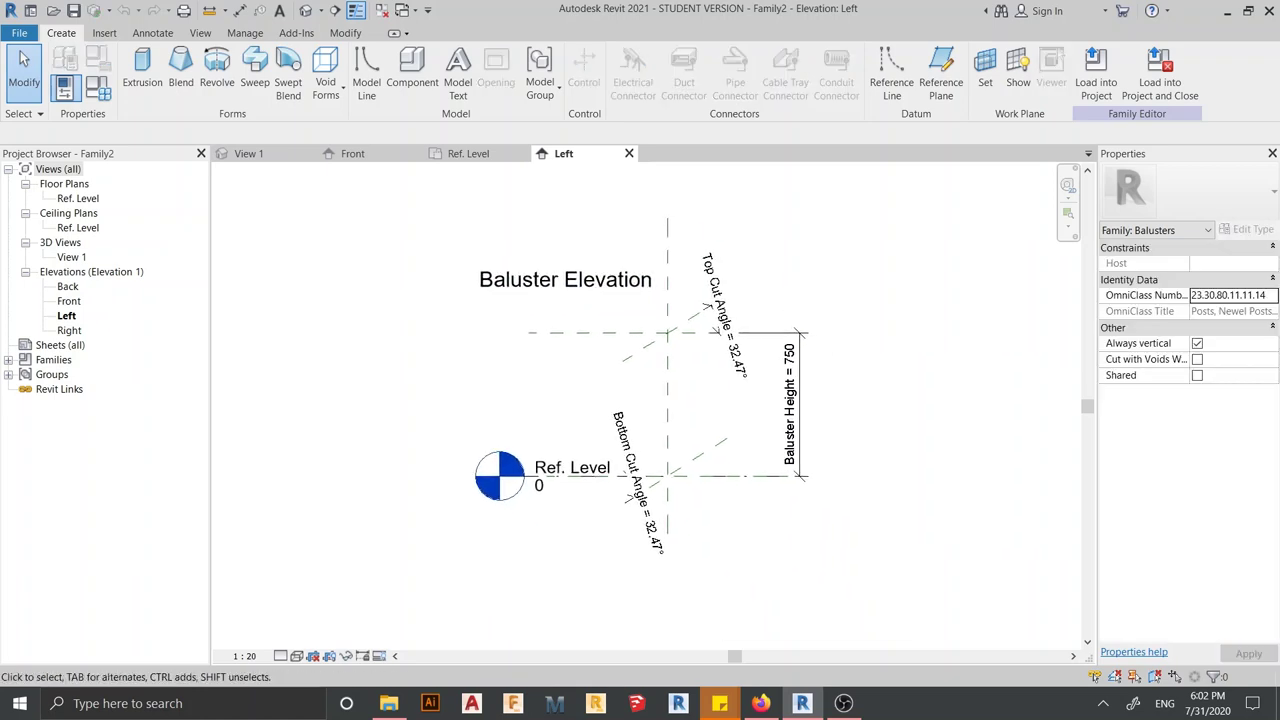
pyautogui.moveTo(640, 400); pyautogui.dragTo(638, 418, button='middle')
pyautogui.scroll(-2, 749, 397)
pyautogui.moveTo(749, 397); pyautogui.dragTo(735, 407, button='middle')
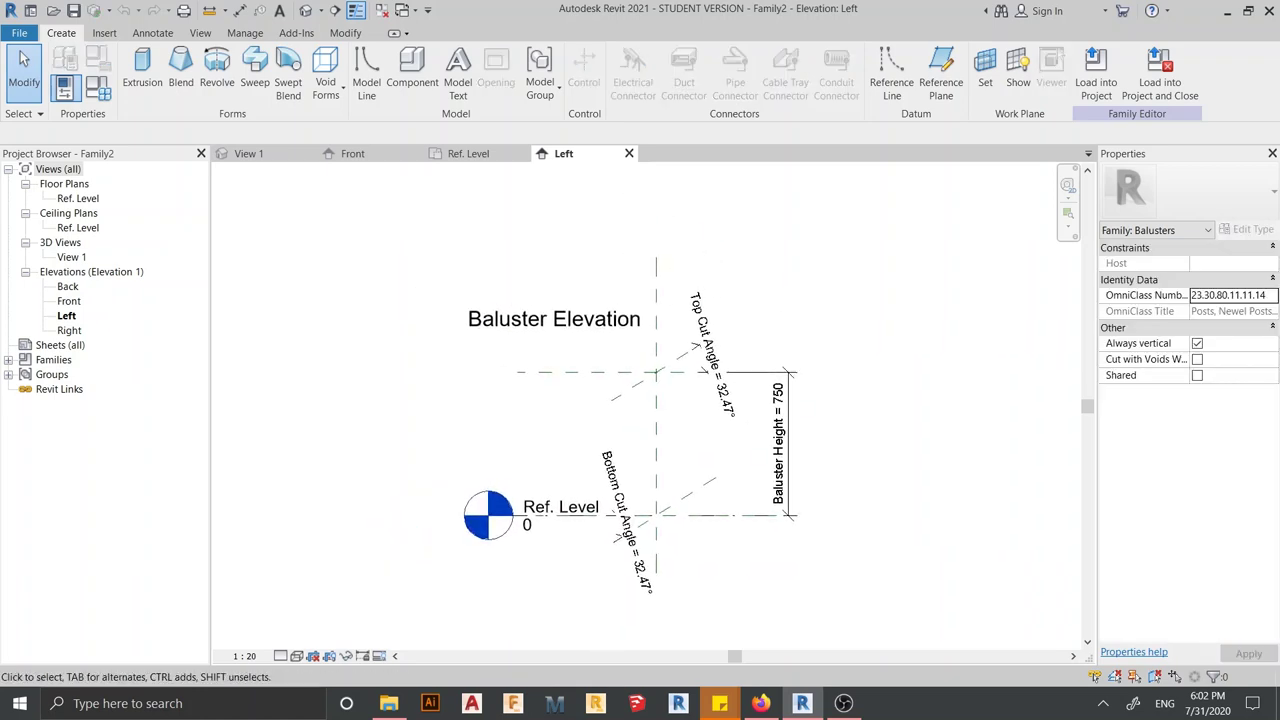
pyautogui.scroll(1, 640, 420)
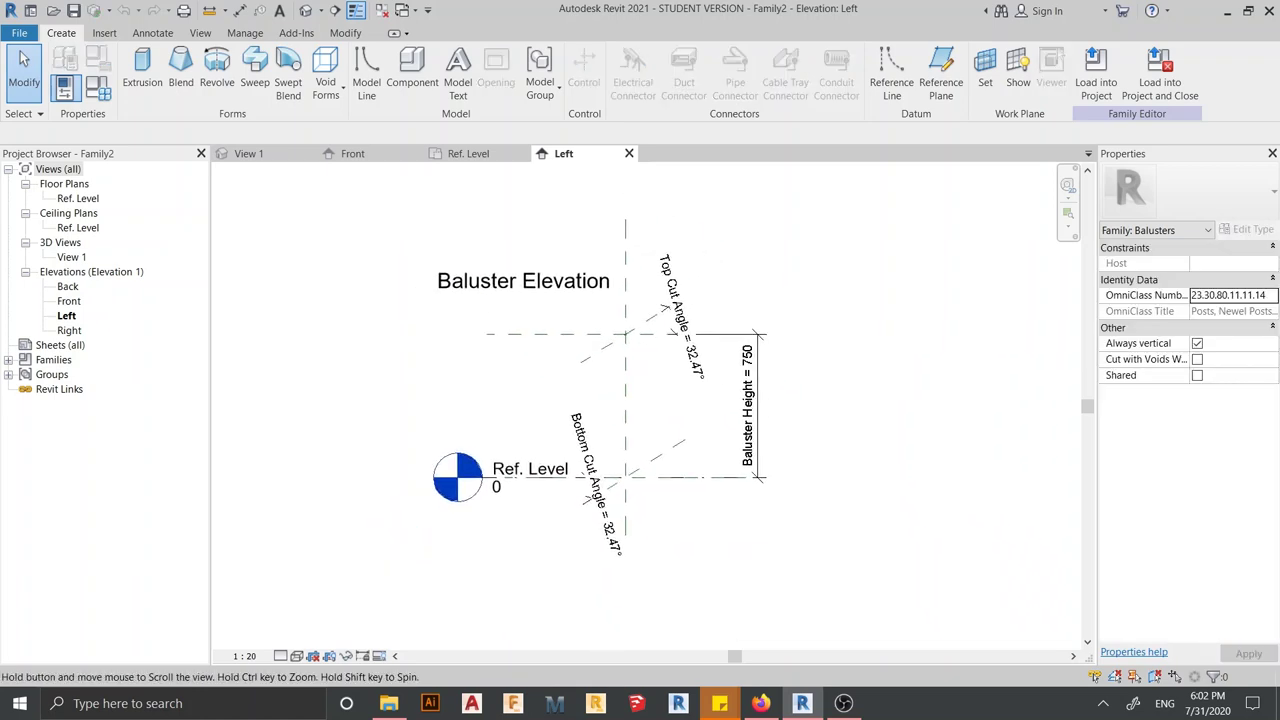
pyautogui.moveTo(640, 420)
pyautogui.mouseDown(button='middle')
pyautogui.moveTo(580, 380)
pyautogui.moveTo(644, 462)
pyautogui.mouseUp(button='middle')
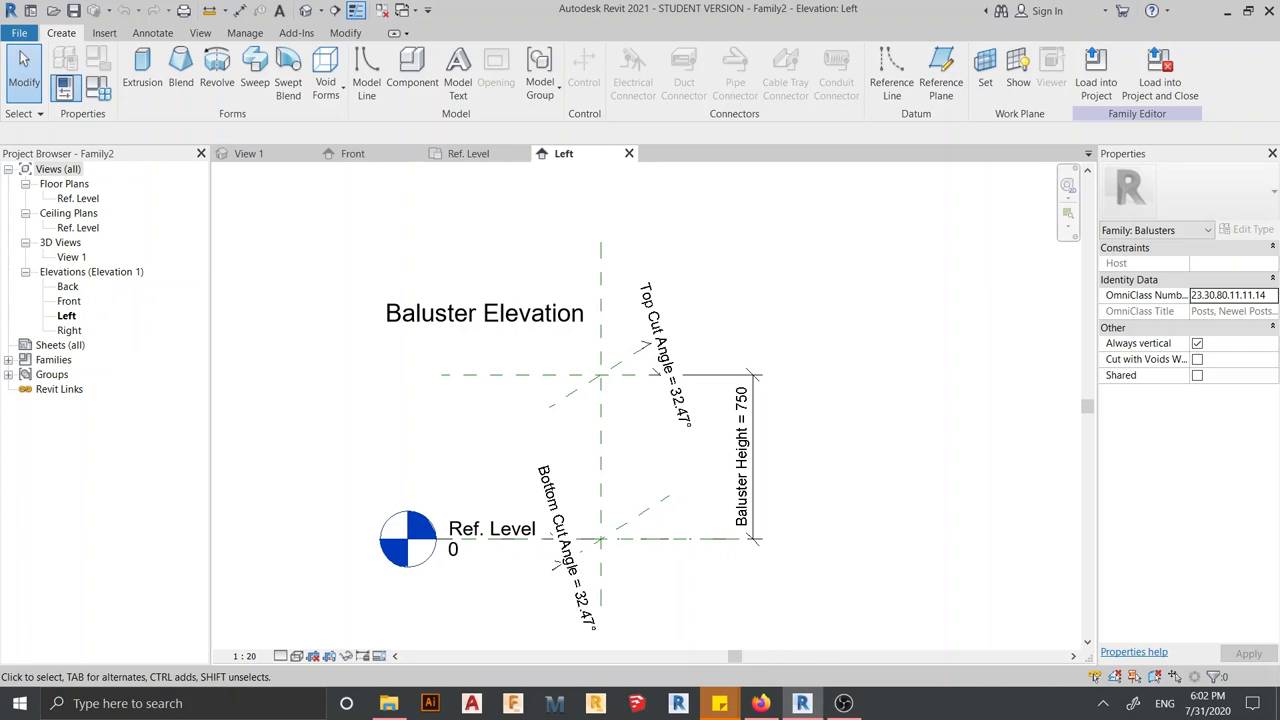
pyautogui.scroll(2, 470, 384)
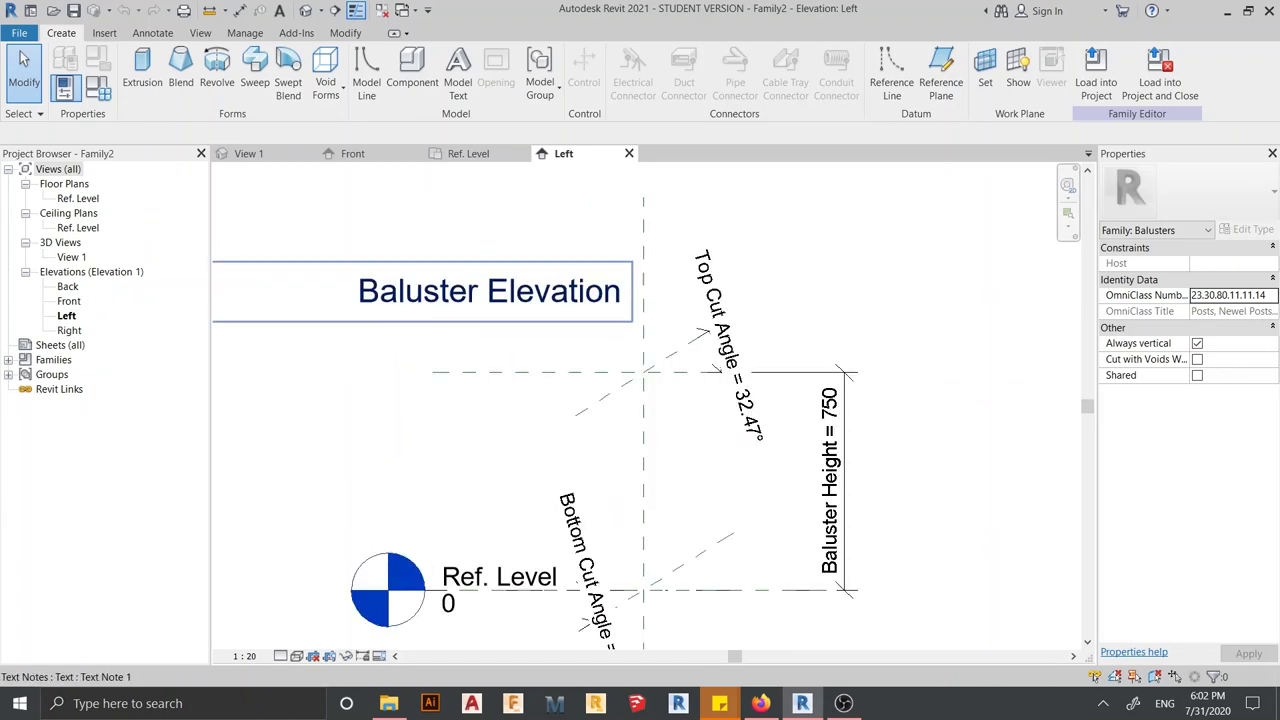
pyautogui.scroll(-2, 466, 300)
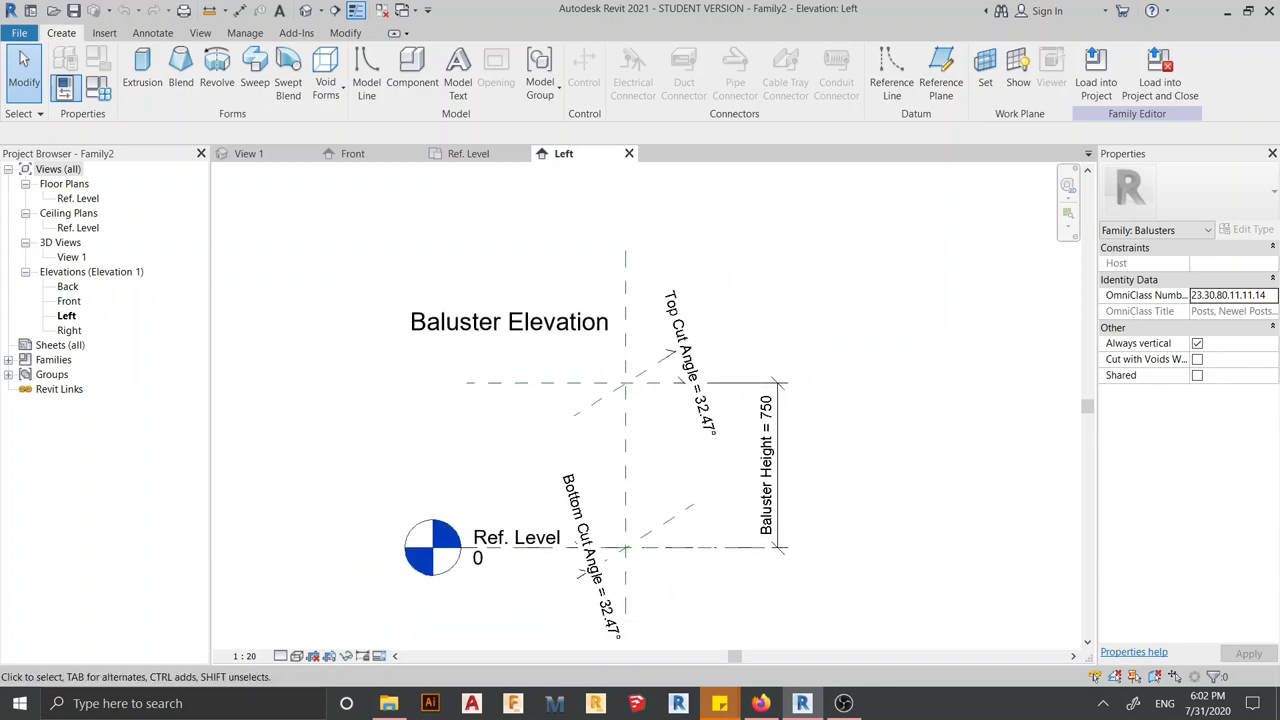
pyautogui.moveTo(466, 300); pyautogui.dragTo(459, 298, button='middle')
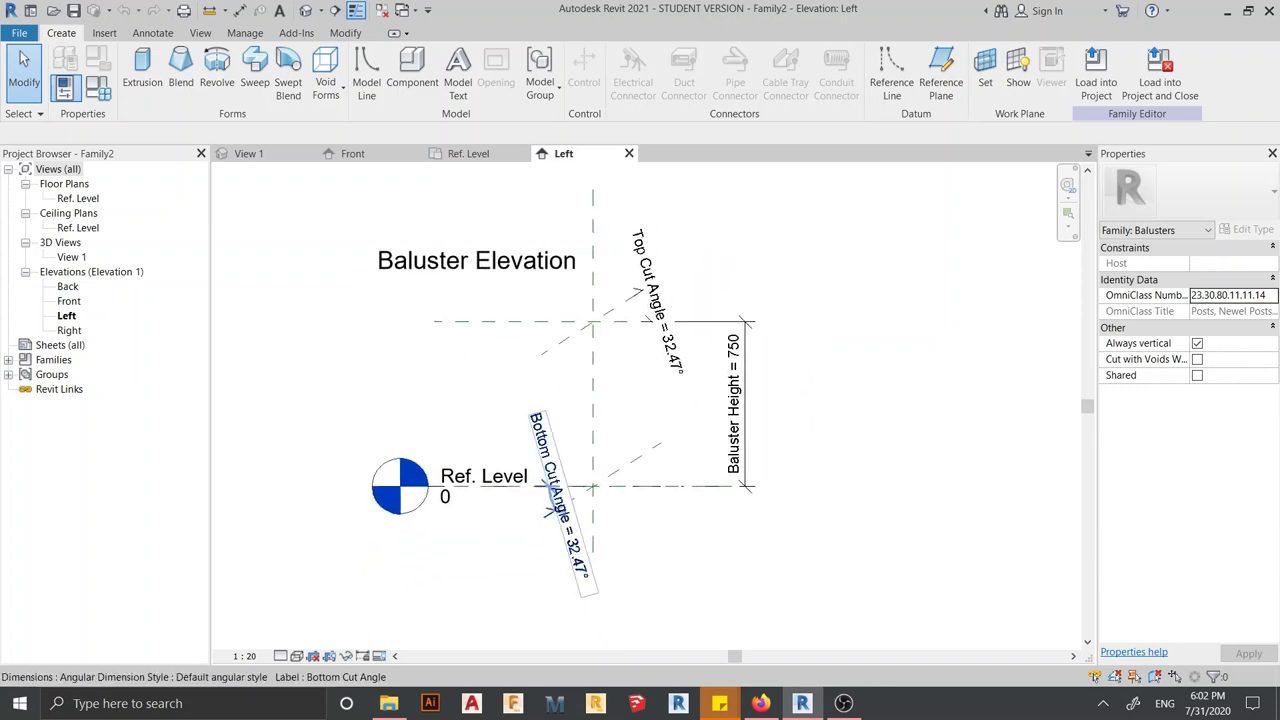
pyautogui.moveTo(593, 440); pyautogui.dragTo(589, 548, button='middle')
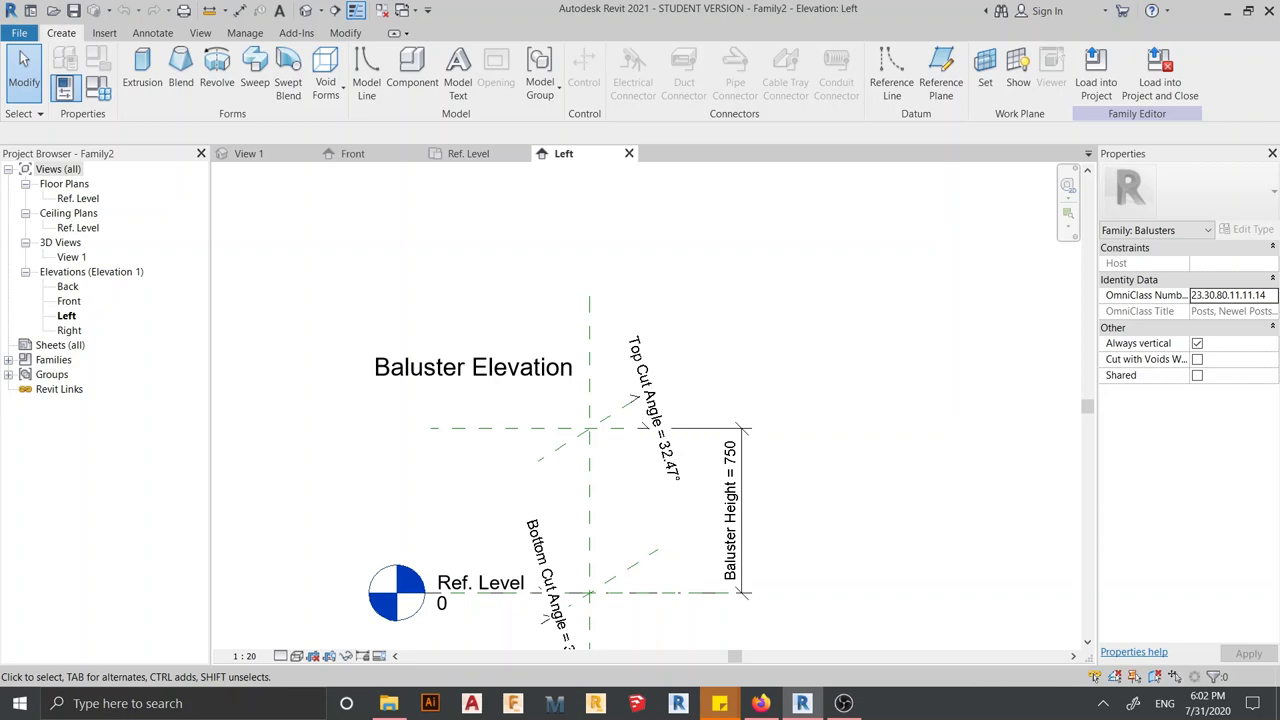
# Close the Front and Ref. Level views, recentre the elevation and switch to Insert
pyautogui.click(416, 153)
pyautogui.click(416, 153)
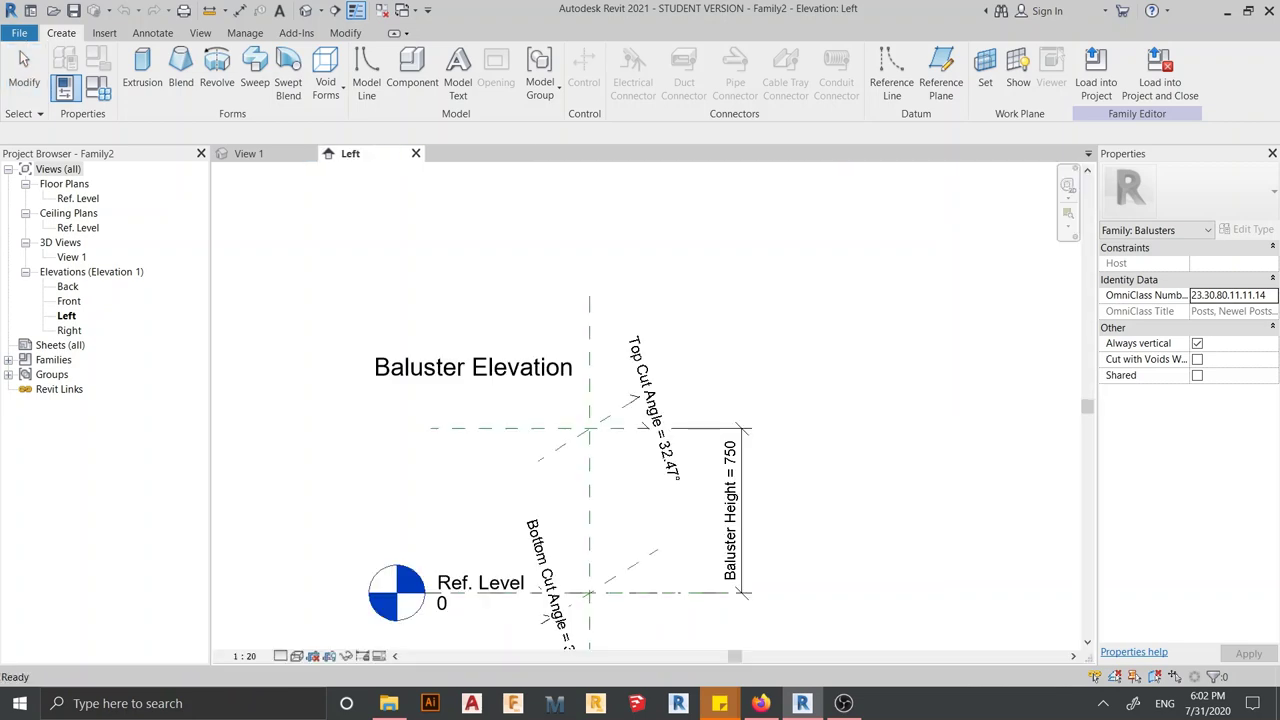
pyautogui.moveTo(589, 548)
pyautogui.mouseDown(button='middle')
pyautogui.moveTo(559, 468)
pyautogui.moveTo(530, 478)
pyautogui.mouseUp(button='middle')
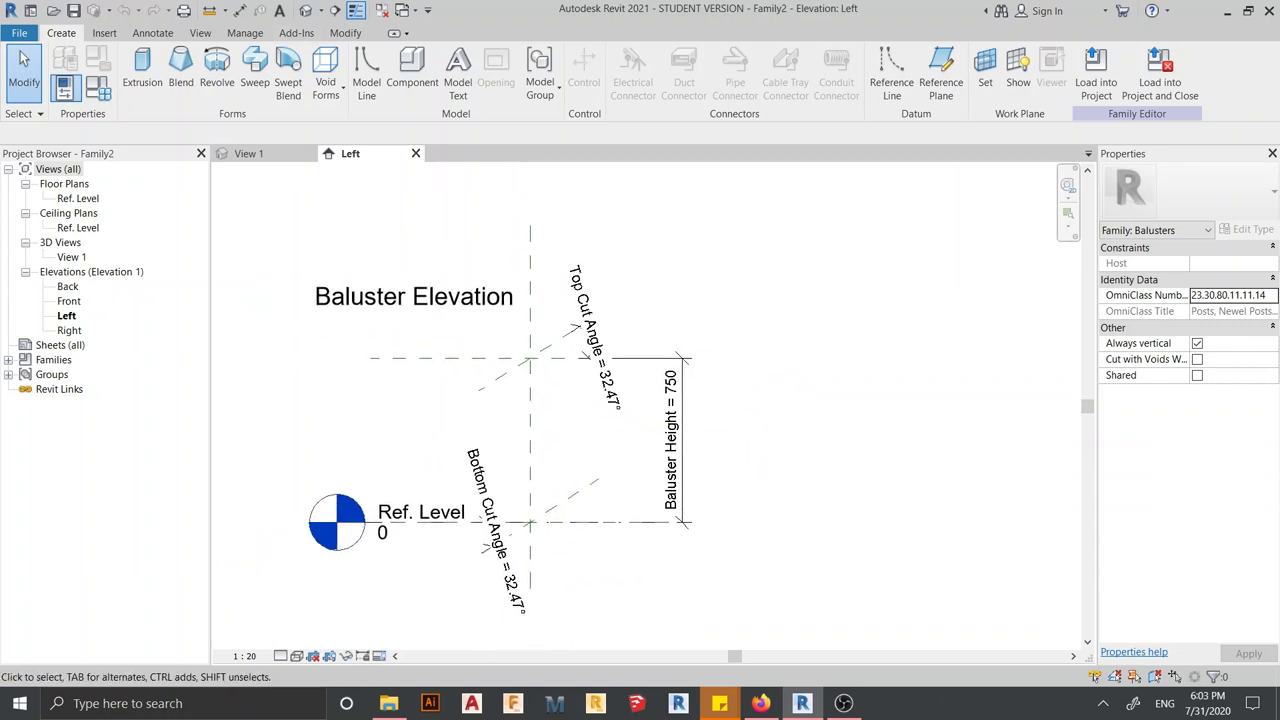
pyautogui.click(104, 33)
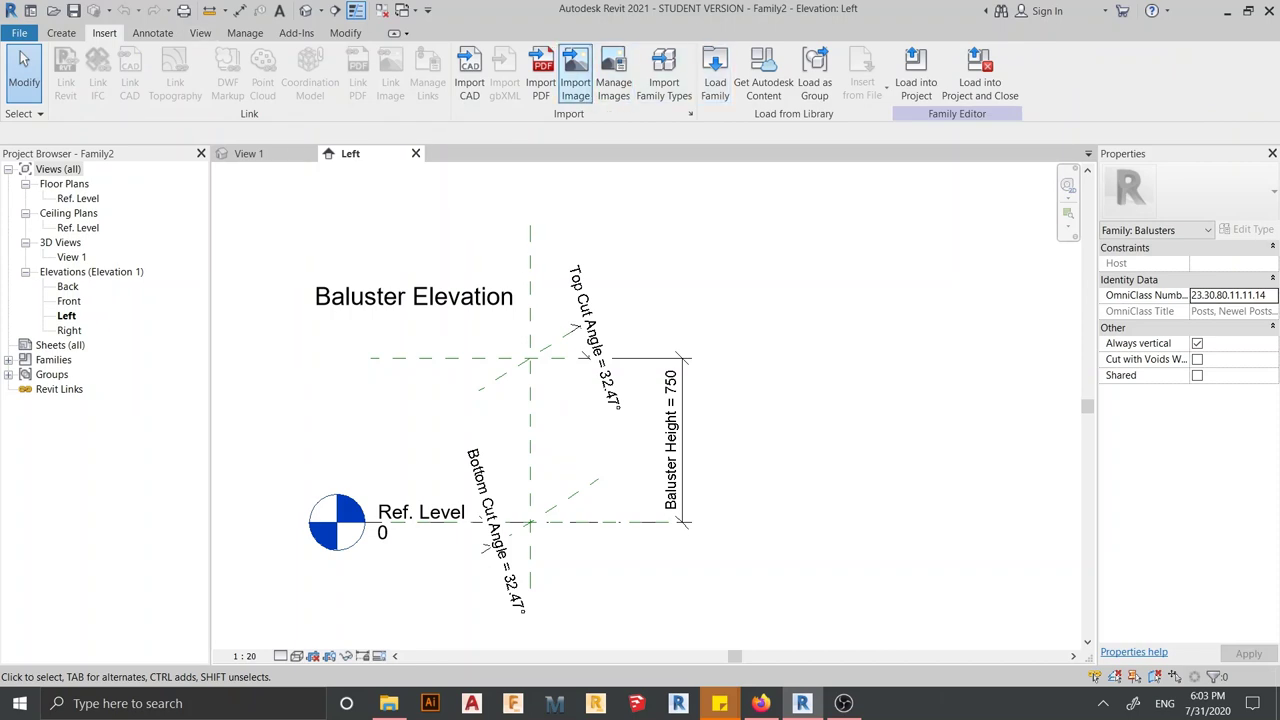
# Import Baluster.jpg from the Desktop as a reference image, dismissing the visibility warning
pyautogui.click(575, 75)
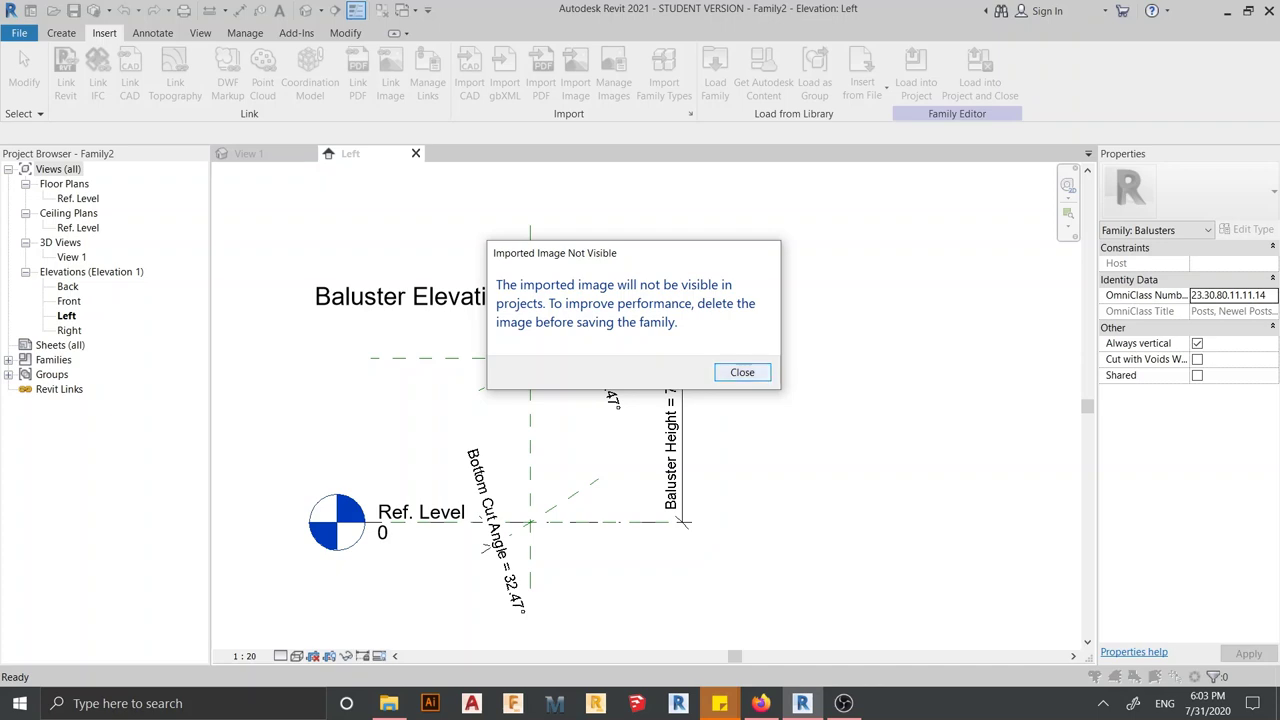
pyautogui.click(742, 372)
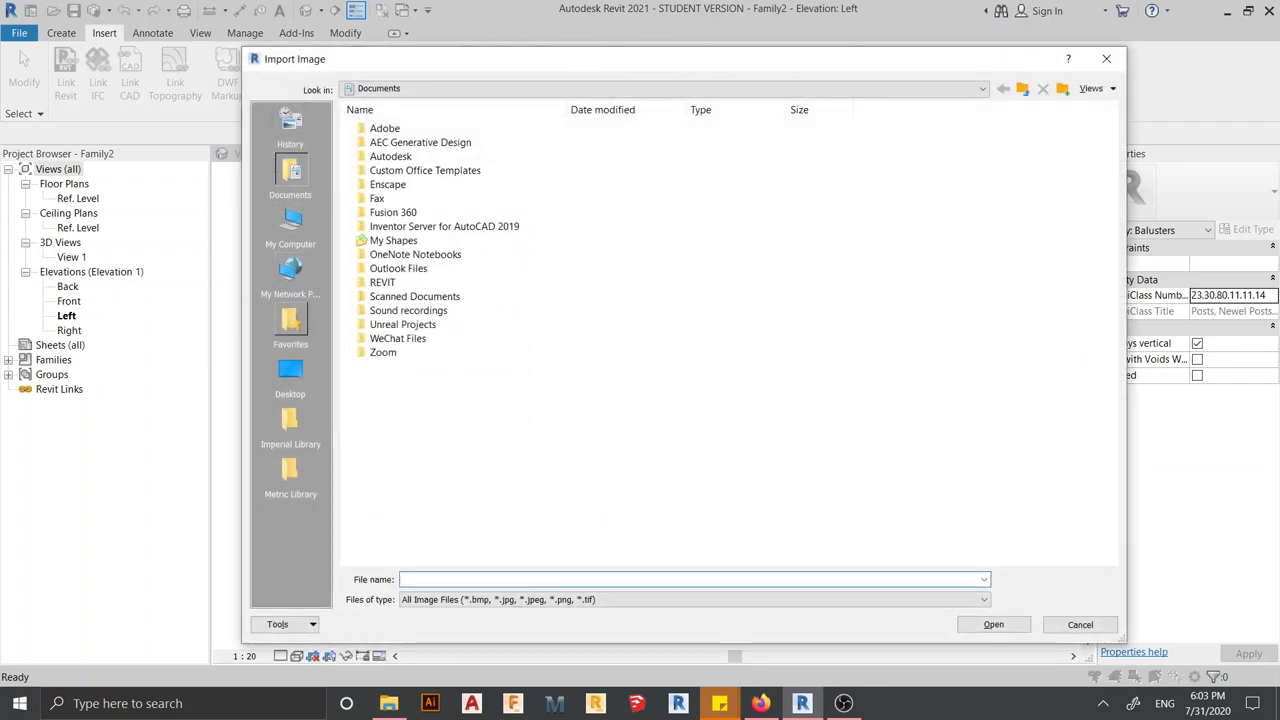
pyautogui.click(290, 375)
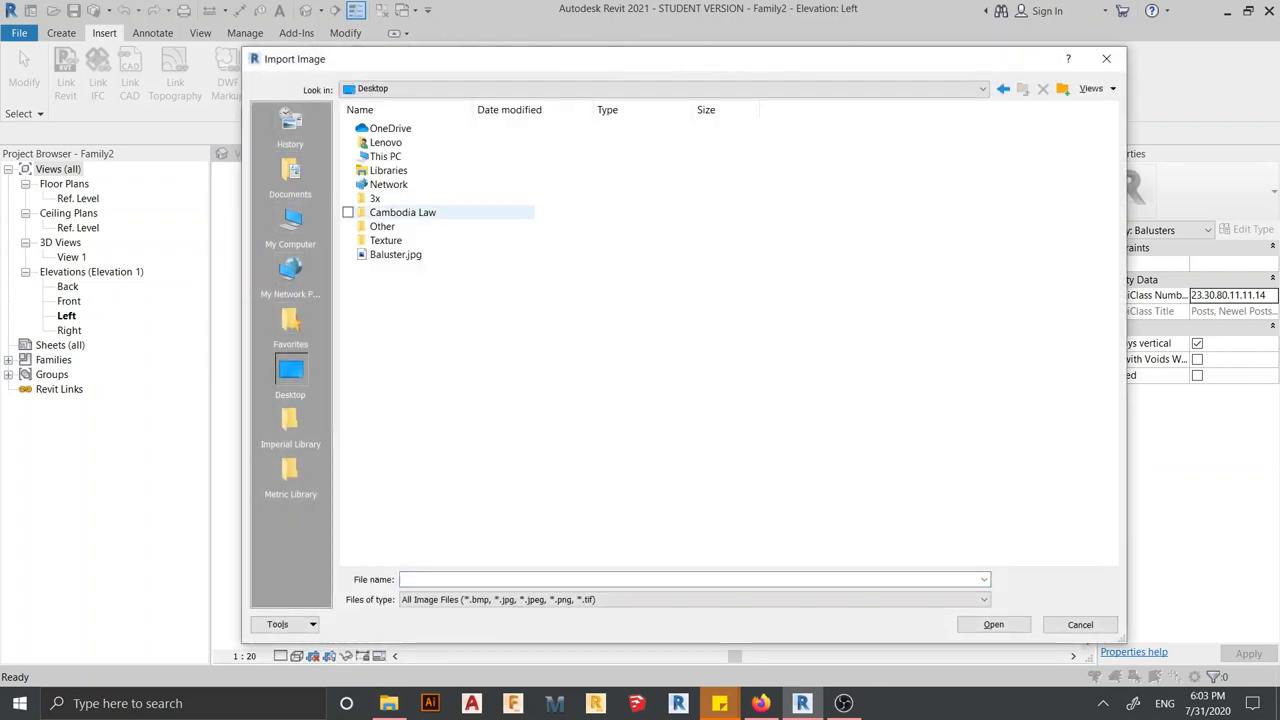
pyautogui.doubleClick(400, 254)
pyautogui.scroll(-3, 482, 441)
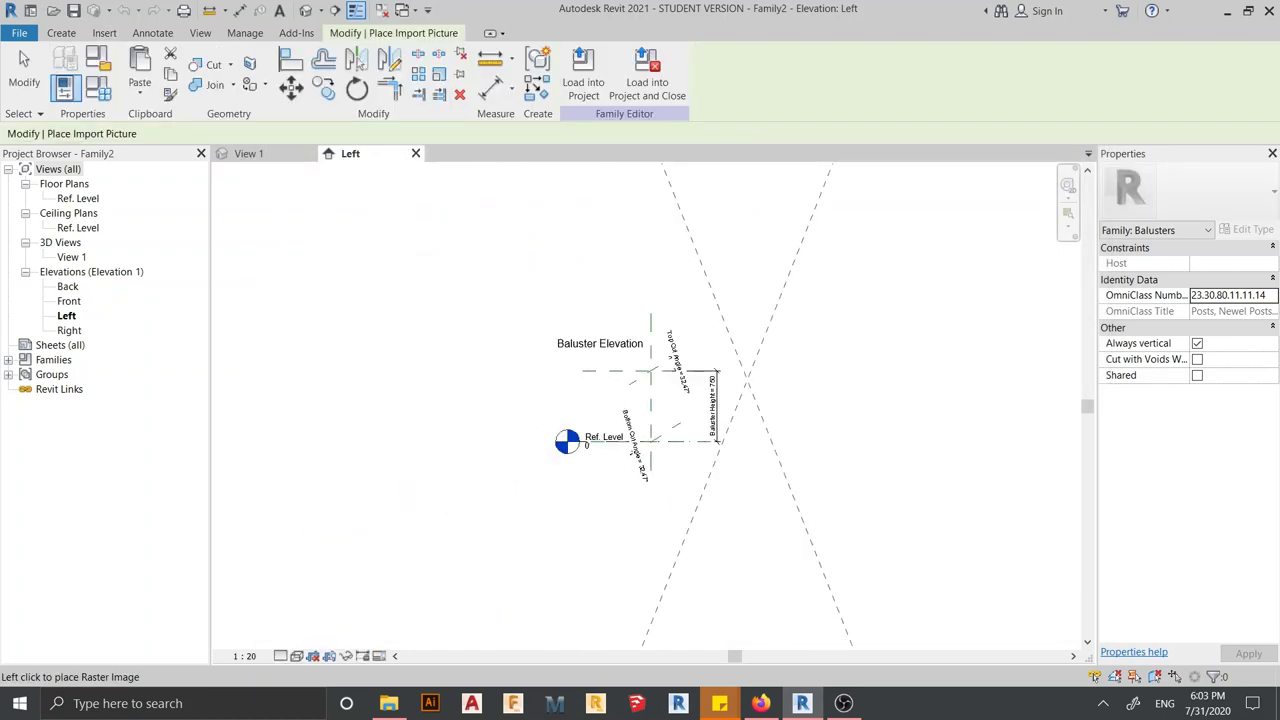
pyautogui.scroll(-3, 482, 441)
pyautogui.scroll(-2, 624, 427)
# Place the baluster picture, then move and shrink it beside the annotations
pyautogui.click(684, 400)
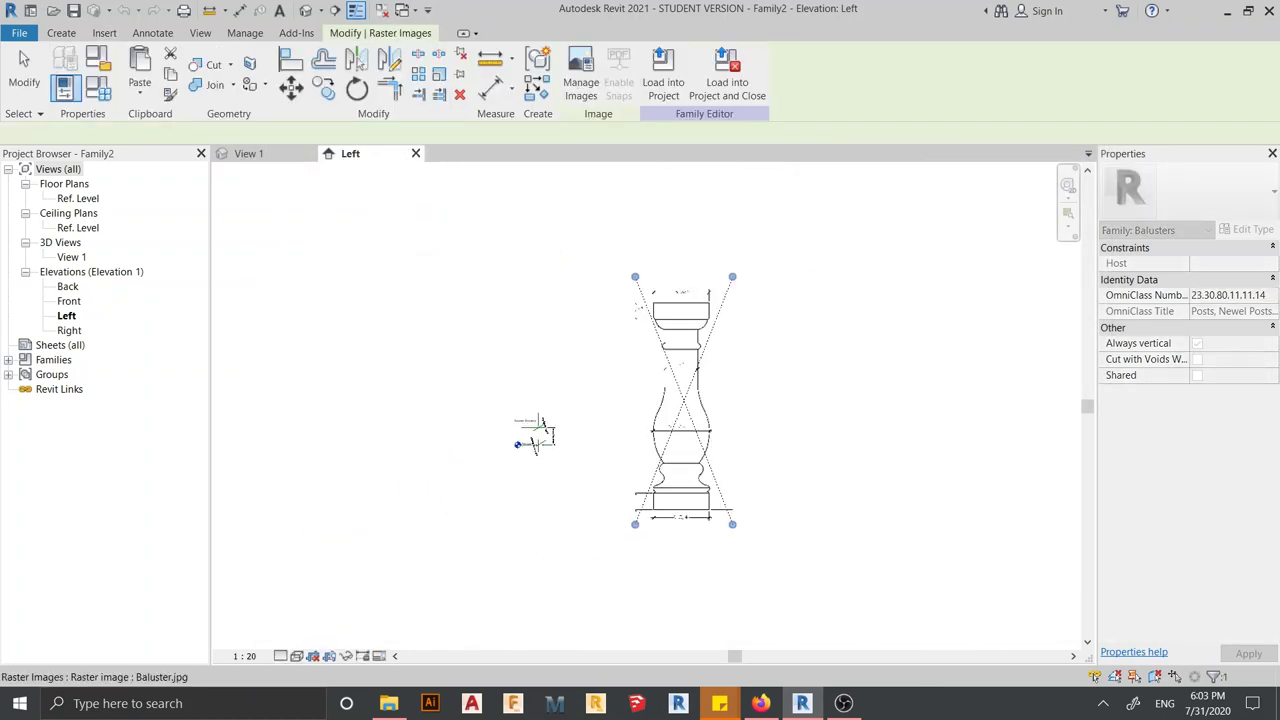
pyautogui.moveTo(684, 400)
pyautogui.mouseDown()
pyautogui.moveTo(663, 450)
pyautogui.moveTo(518, 366)
pyautogui.mouseUp()
pyautogui.scroll(2, 620, 525)
pyautogui.scroll(2, 420, 385)
pyautogui.scroll(1, 507, 220)
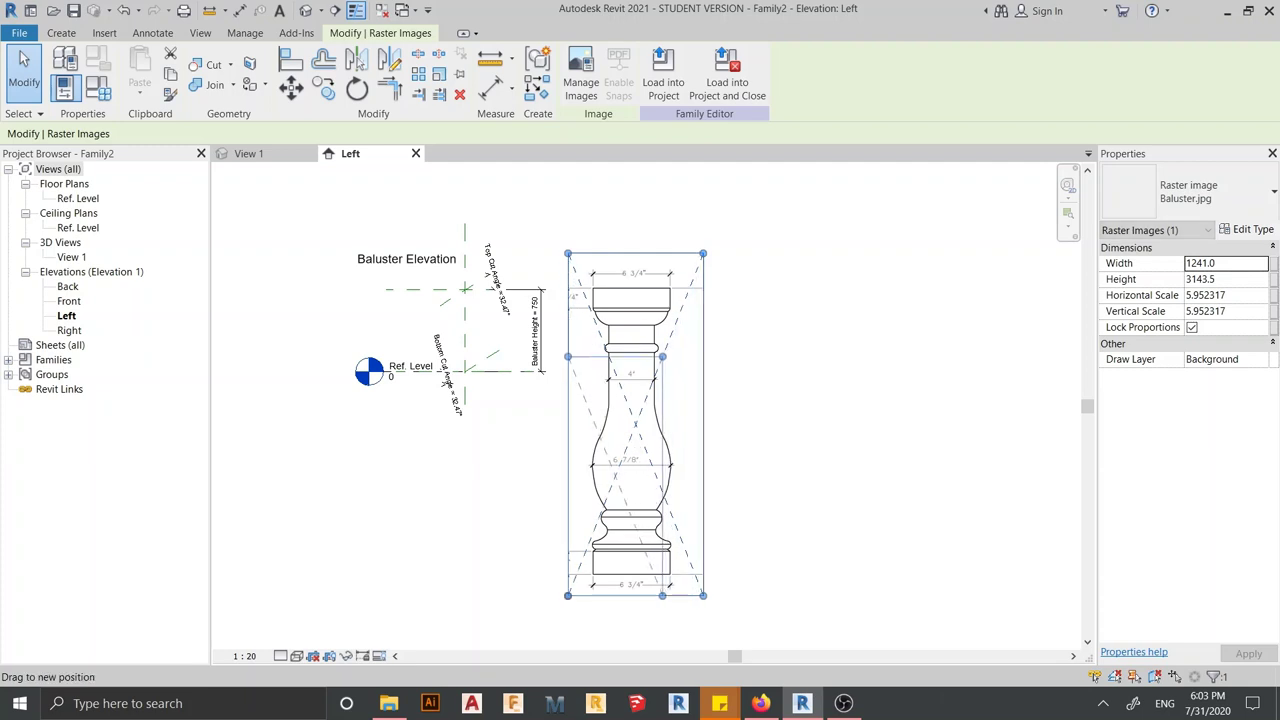
pyautogui.moveTo(703, 254); pyautogui.dragTo(637, 421)
pyautogui.moveTo(603, 510)
pyautogui.mouseDown()
pyautogui.moveTo(600, 305)
pyautogui.moveTo(488, 366)
pyautogui.mouseUp()
# Move the picture onto the centre plane and scale it to the baluster height
pyautogui.scroll(1, 590, 335)
pyautogui.scroll(2, 590, 330)
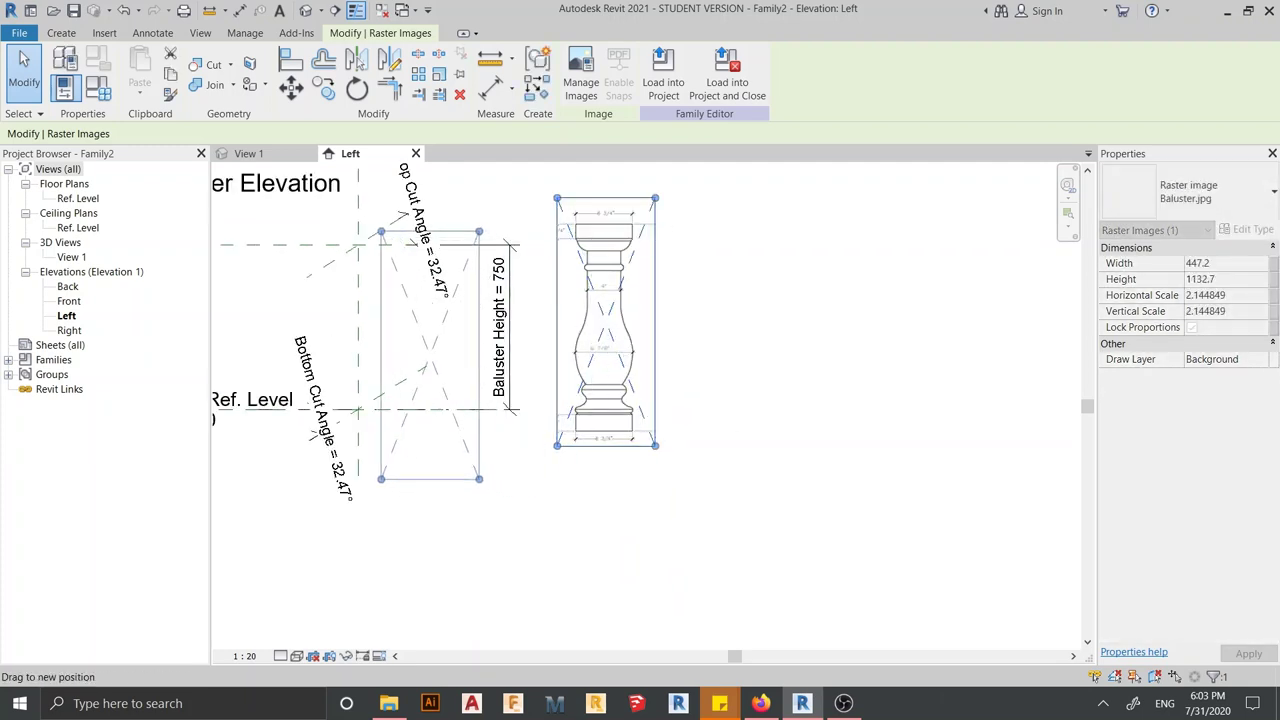
pyautogui.scroll(2, 483, 375)
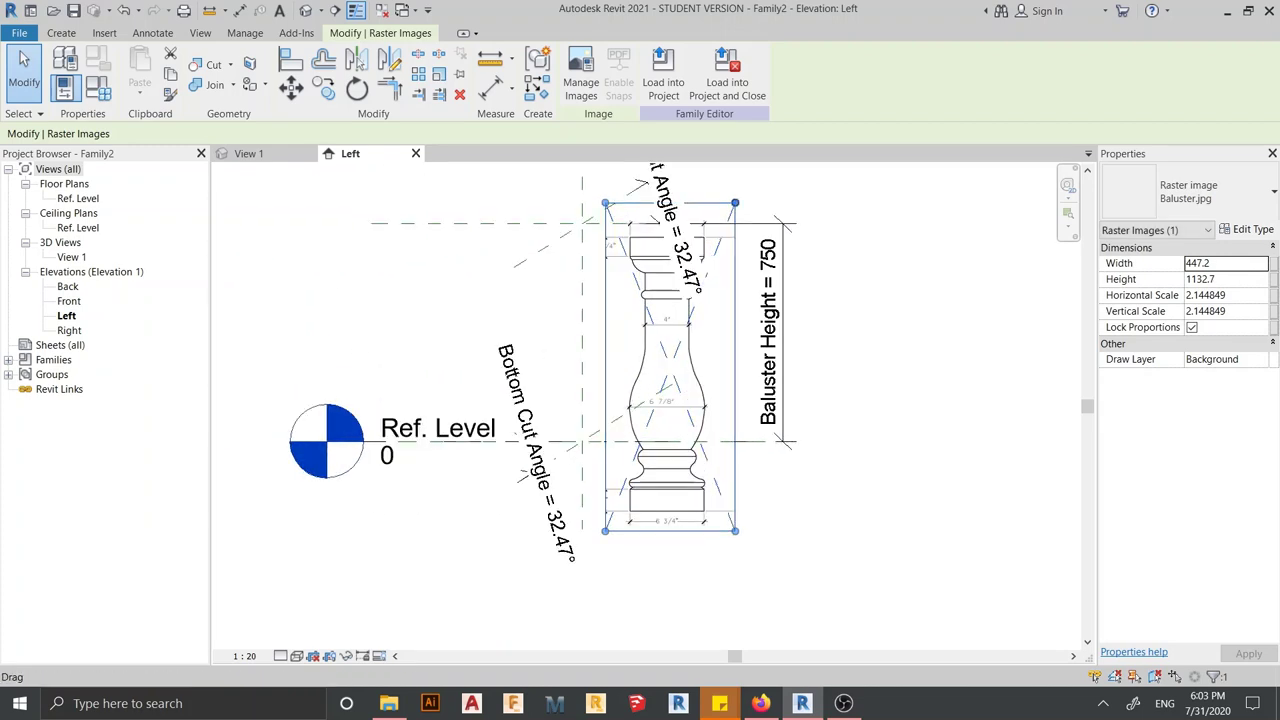
pyautogui.moveTo(660, 390); pyautogui.dragTo(663, 385)
pyautogui.moveTo(735, 531); pyautogui.dragTo(713, 475)
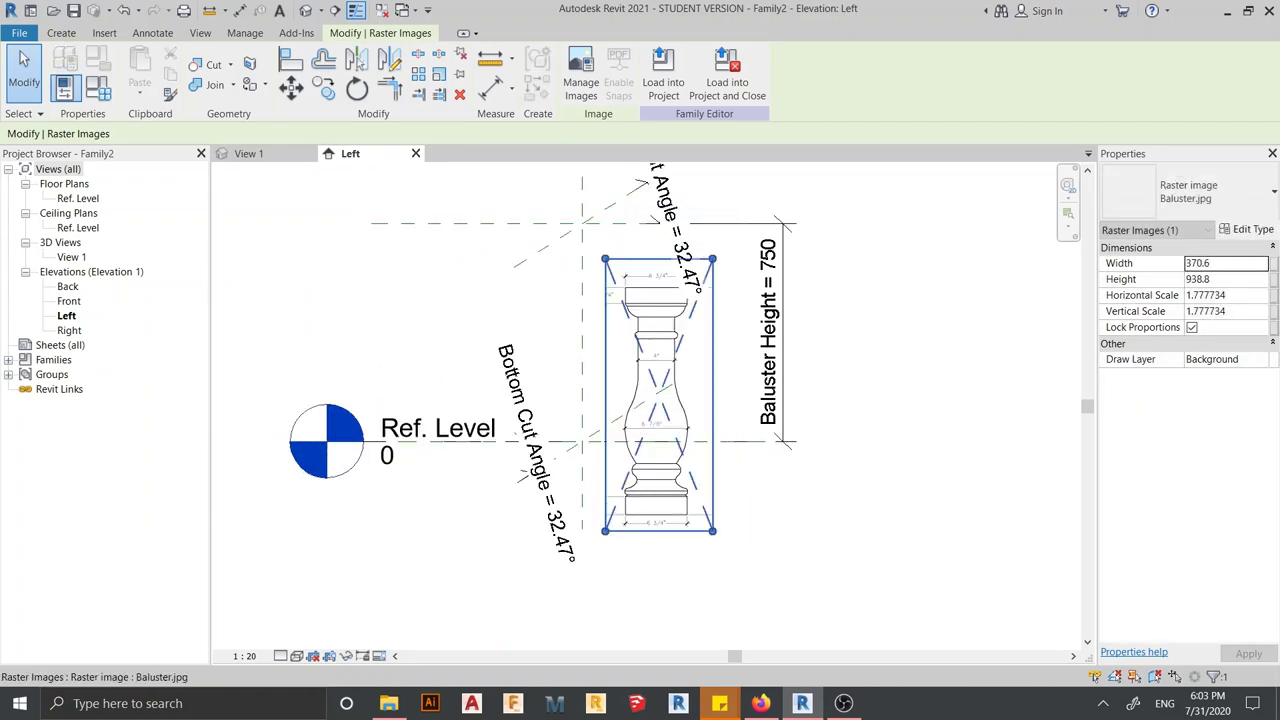
pyautogui.moveTo(660, 385); pyautogui.dragTo(597, 386)
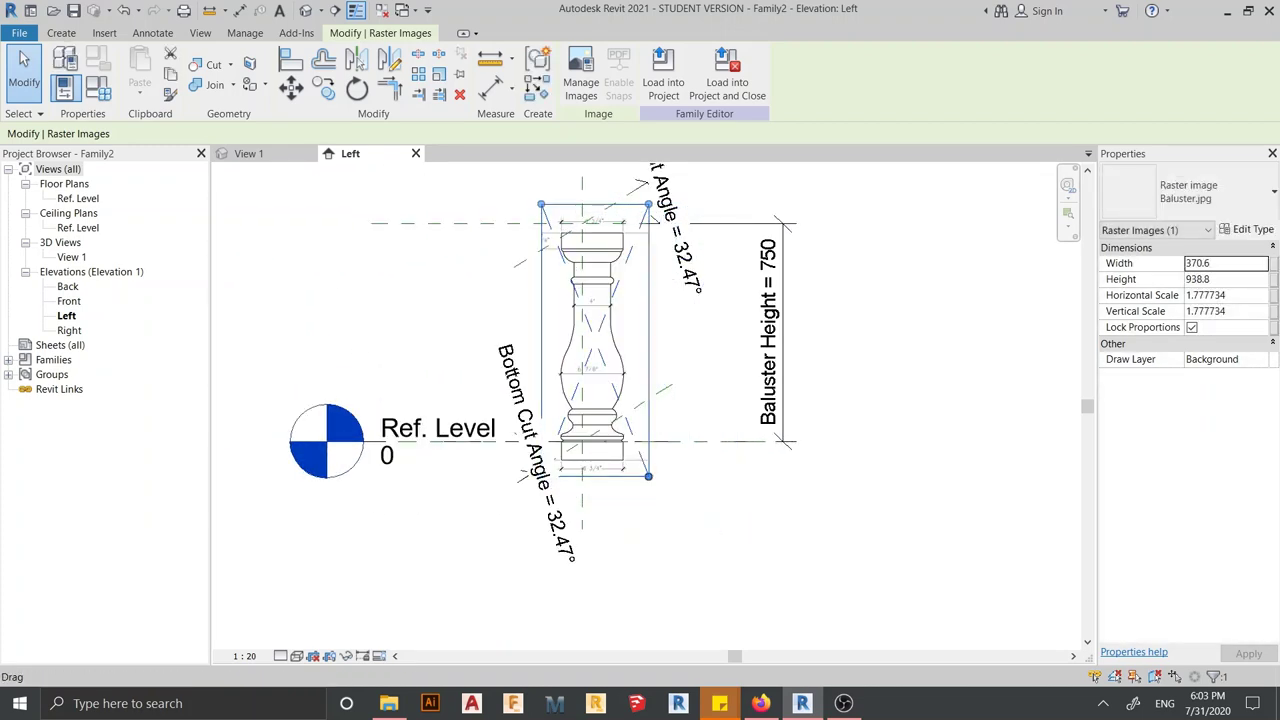
pyautogui.moveTo(595, 340); pyautogui.dragTo(587, 320)
pyautogui.moveTo(648, 476)
pyautogui.mouseDown()
pyautogui.moveTo(630, 452)
pyautogui.moveTo(667, 438)
pyautogui.moveTo(674, 452)
pyautogui.mouseUp()
# Align the picture's base with Ref. Level and its top with the top plane
pyautogui.scroll(3, 640, 445)
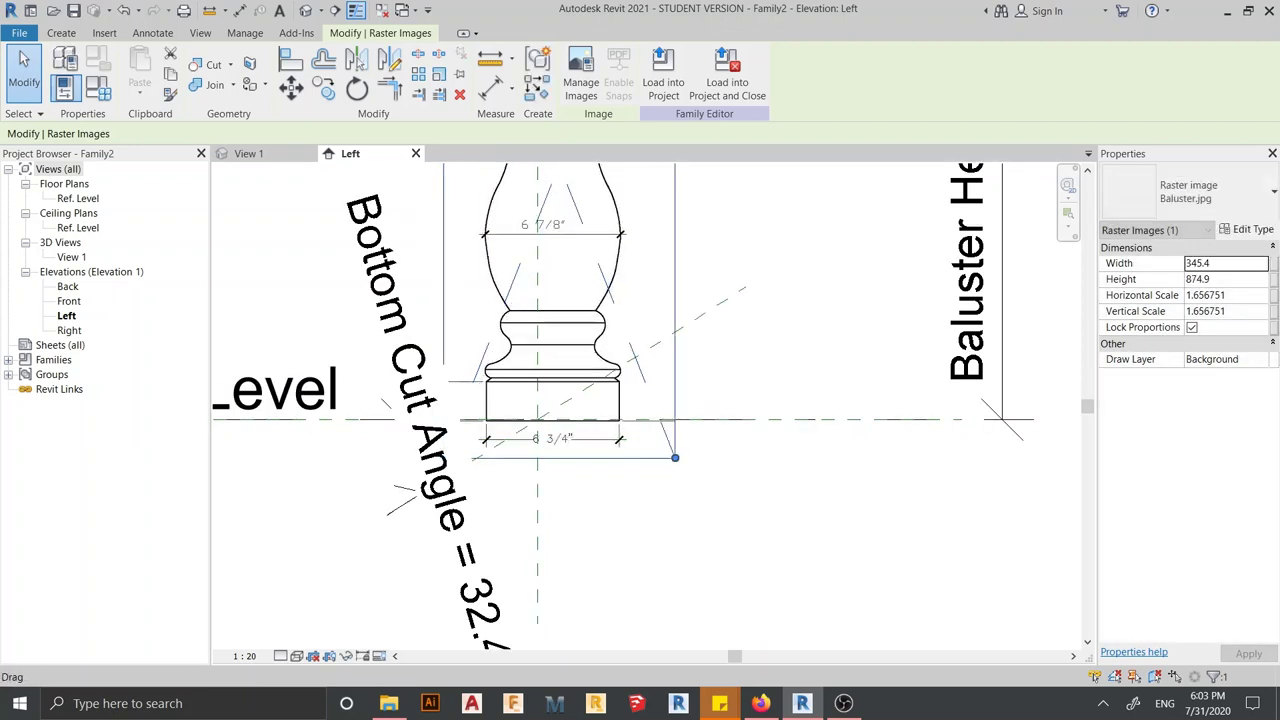
pyautogui.scroll(-2, 674, 452)
pyautogui.moveTo(640, 400); pyautogui.dragTo(700, 500, button='middle')
pyautogui.scroll(2, 620, 300)
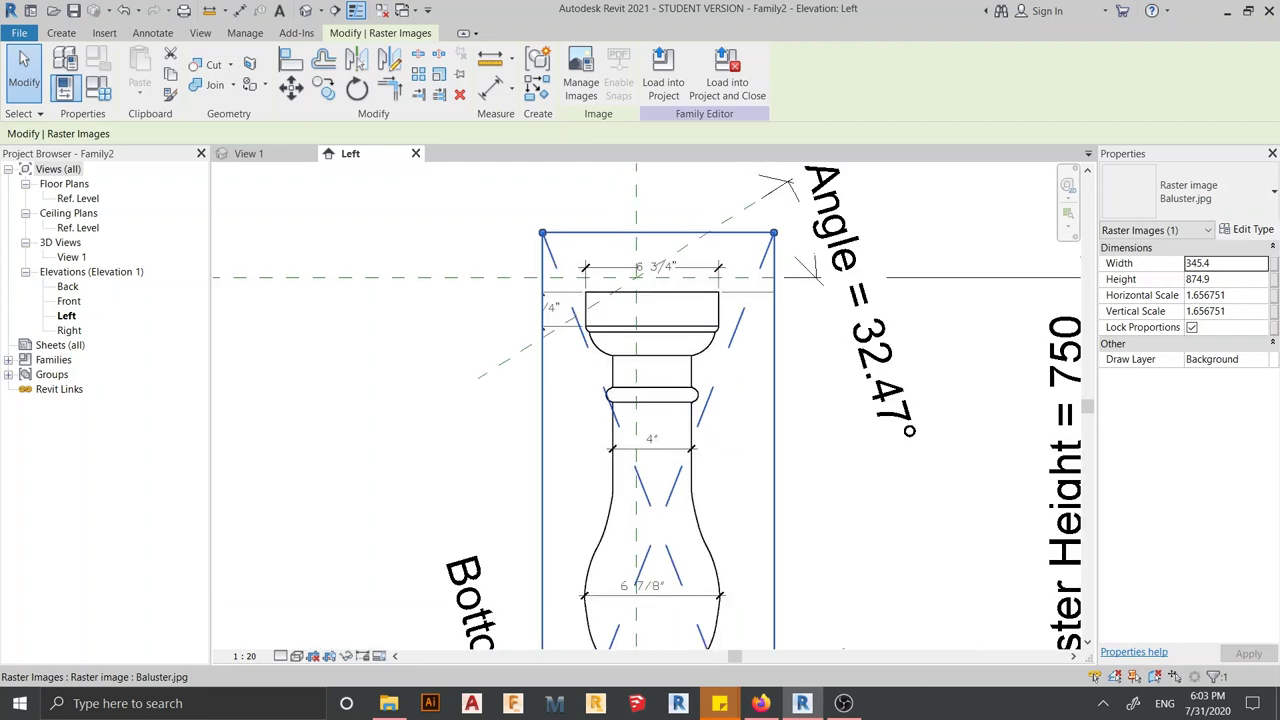
pyautogui.moveTo(655, 450); pyautogui.dragTo(652, 440)
pyautogui.scroll(-2, 650, 440)
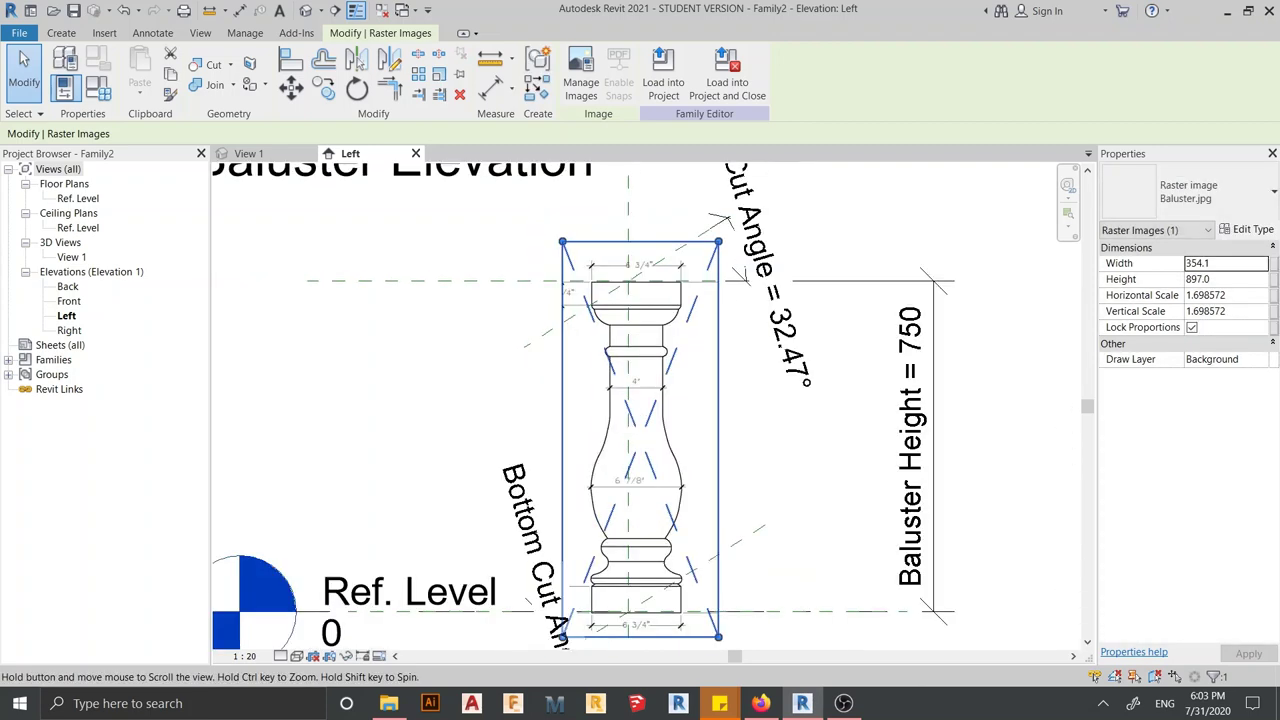
pyautogui.scroll(1, 650, 440)
pyautogui.scroll(1, 650, 440)
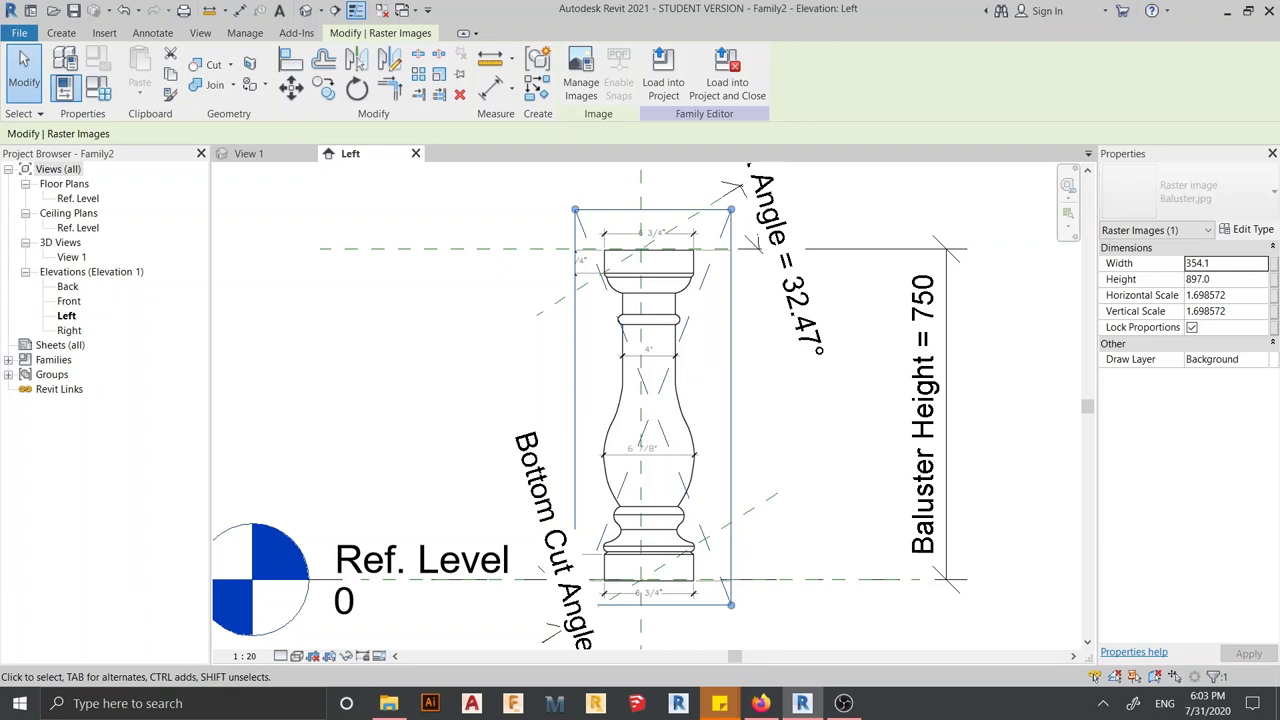
# Nudge the image left and right with arrow keys to centre it, then deselect
pyautogui.press('Left')
pyautogui.press('Left')
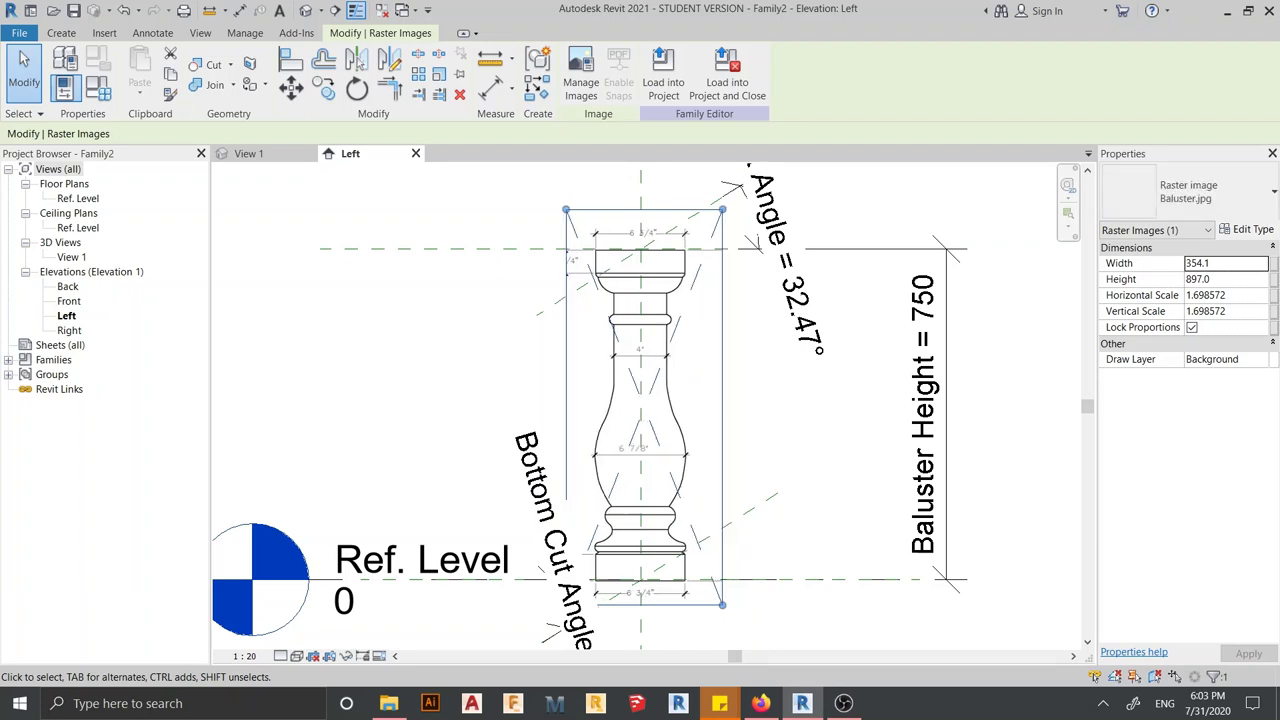
pyautogui.press('Left')
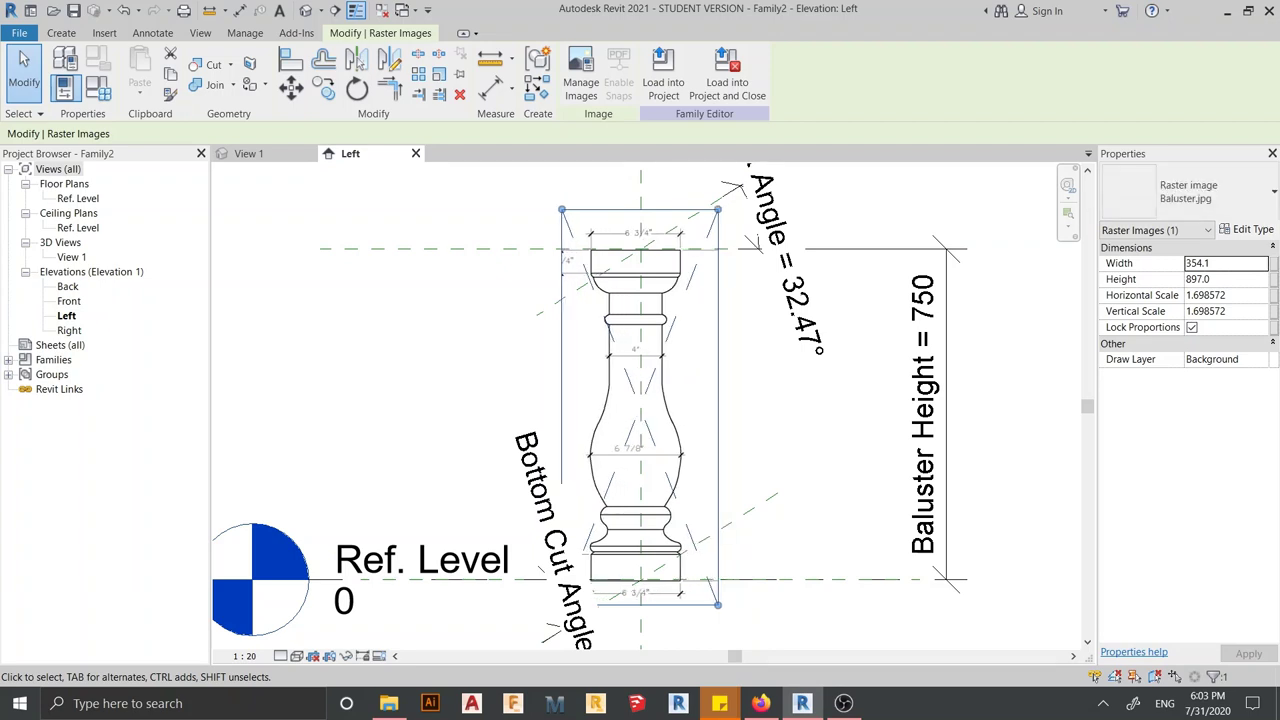
pyautogui.scroll(2, 748, 367)
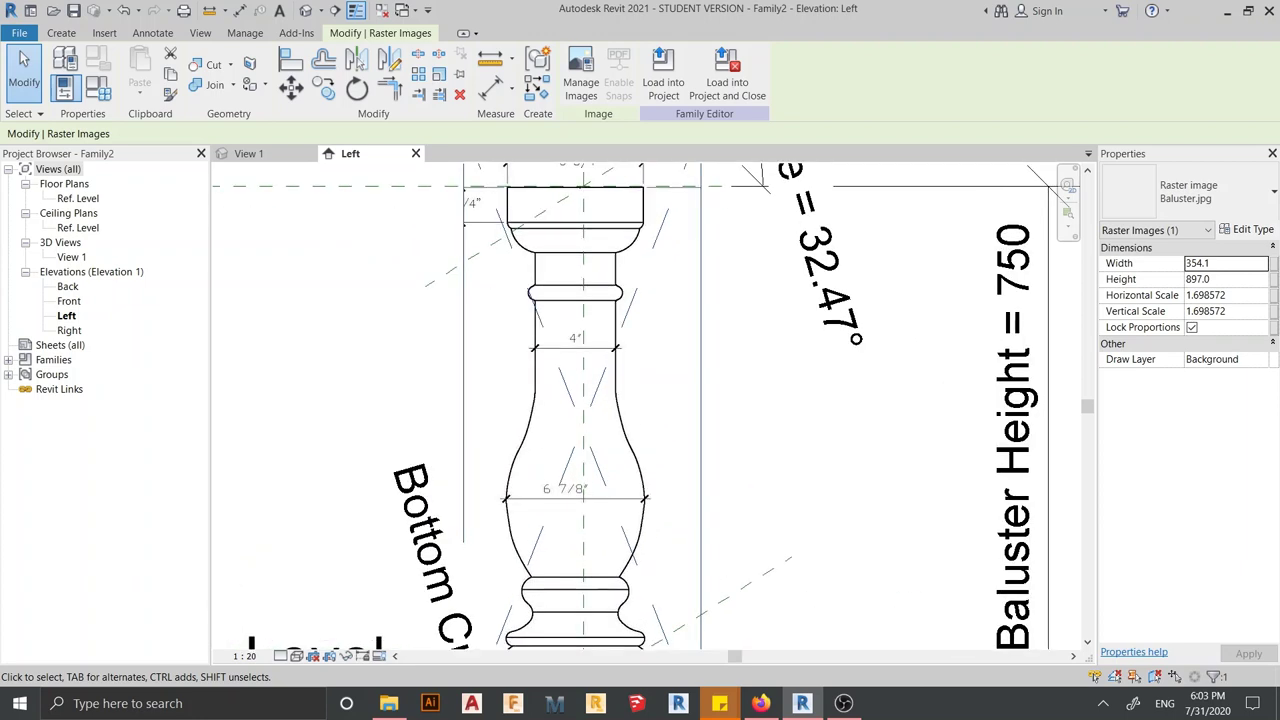
pyautogui.press('Right')
pyautogui.press('Right')
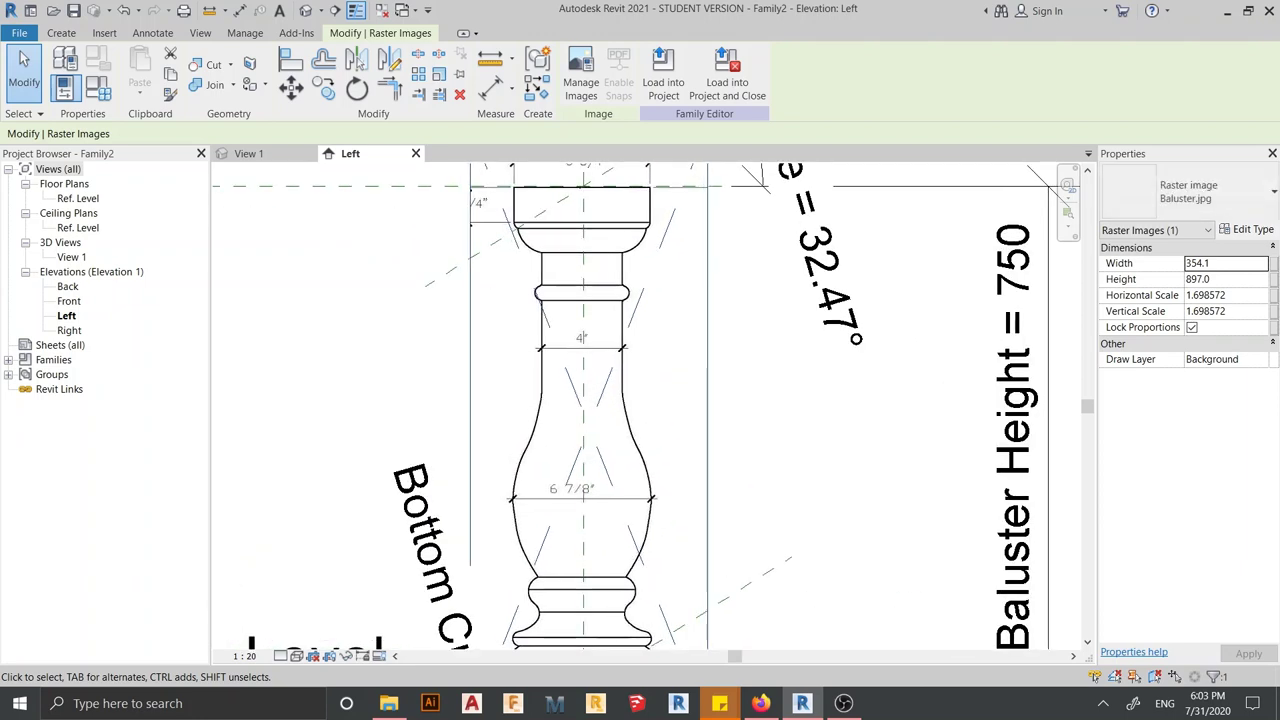
pyautogui.scroll(3, 820, 340)
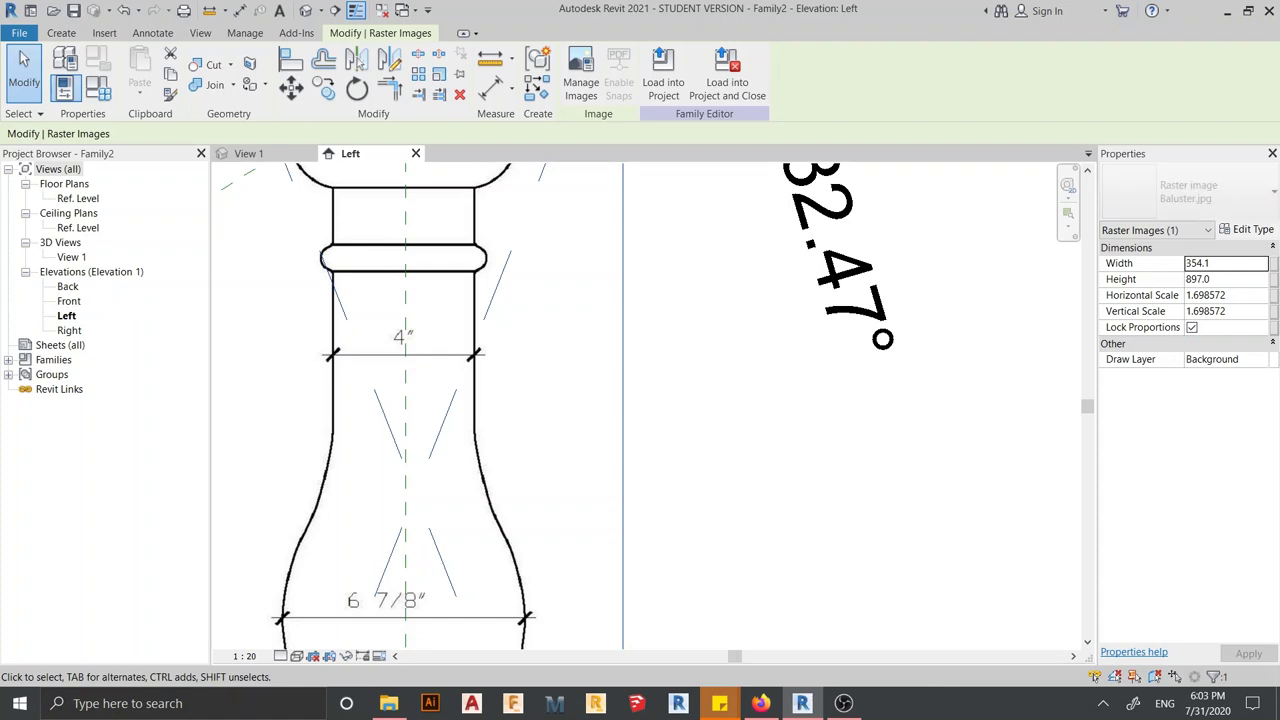
pyautogui.press('Left')
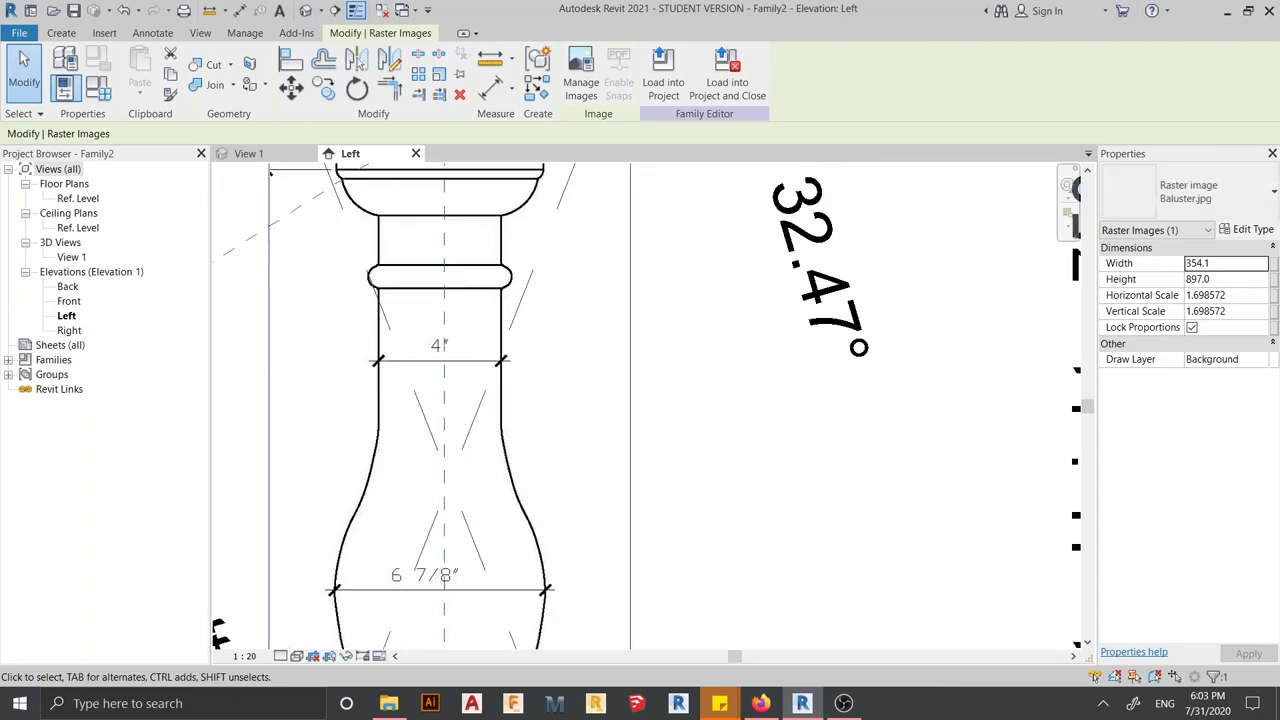
pyautogui.scroll(-5, 596, 224)
pyautogui.moveTo(596, 224)
pyautogui.mouseDown(button='middle')
pyautogui.moveTo(606, 212)
pyautogui.moveTo(602, 254)
pyautogui.mouseUp(button='middle')
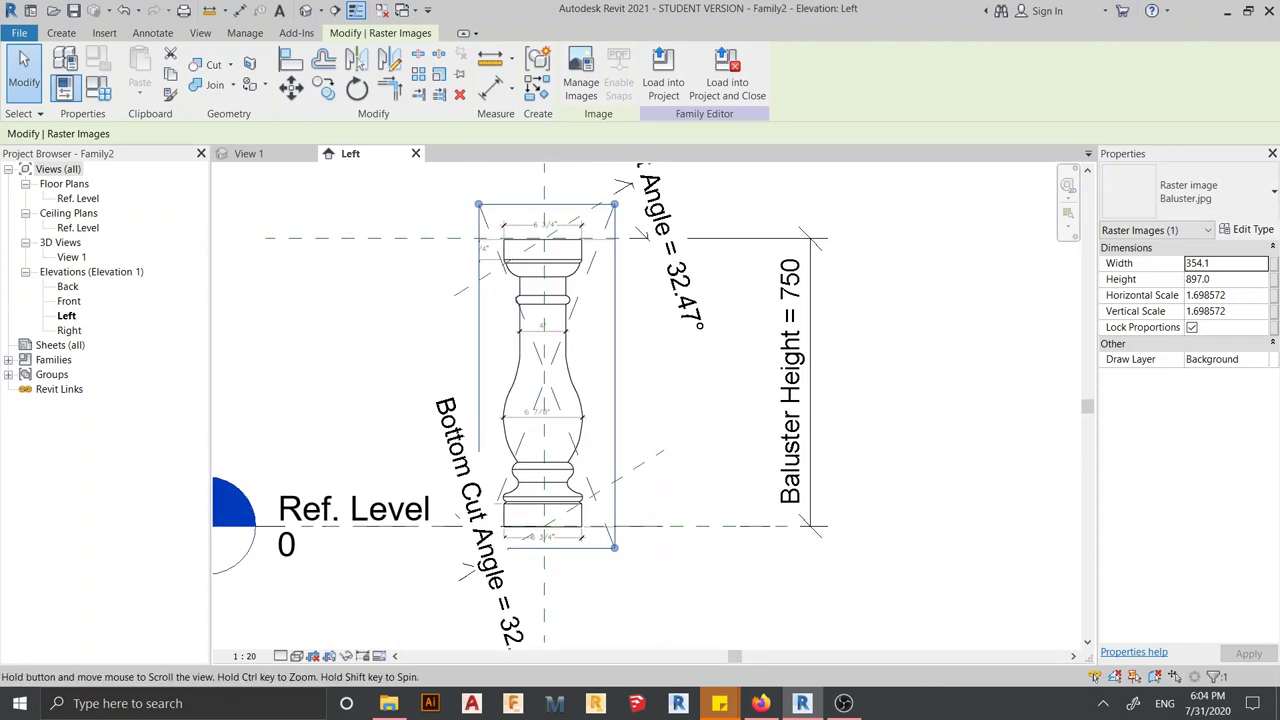
pyautogui.press('Escape')
# Zoom out and recentre the view on the whole baluster and its elevation title
pyautogui.scroll(-2, 640, 420)
pyautogui.moveTo(640, 420)
pyautogui.mouseDown(button='middle')
pyautogui.moveTo(670, 370)
pyautogui.moveTo(628, 345)
pyautogui.moveTo(660, 530)
pyautogui.moveTo(584, 492)
pyautogui.mouseUp(button='middle')
pyautogui.moveTo(550, 350); pyautogui.dragTo(556, 240, button='middle')
pyautogui.scroll(2, 555, 350)
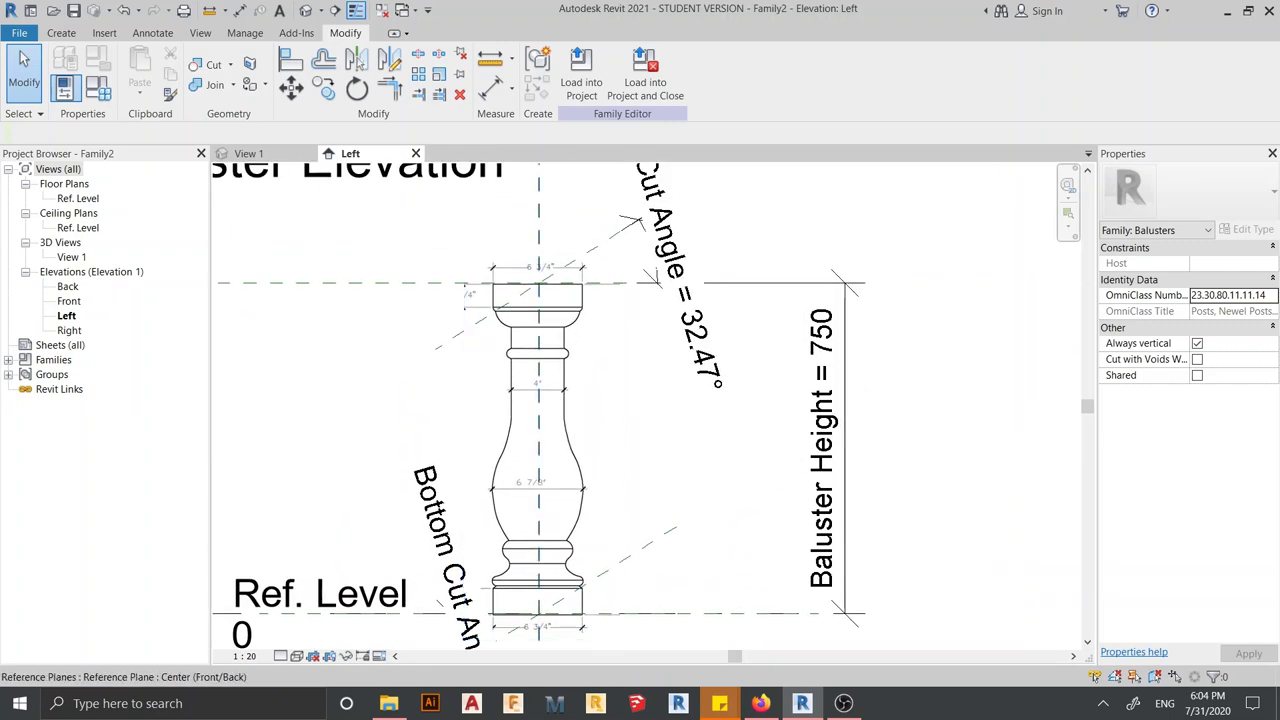
pyautogui.moveTo(540, 420); pyautogui.dragTo(567, 404, button='middle')
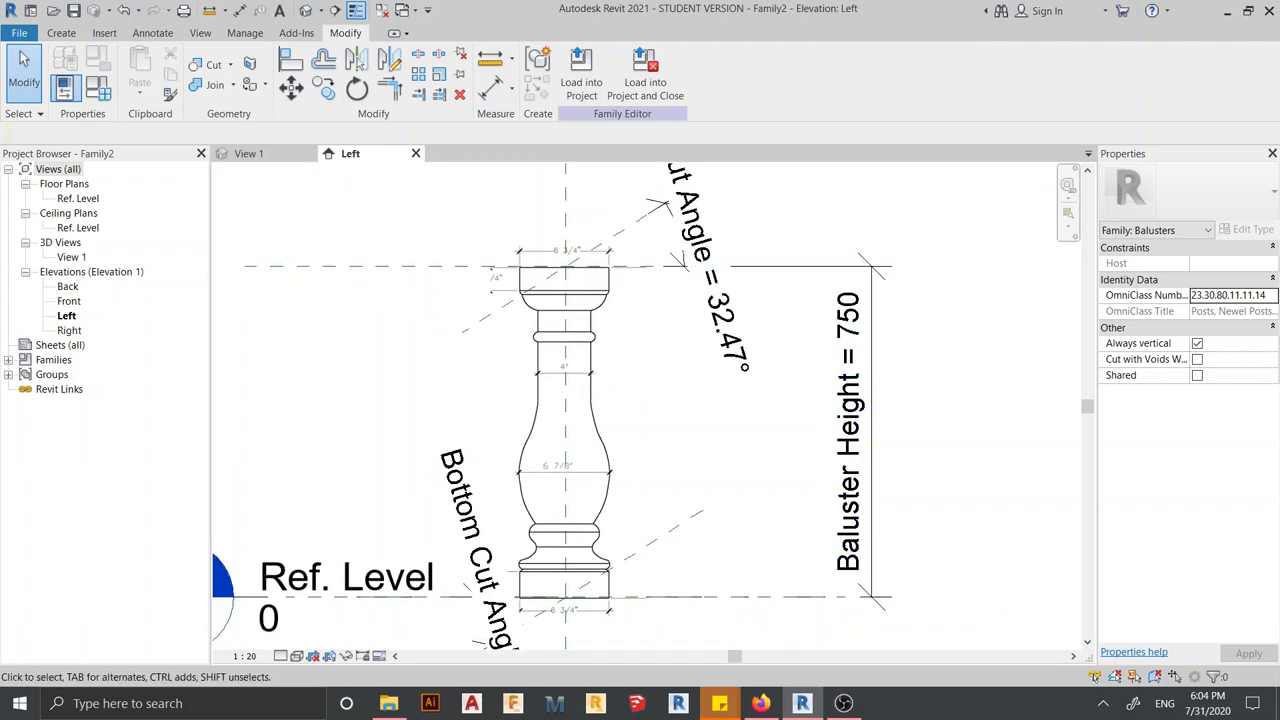
pyautogui.scroll(-1, 703, 309)
pyautogui.scroll(-1, 703, 309)
pyautogui.scroll(-1, 703, 309)
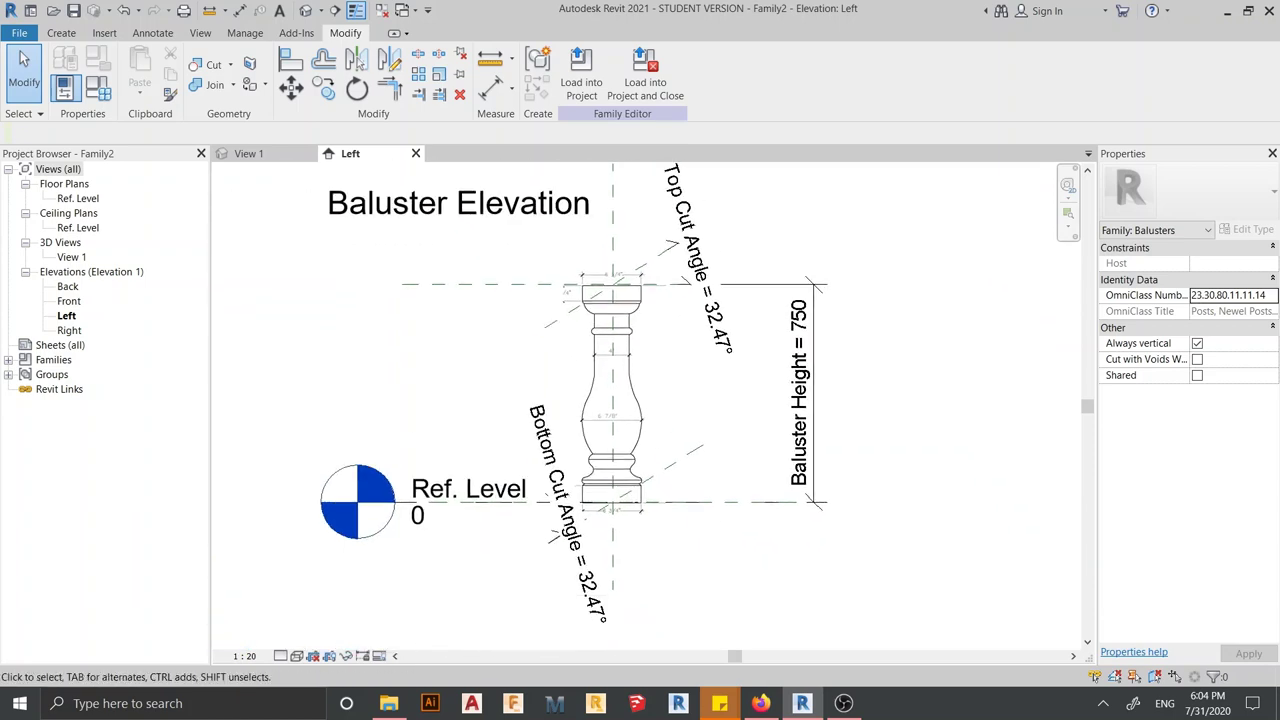
# Start a Revolve with the Center (Left/Right) reference plane as work plane
pyautogui.click(61, 32)
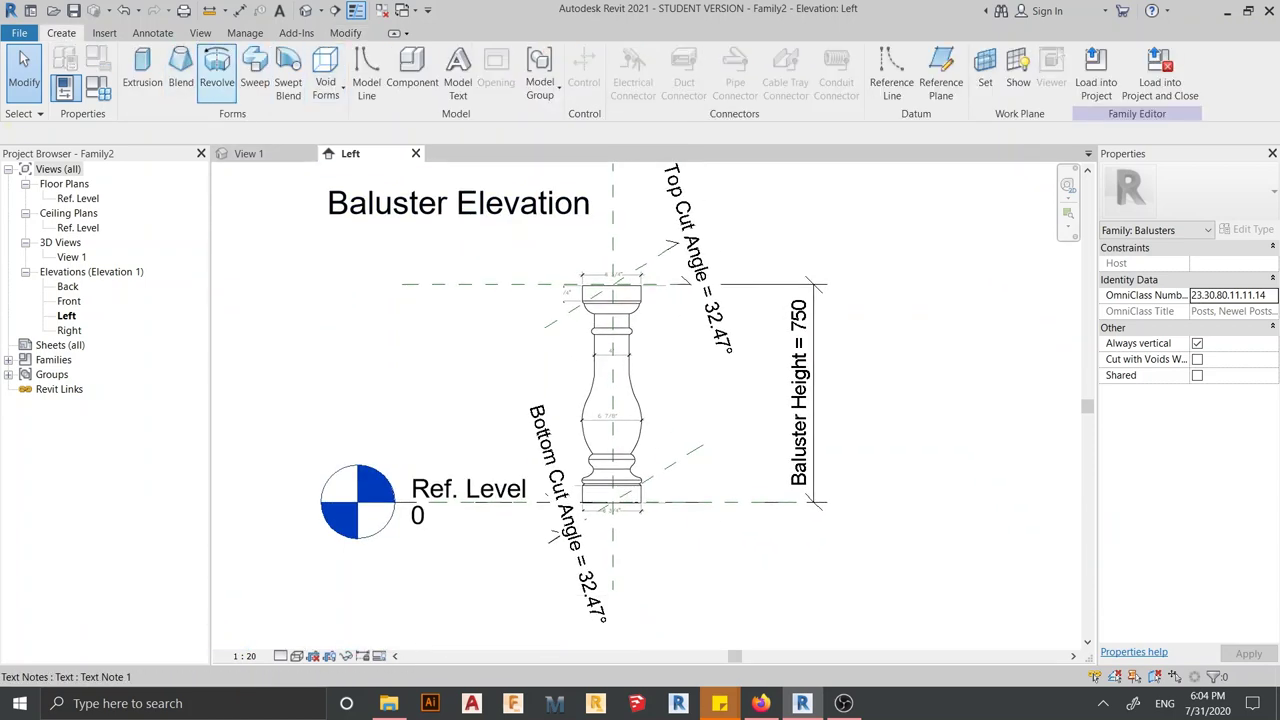
pyautogui.click(217, 72)
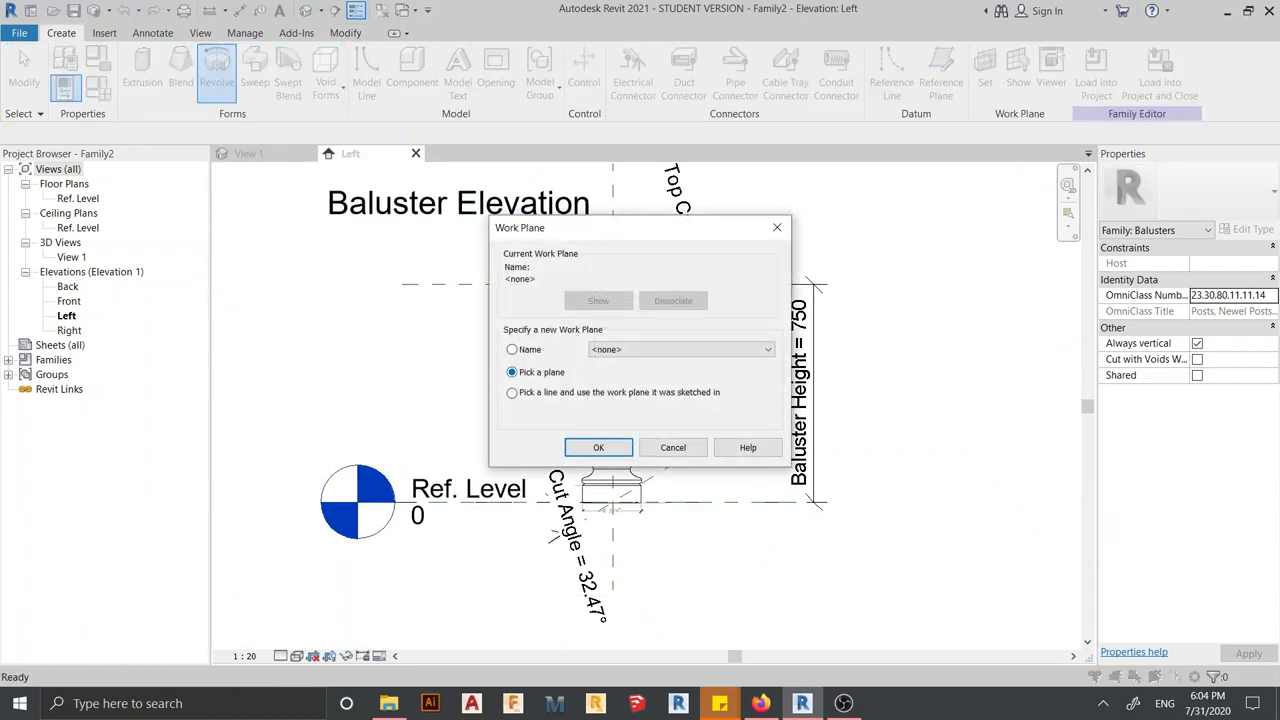
pyautogui.click(512, 349)
pyautogui.click(680, 349)
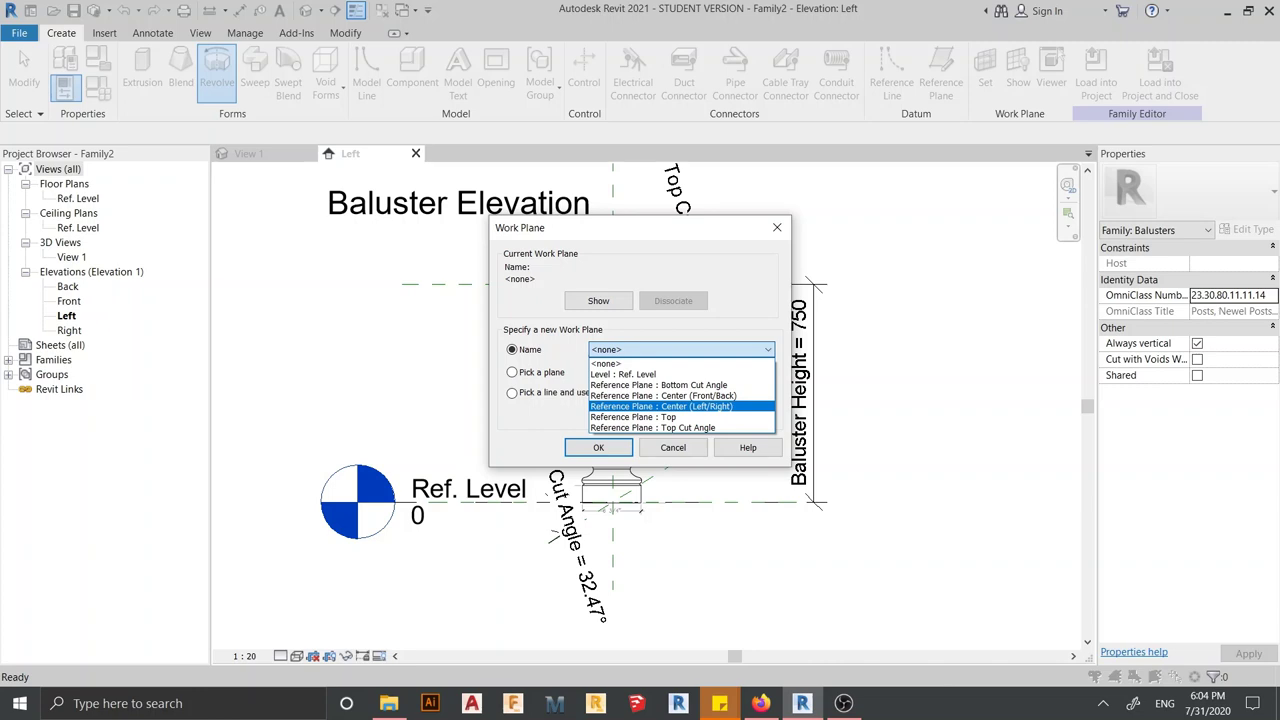
pyautogui.click(660, 406)
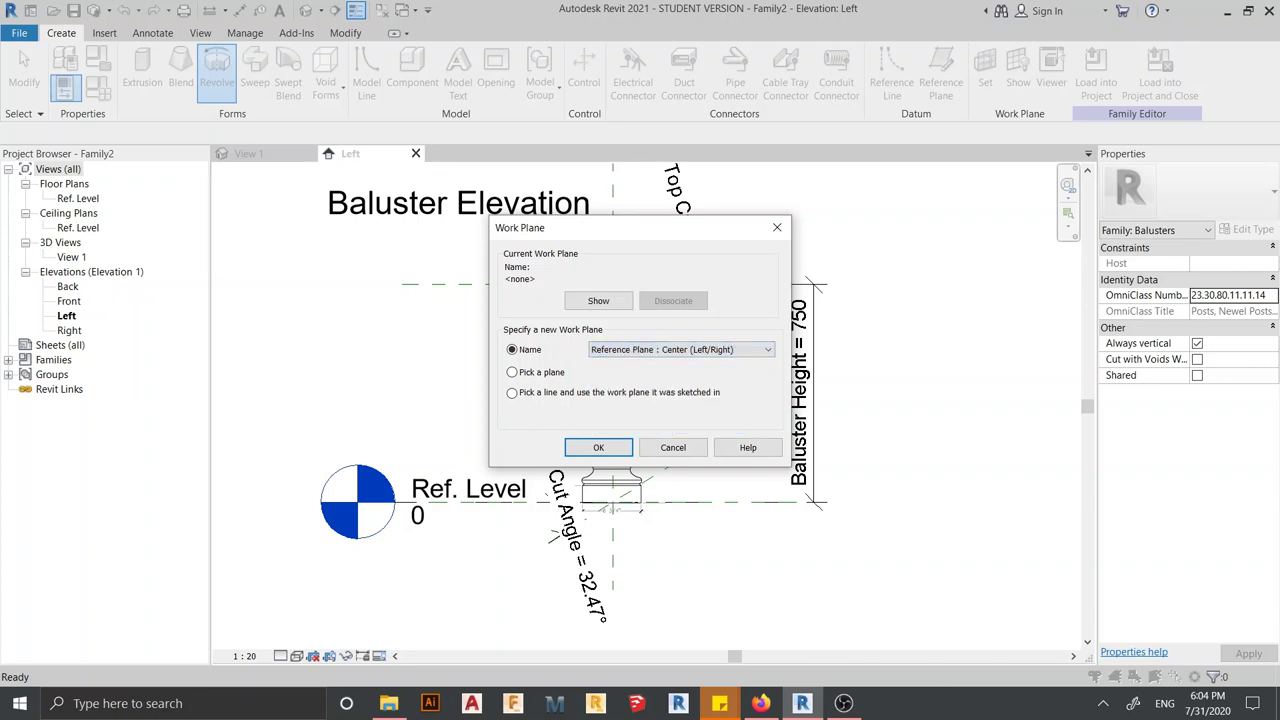
pyautogui.click(598, 447)
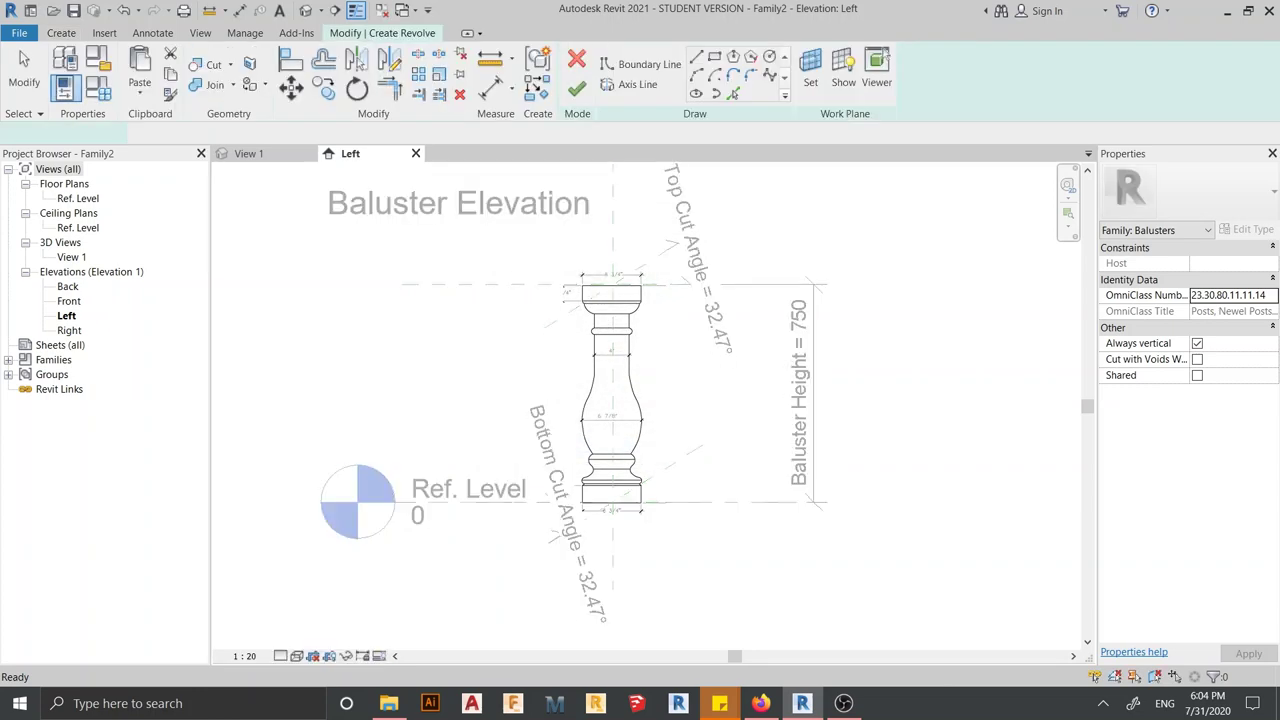
# Draw the cap's top edge from the centre-line intersection to its outer corner
pyautogui.scroll(1, 677, 265)
pyautogui.scroll(1, 677, 265)
pyautogui.scroll(1, 718, 353)
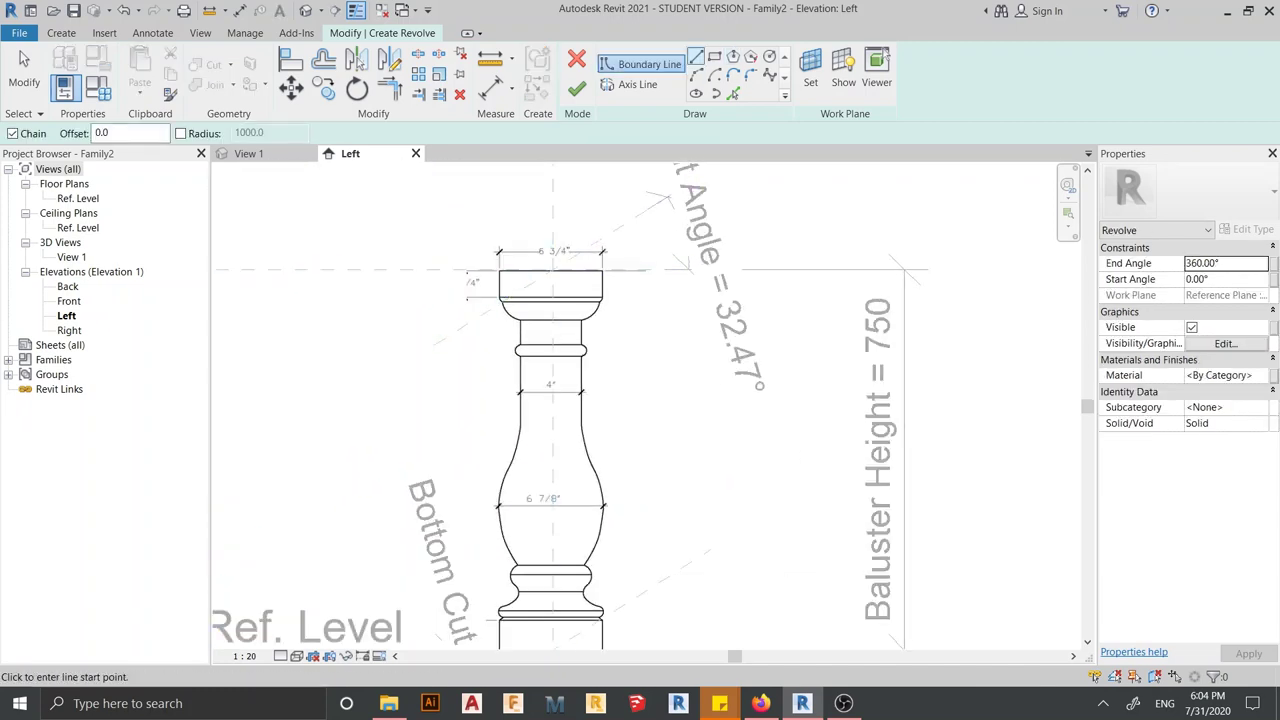
pyautogui.scroll(1, 563, 258)
pyautogui.scroll(1, 563, 258)
pyautogui.scroll(1, 563, 258)
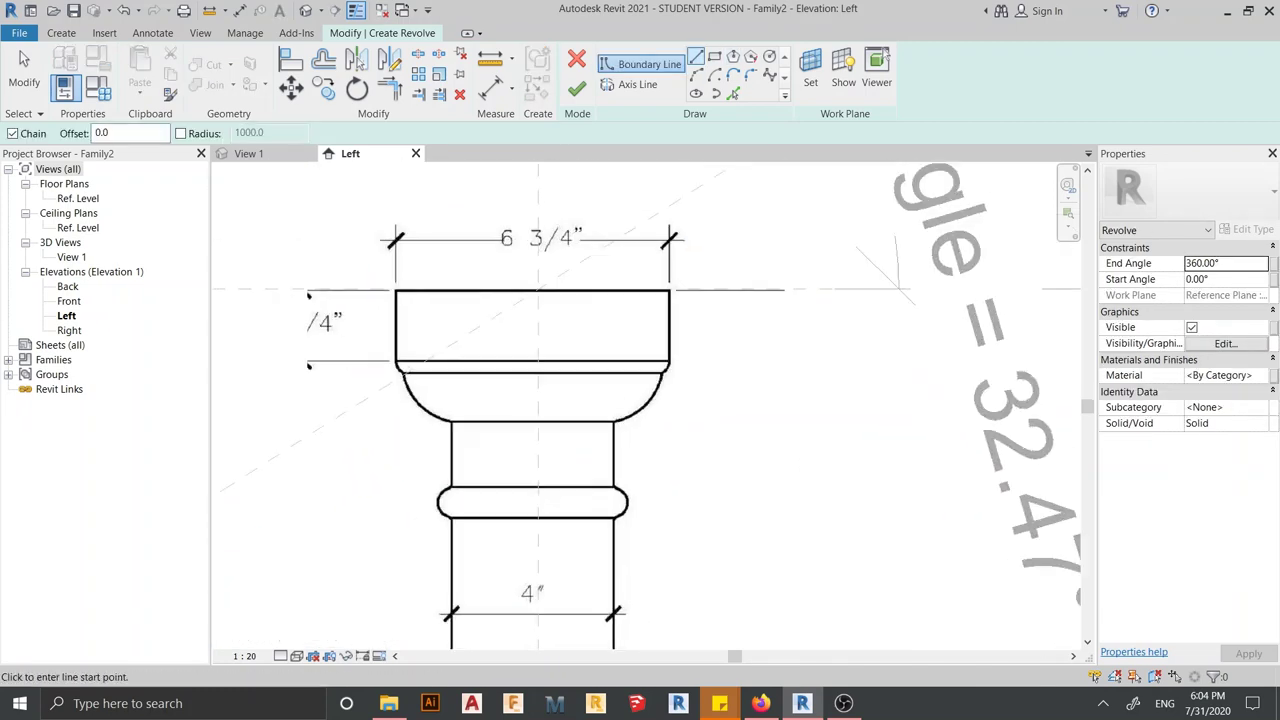
pyautogui.scroll(1, 562, 325)
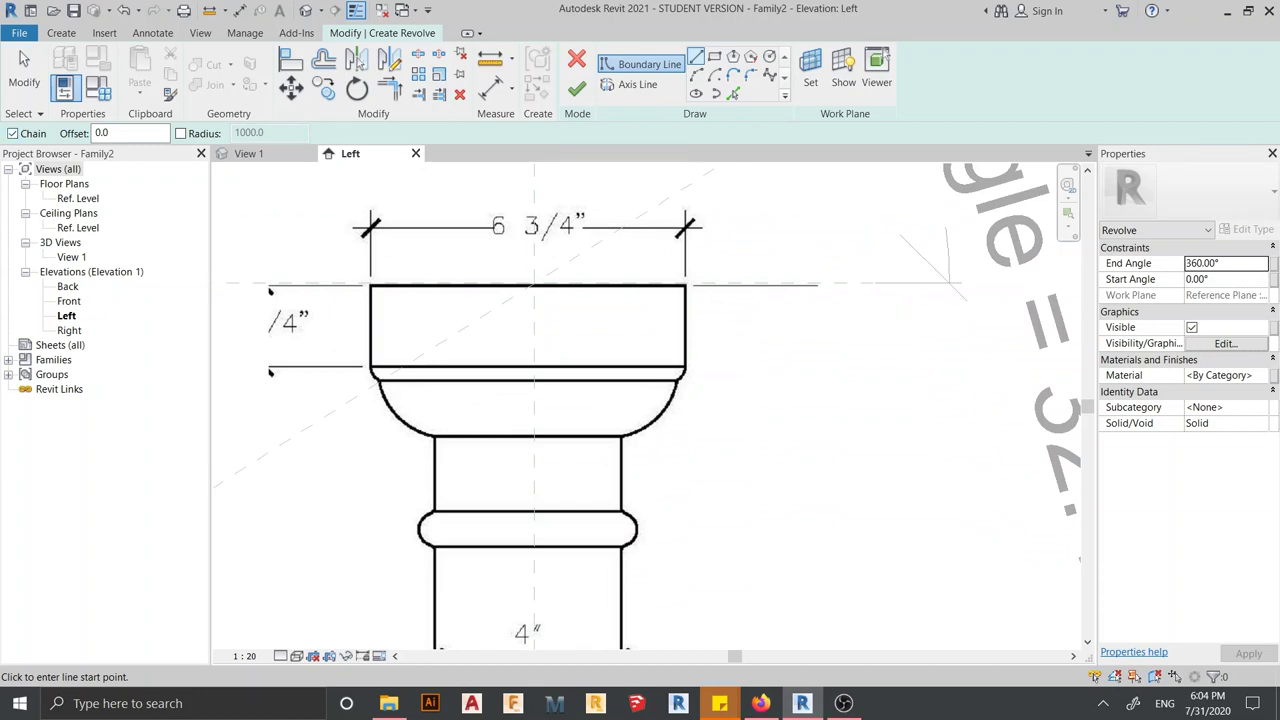
pyautogui.scroll(1, 571, 263)
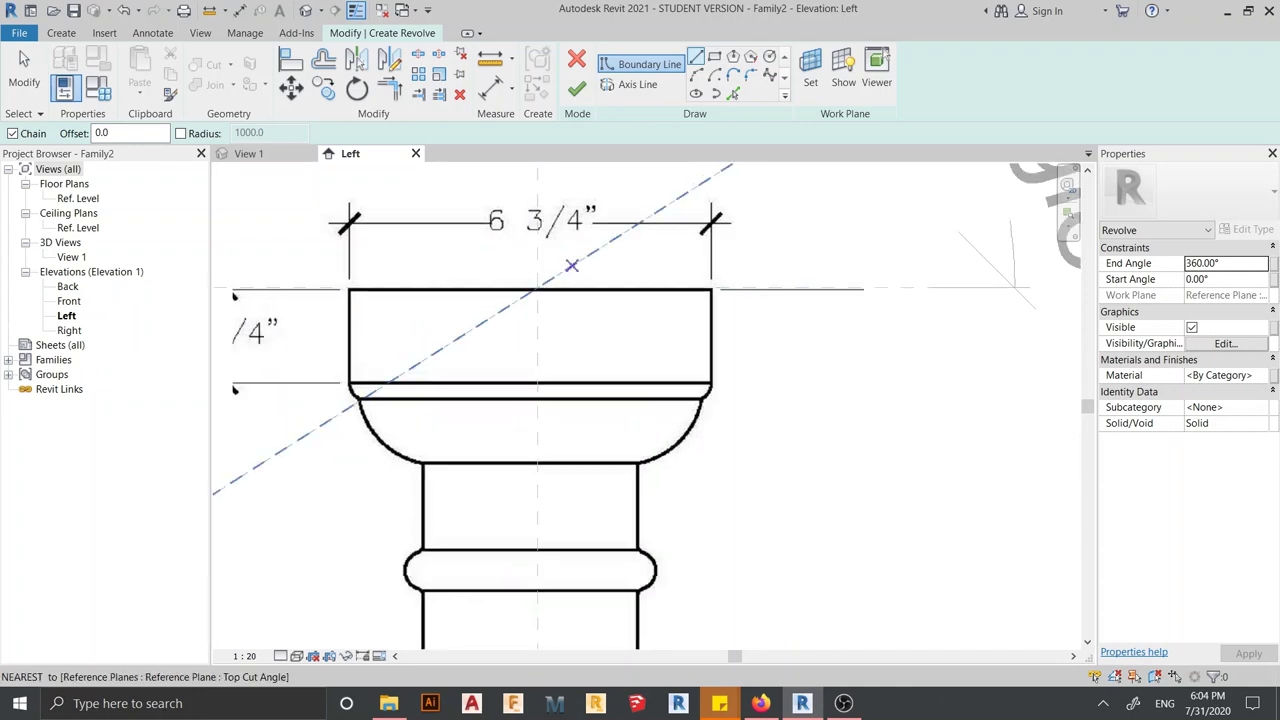
pyautogui.scroll(1, 530, 260)
pyautogui.scroll(1, 506, 257)
pyautogui.click(506, 257)
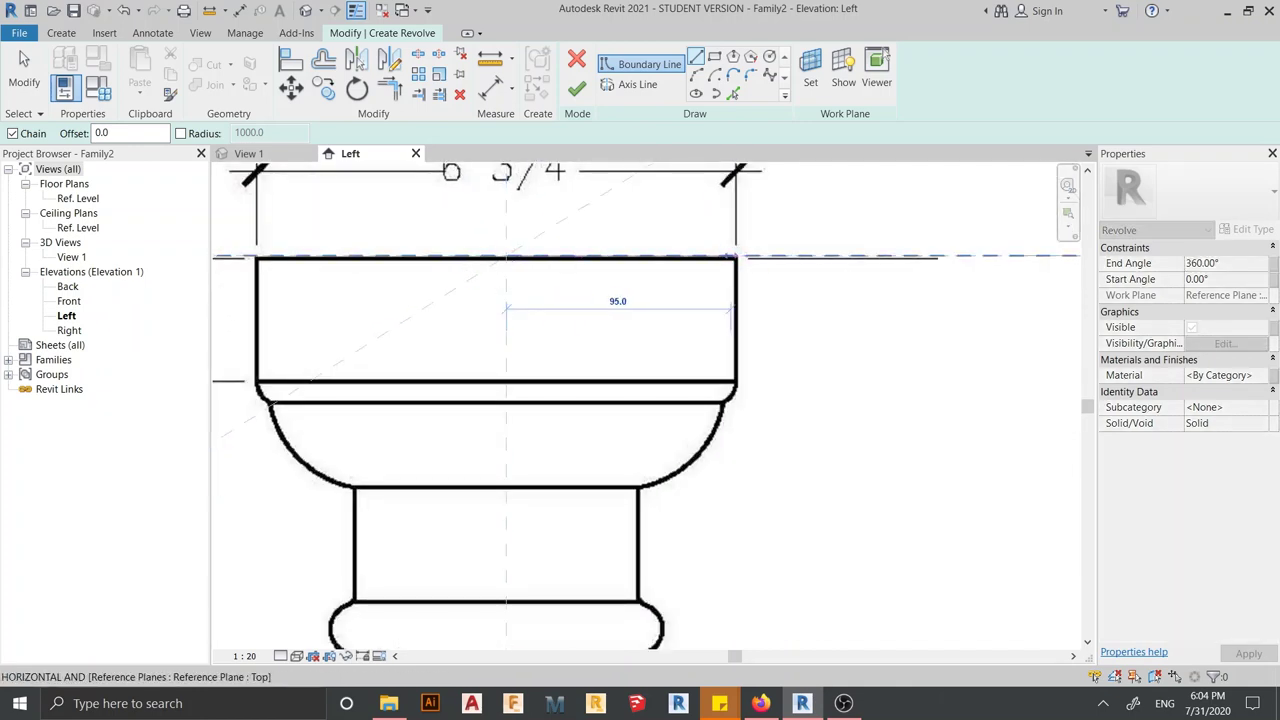
pyautogui.scroll(1, 741, 257)
pyautogui.scroll(1, 740, 250)
pyautogui.click(740, 250)
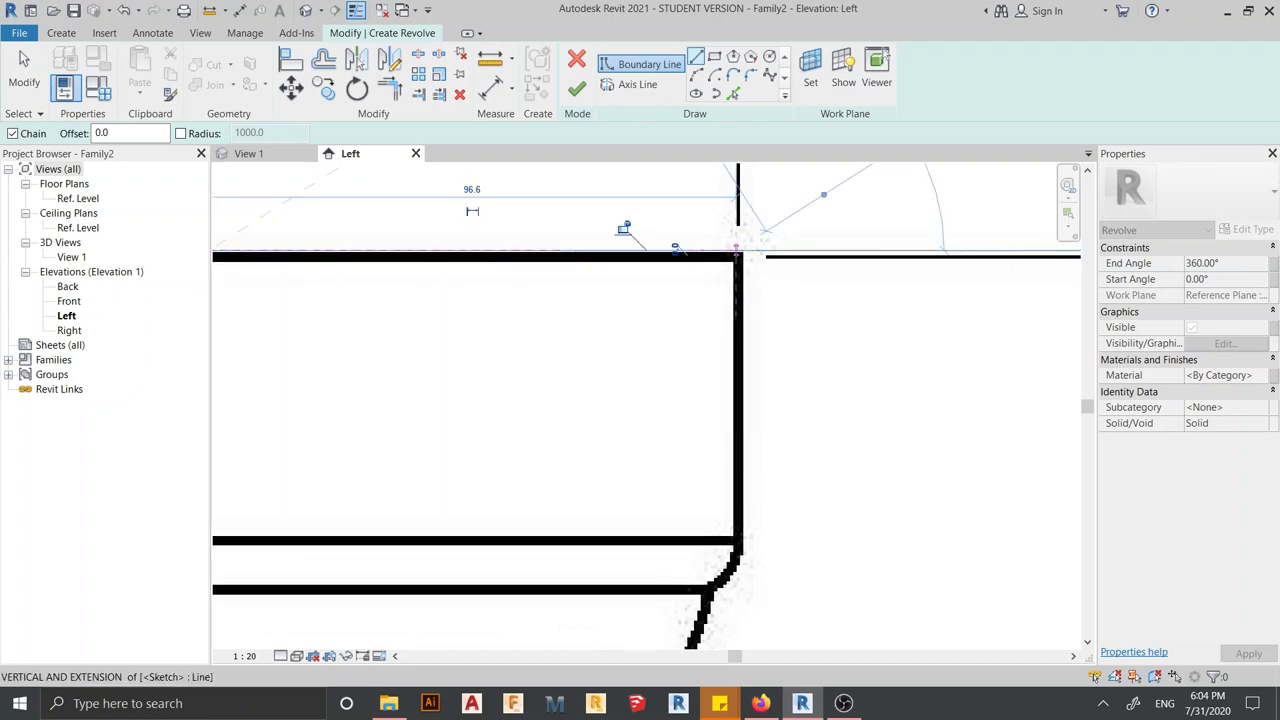
# Trace the cap's vertical side and the arc along its curved underside
pyautogui.scroll(-1, 623, 243)
pyautogui.moveTo(623, 243); pyautogui.dragTo(727, 210, button='middle')
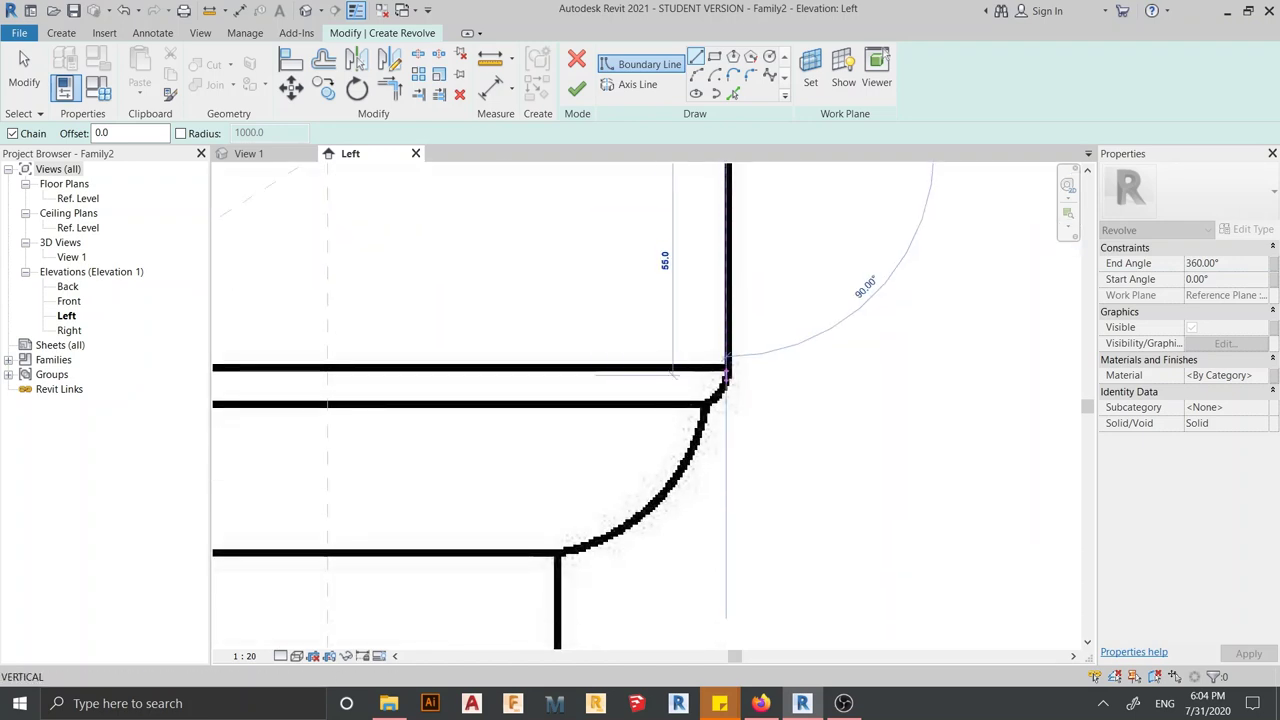
pyautogui.click(727, 366)
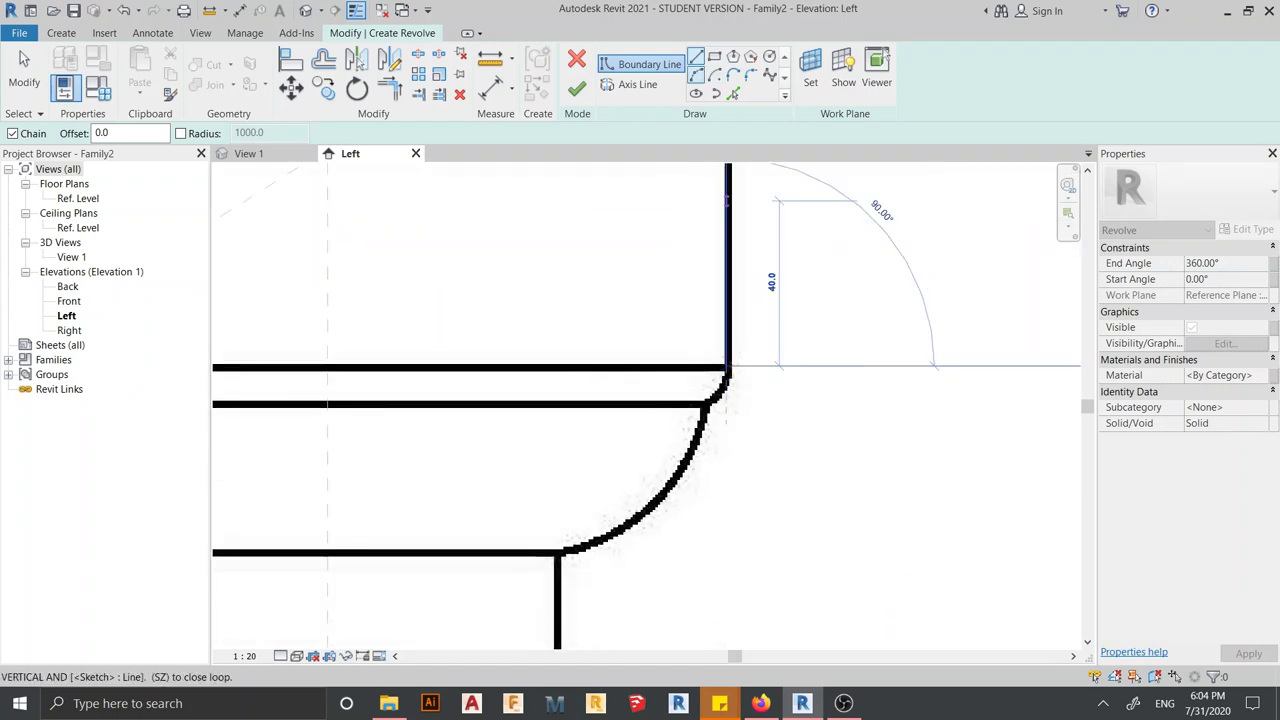
pyautogui.scroll(1, 726, 405)
pyautogui.scroll(1, 726, 405)
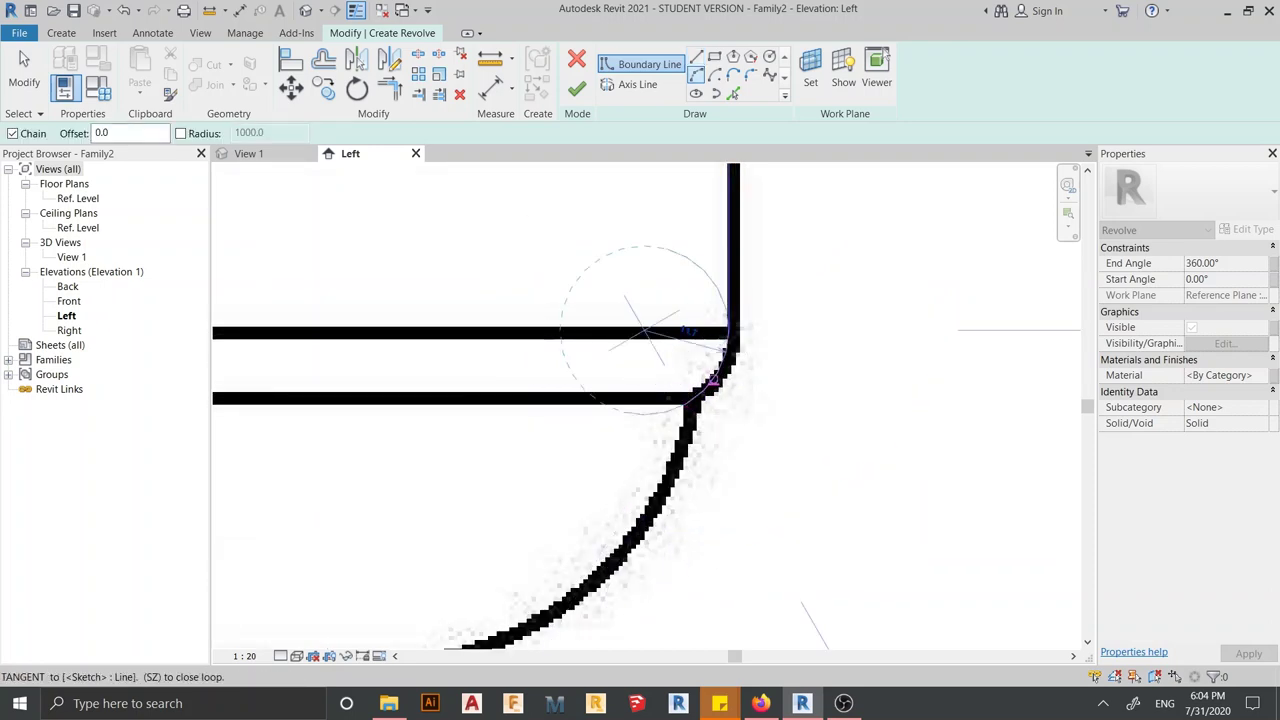
pyautogui.scroll(-1, 712, 378)
pyautogui.moveTo(700, 440); pyautogui.dragTo(663, 240, button='middle')
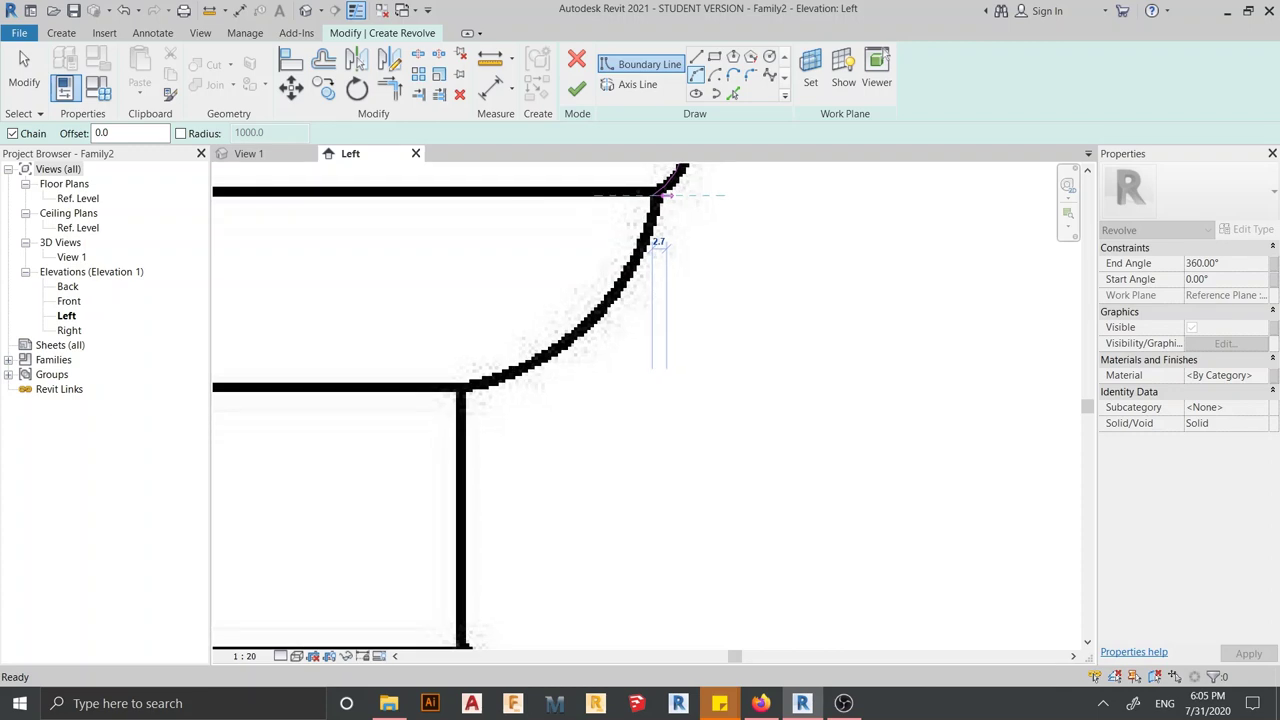
pyautogui.click(662, 190)
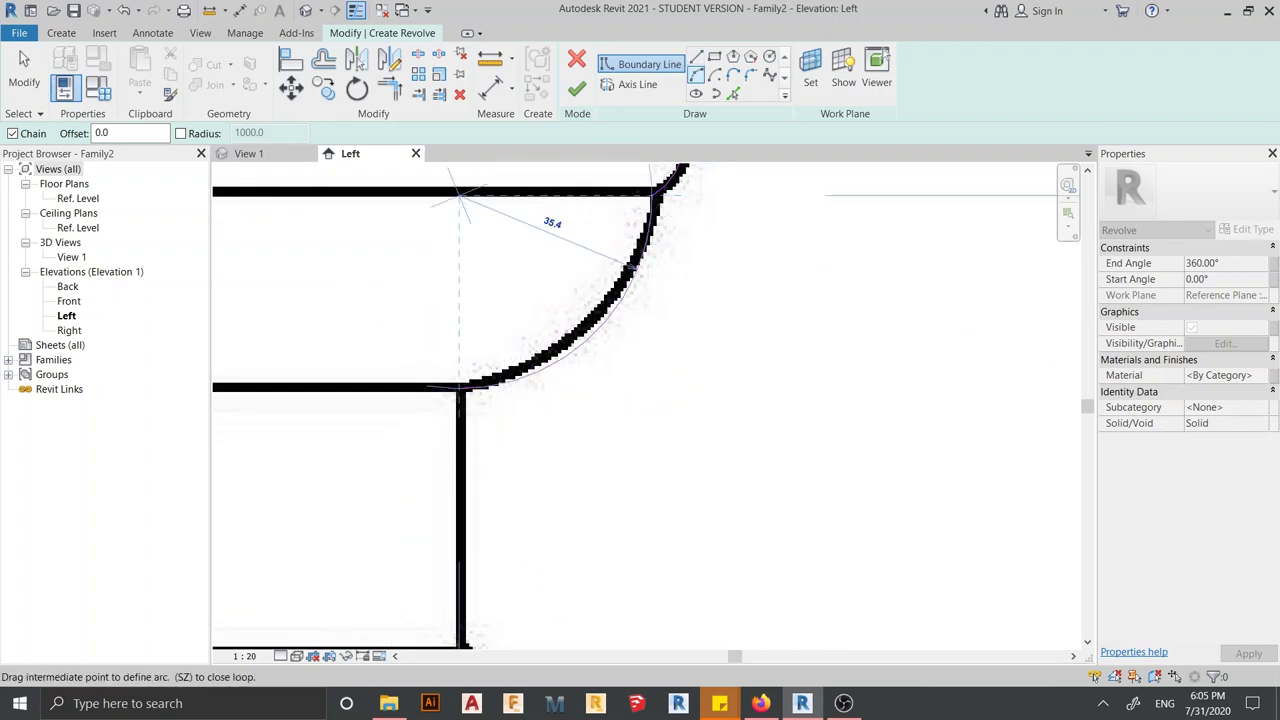
pyautogui.scroll(1, 625, 265)
pyautogui.scroll(1, 640, 250)
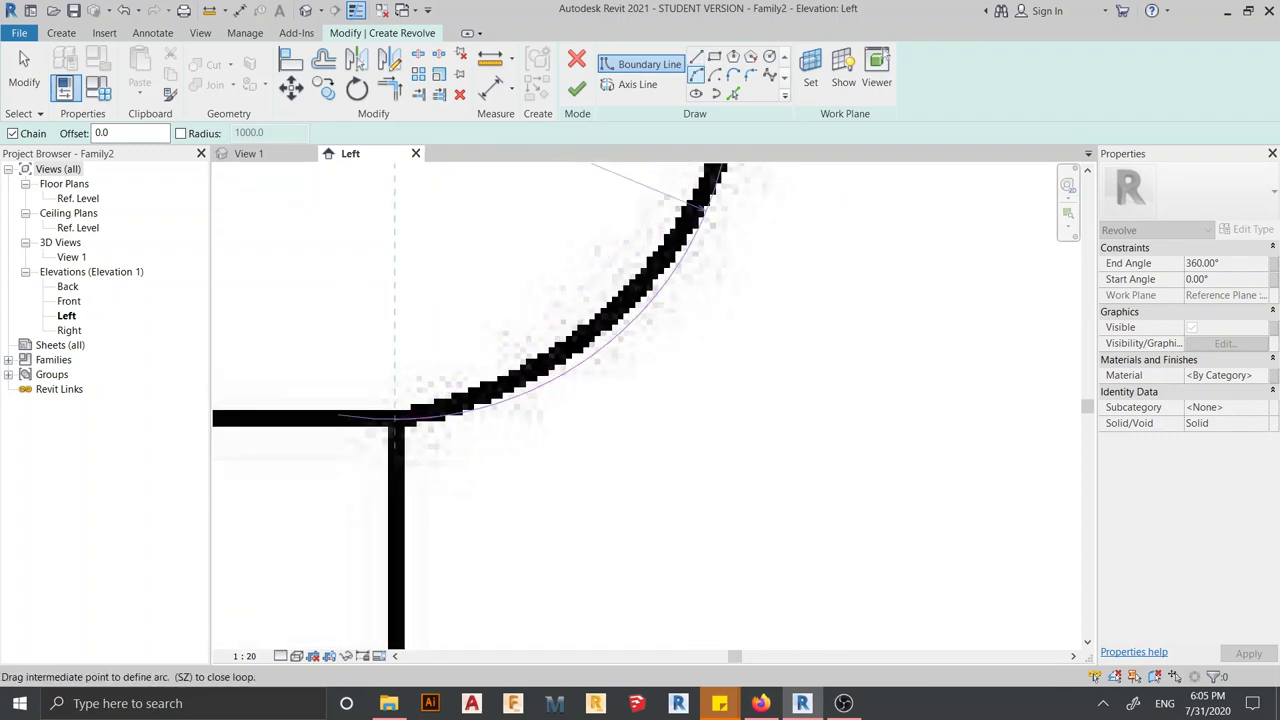
pyautogui.click(395, 418)
# Draw the neck's vertical edge and an arc following the ring's bulge
pyautogui.press('l')
pyautogui.press('i')
pyautogui.scroll(-1, 395, 418)
pyautogui.moveTo(423, 323); pyautogui.dragTo(423, 271, button='middle')
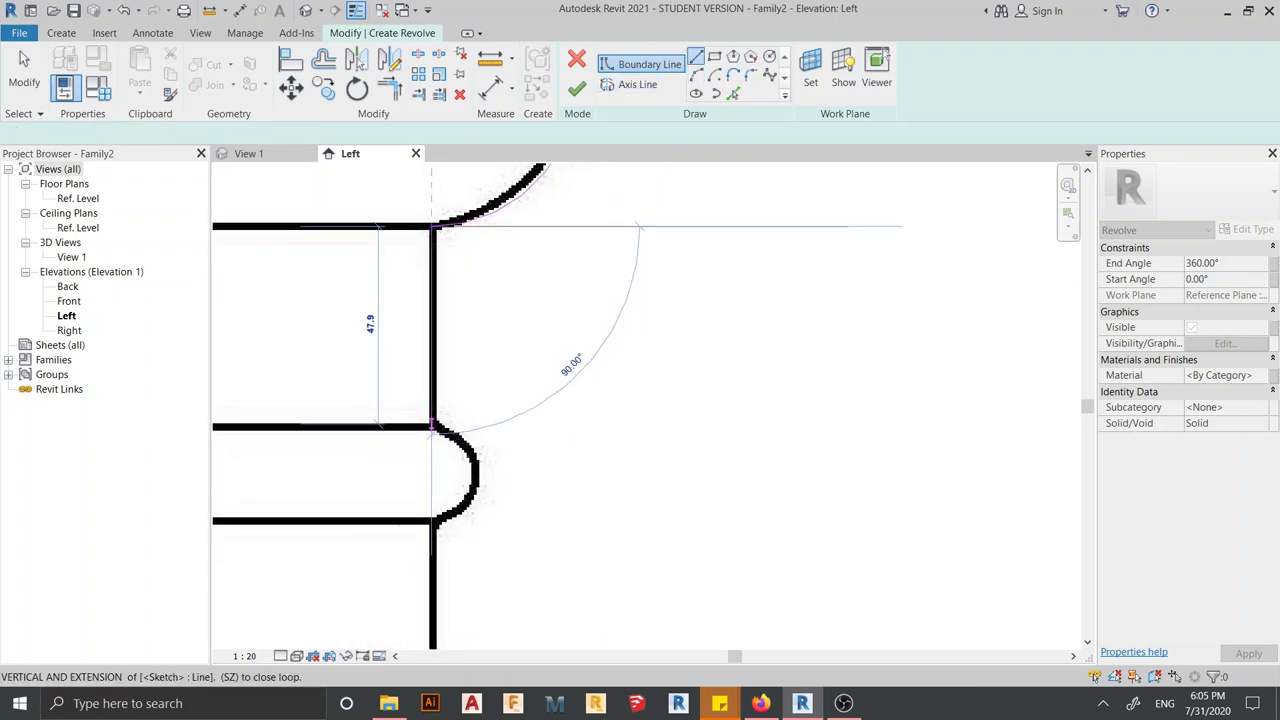
pyautogui.click(433, 424)
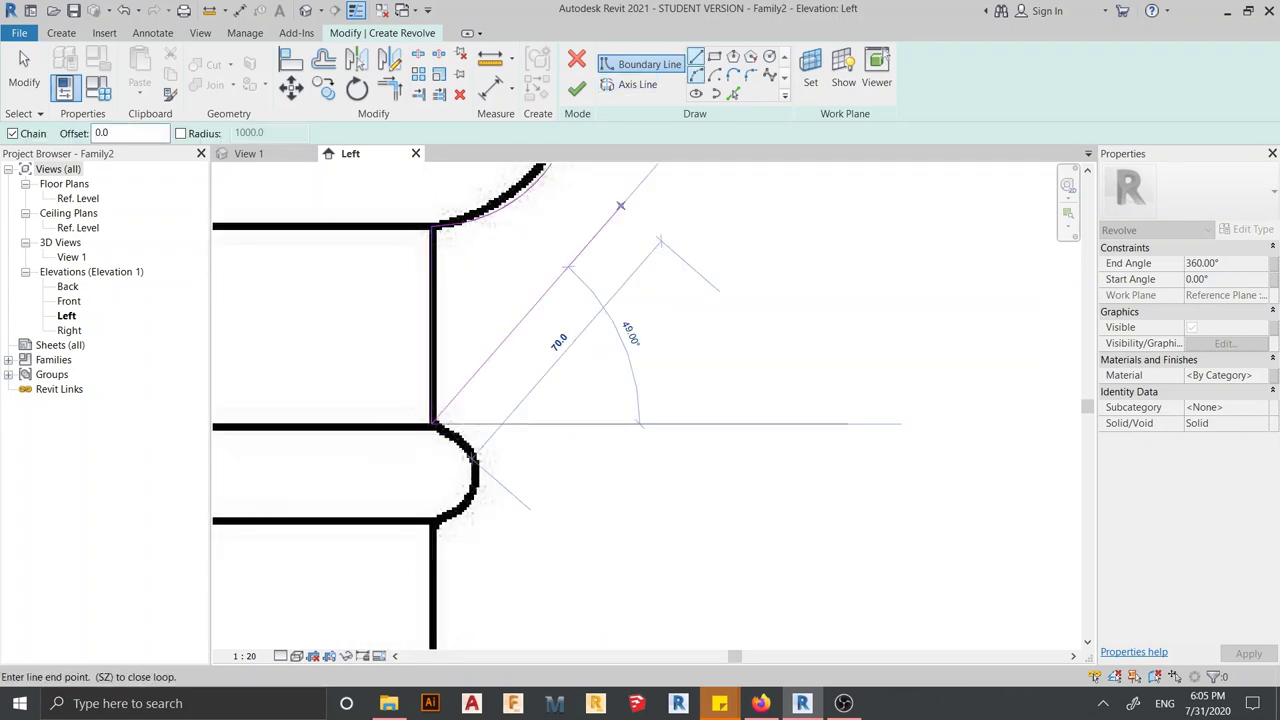
pyautogui.scroll(2, 440, 520)
pyautogui.moveTo(457, 508); pyautogui.dragTo(410, 335, button='middle')
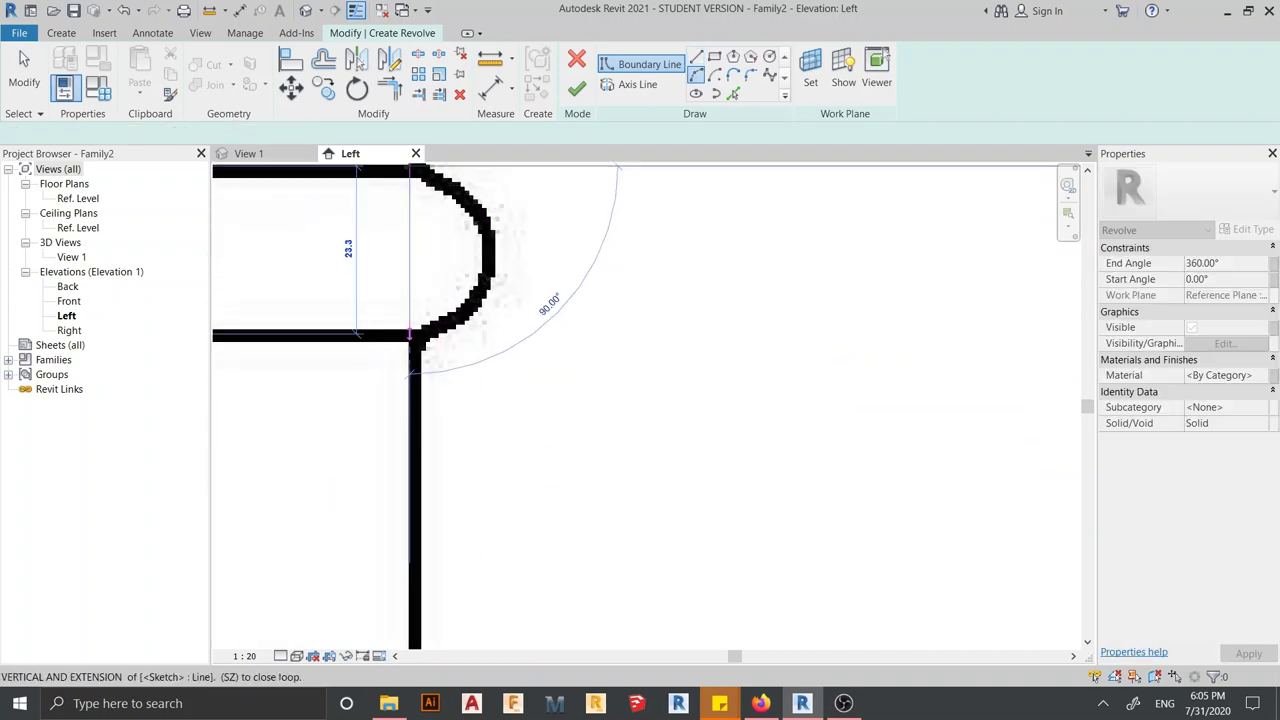
pyautogui.click(410, 334)
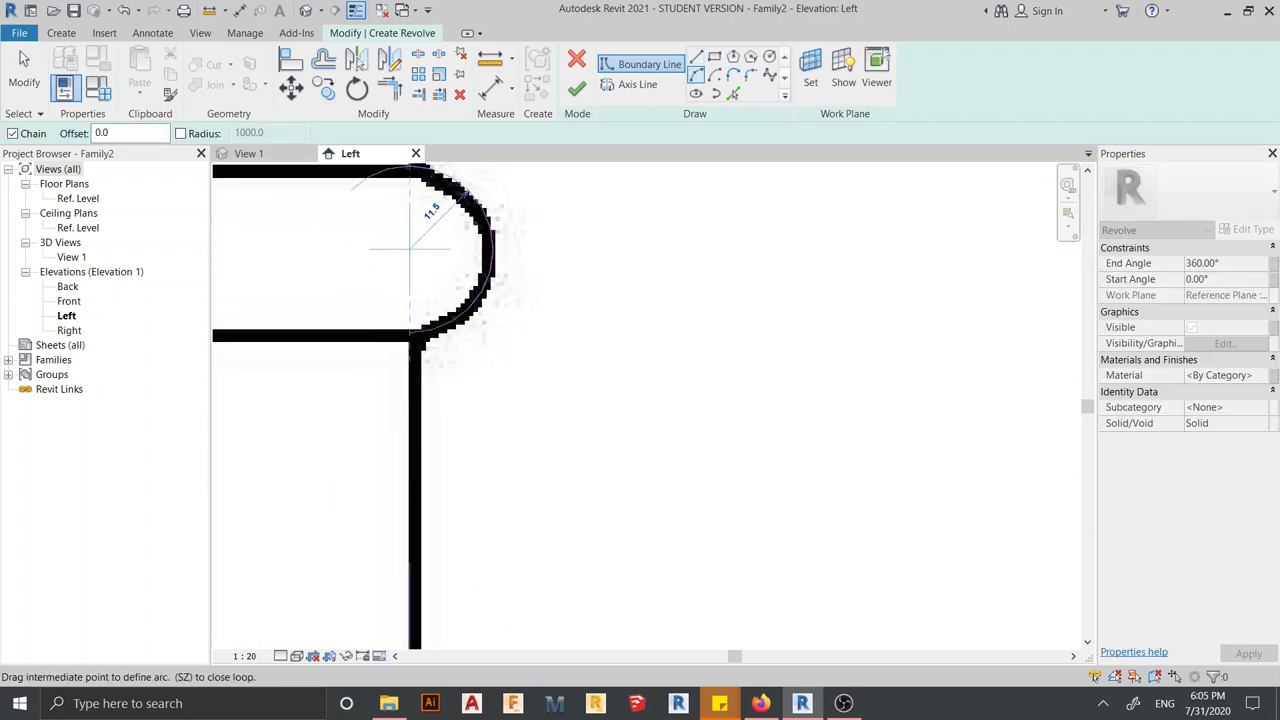
pyautogui.click(492, 250)
# Return to straight boundary lines and bring the lower bulb's right edge into view
pyautogui.press('l')
pyautogui.press('i')
pyautogui.scroll(-2, 680, 400)
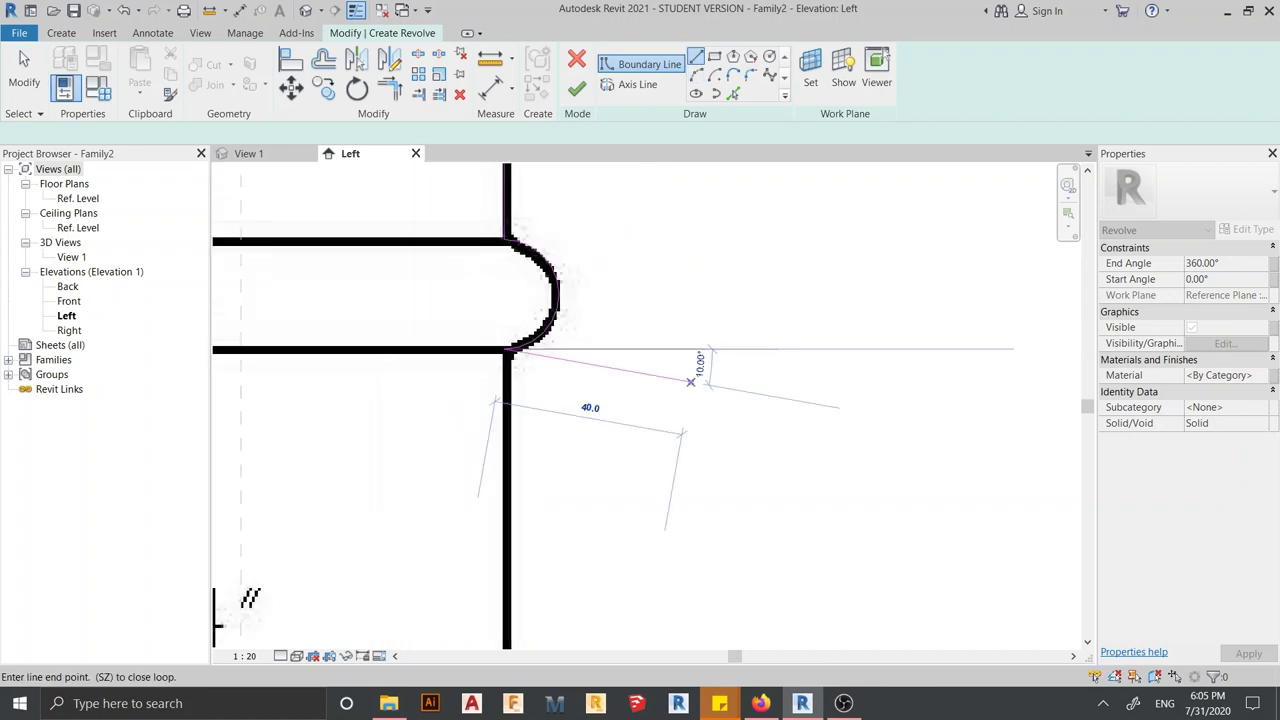
pyautogui.scroll(-3, 680, 400)
pyautogui.scroll(-1, 690, 423)
pyautogui.moveTo(690, 423); pyautogui.dragTo(590, 200, button='middle')
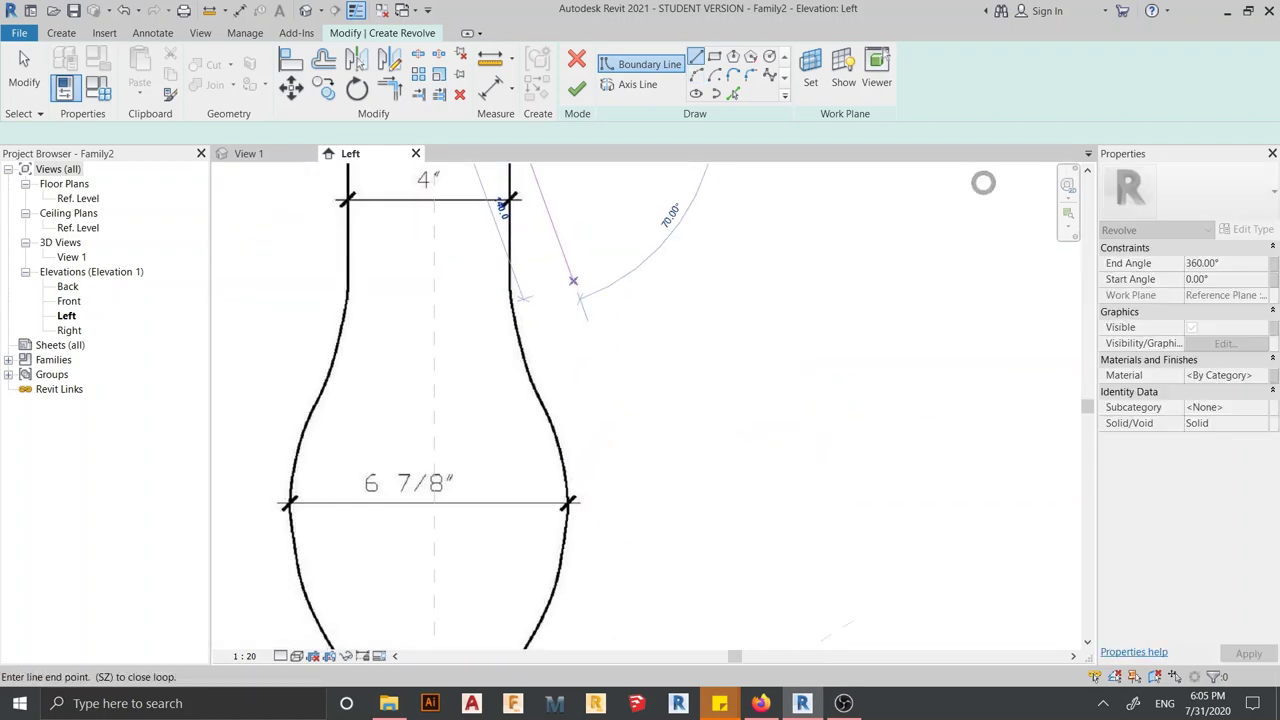
# Start a line at the neck's right edge and add tangent arcs down the bulb's upper curve
pyautogui.scroll(3, 587, 598)
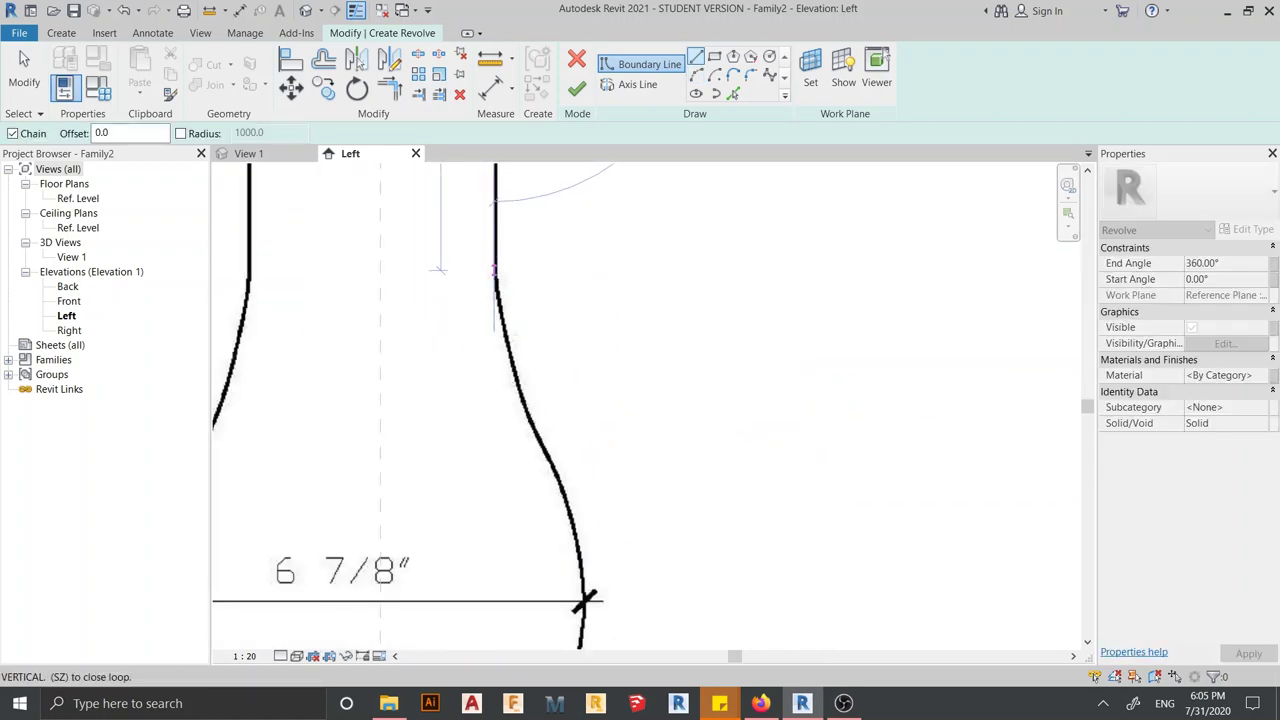
pyautogui.click(495, 269)
pyautogui.click(696, 75)
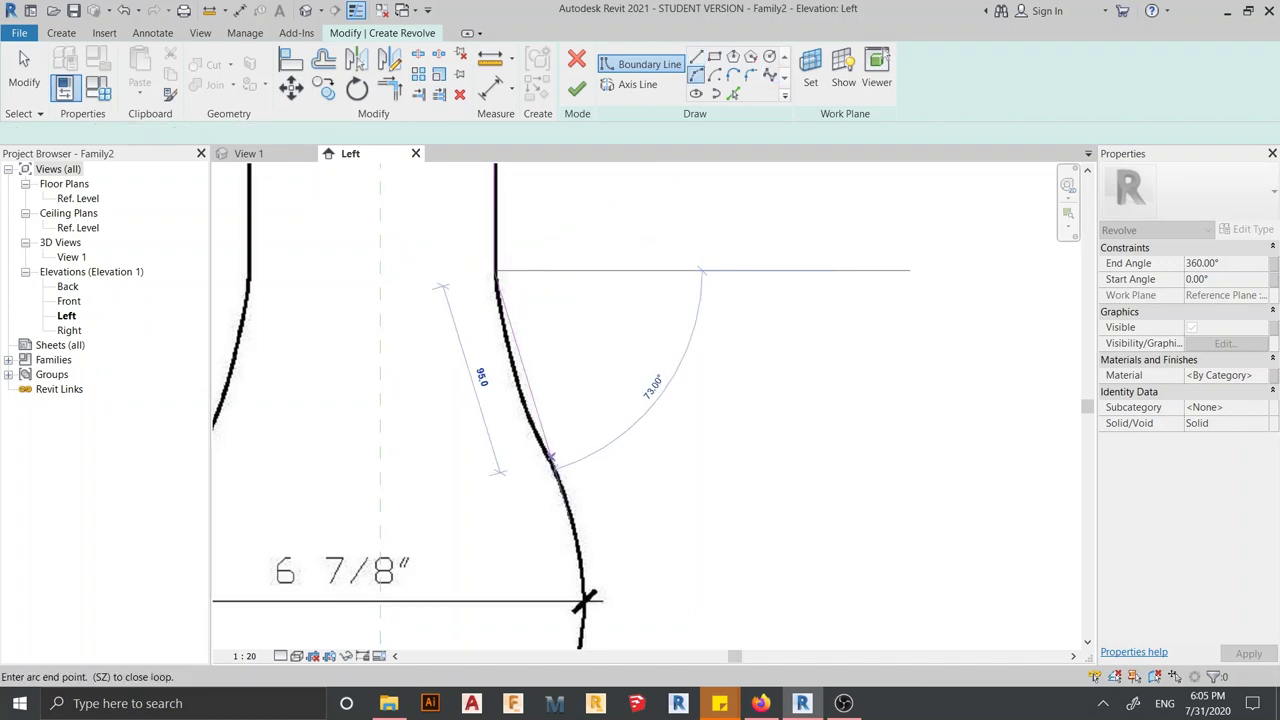
pyautogui.click(548, 458)
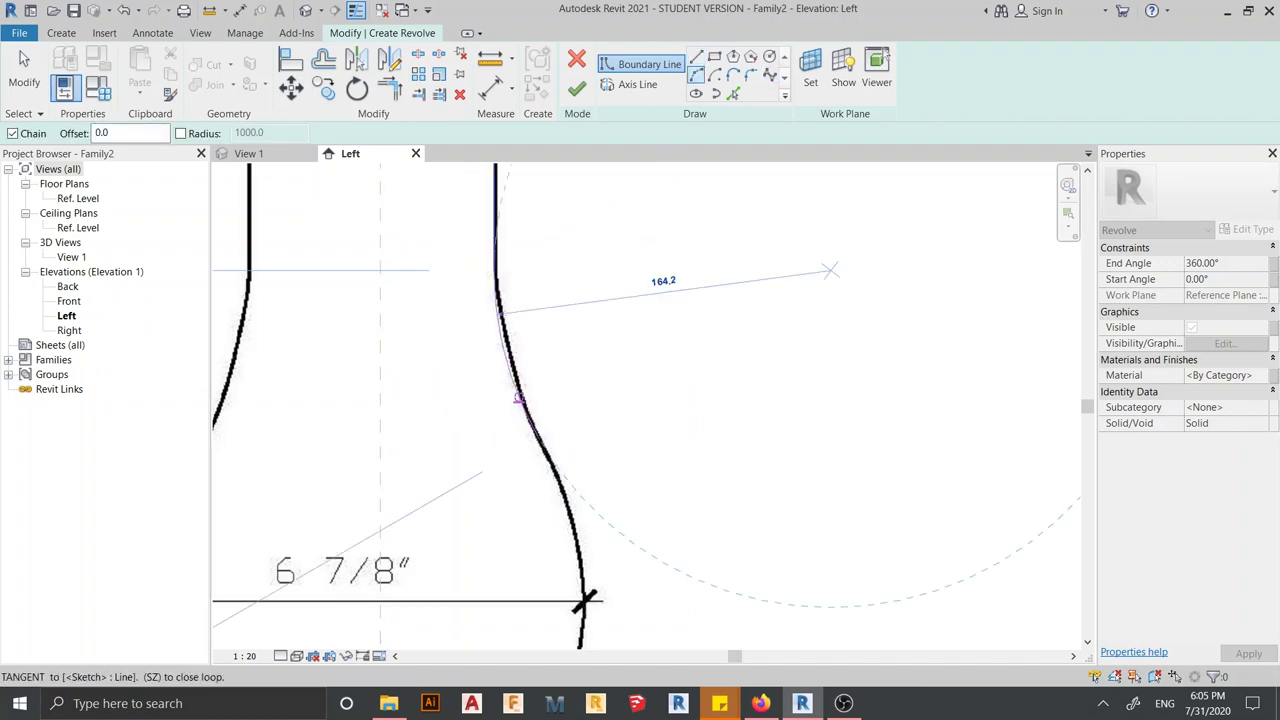
pyautogui.click(540, 438)
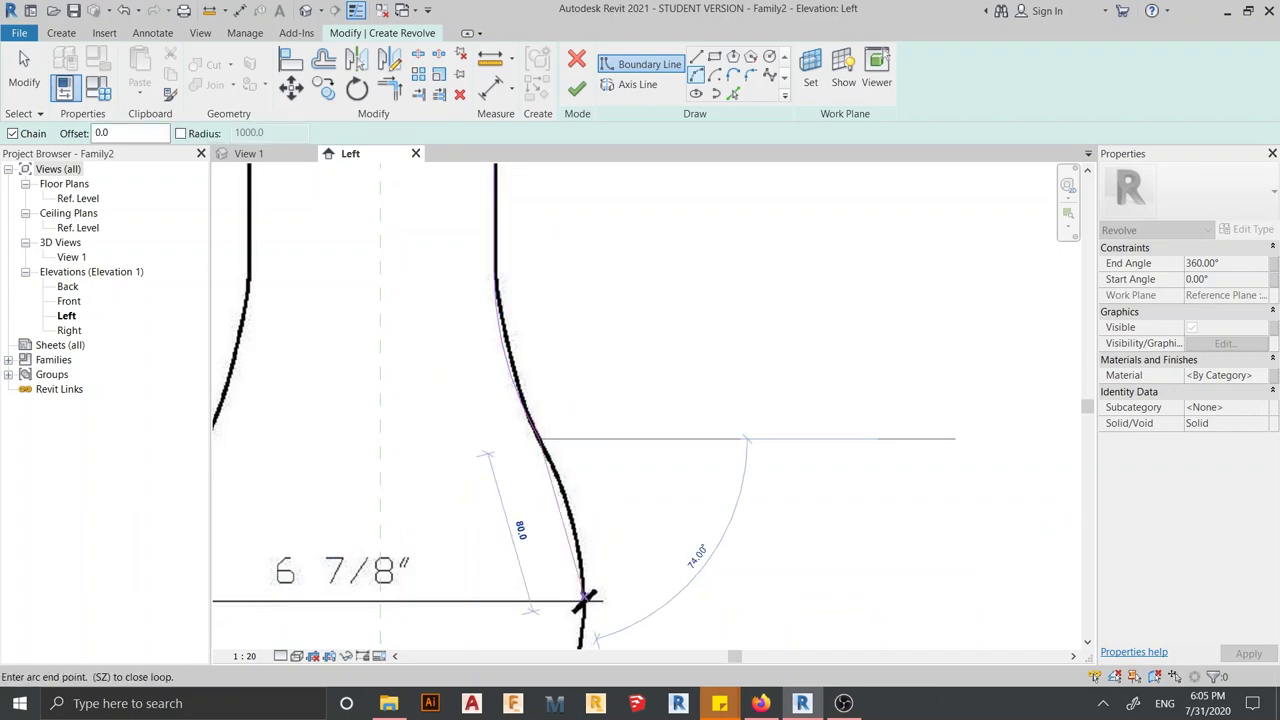
pyautogui.click(585, 598)
# End the bulb arc where it meets the base ring, then view the junction
pyautogui.scroll(-2, 585, 598)
pyautogui.moveTo(585, 598); pyautogui.dragTo(640, 330, button='middle')
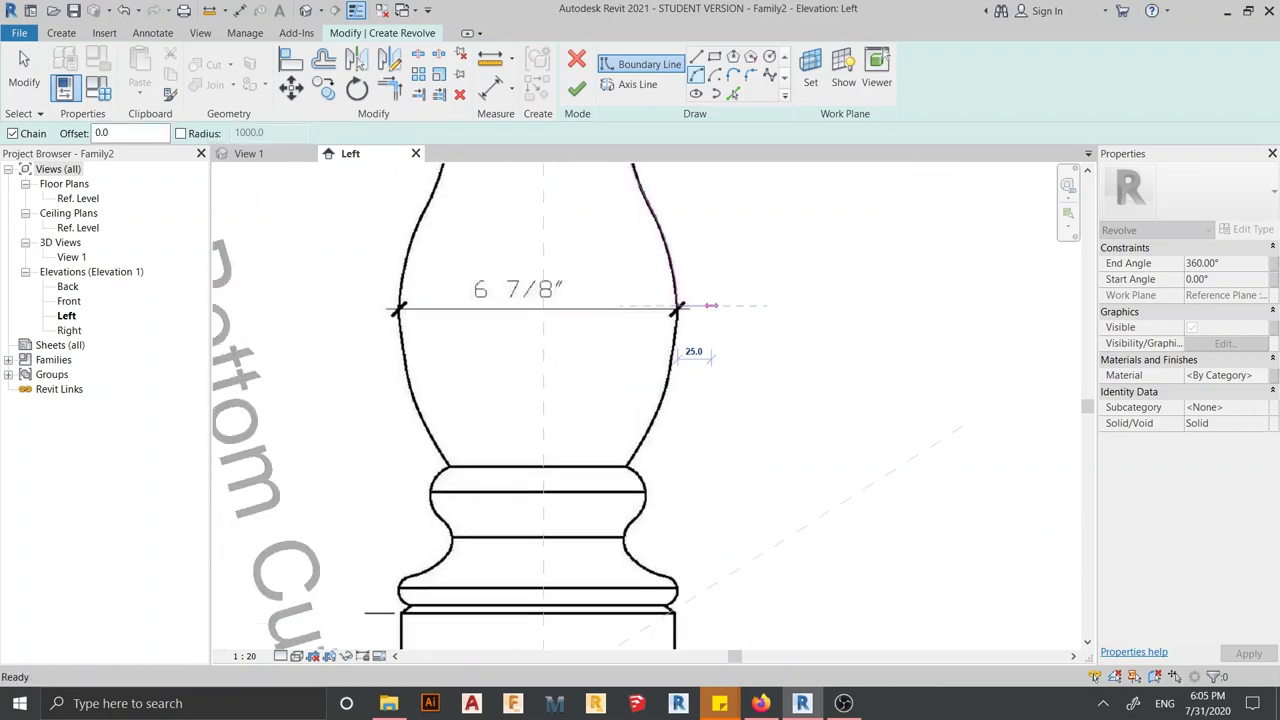
pyautogui.scroll(1, 640, 340)
pyautogui.scroll(1, 640, 340)
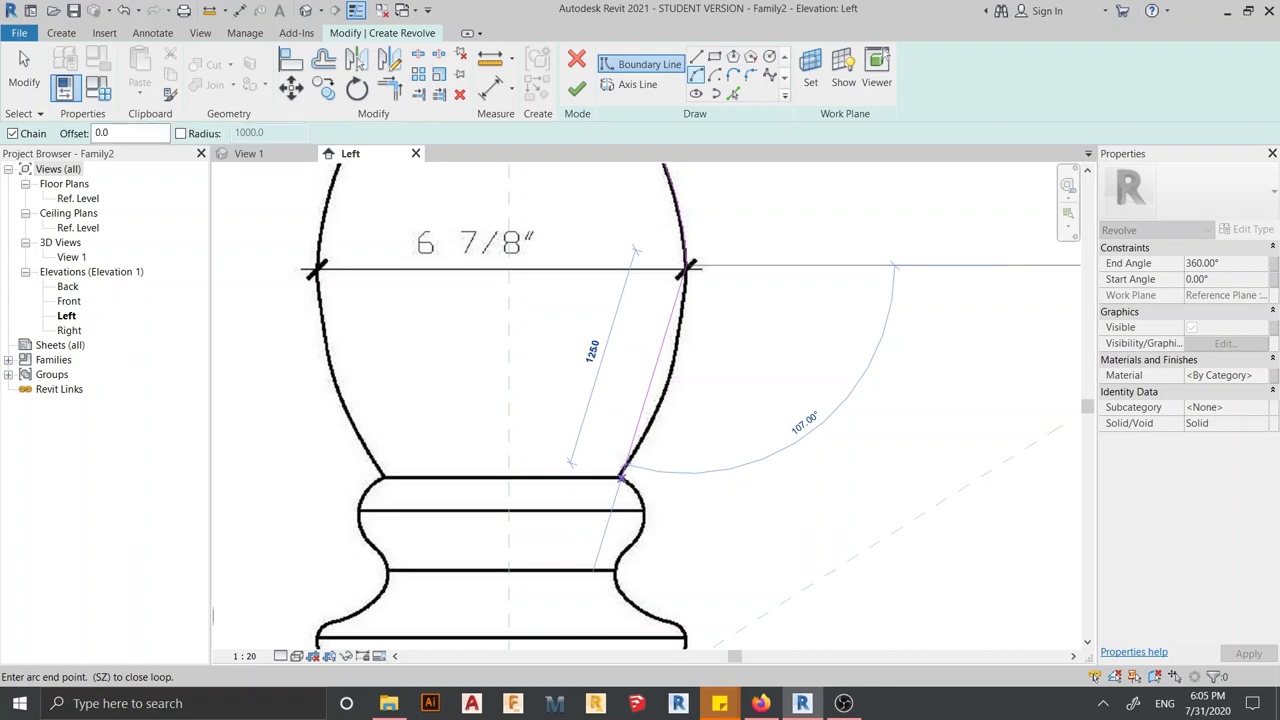
pyautogui.click(626, 460)
pyautogui.scroll(1, 640, 447)
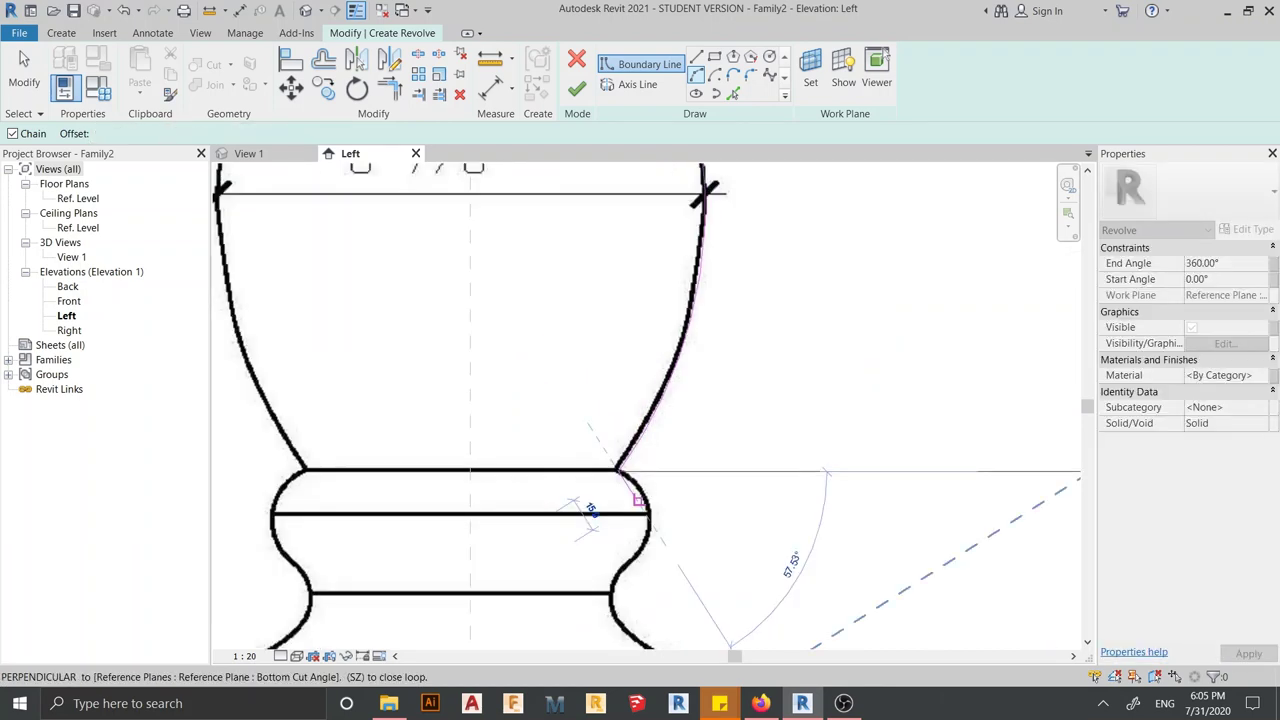
pyautogui.scroll(2, 620, 465)
pyautogui.moveTo(606, 472); pyautogui.dragTo(546, 345, button='middle')
pyautogui.scroll(1, 546, 345)
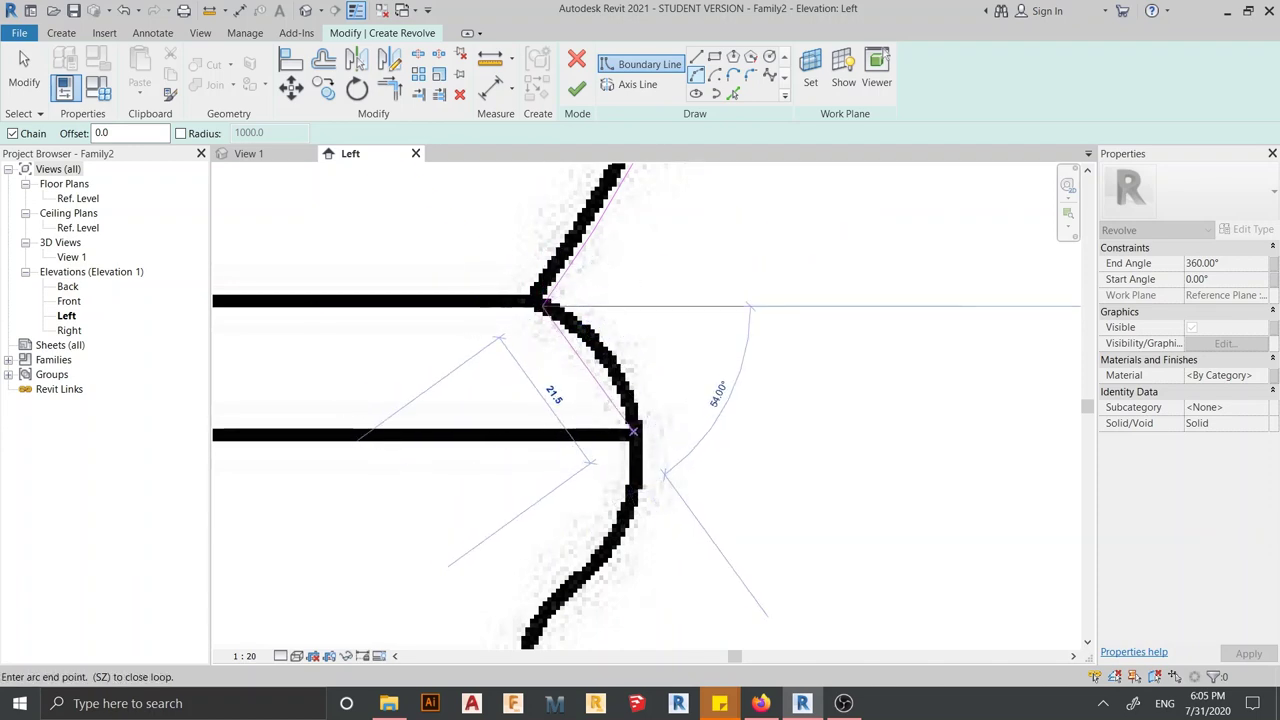
# Chain tangent arcs around the upper ring moulding's outer and lower curves
pyautogui.scroll(2, 633, 432)
pyautogui.scroll(1, 625, 425)
pyautogui.scroll(1, 615, 416)
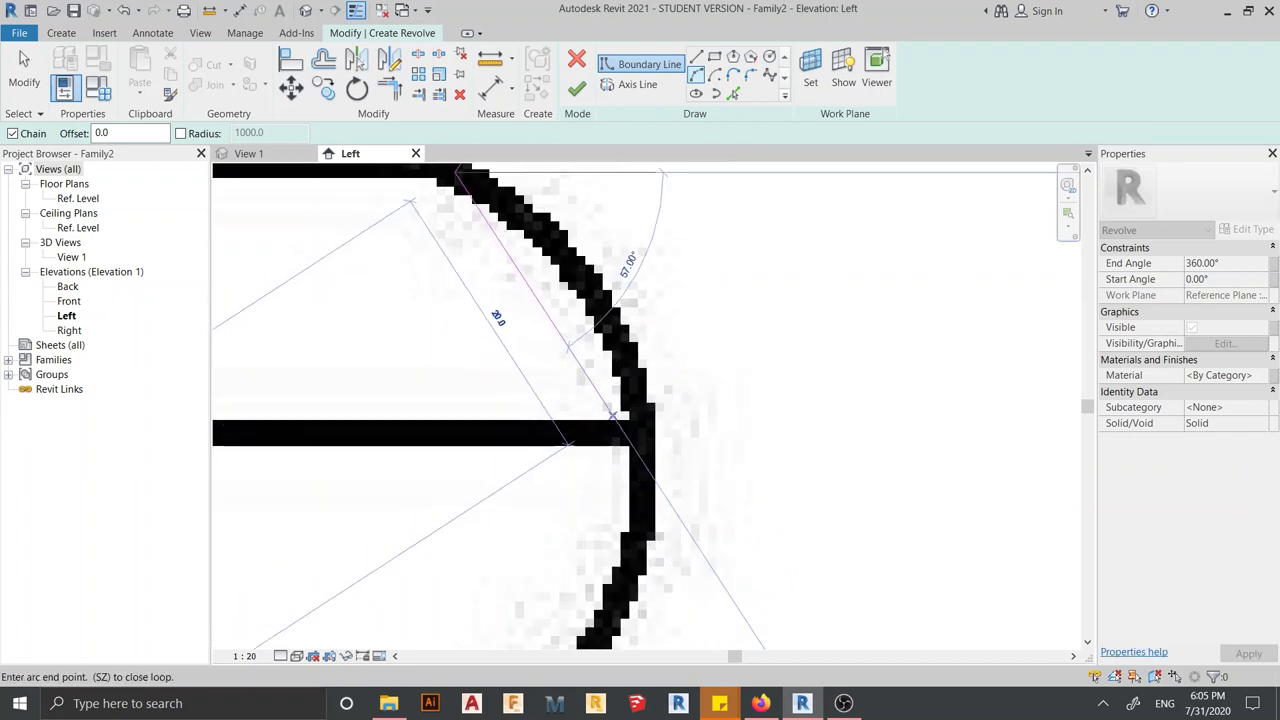
pyautogui.click(630, 432)
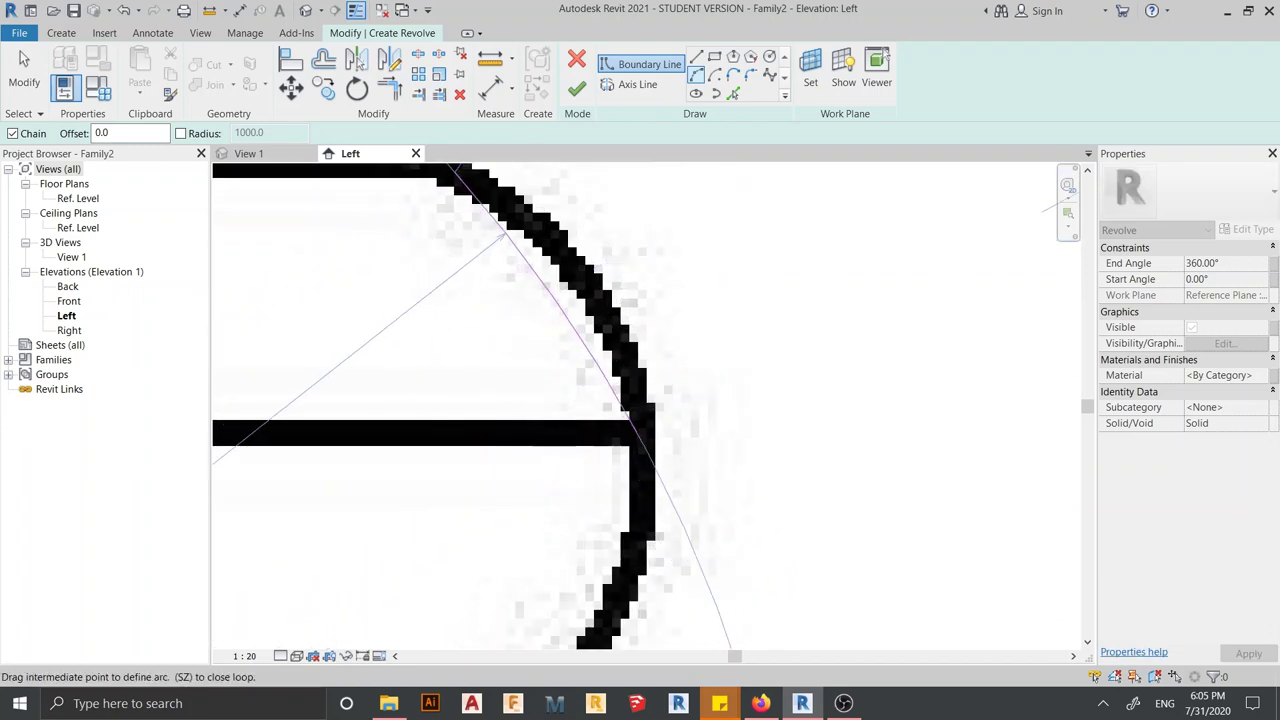
pyautogui.click(520, 222)
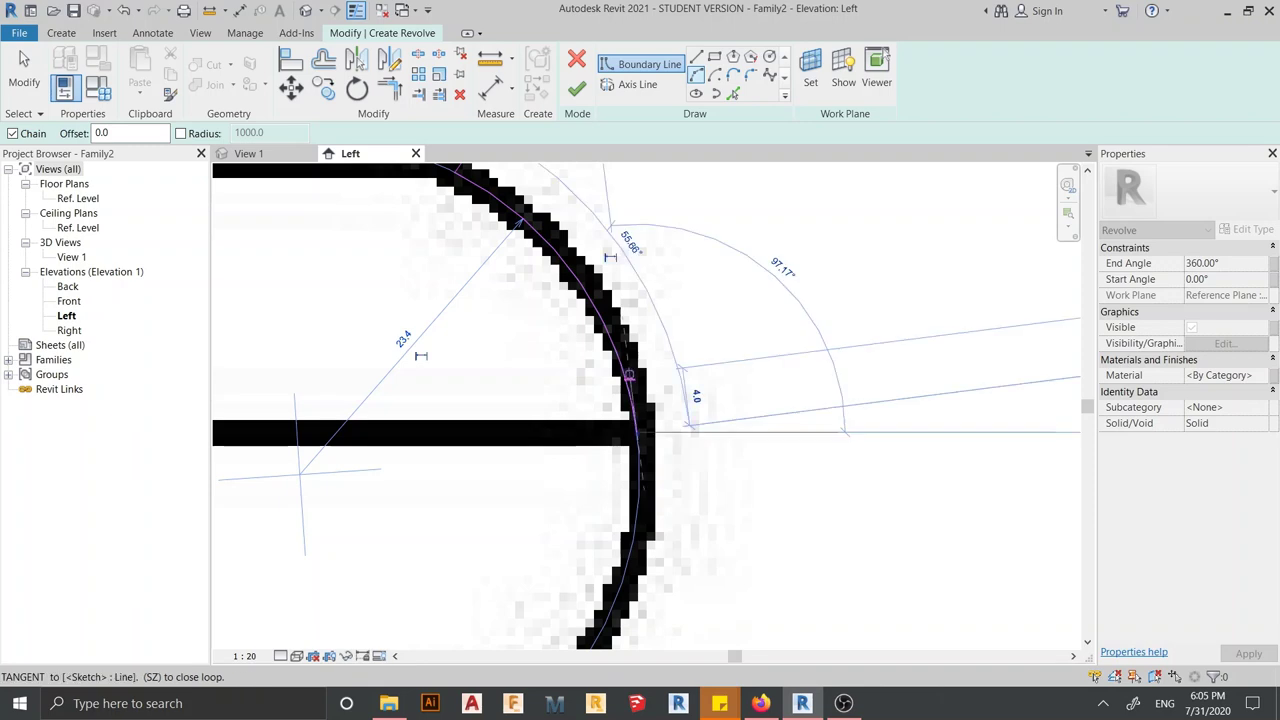
pyautogui.scroll(-3, 640, 400)
pyautogui.scroll(1, 640, 400)
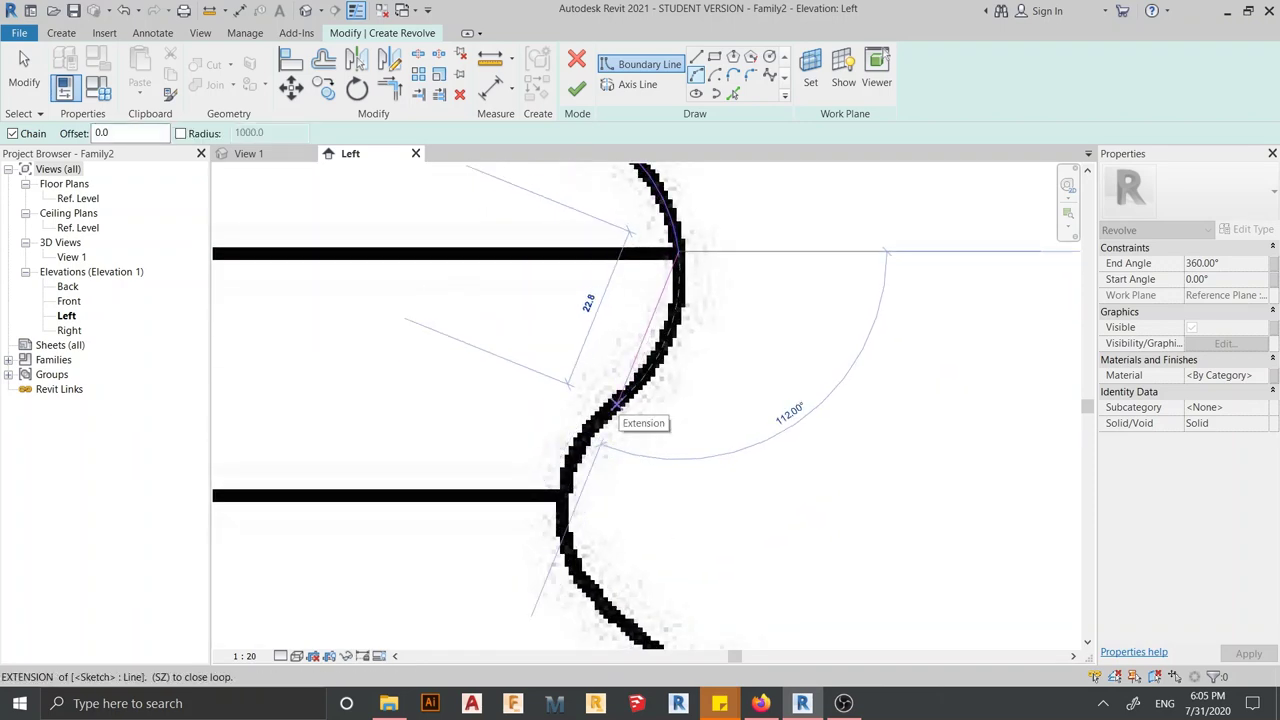
pyautogui.click(615, 402)
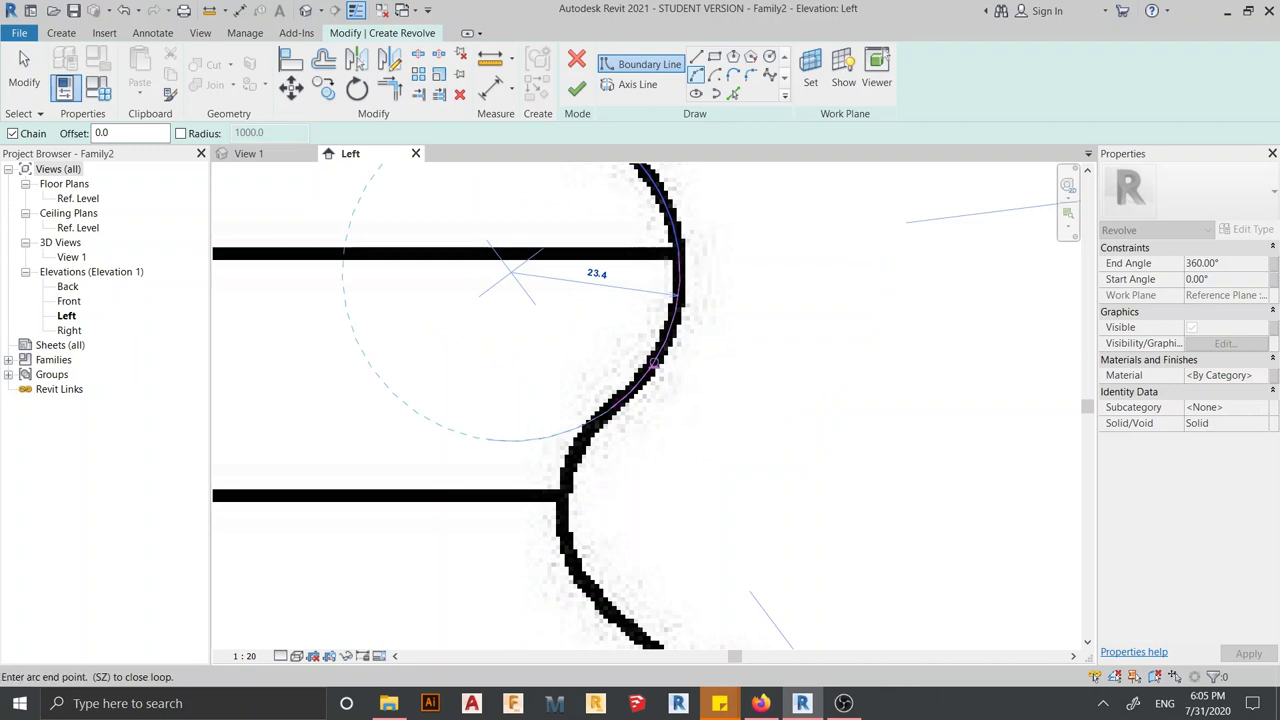
pyautogui.click(565, 488)
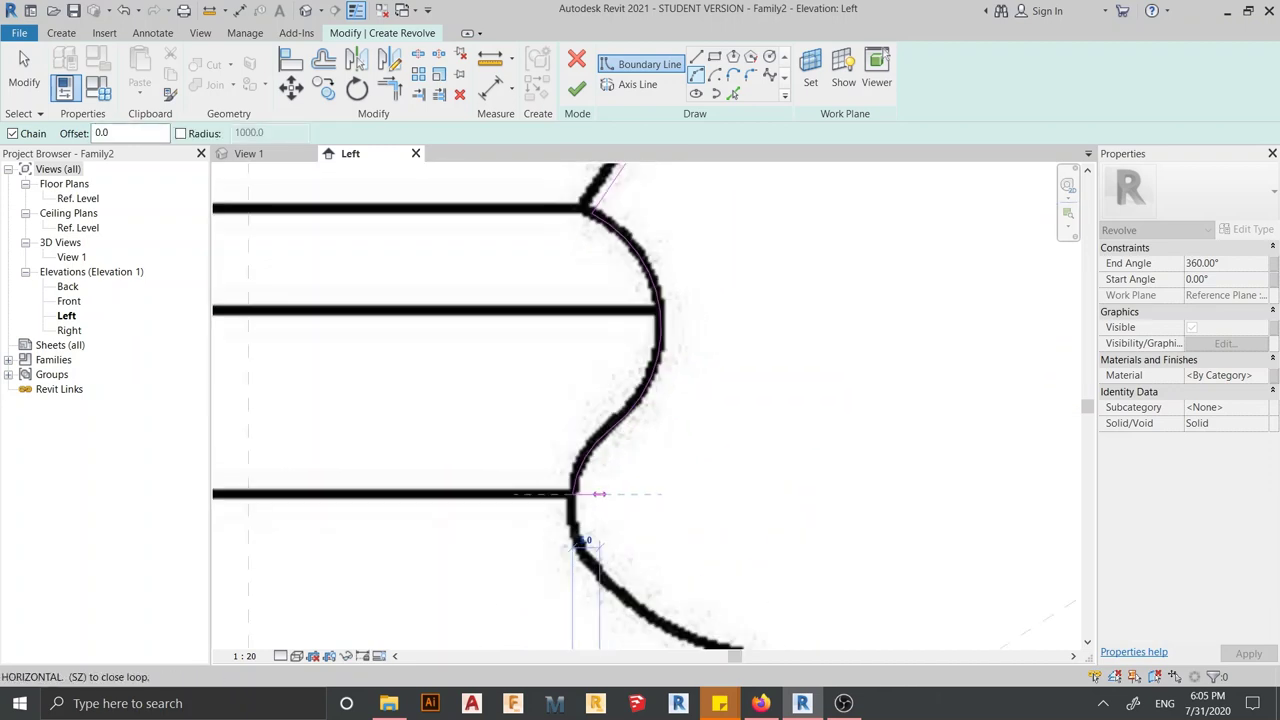
# Continue the arcs down the concave base curve and around the lower ring to the notch corner
pyautogui.moveTo(567, 471); pyautogui.dragTo(514, 323, button='middle')
pyautogui.scroll(2, 566, 387)
pyautogui.click(566, 387)
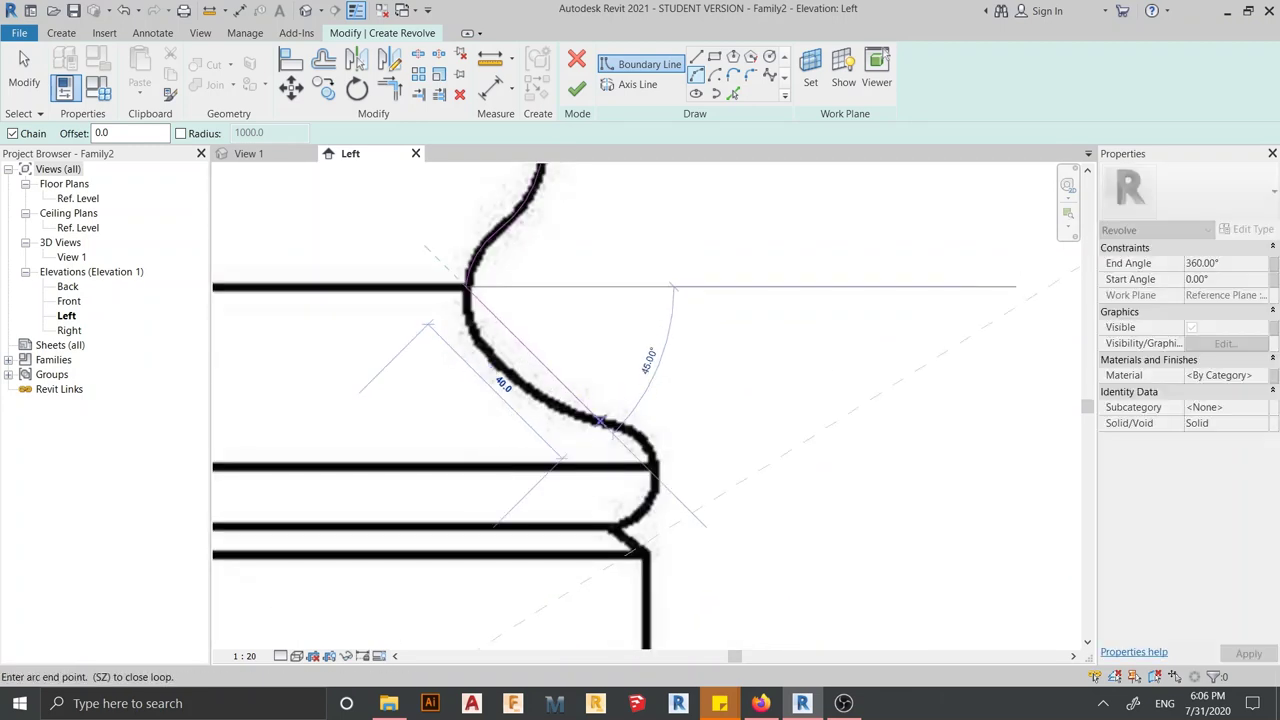
pyautogui.click(597, 422)
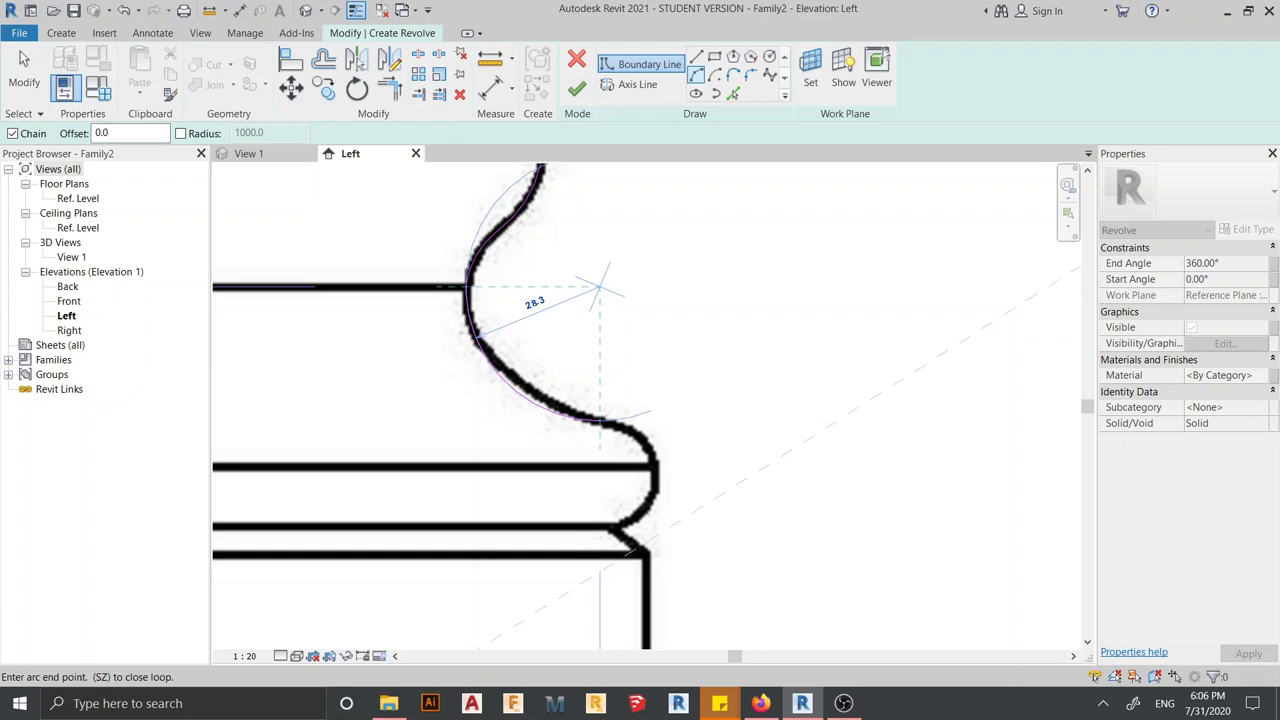
pyautogui.scroll(3, 647, 455)
pyautogui.scroll(2, 647, 453)
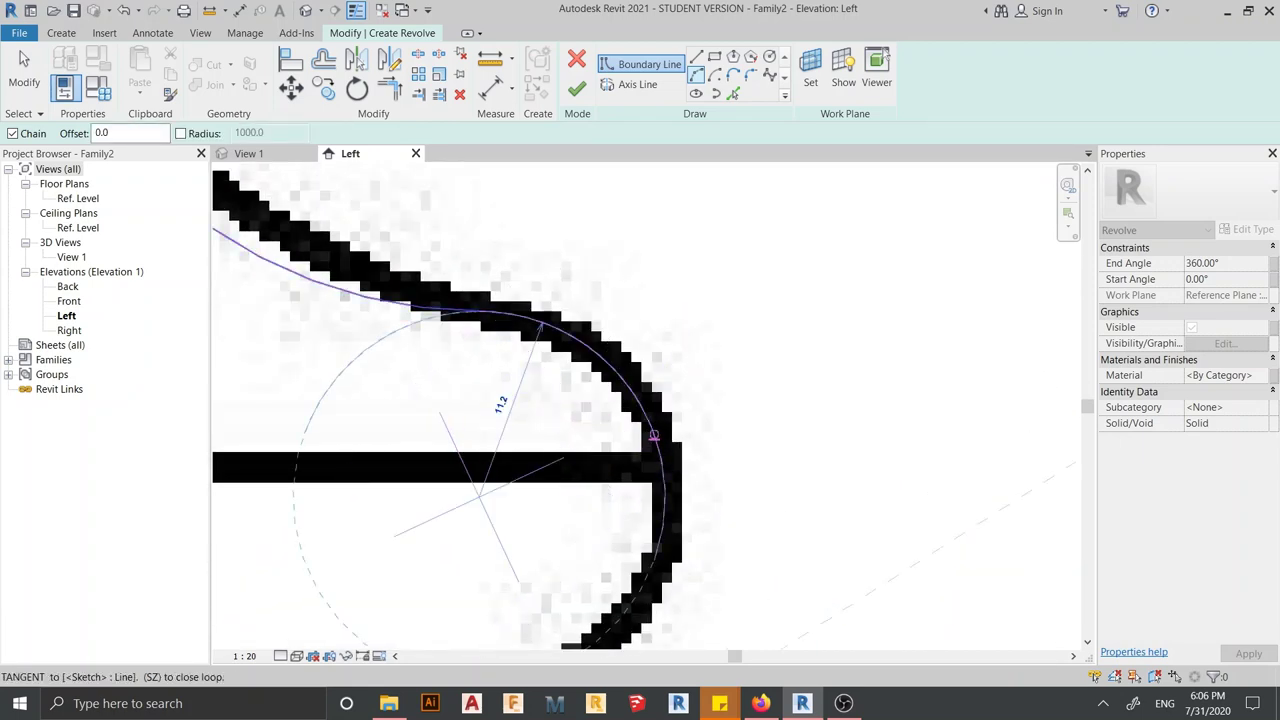
pyautogui.scroll(-2, 653, 436)
pyautogui.scroll(1, 600, 480)
pyautogui.scroll(1, 590, 510)
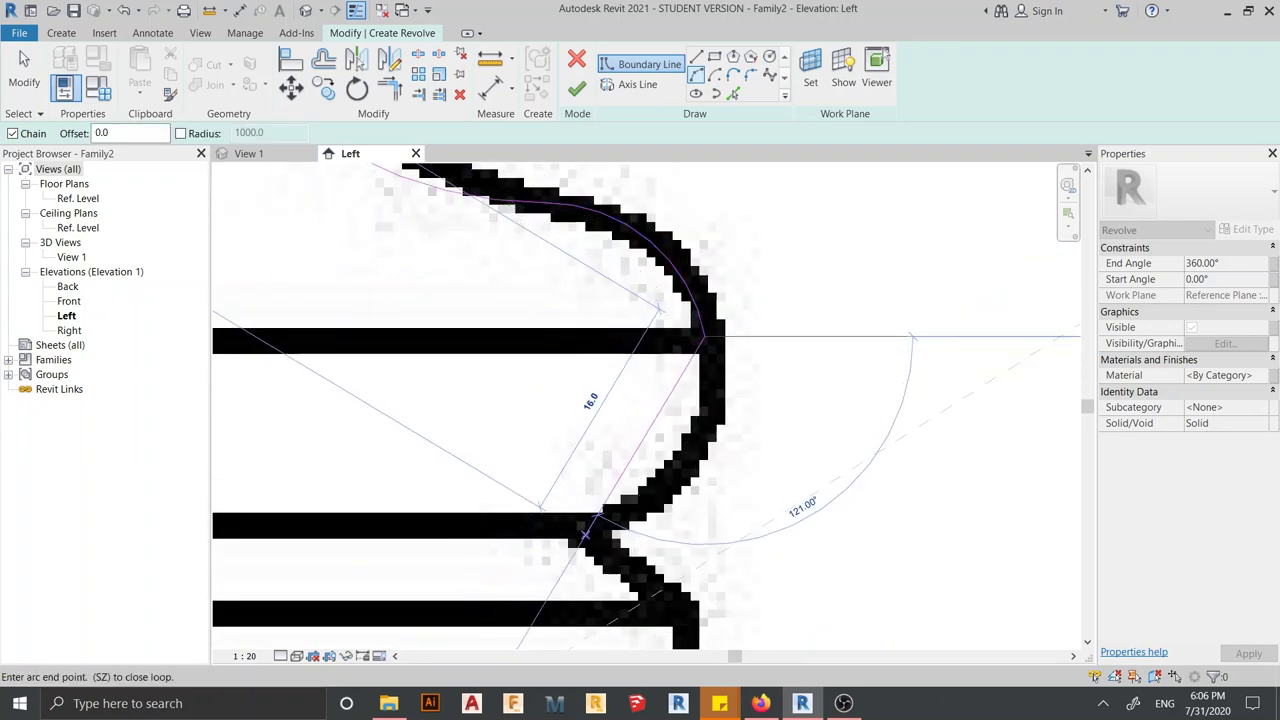
pyautogui.click(596, 528)
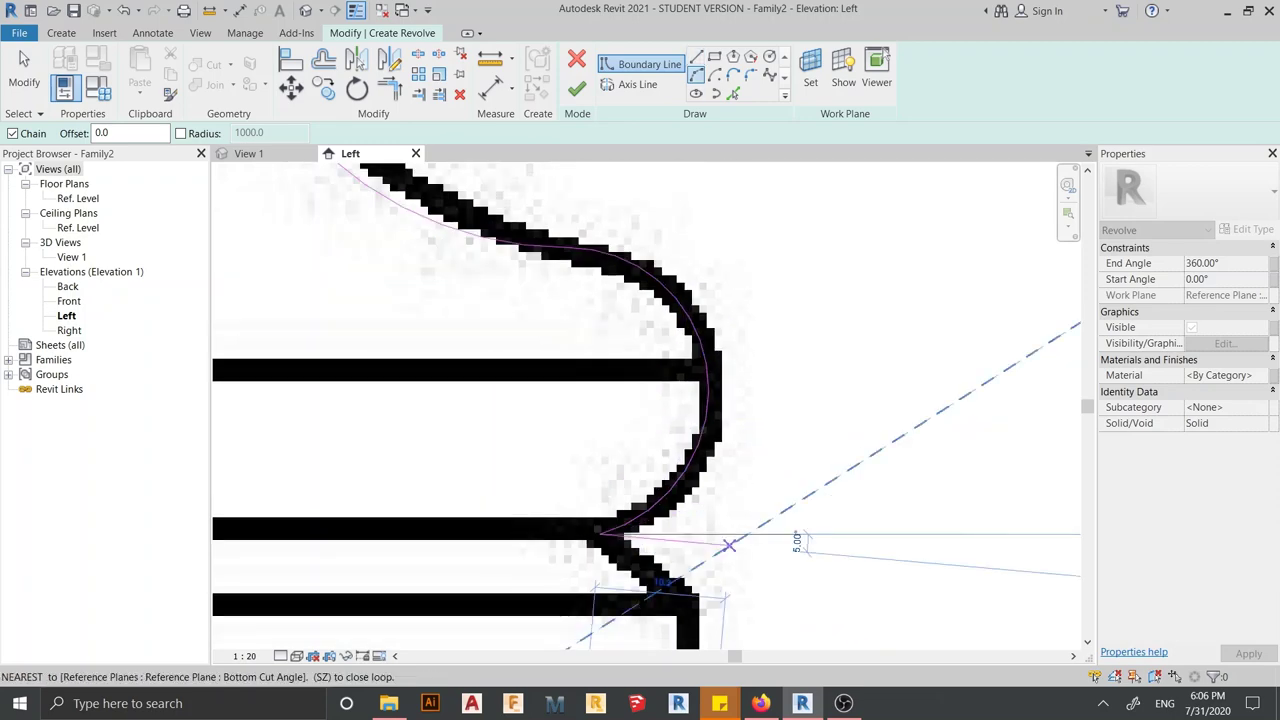
pyautogui.moveTo(694, 601); pyautogui.dragTo(514, 366, button='middle')
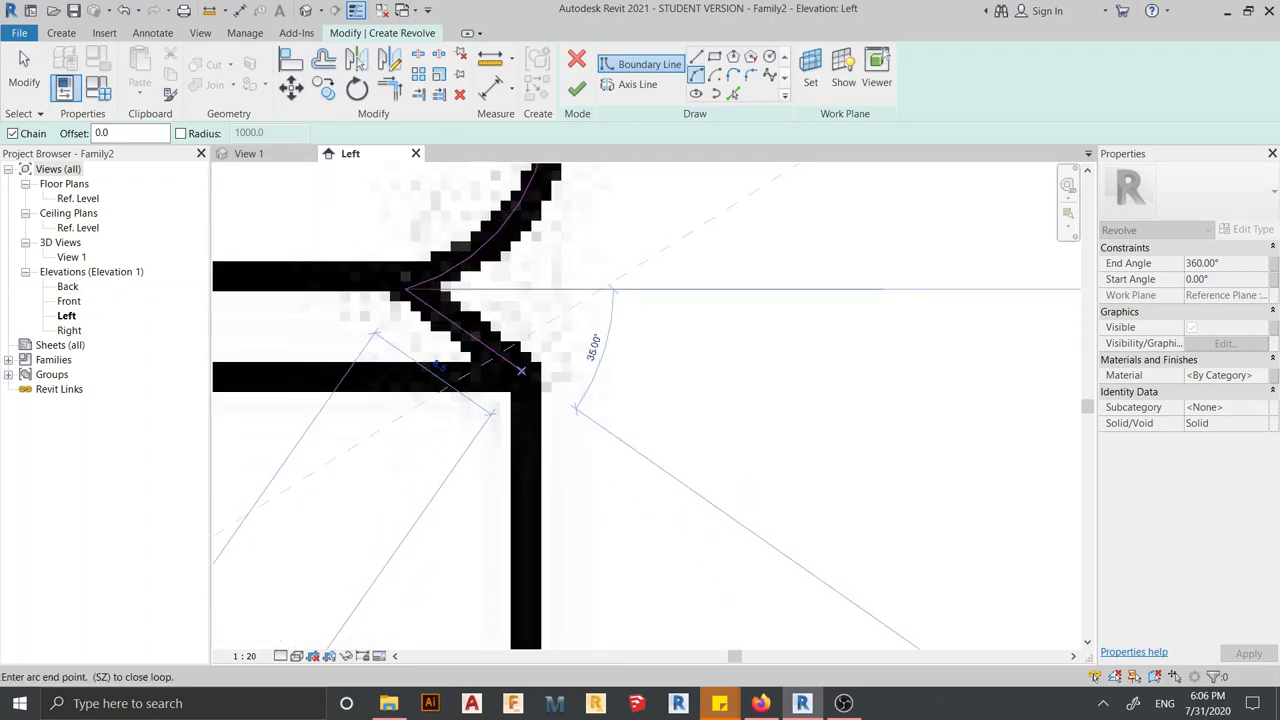
pyautogui.click(520, 371)
pyautogui.scroll(-5, 610, 430)
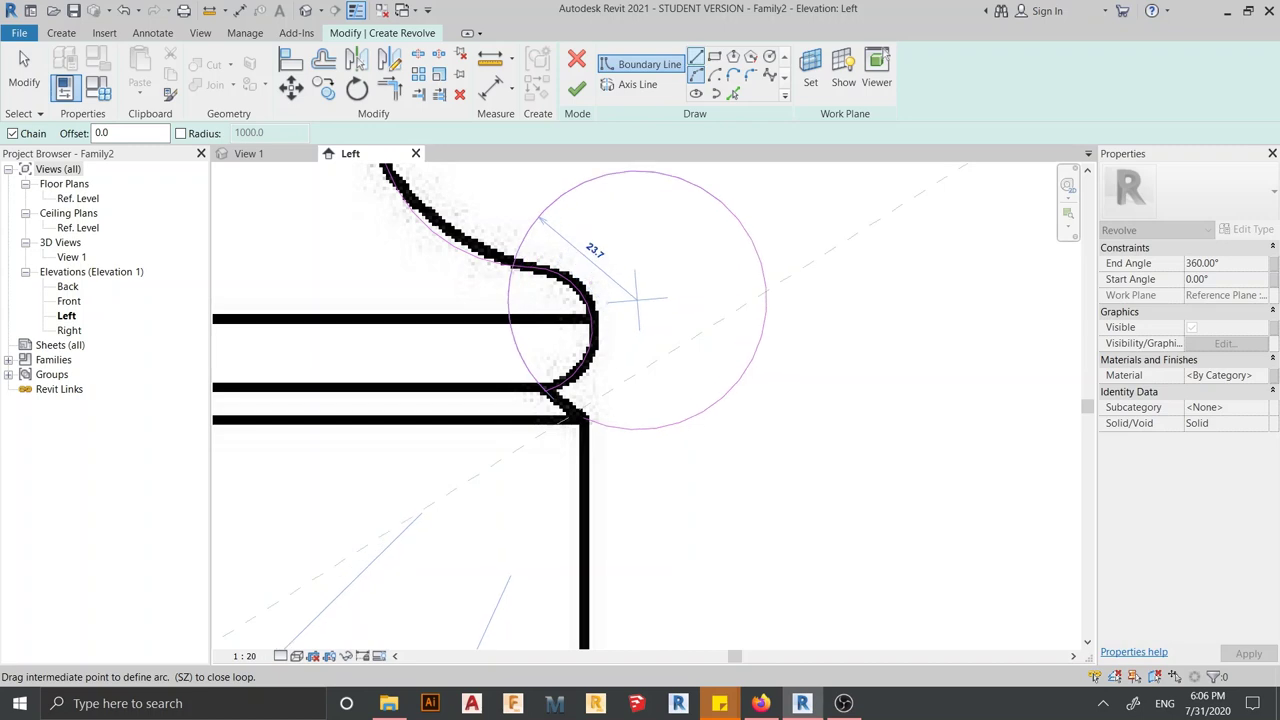
# Draw a straight line down the base's side to its bottom corner at Ref. Level
pyautogui.press('Escape')
pyautogui.scroll(4, 584, 416)
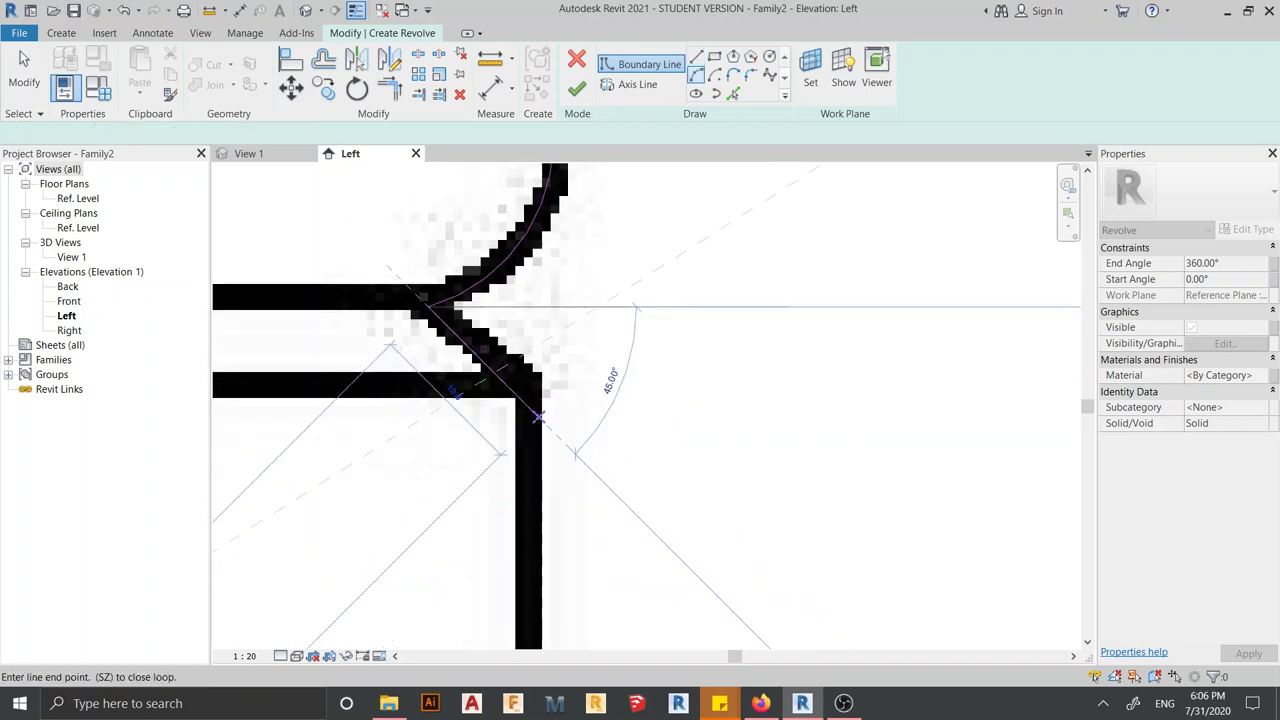
pyautogui.scroll(2, 560, 390)
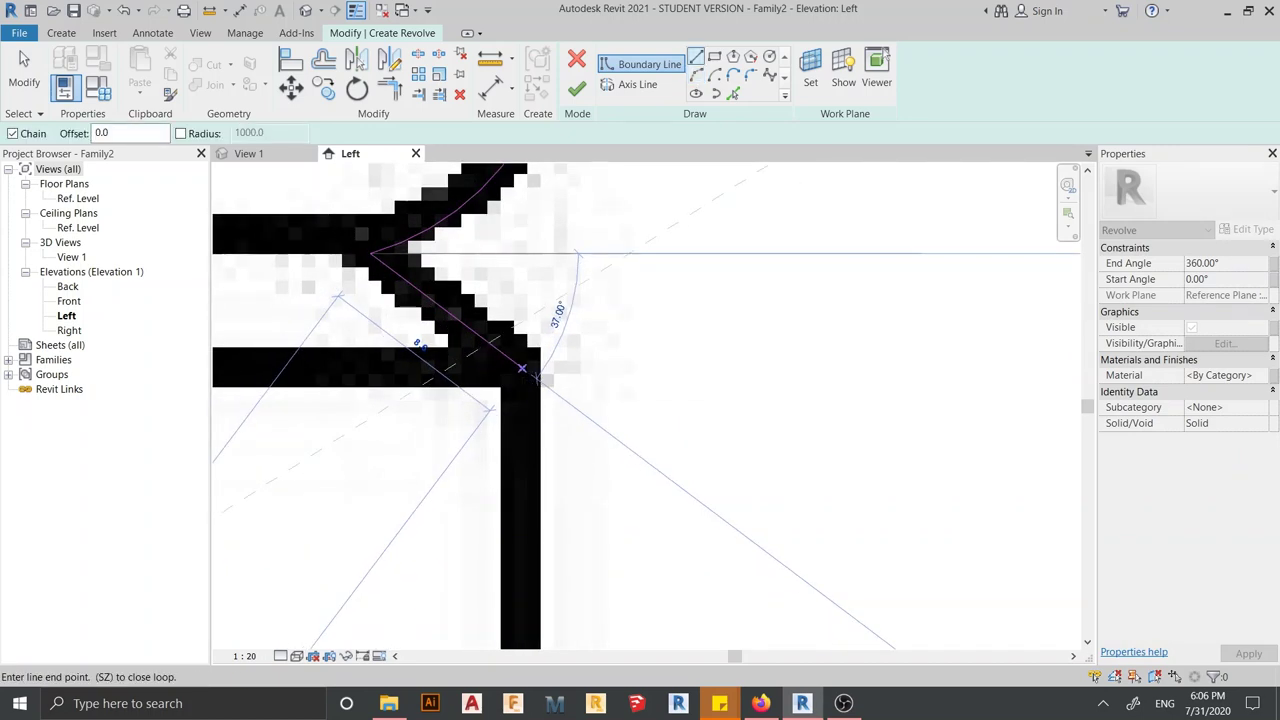
pyautogui.scroll(-3, 521, 368)
pyautogui.scroll(-2, 743, 298)
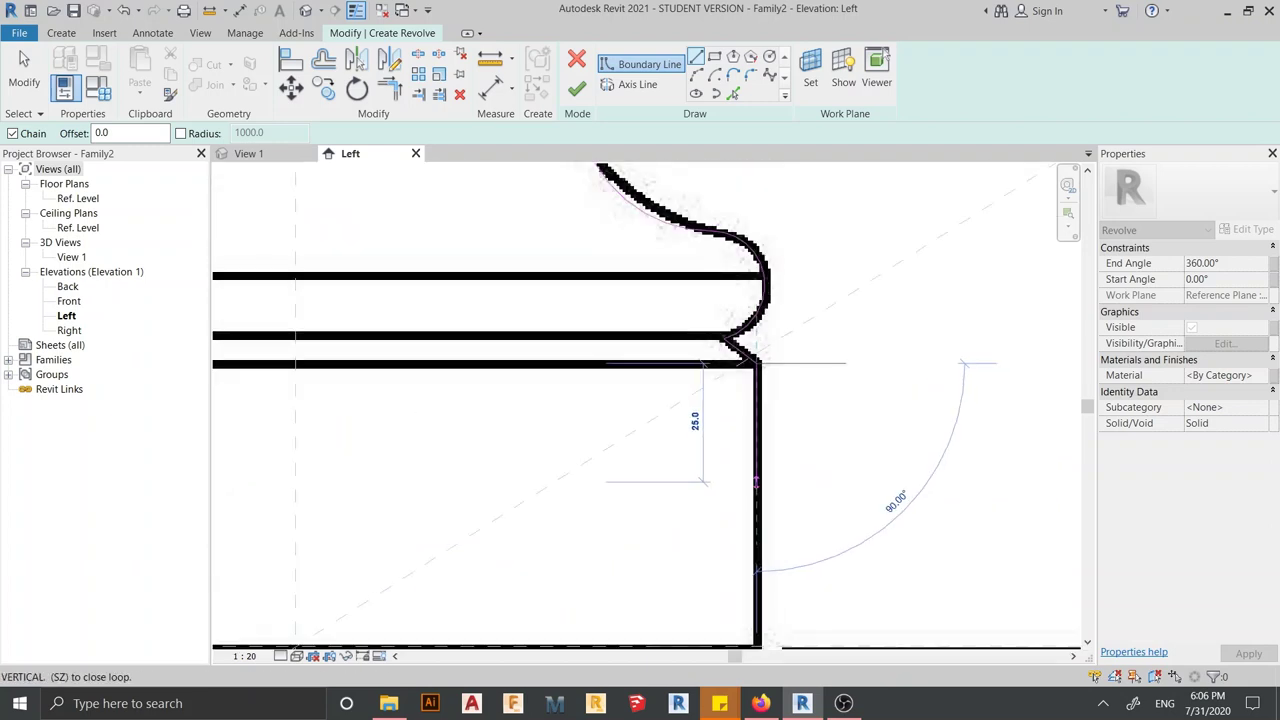
pyautogui.scroll(1, 741, 390)
pyautogui.scroll(1, 739, 393)
pyautogui.scroll(2, 739, 393)
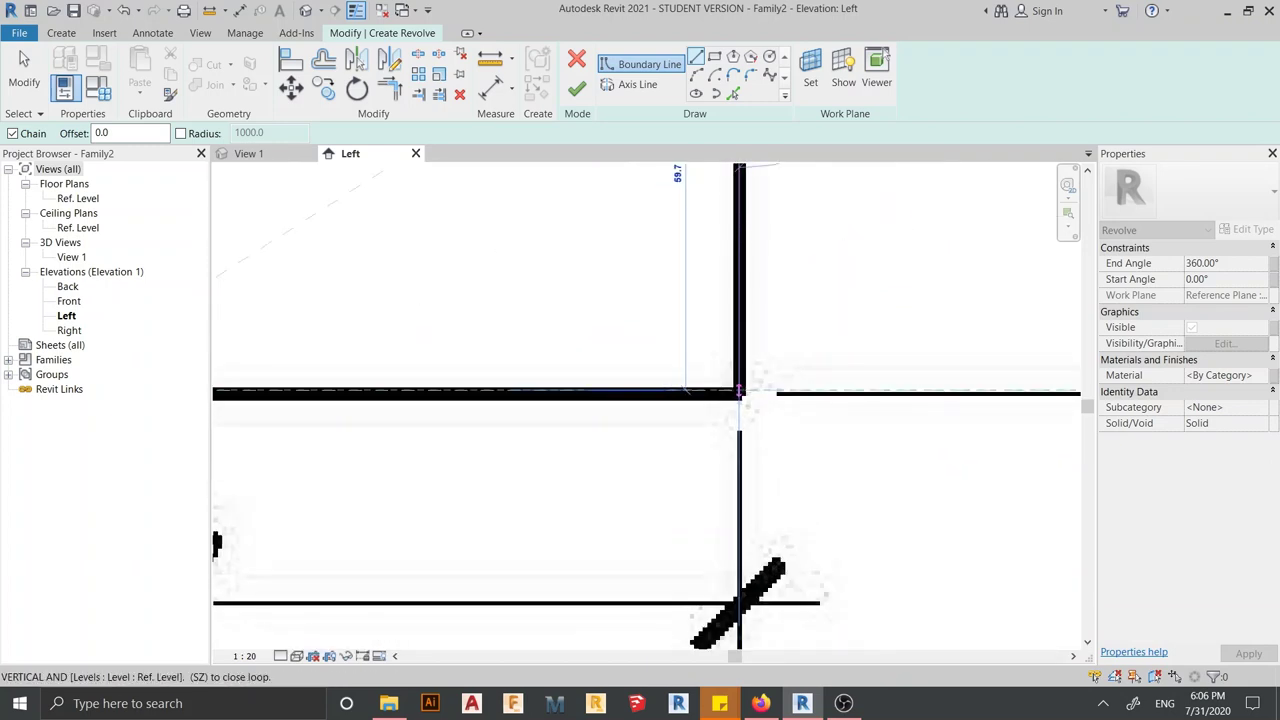
pyautogui.click(739, 393)
pyautogui.scroll(-1, 739, 393)
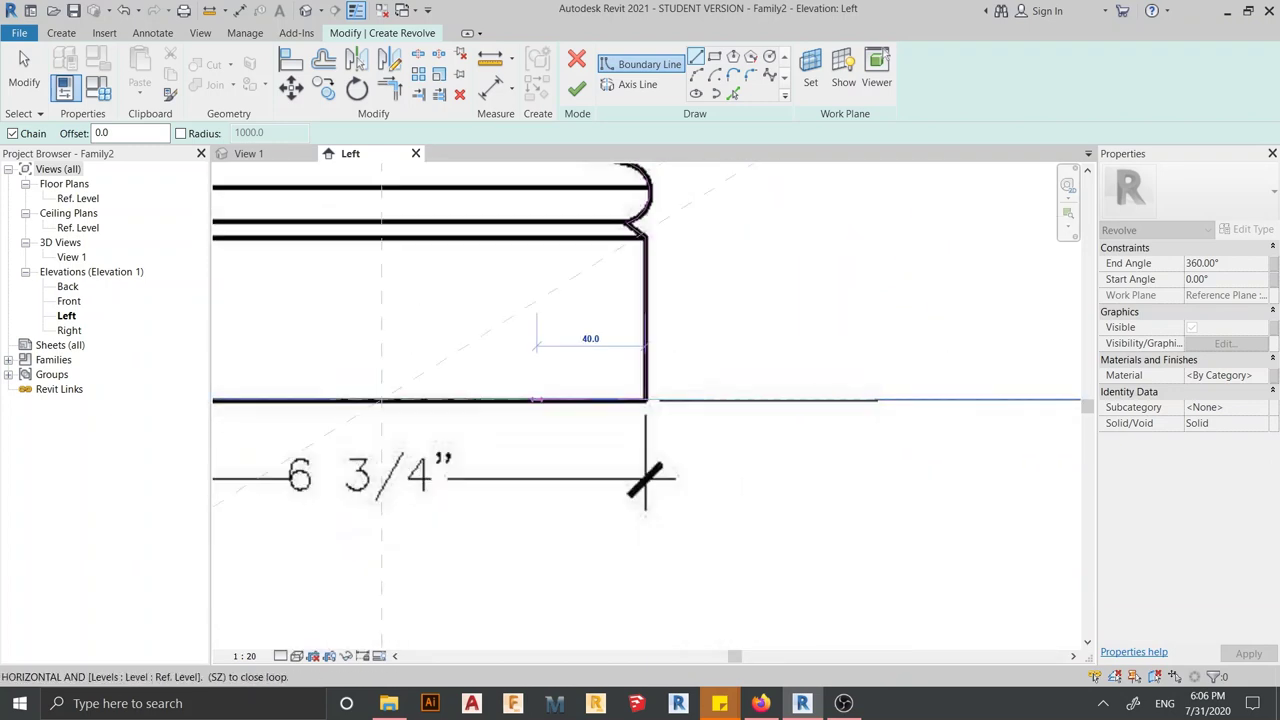
pyautogui.scroll(-1, 720, 395)
pyautogui.scroll(-1, 679, 400)
pyautogui.scroll(1, 679, 400)
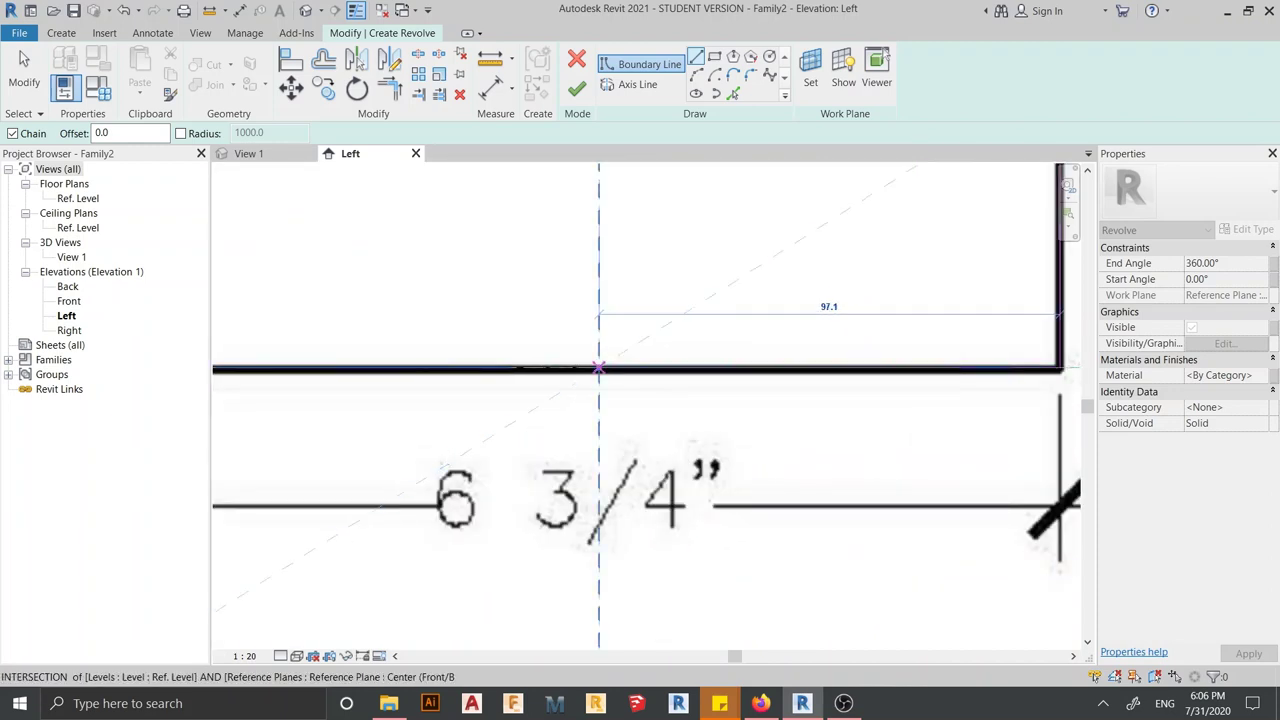
pyautogui.scroll(-2, 606, 297)
pyautogui.moveTo(606, 297); pyautogui.dragTo(654, 400, button='middle')
pyautogui.scroll(-1, 654, 400)
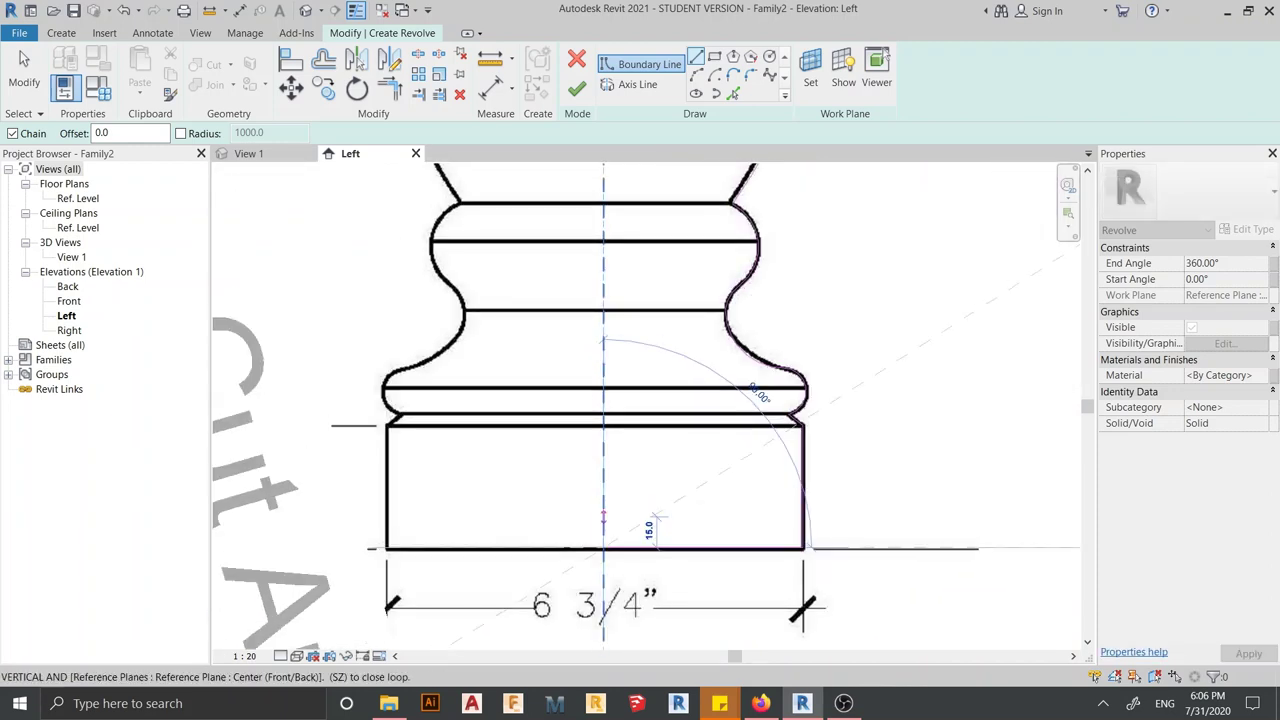
pyautogui.scroll(-1, 651, 449)
pyautogui.moveTo(651, 449)
pyautogui.mouseDown(button='middle')
pyautogui.moveTo(582, 455)
pyautogui.moveTo(582, 545)
pyautogui.mouseUp(button='middle')
pyautogui.moveTo(580, 190)
pyautogui.mouseDown(button='middle')
pyautogui.moveTo(580, 380)
pyautogui.moveTo(578, 328)
pyautogui.mouseUp(button='middle')
pyautogui.scroll(1, 580, 375)
pyautogui.scroll(1, 580, 375)
# Close the profile outline at the top edge's endpoint and stop drawing lines
pyautogui.scroll(1, 575, 340)
pyautogui.scroll(1, 572, 355)
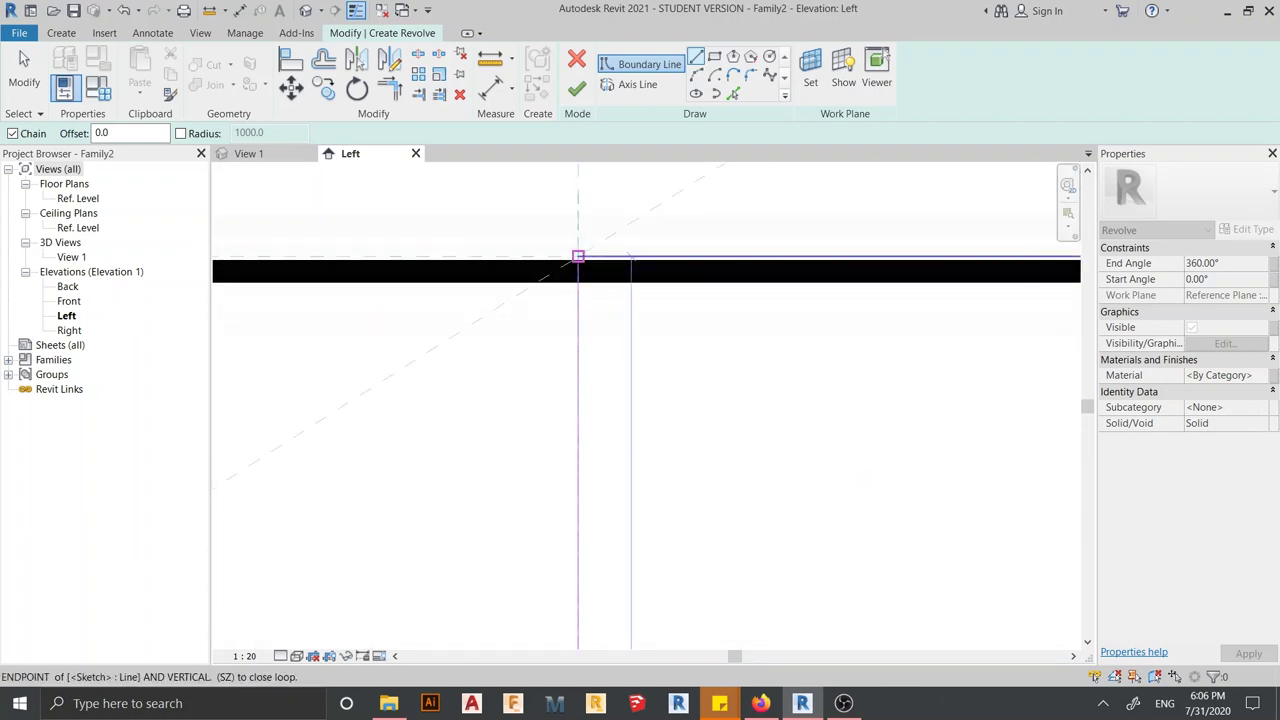
pyautogui.click(578, 257)
pyautogui.press('Escape')
pyautogui.scroll(-5, 580, 315)
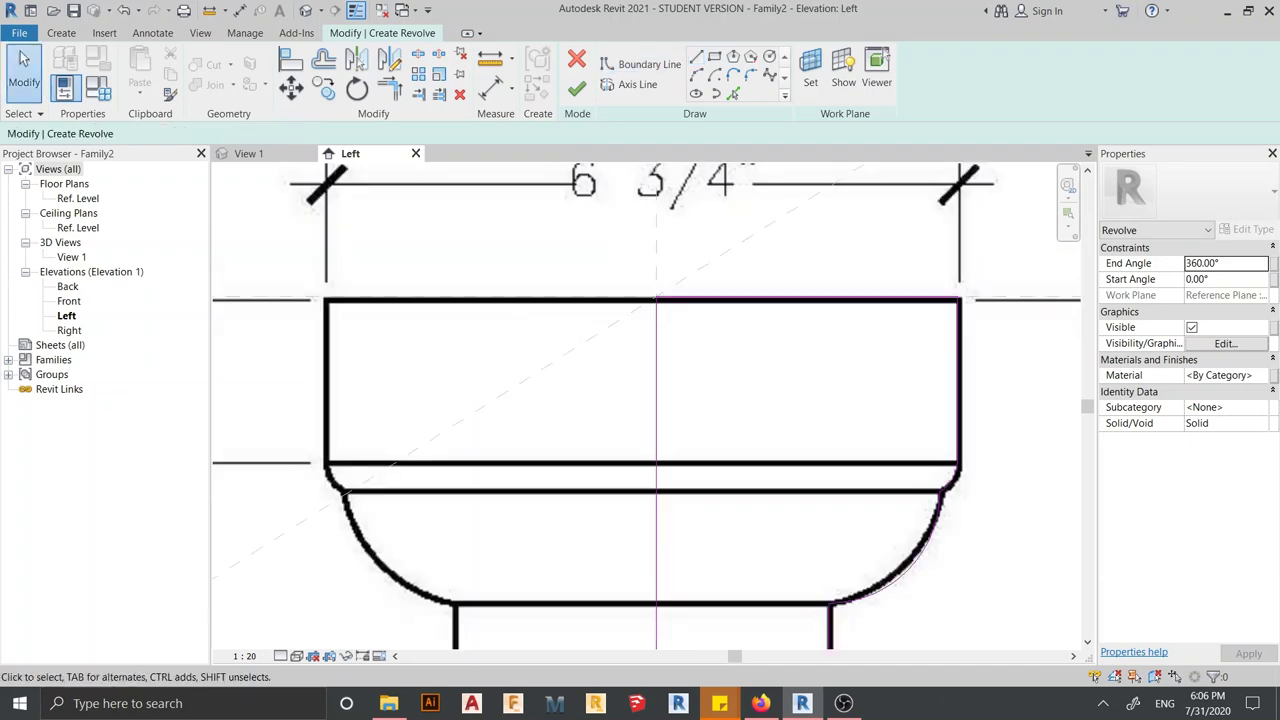
pyautogui.moveTo(580, 315); pyautogui.dragTo(580, 258, button='middle')
pyautogui.scroll(-2, 613, 400)
pyautogui.scroll(-1, 613, 400)
pyautogui.moveTo(613, 400); pyautogui.dragTo(600, 330, button='middle')
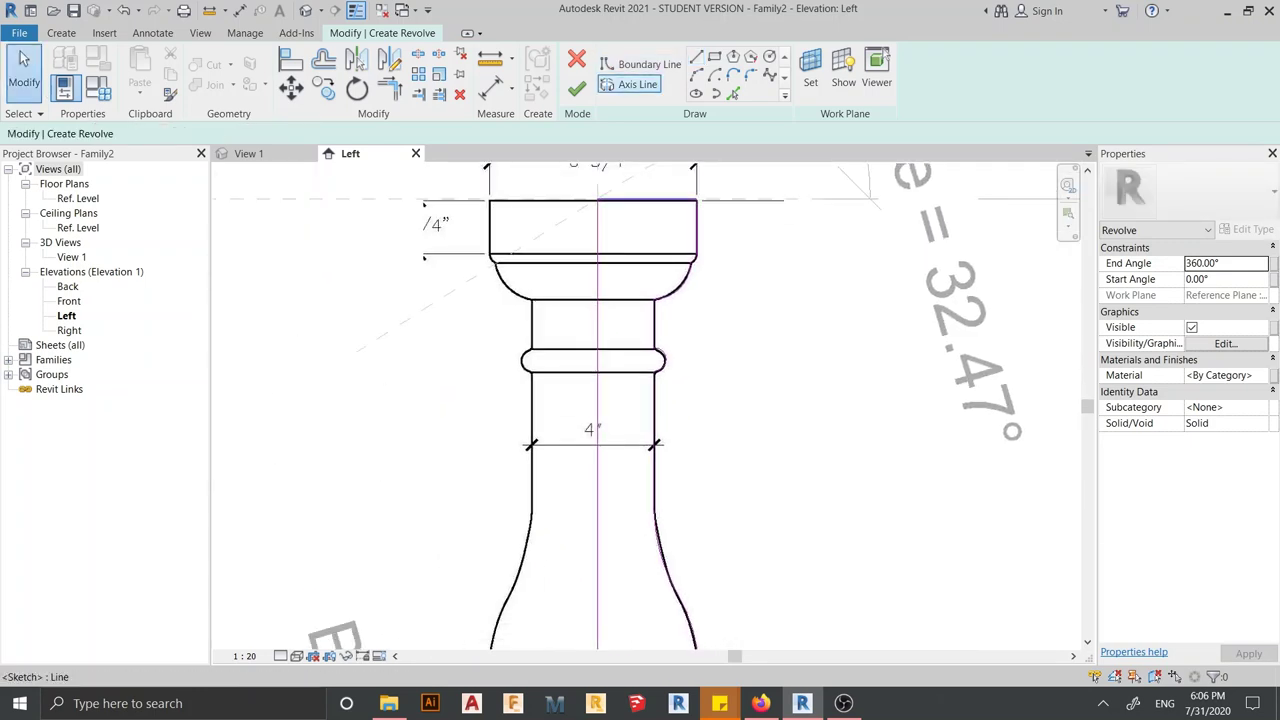
# Draw a vertical revolve axis line through the baluster profile's centre
pyautogui.click(630, 84)
pyautogui.scroll(-1, 640, 450)
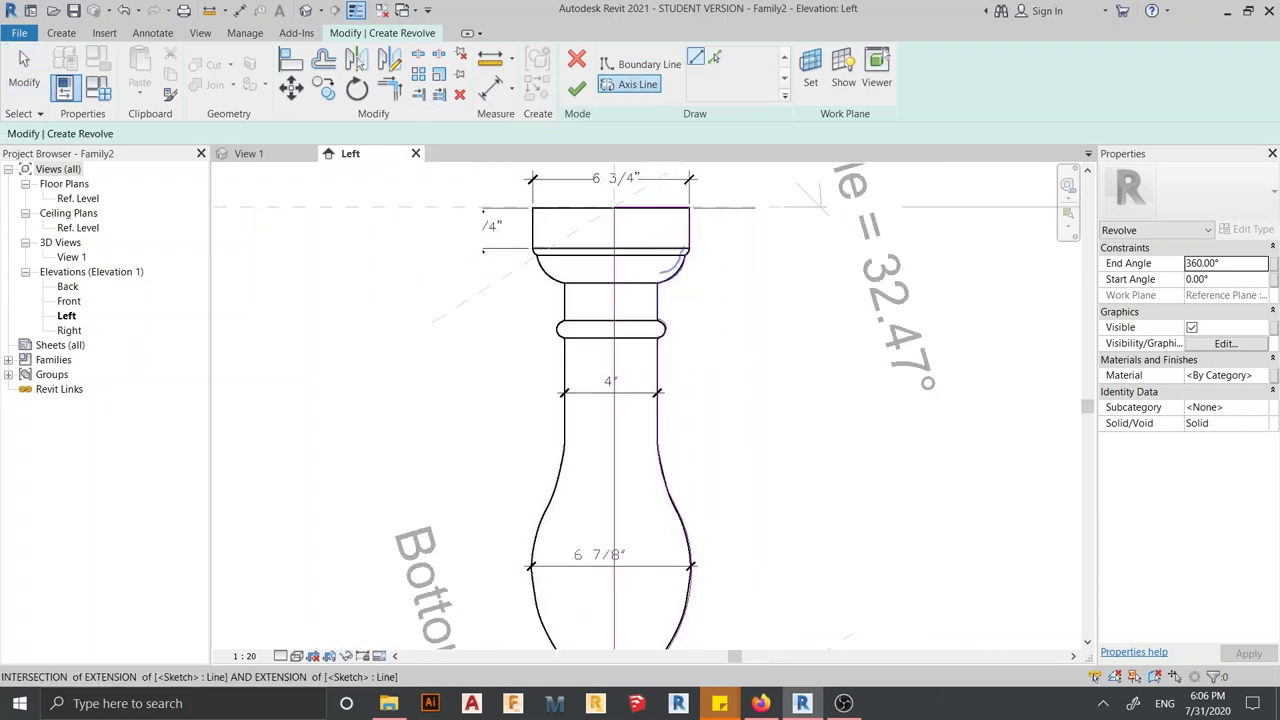
pyautogui.scroll(-2, 672, 296)
pyautogui.scroll(-3, 502, 440)
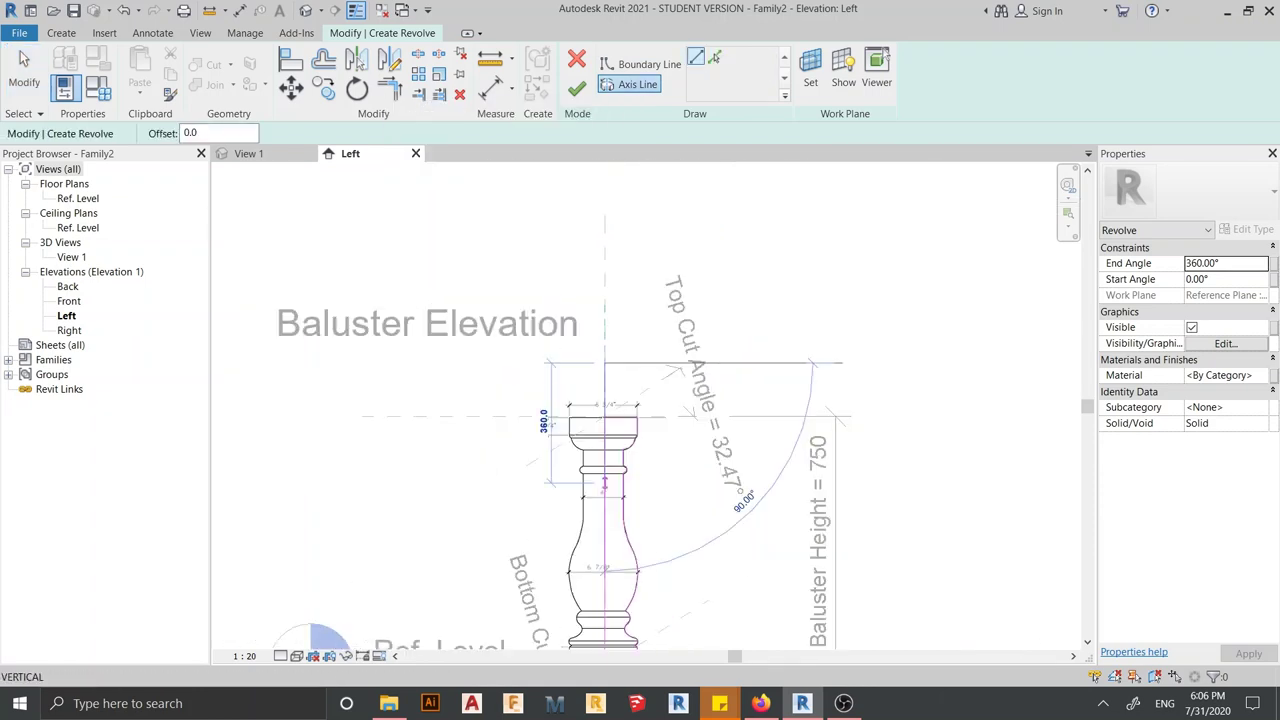
pyautogui.moveTo(502, 440); pyautogui.dragTo(537, 248, button='middle')
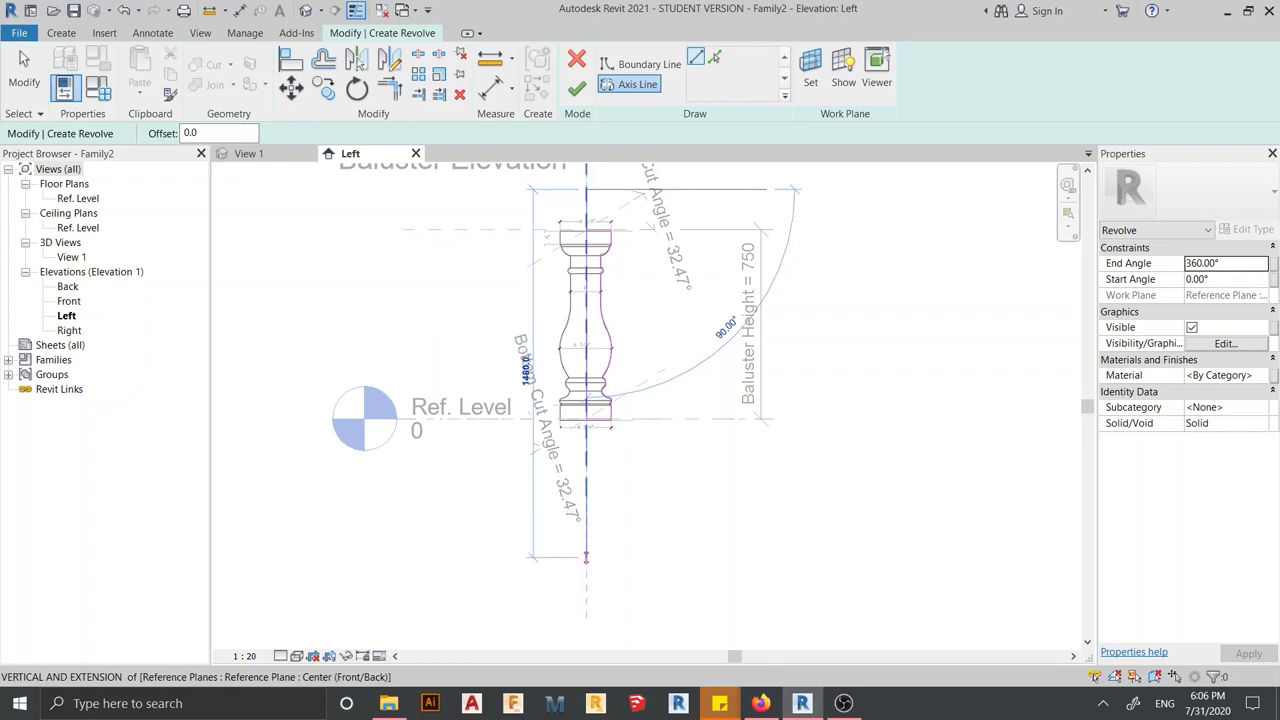
pyautogui.click(586, 567)
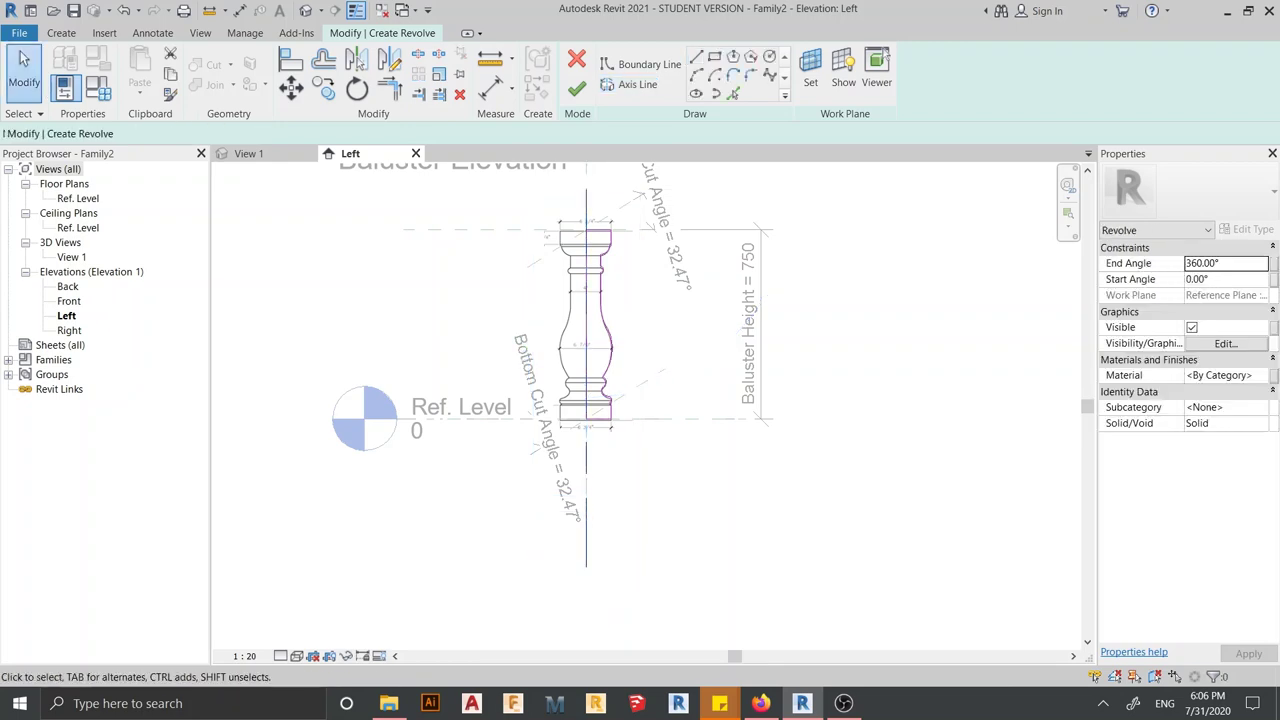
pyautogui.press('Escape')
# Finish the revolve sketch and deselect the reference image
pyautogui.click(576, 88)
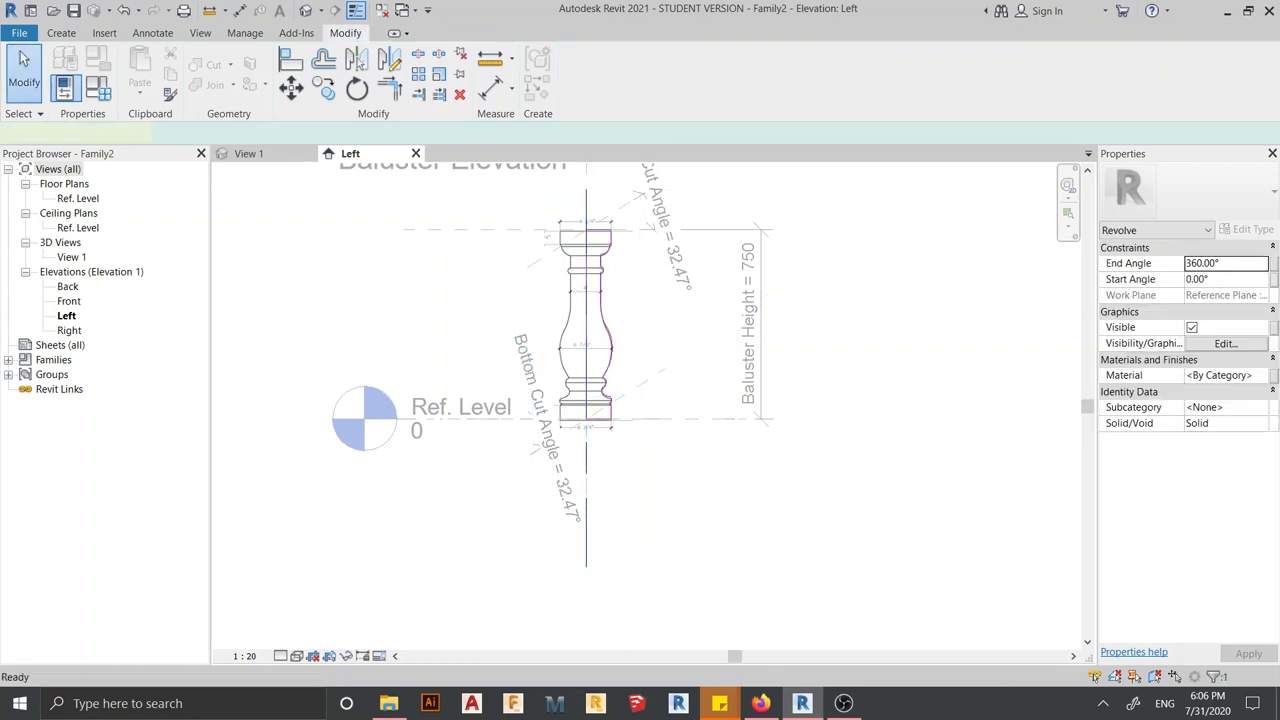
pyautogui.scroll(4, 560, 300)
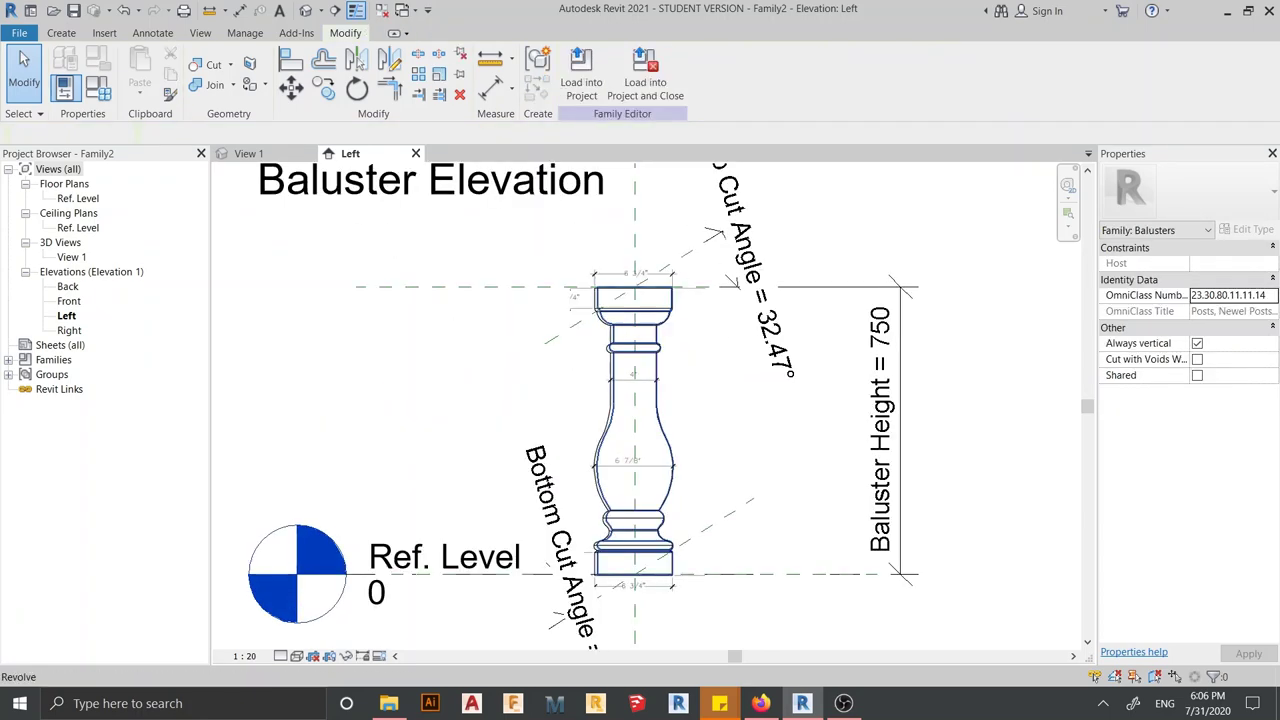
pyautogui.click(620, 450)
pyautogui.scroll(-3, 560, 300)
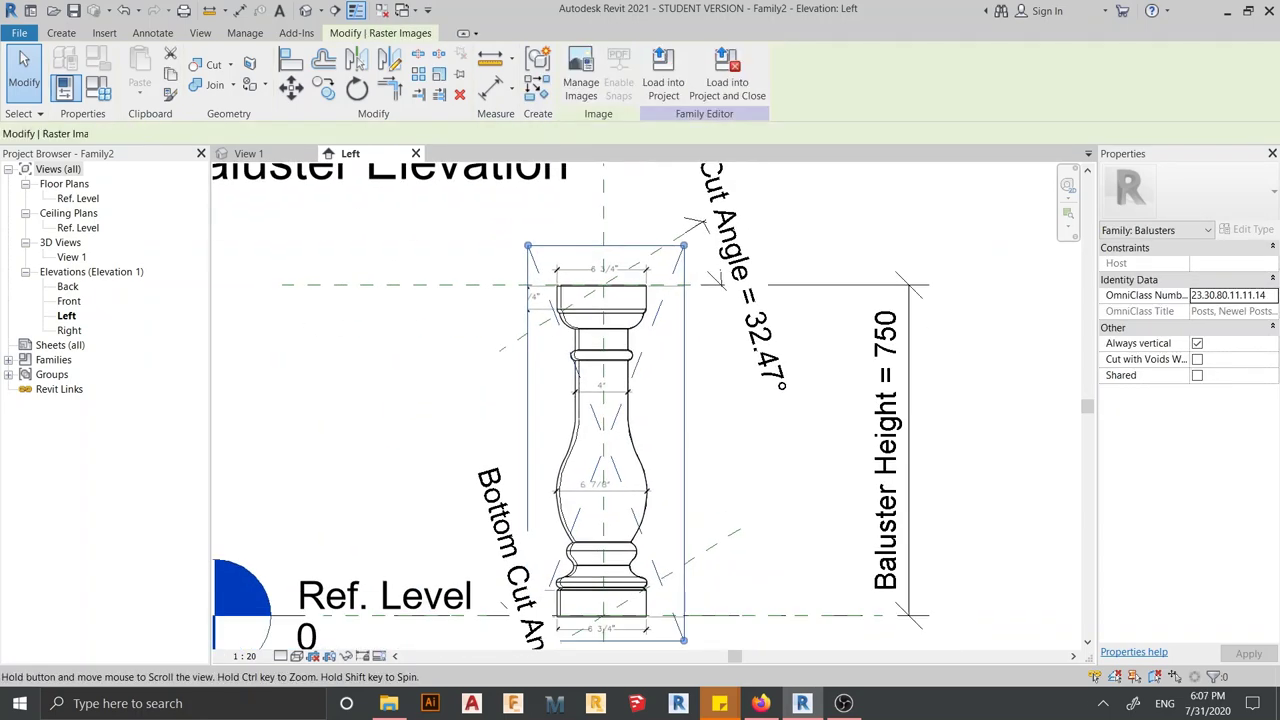
pyautogui.press('Escape')
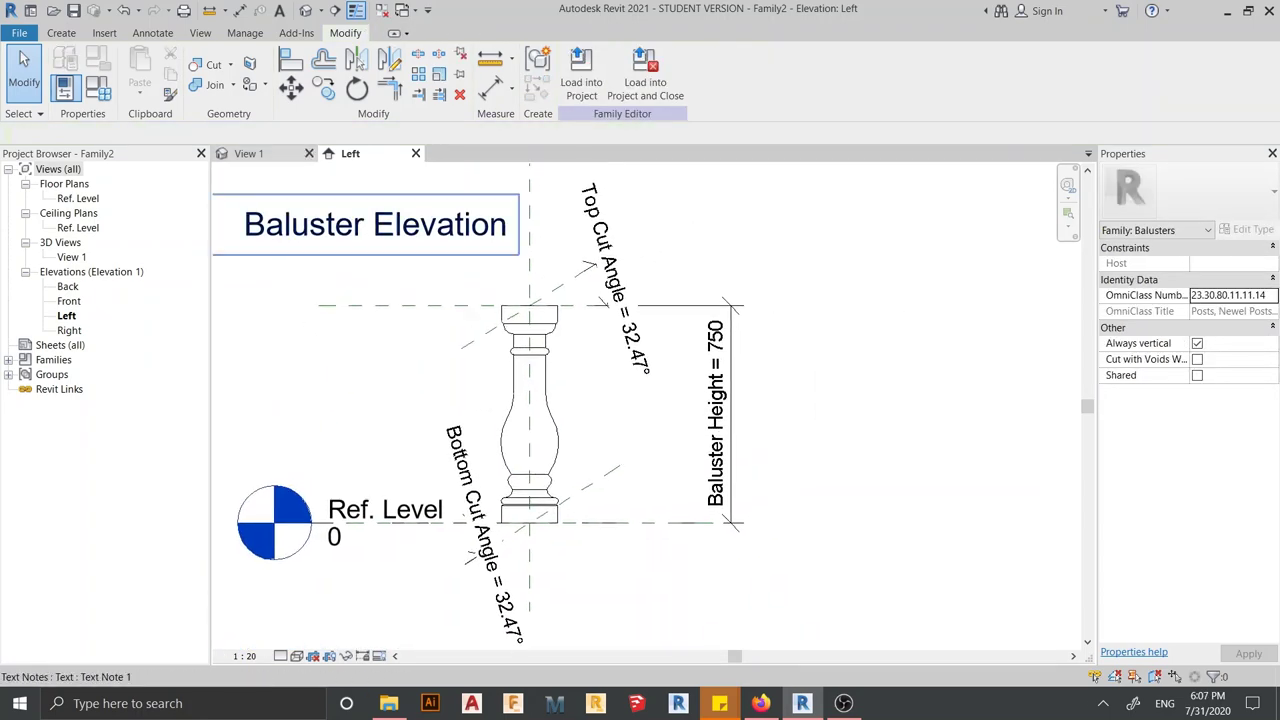
# Switch to 3D View 1, orbit and centre the baluster, and select the revolve
pyautogui.hotkey('ctrl', 'Tab')
pyautogui.keyDown('shift'); pyautogui.moveTo(660, 400); pyautogui.dragTo(560, 400, button='middle'); pyautogui.keyUp('shift')
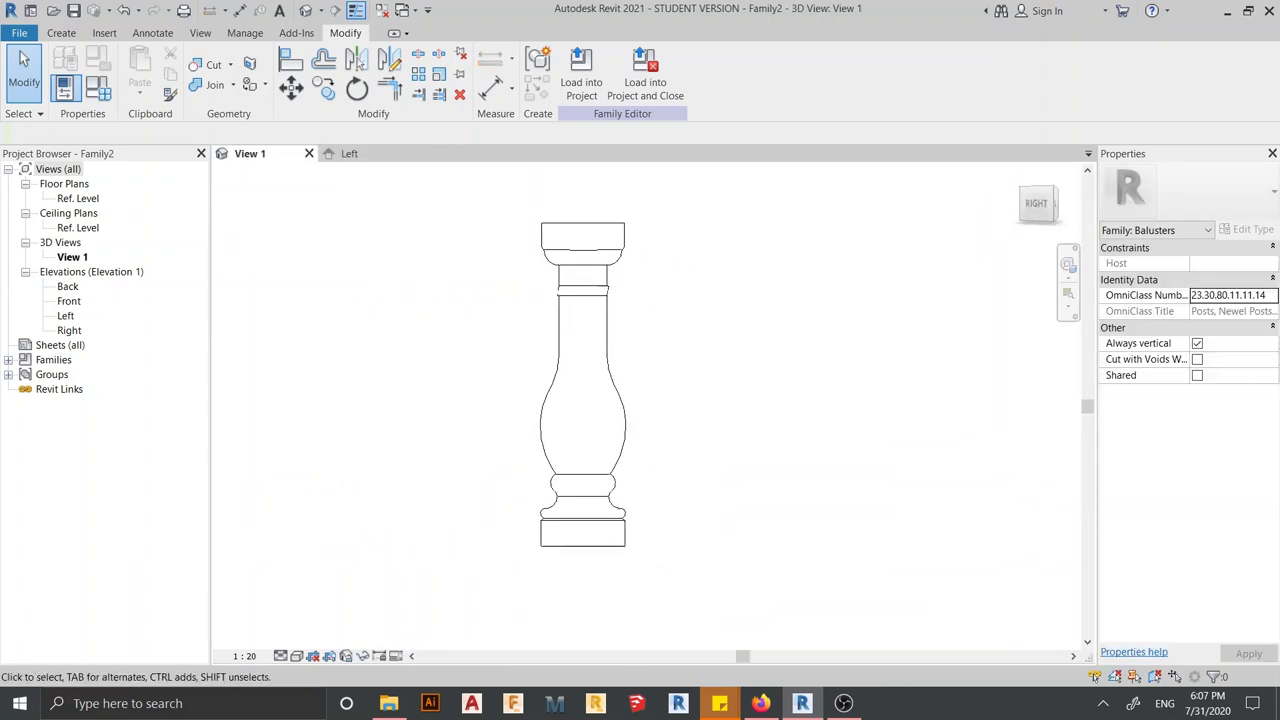
pyautogui.scroll(-1, 580, 380)
pyautogui.moveTo(544, 287); pyautogui.dragTo(578, 406, button='middle')
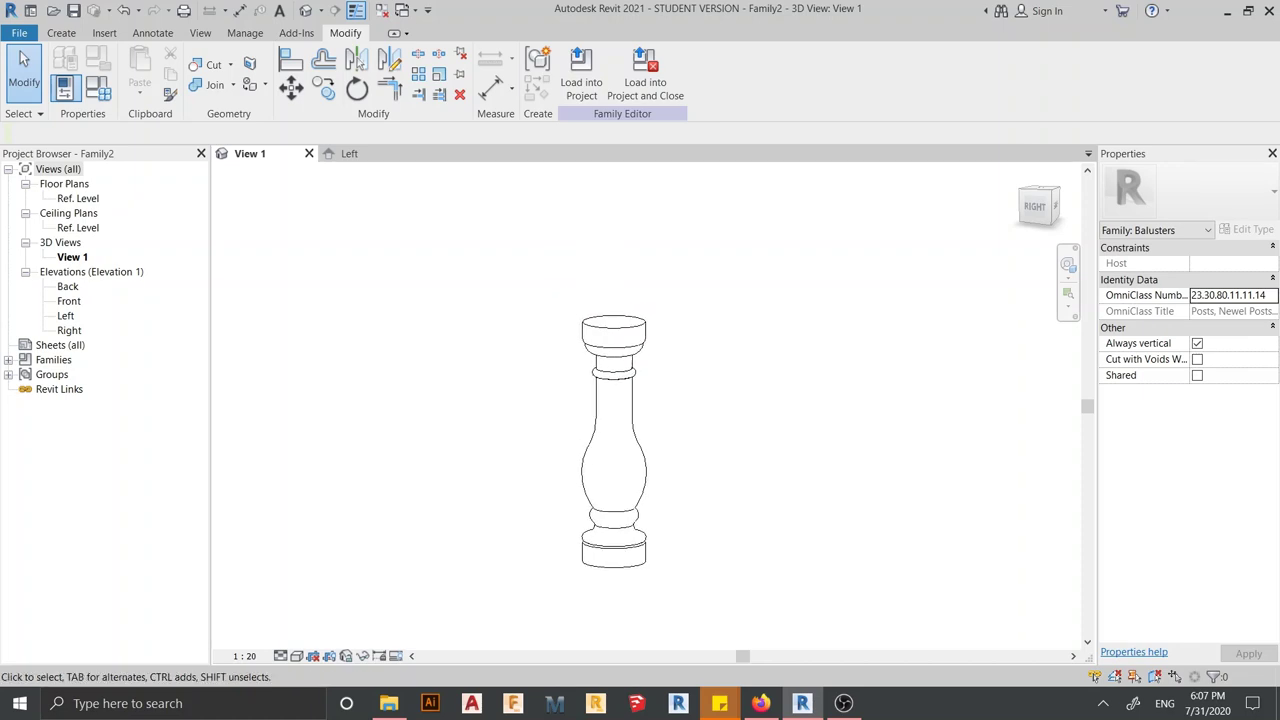
pyautogui.click(578, 406)
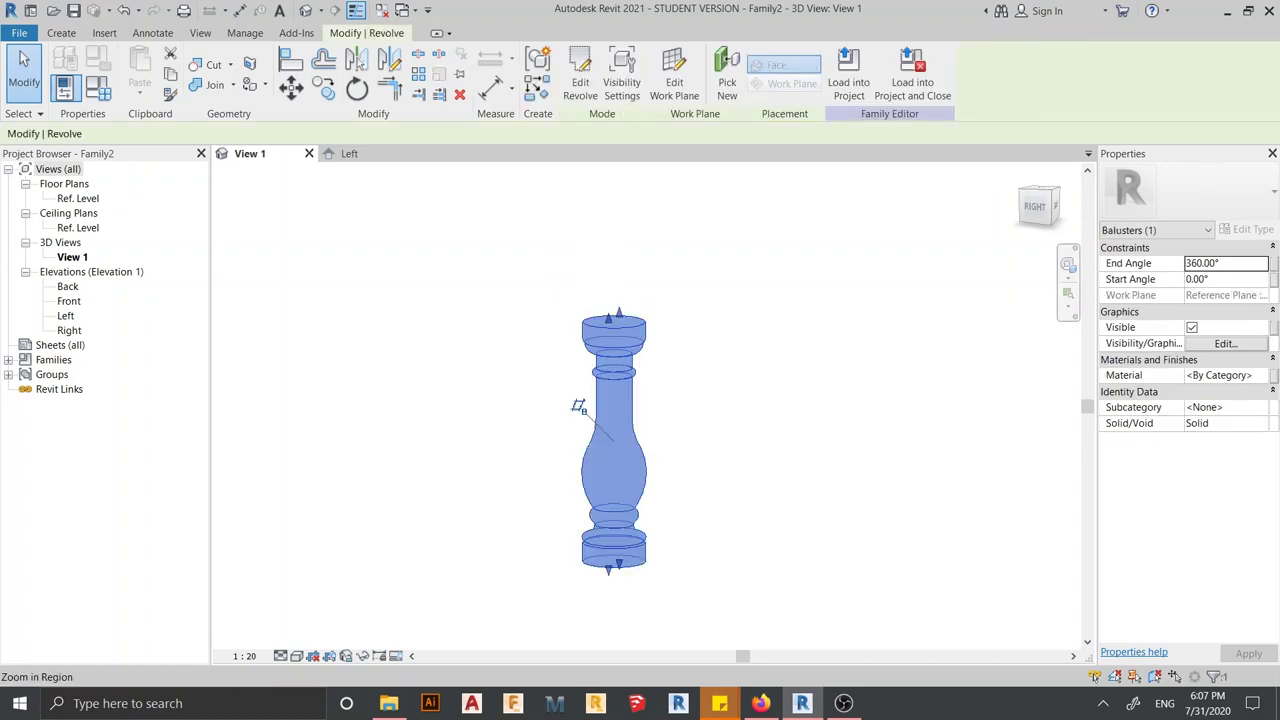
# Link the revolve's material to a new type parameter named Material, then open Family Types (FT)
pyautogui.click(1272, 375)
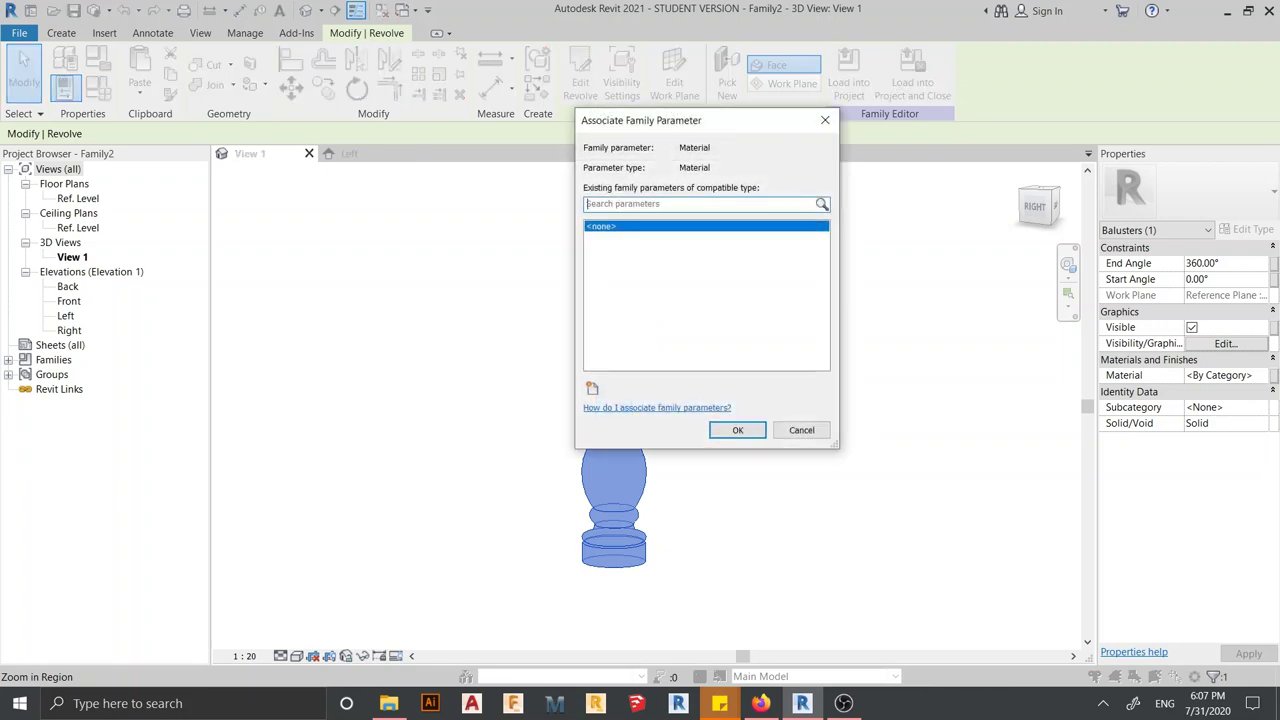
pyautogui.click(592, 388)
pyautogui.write('Material')
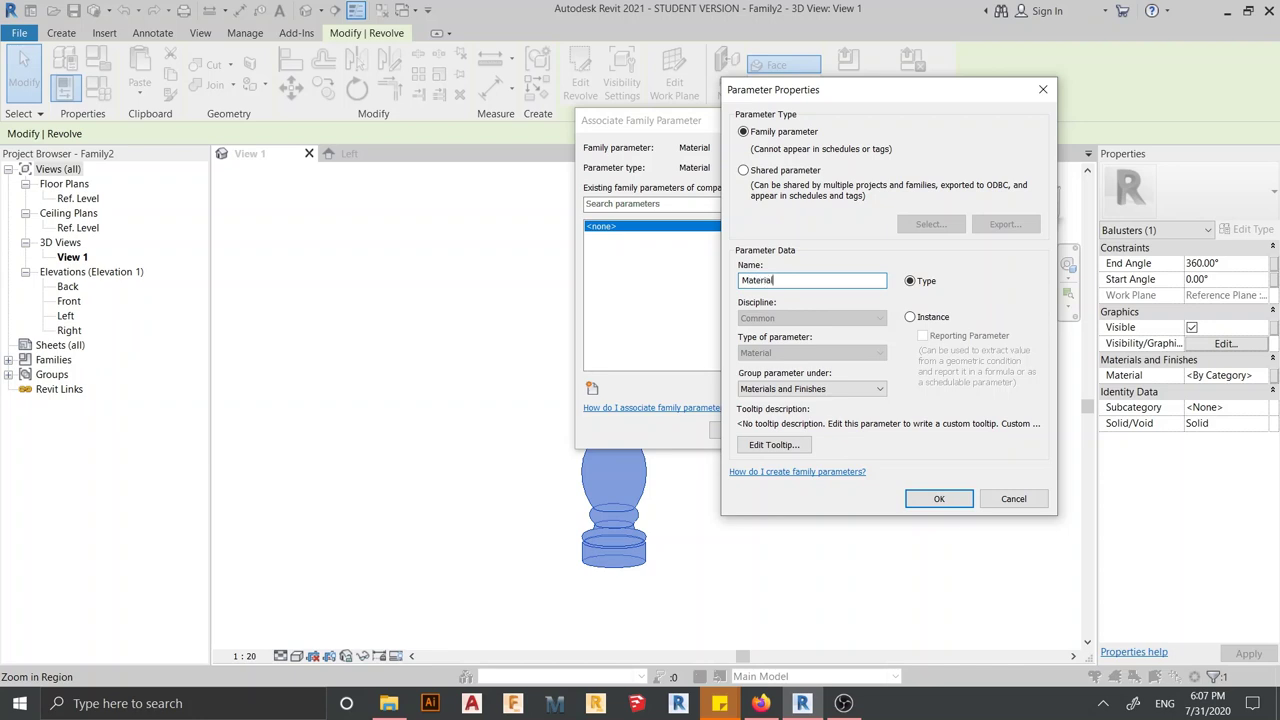
pyautogui.press('Return')
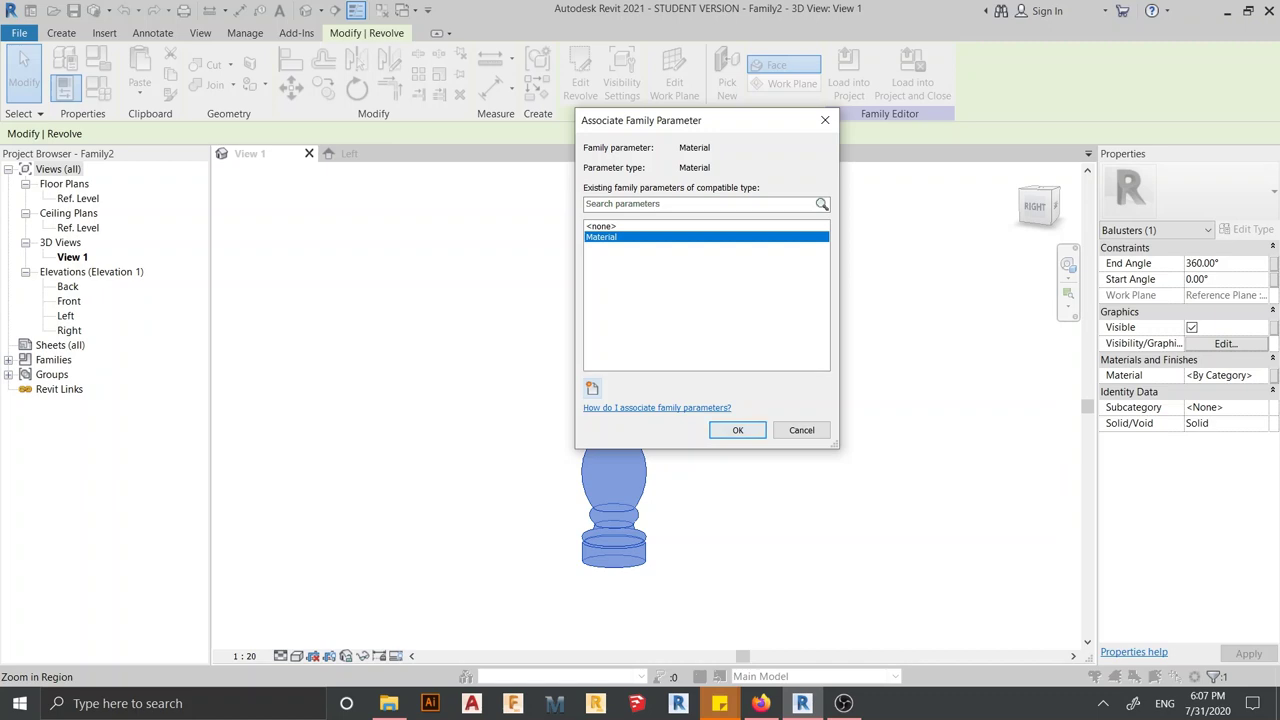
pyautogui.press('Return')
pyautogui.press('f')
pyautogui.press('t')
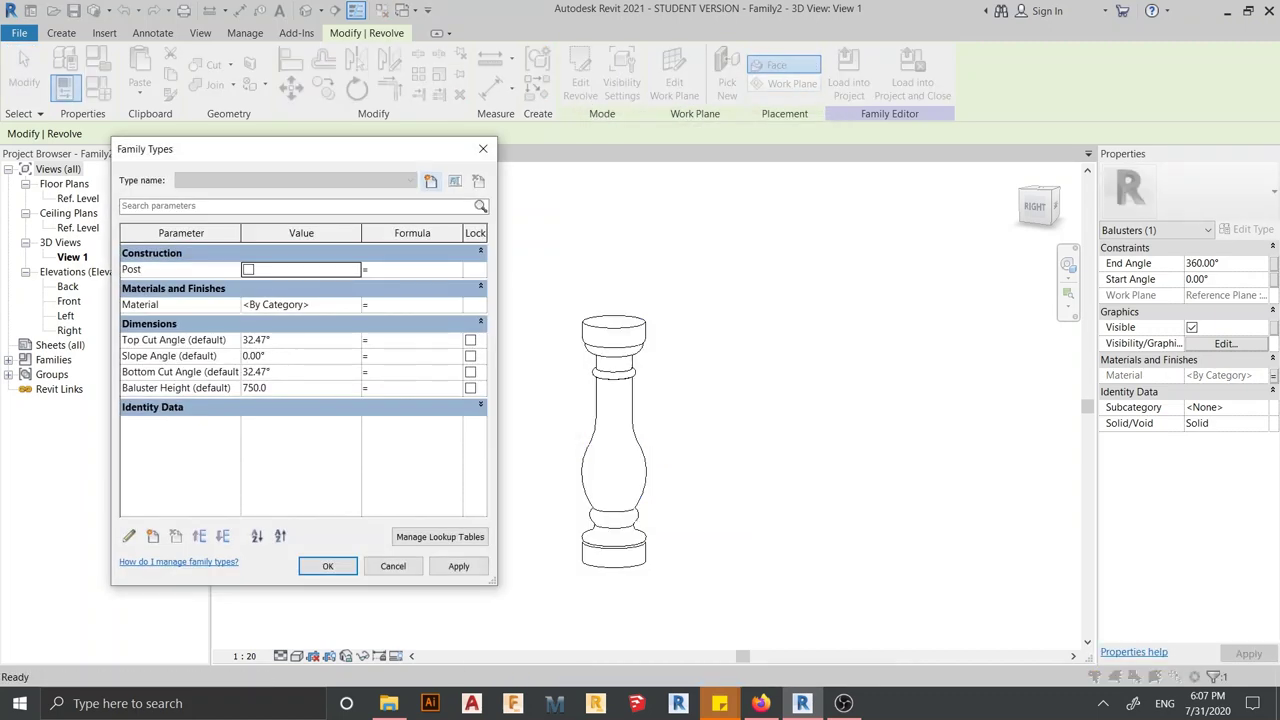
# Create a new material for the Material parameter and rename it Stone
pyautogui.click(300, 304)
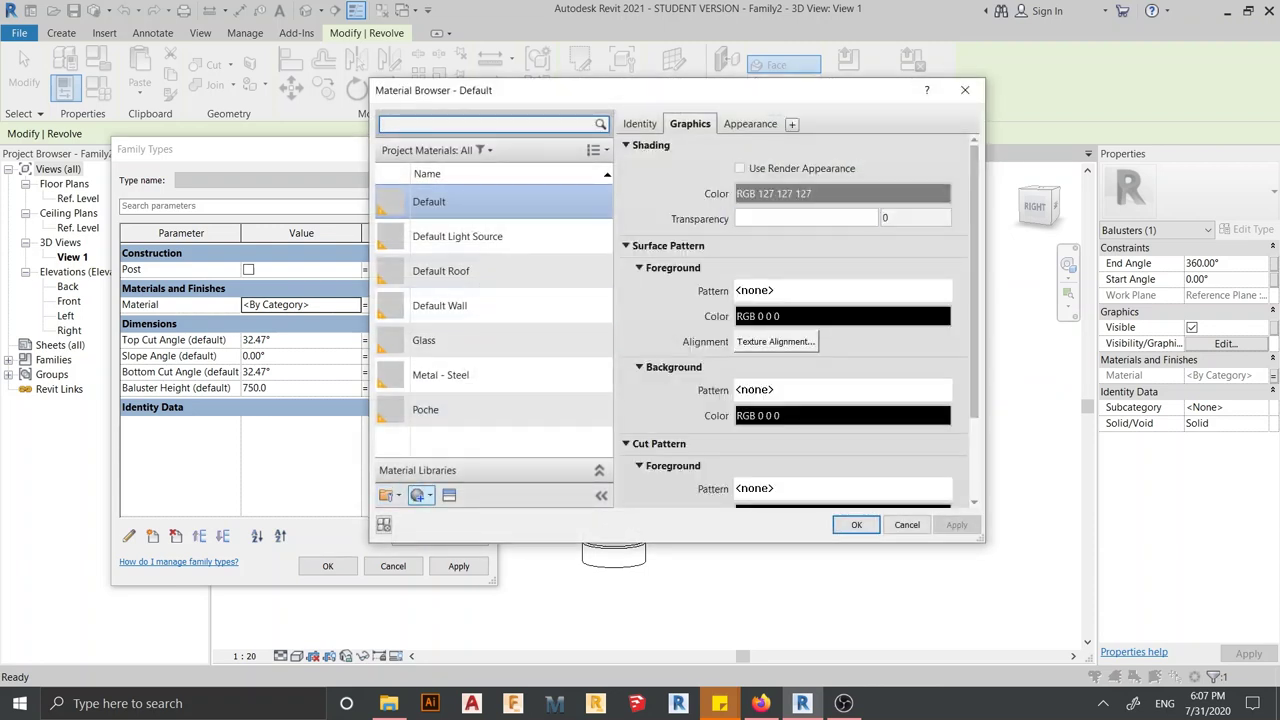
pyautogui.click(418, 496)
pyautogui.click(455, 517)
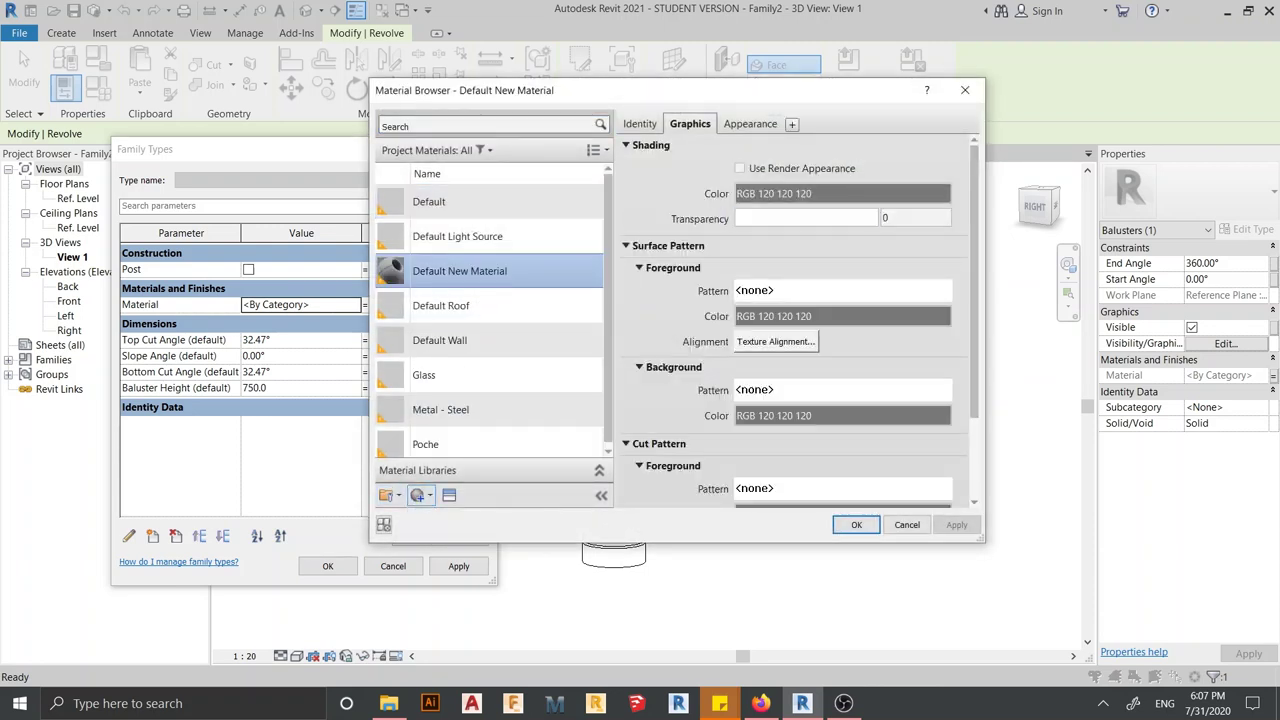
pyautogui.rightClick(488, 268)
pyautogui.click(509, 311)
pyautogui.write('Stone')
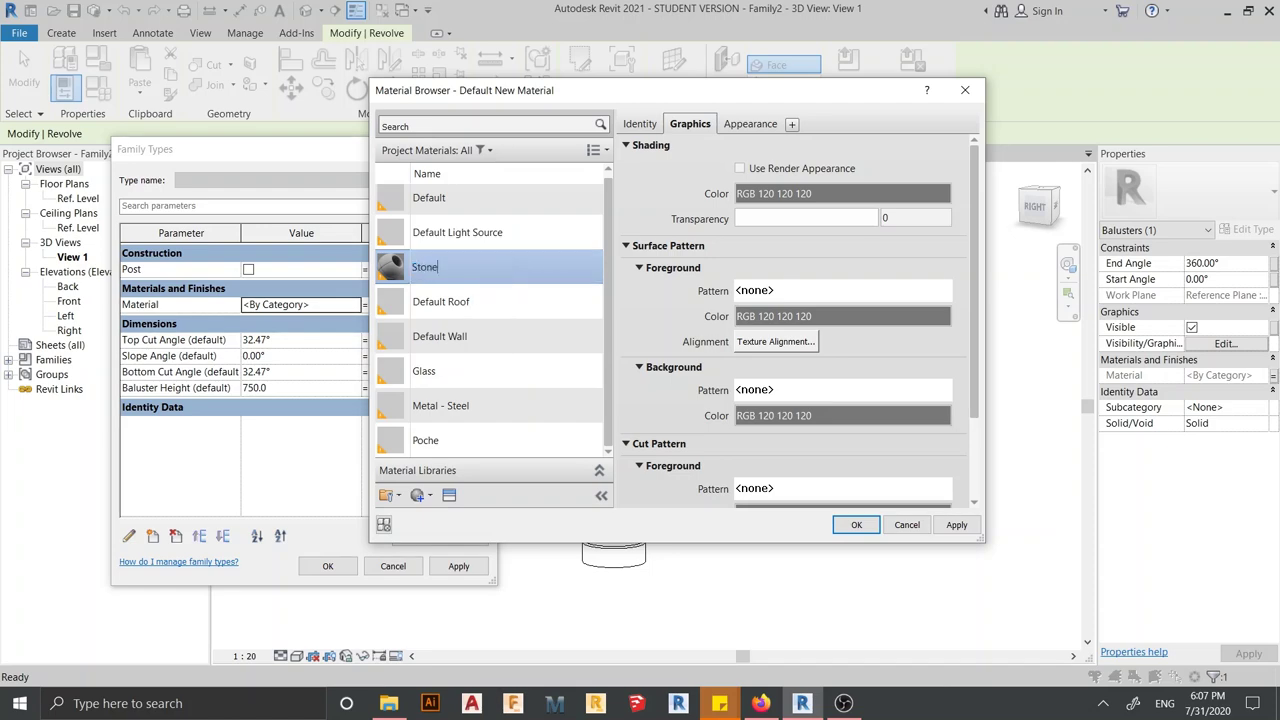
pyautogui.press('Return')
# Give Stone the Granite - Red appearance from the Stone library and apply it
pyautogui.click(449, 495)
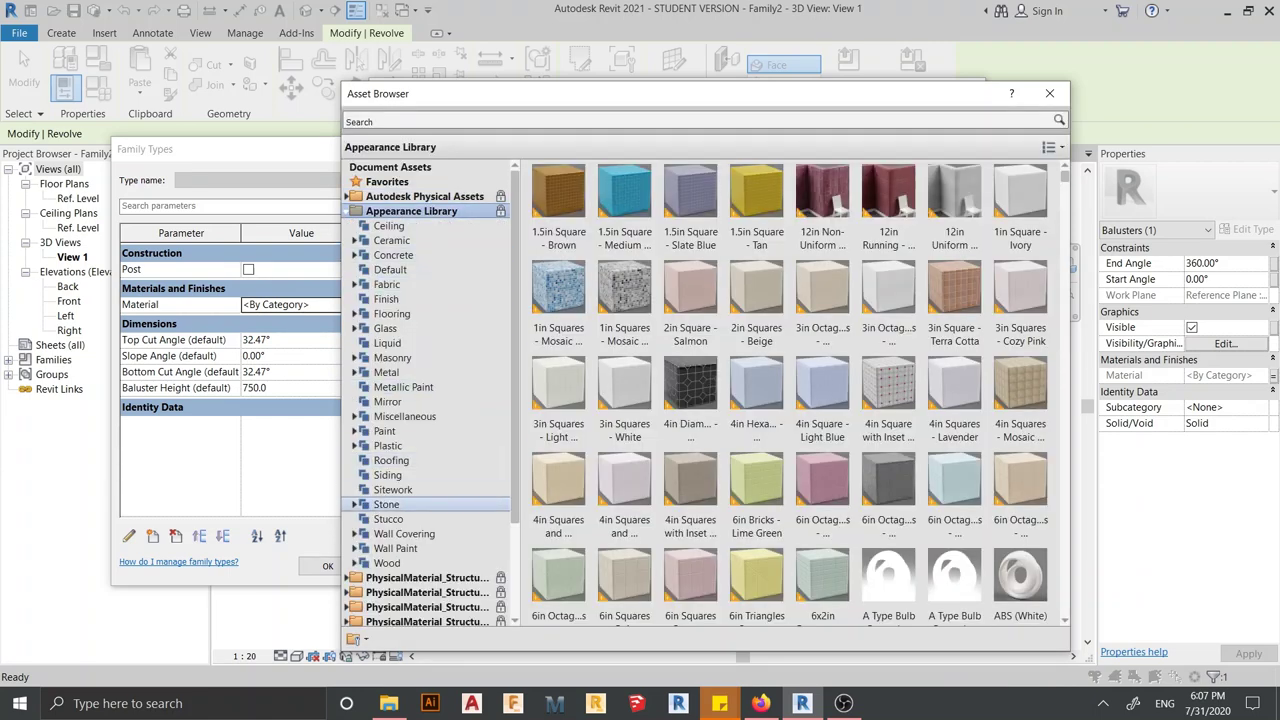
pyautogui.click(386, 504)
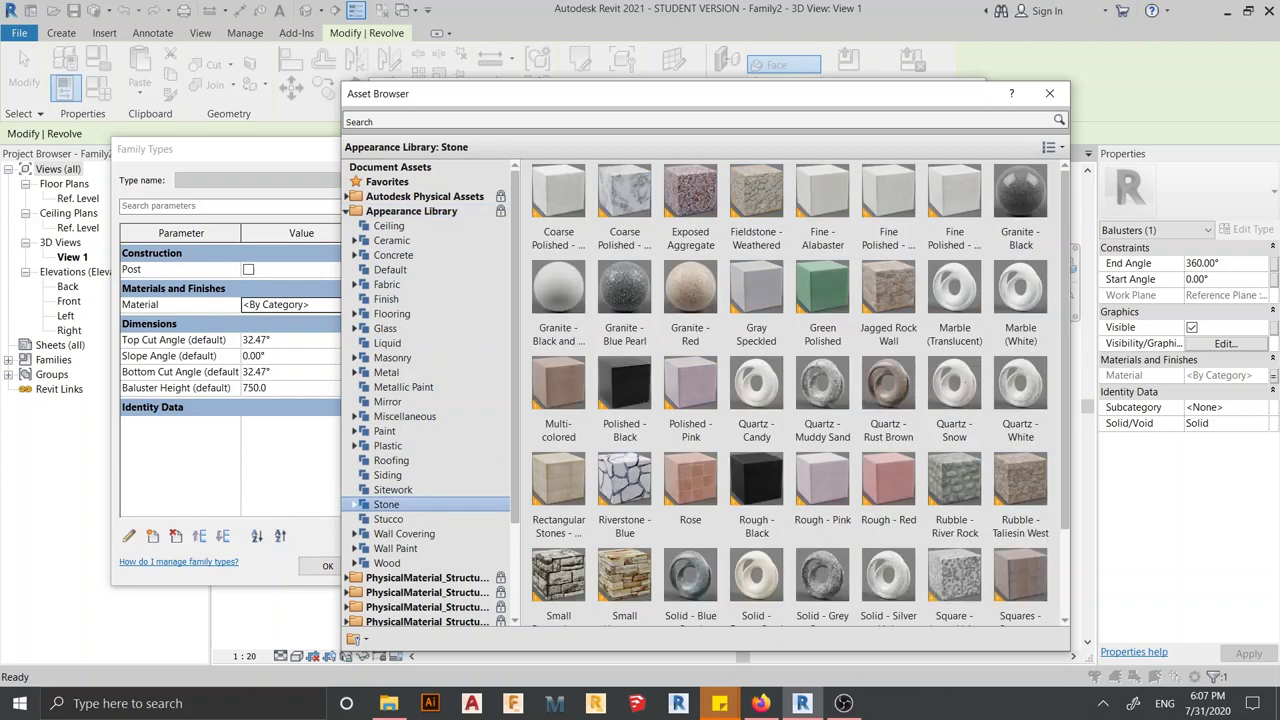
pyautogui.scroll(-1, 1010, 300)
pyautogui.scroll(1, 1020, 320)
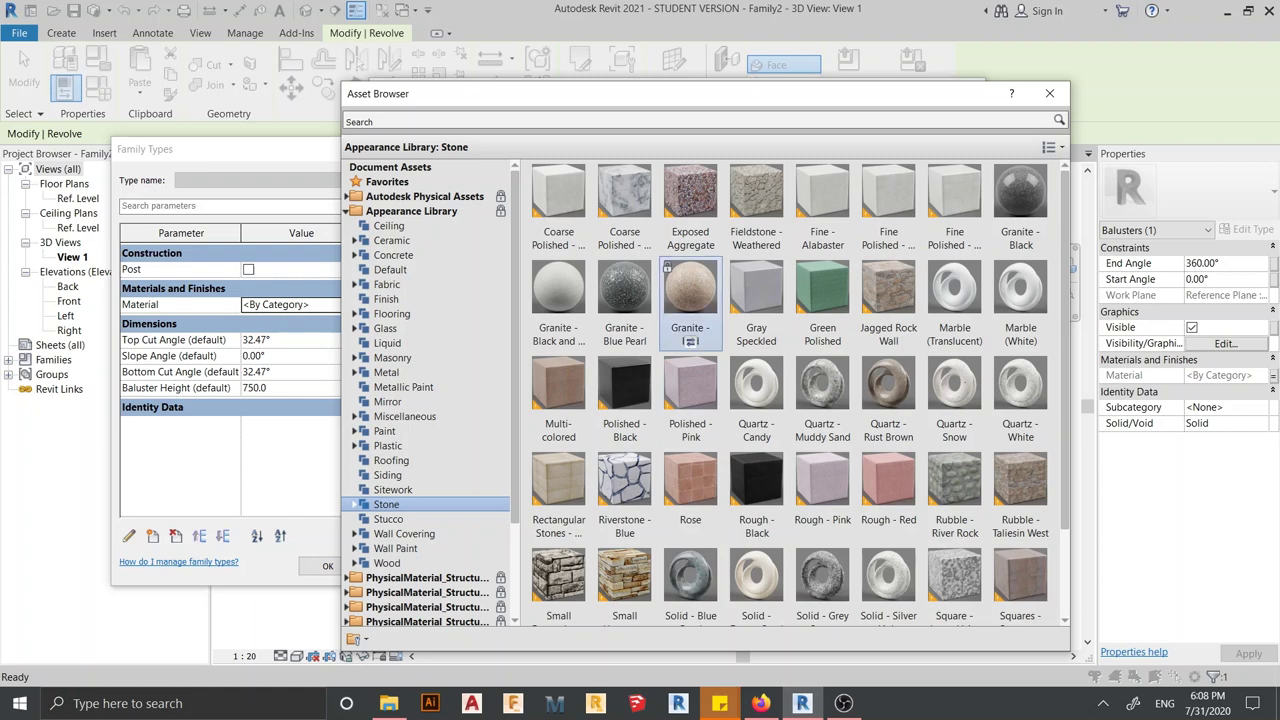
pyautogui.click(690, 341)
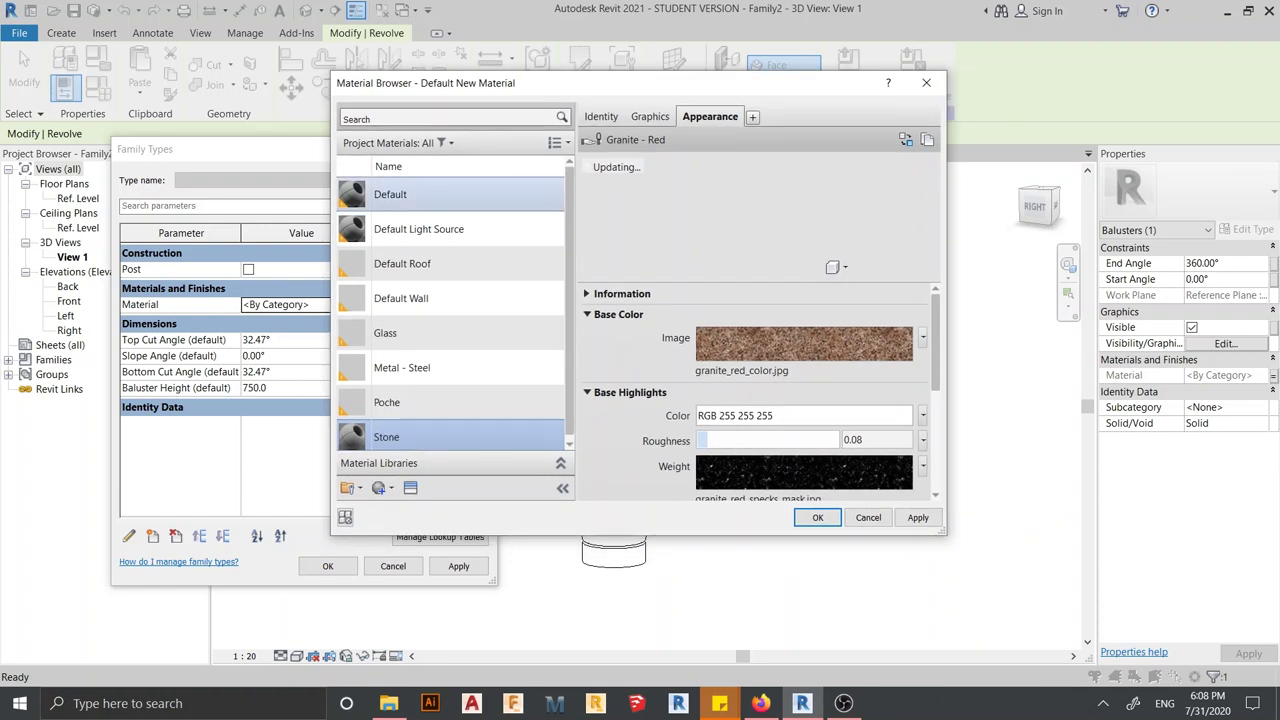
pyautogui.moveTo(600, 83); pyautogui.dragTo(554, 73)
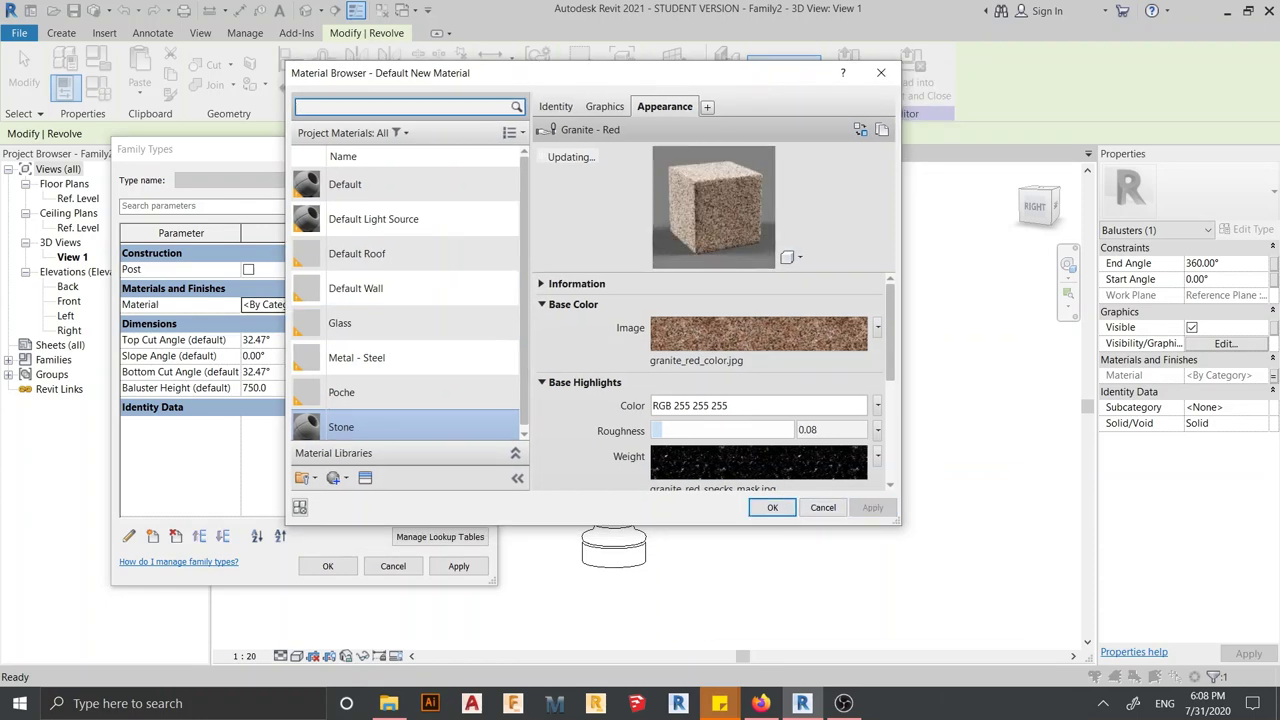
pyautogui.press('Return')
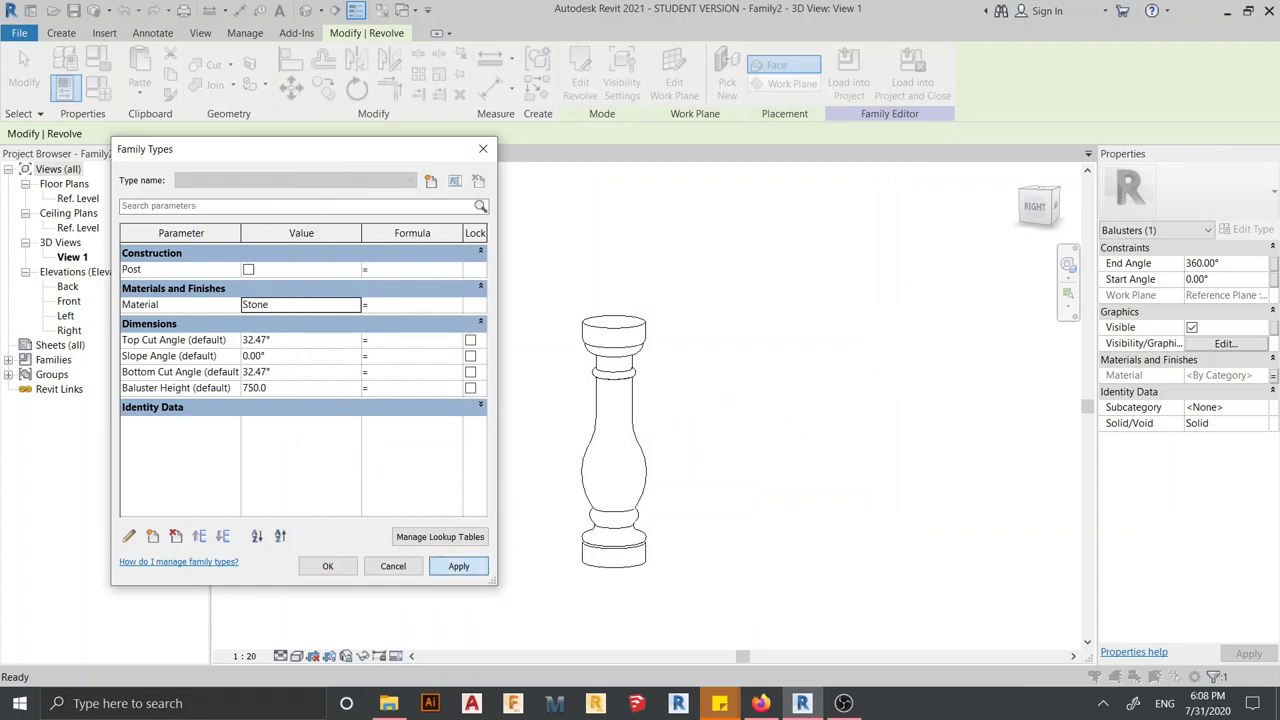
pyautogui.press('Return')
pyautogui.press('Escape')
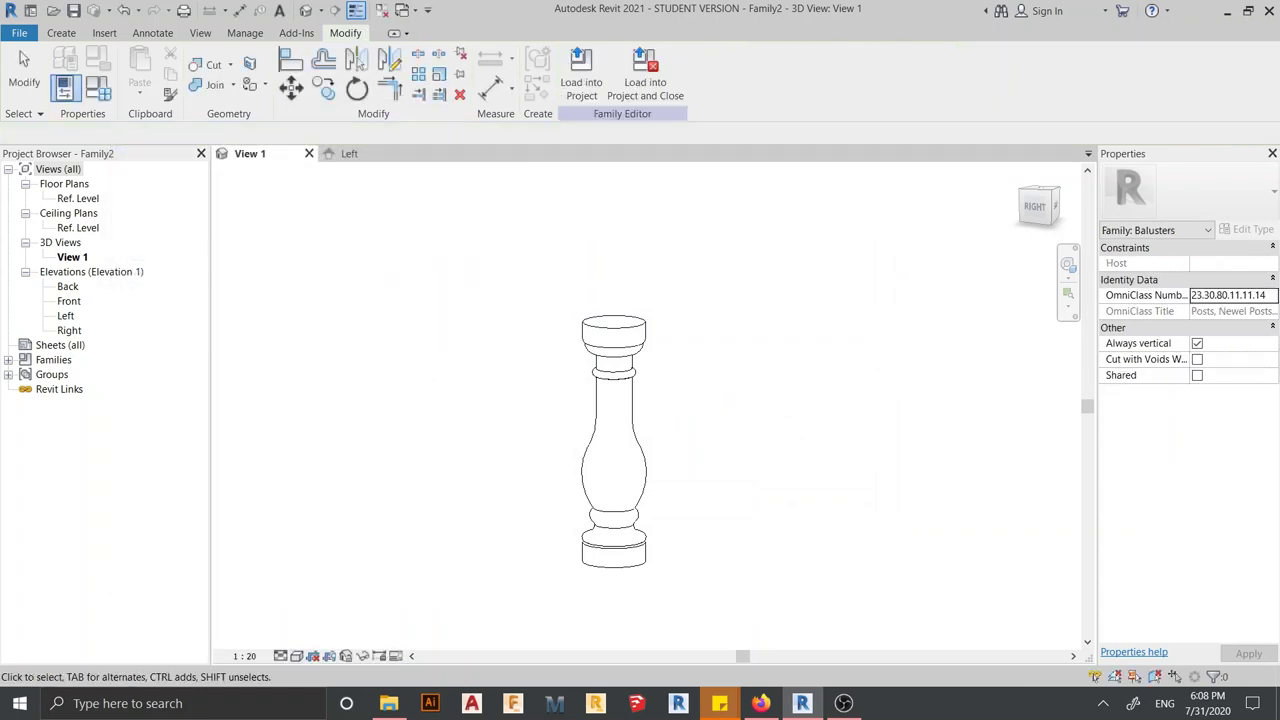
# Switch the 3D view to the Realistic visual style and orbit around the stone baluster
pyautogui.click(296, 655)
pyautogui.click(370, 634)
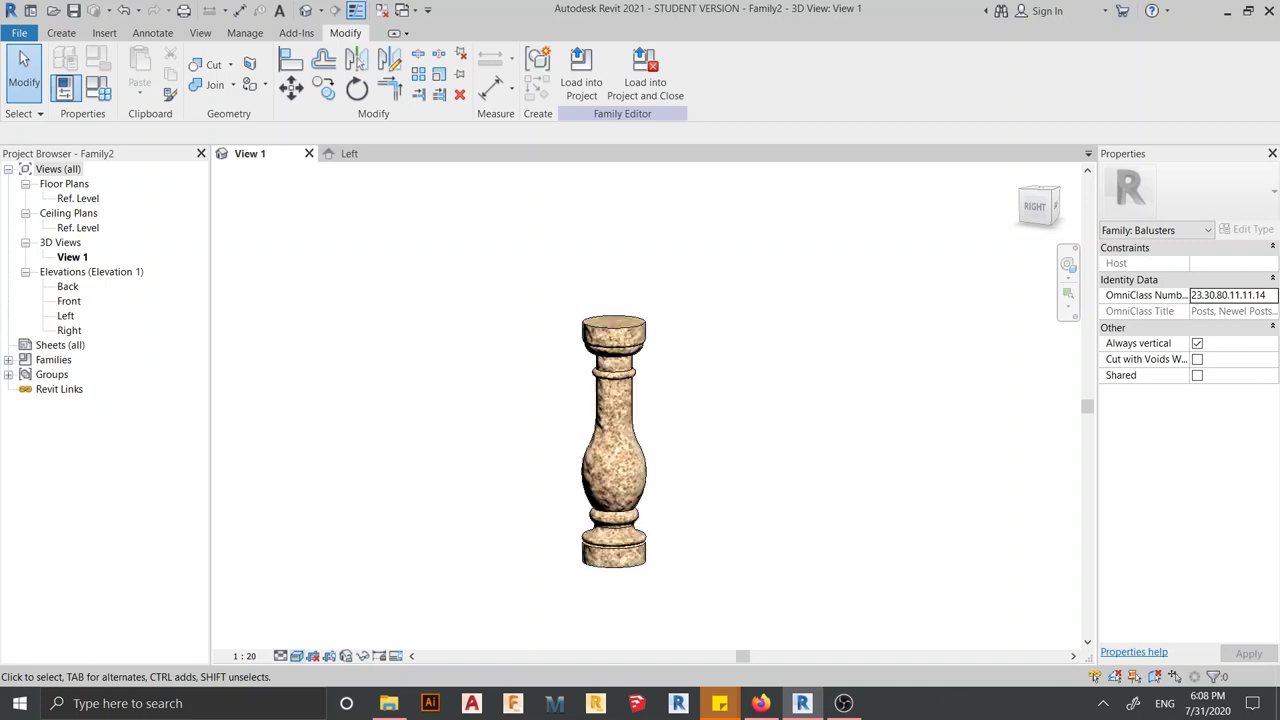
pyautogui.scroll(3, 635, 500)
pyautogui.moveTo(635, 500)
pyautogui.mouseDown(button='middle')
pyautogui.moveTo(660, 430)
pyautogui.moveTo(680, 430)
pyautogui.moveTo(580, 400)
pyautogui.mouseUp(button='middle')
pyautogui.scroll(2, 640, 400)
pyautogui.scroll(2, 640, 400)
pyautogui.scroll(-3, 615, 400)
pyautogui.scroll(-2, 615, 400)
pyautogui.moveTo(665, 440); pyautogui.dragTo(593, 445, button='middle')
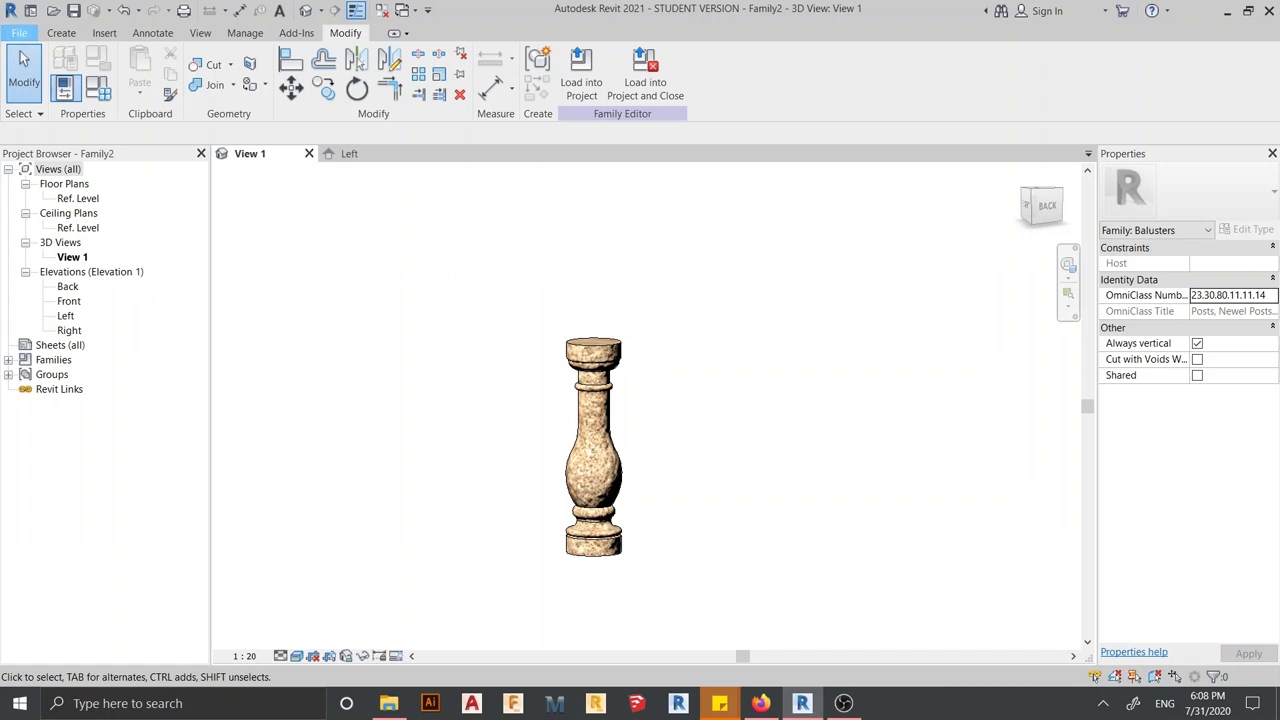
pyautogui.click(19, 33)
# Save the family as a new file named Baluster (.rfa)
pyautogui.click(40, 197)
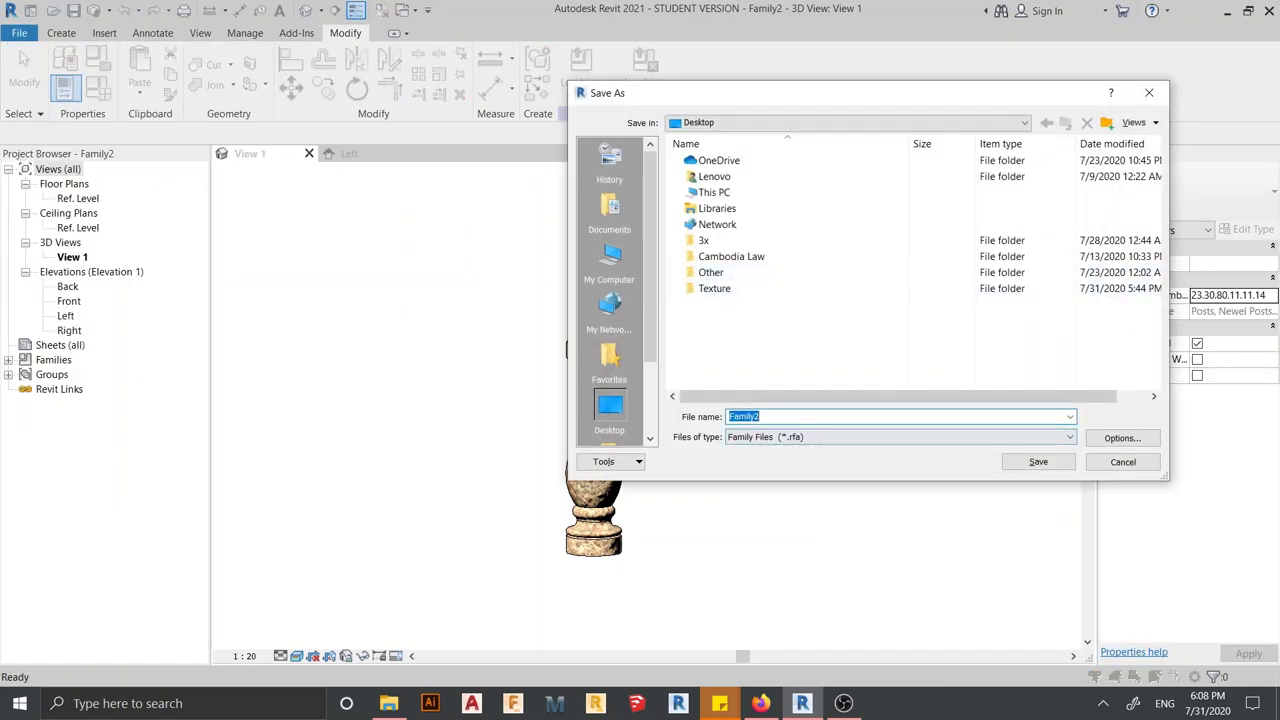
pyautogui.write('Baluster.')
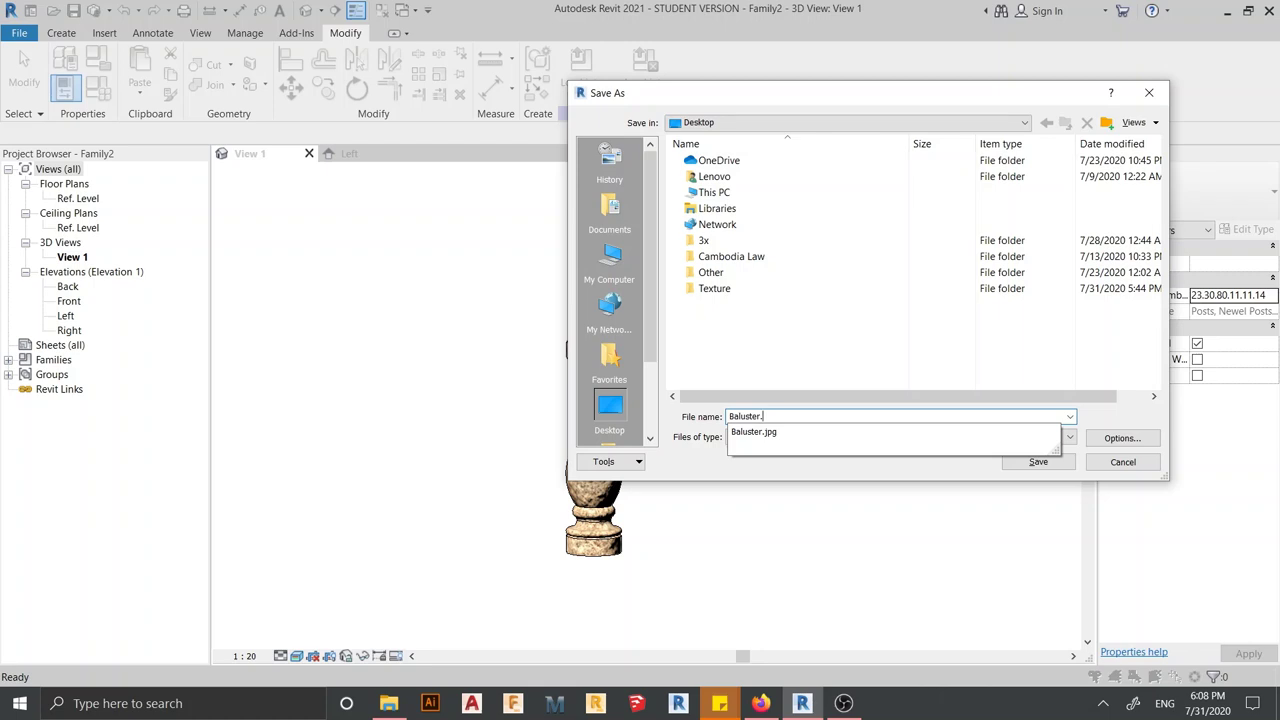
pyautogui.write('r')
pyautogui.press('BackSpace')
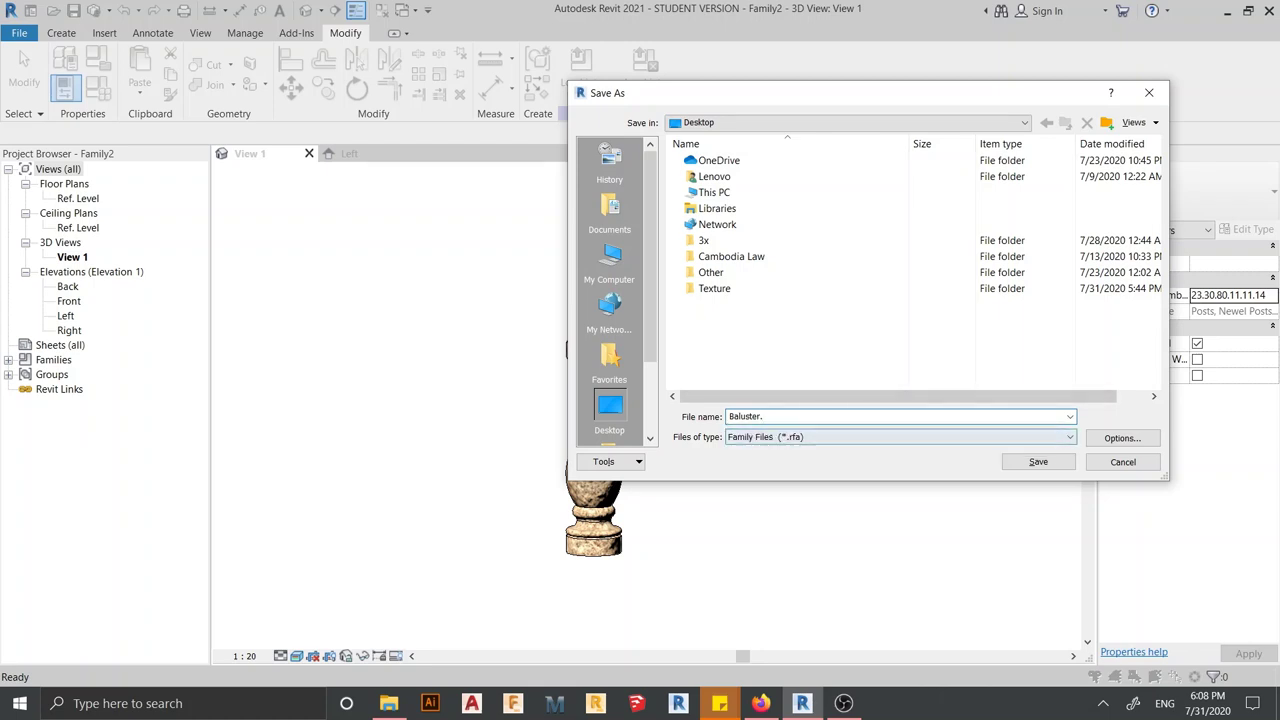
pyautogui.write('j')
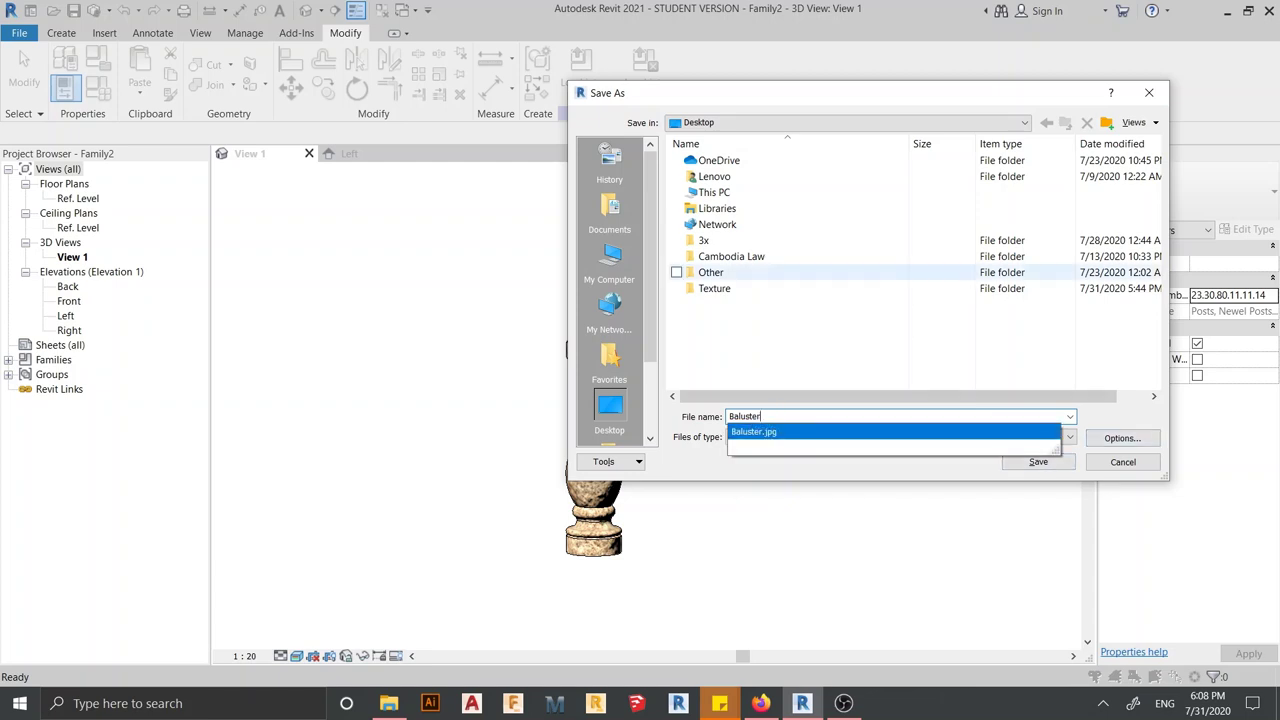
pyautogui.press('Escape')
pyautogui.press('Return')
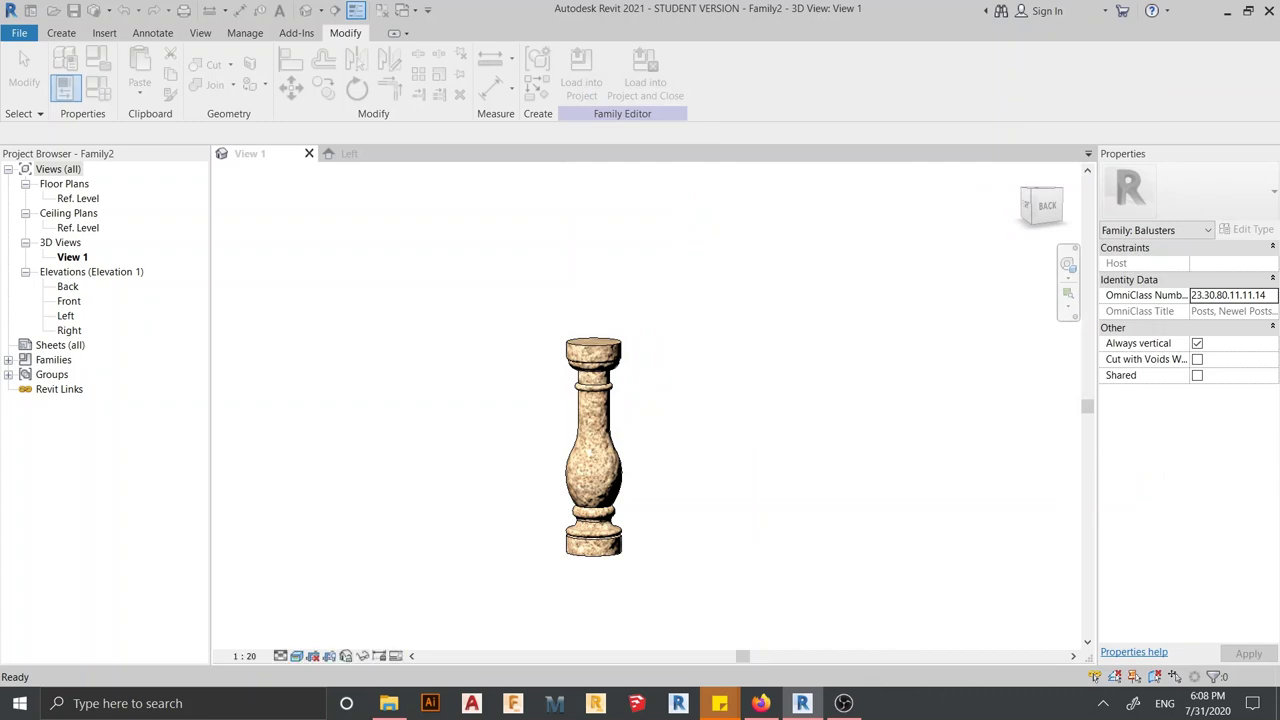
# Fit the whole baluster in view and set the visual style to Consistent Colors
pyautogui.scroll(2, 594, 370)
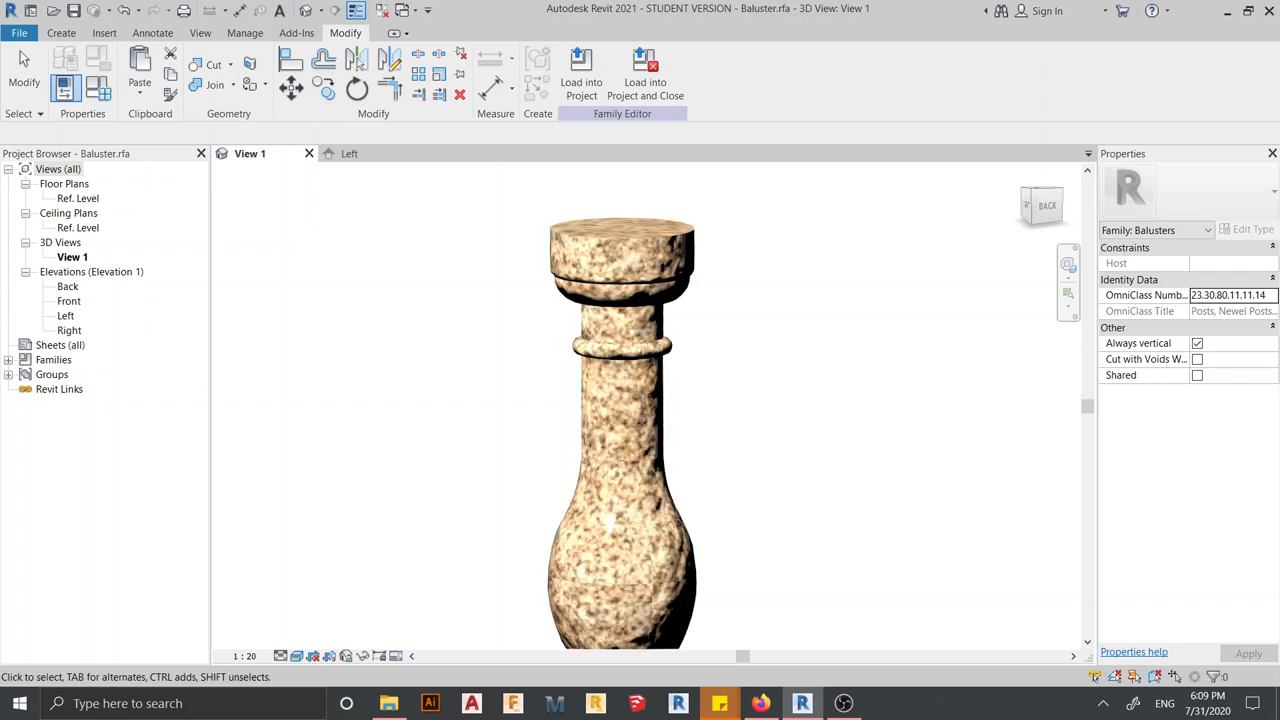
pyautogui.scroll(2, 594, 370)
pyautogui.scroll(2, 594, 370)
pyautogui.scroll(-2, 648, 355)
pyautogui.scroll(-3, 648, 355)
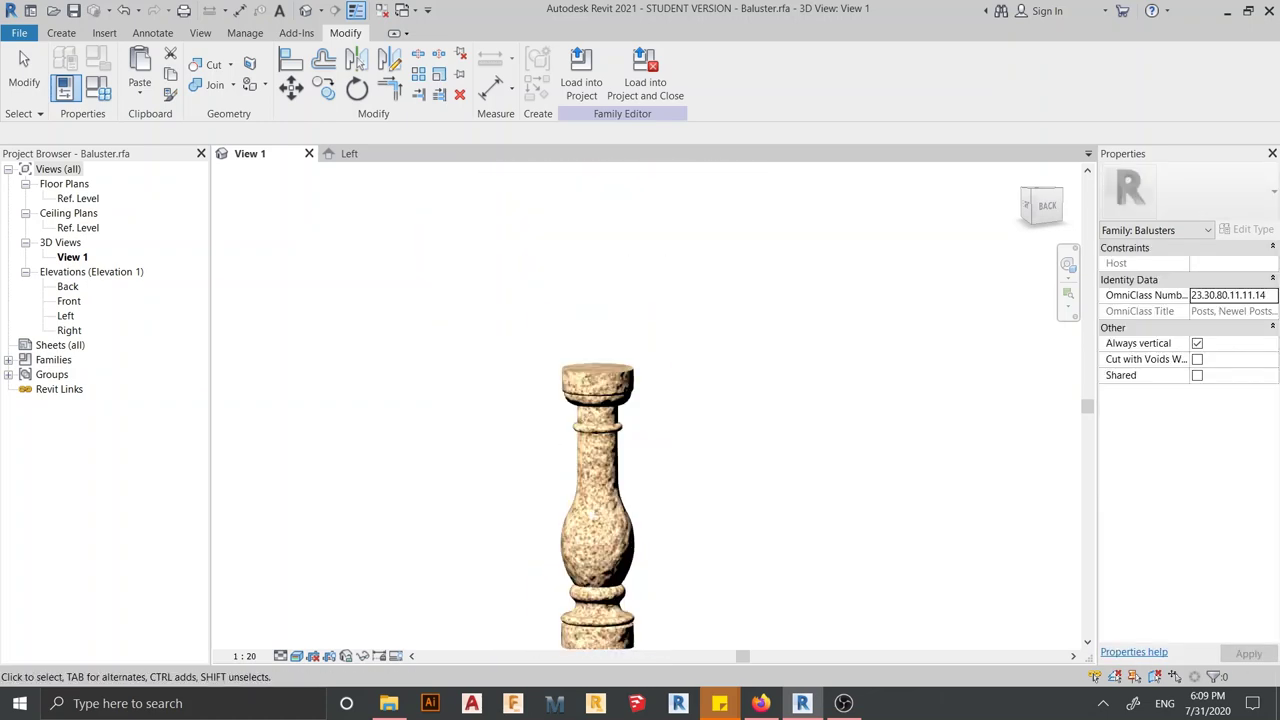
pyautogui.moveTo(648, 355)
pyautogui.mouseDown(button='middle')
pyautogui.moveTo(559, 355)
pyautogui.moveTo(600, 355)
pyautogui.mouseUp(button='middle')
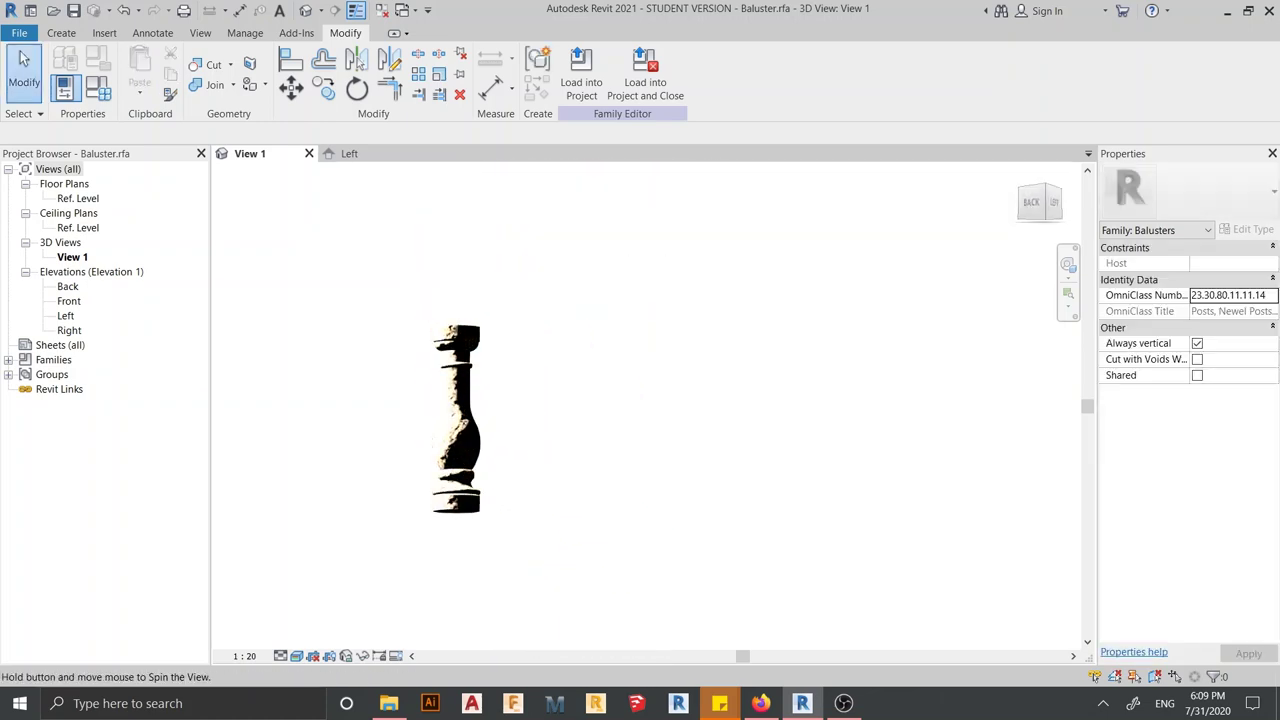
pyautogui.click(296, 655)
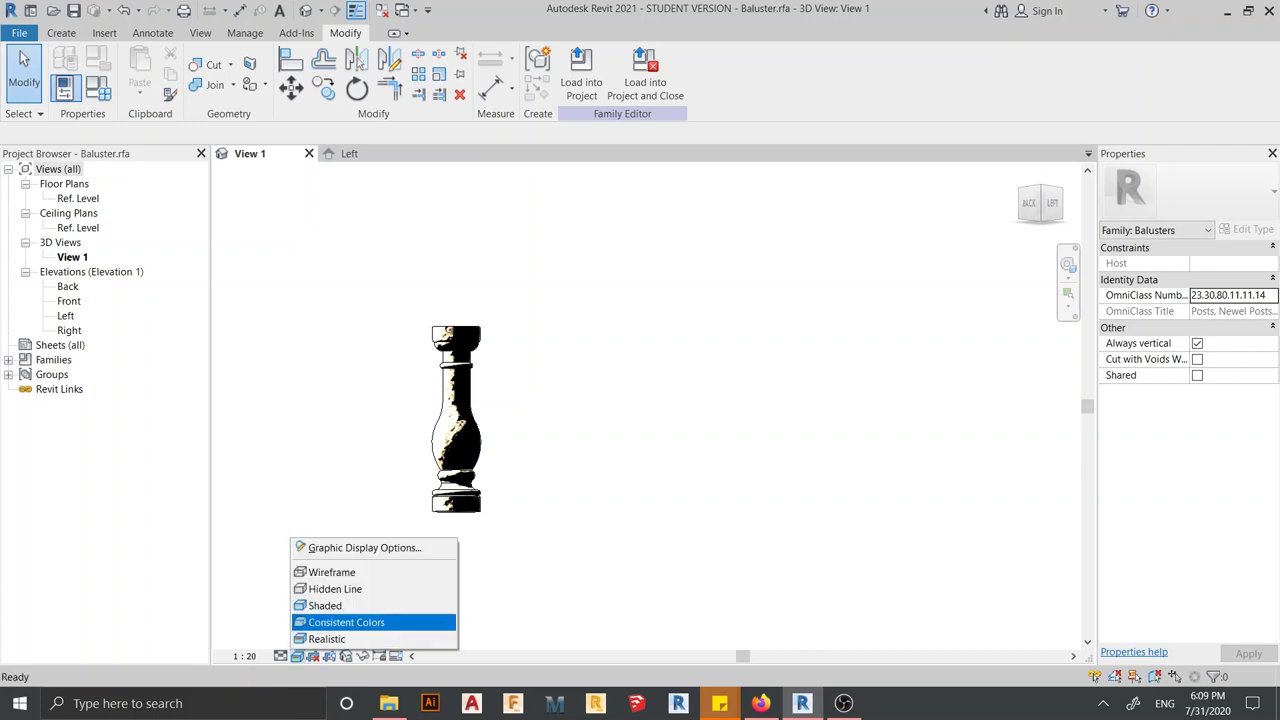
pyautogui.click(345, 620)
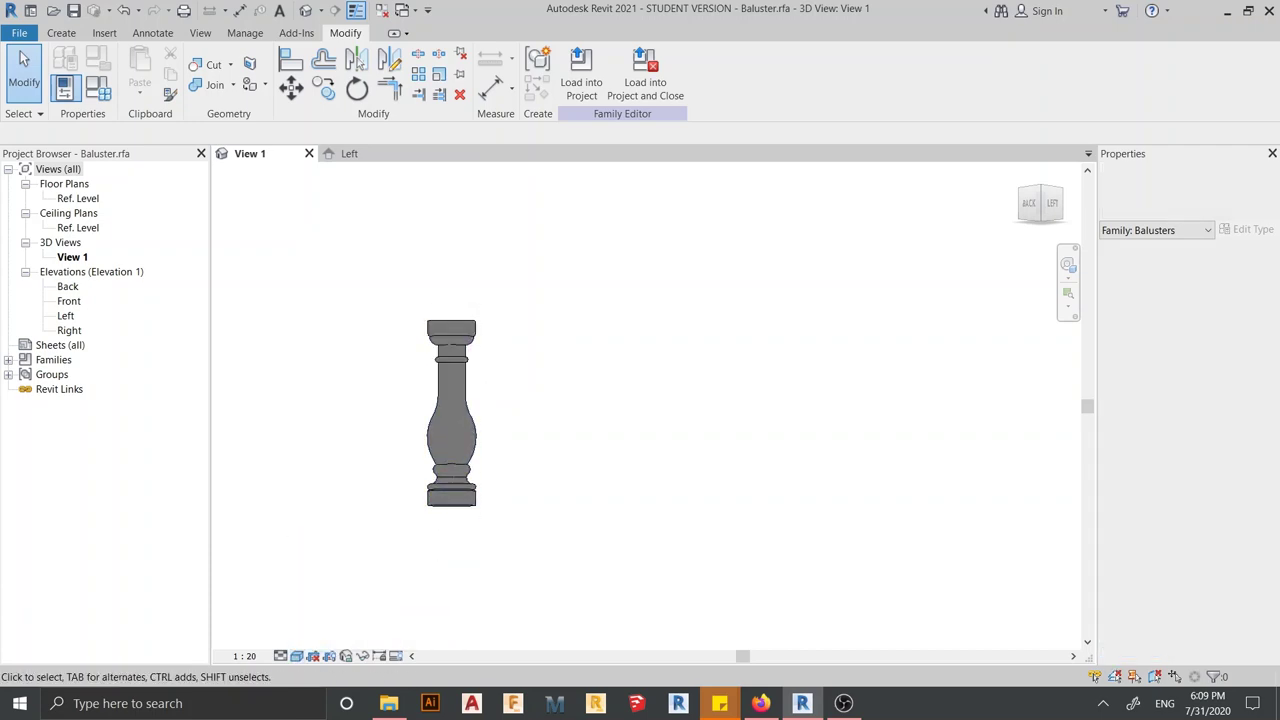
pyautogui.scroll(-2, 725, 367)
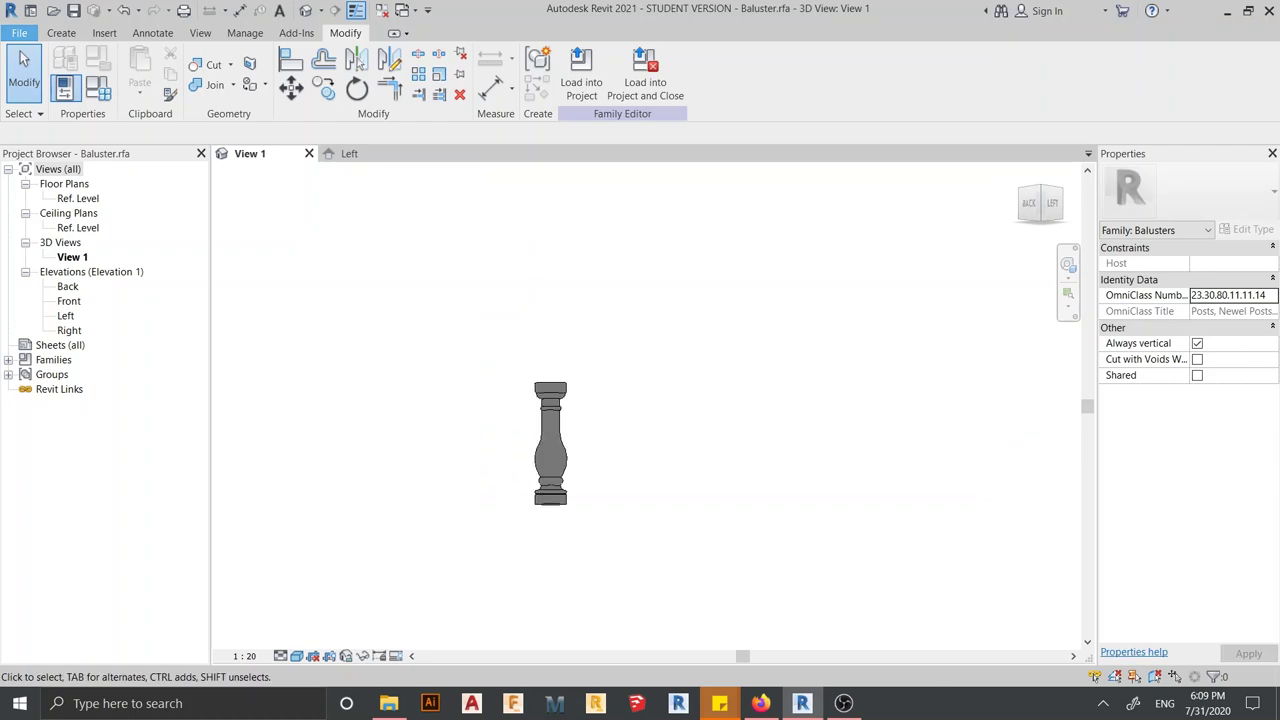
pyautogui.click(19, 33)
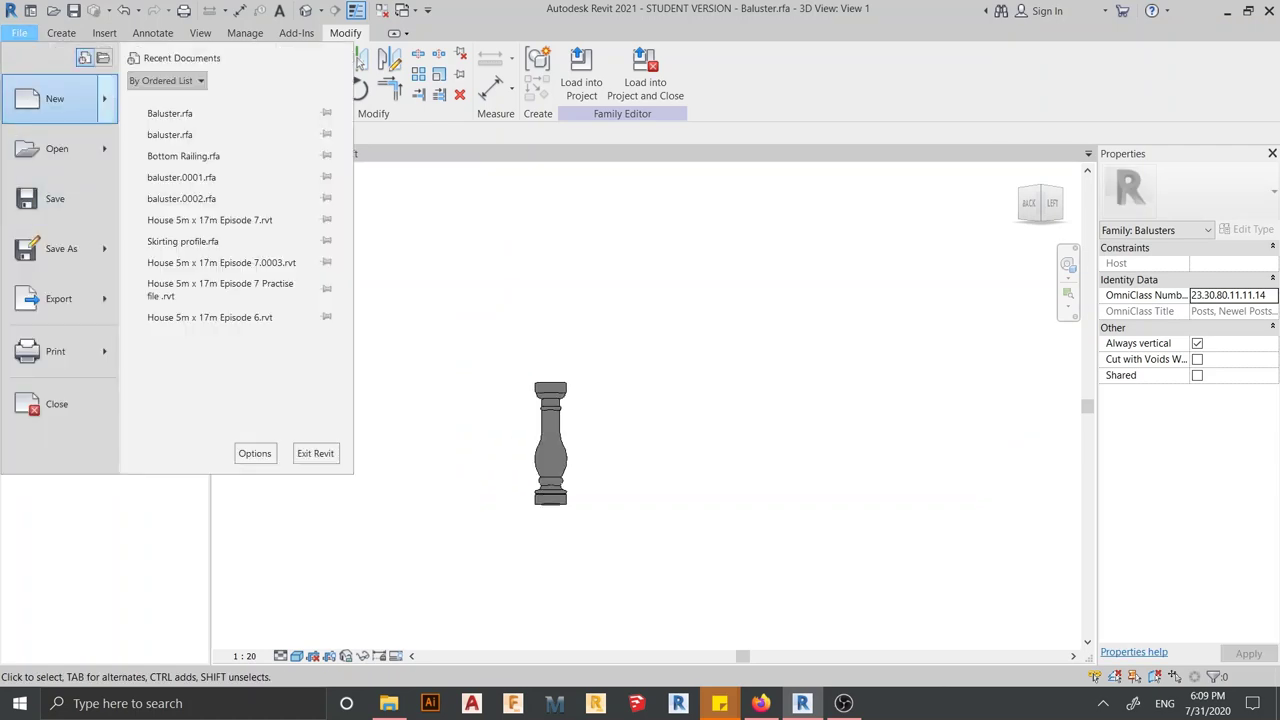
# Start a new family from the English Metric Profile-Rail.rft template
pyautogui.click(185, 140)
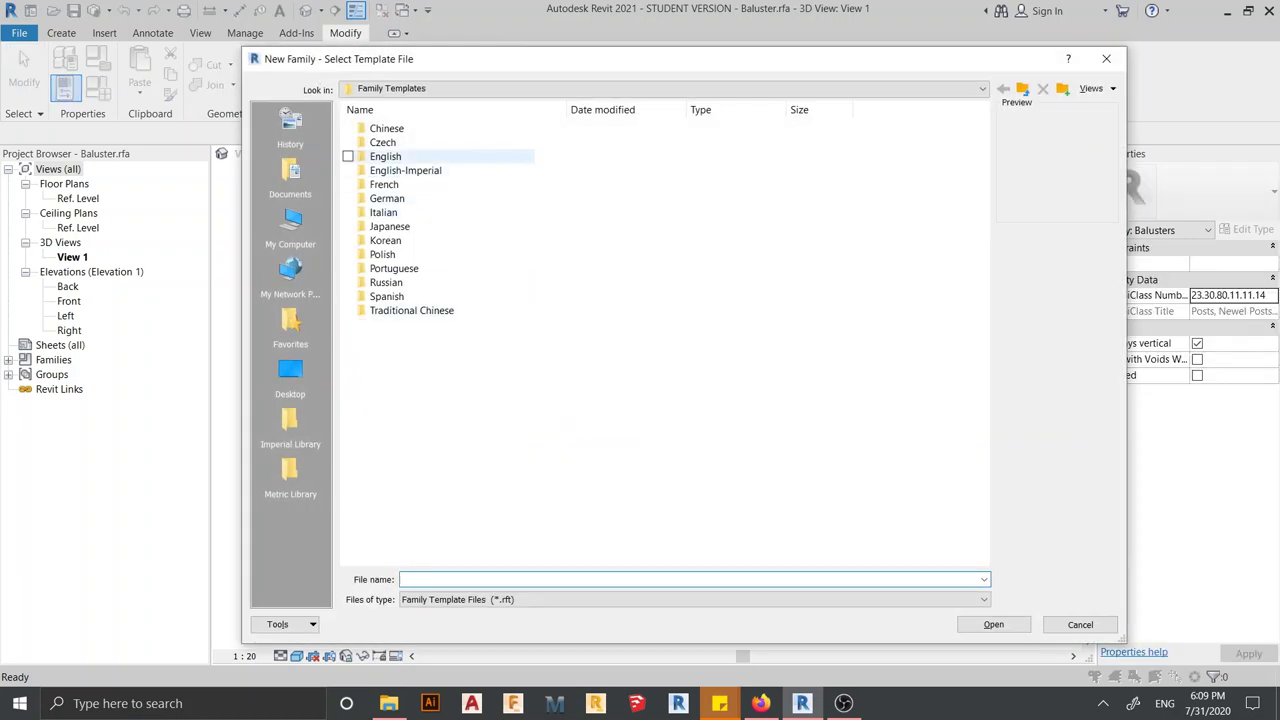
pyautogui.doubleClick(385, 156)
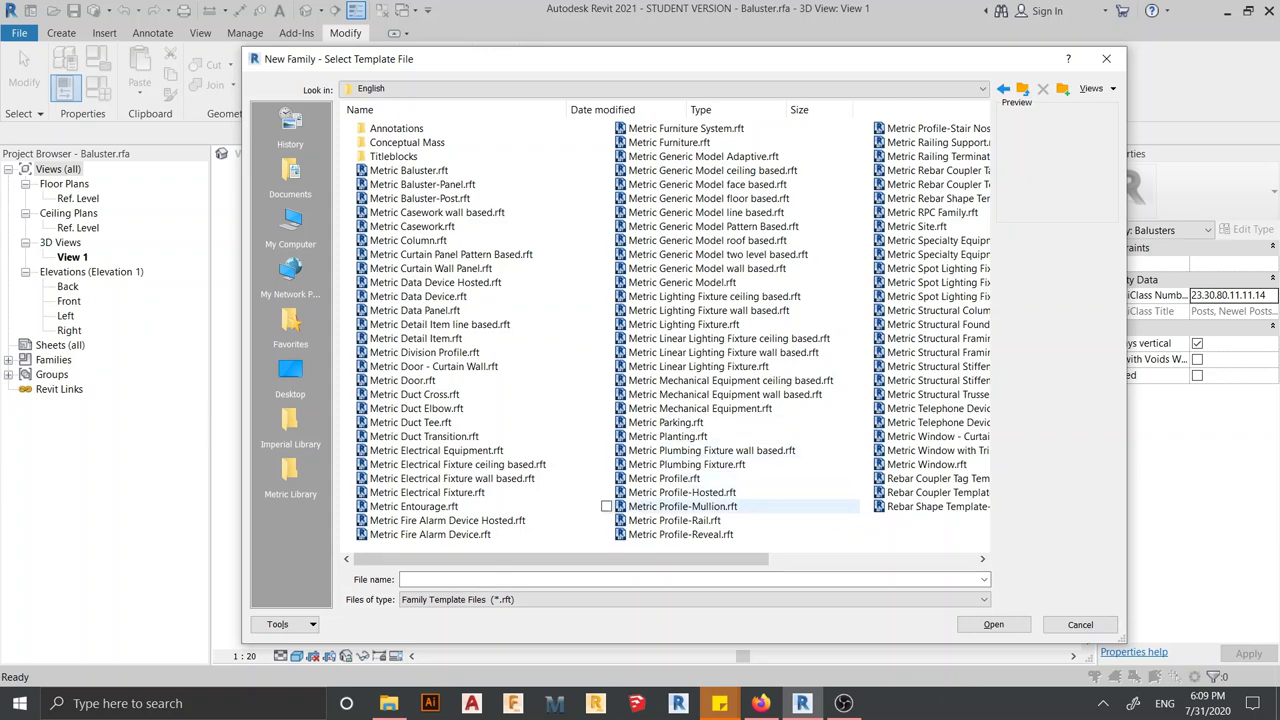
pyautogui.doubleClick(674, 520)
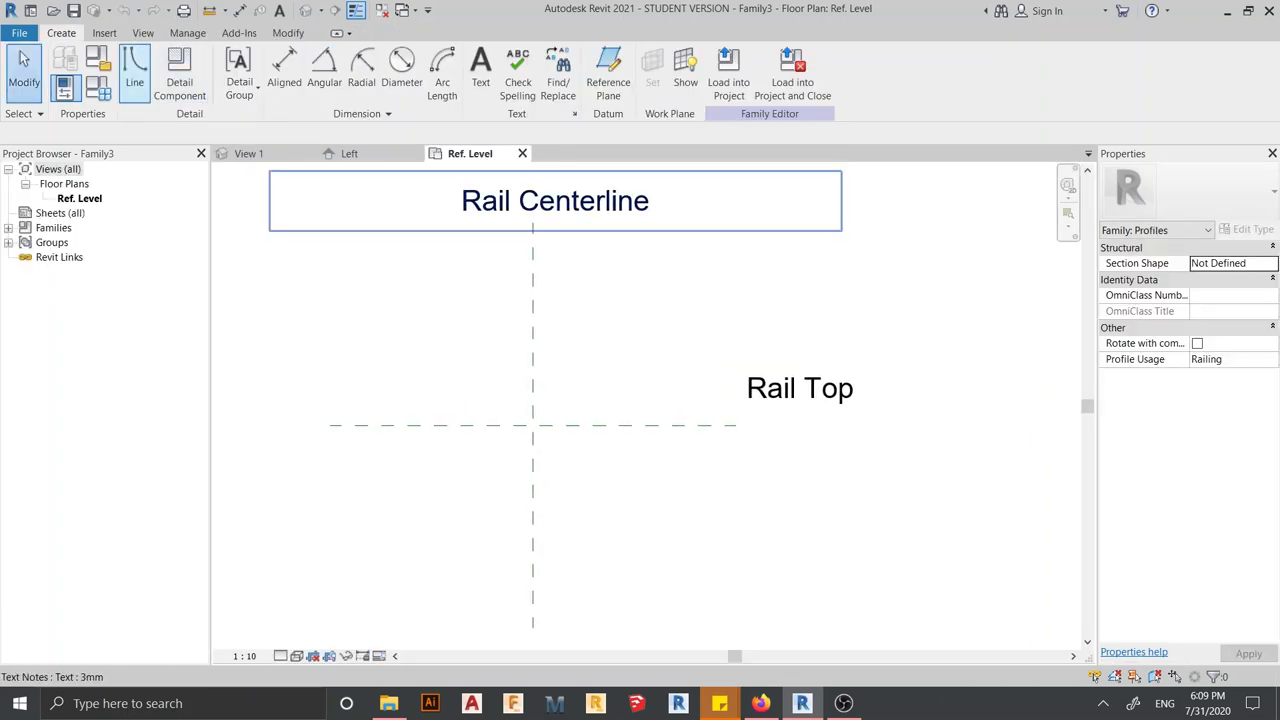
# Sketch a rectangular profile 200 wide and 100 high at the reference intersection
pyautogui.click(134, 68)
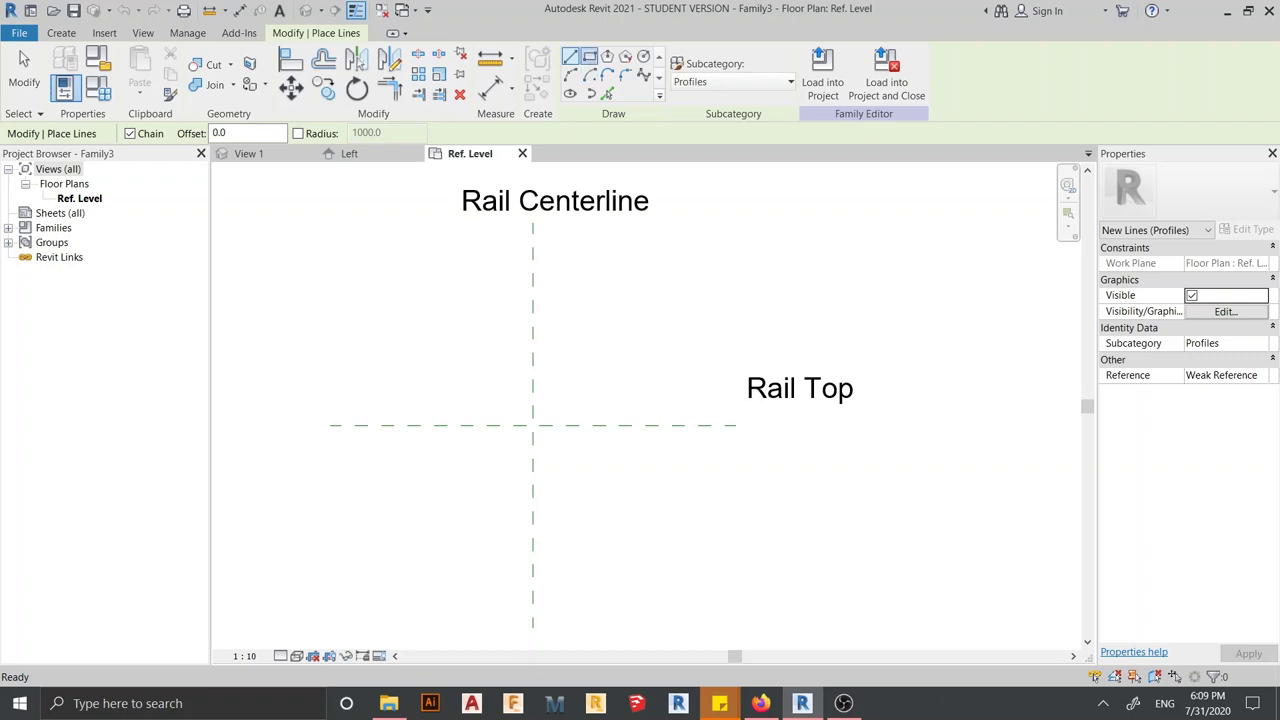
pyautogui.click(589, 56)
pyautogui.click(533, 425)
pyautogui.click(410, 372)
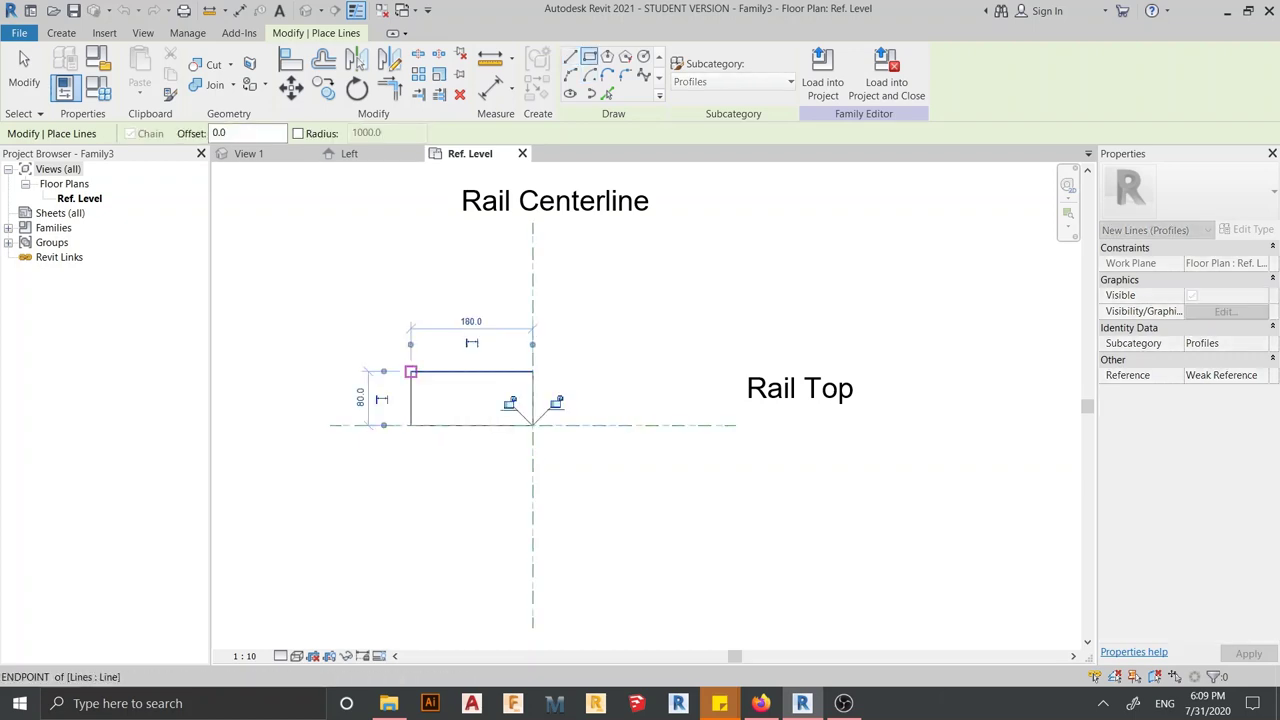
pyautogui.click(410, 372)
pyautogui.write('200')
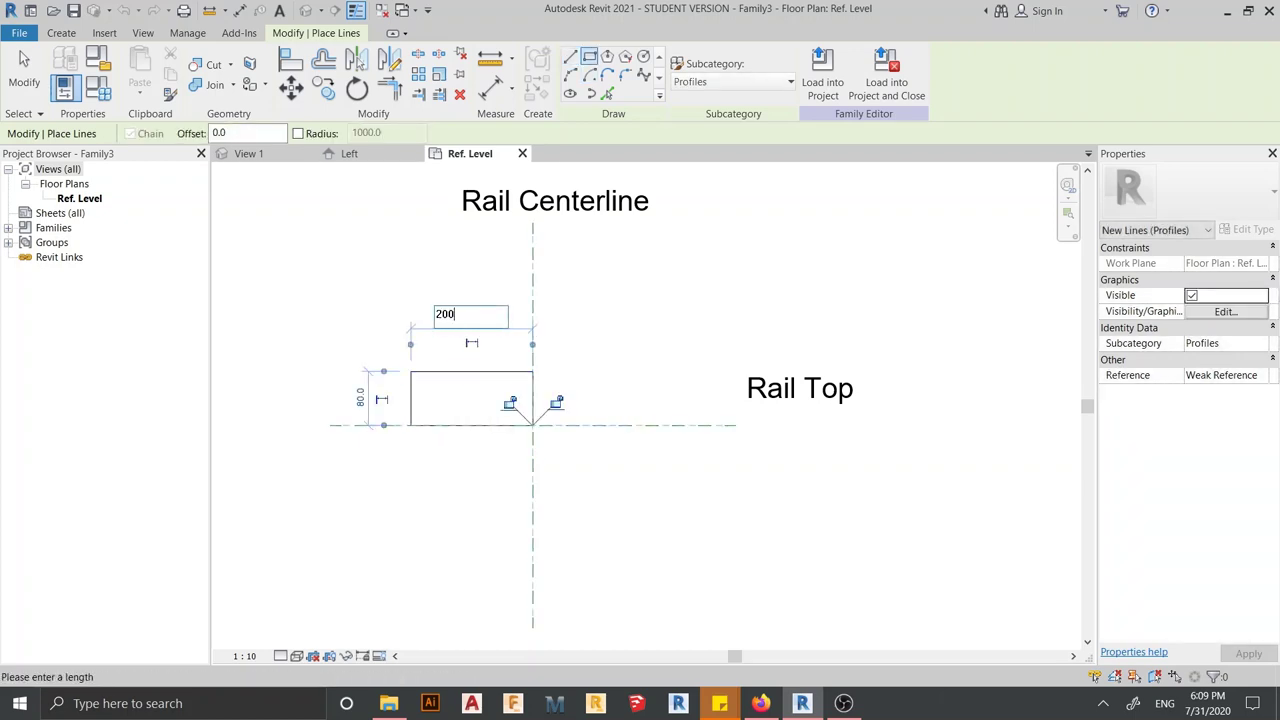
pyautogui.press('Return')
pyautogui.click(347, 397)
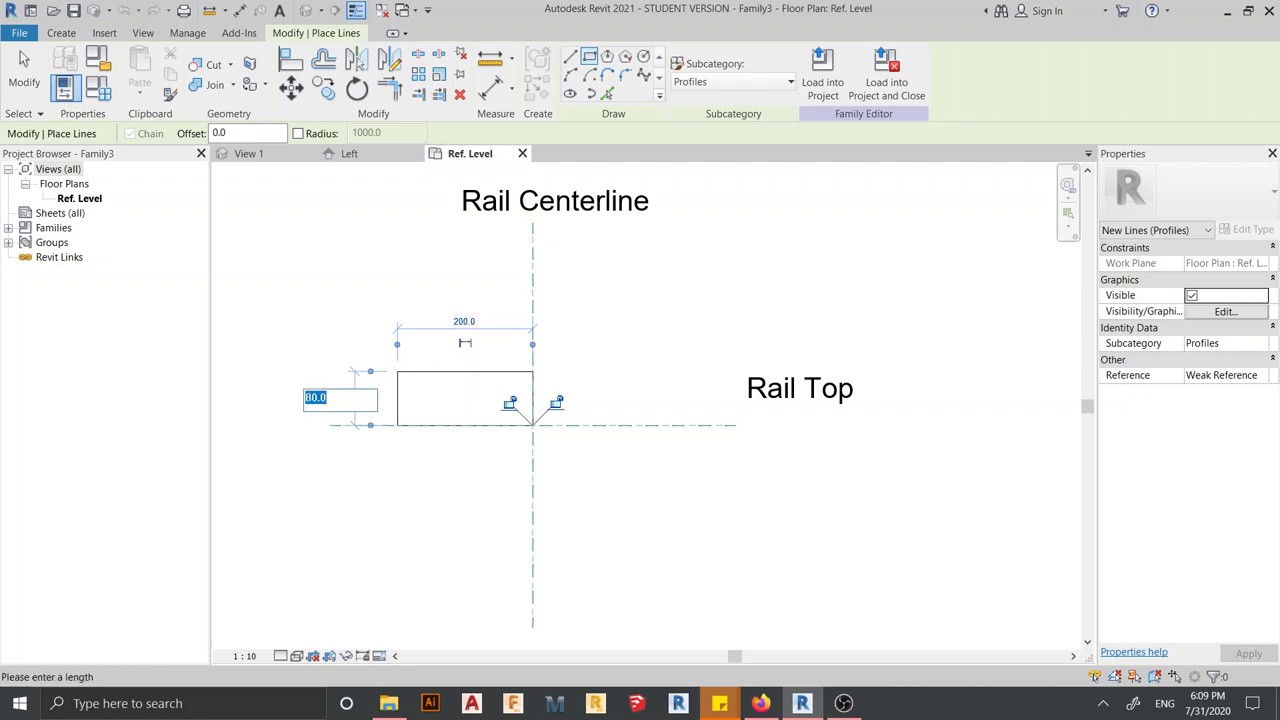
pyautogui.write('0')
pyautogui.press('Return')
pyautogui.press('Escape')
pyautogui.press('Escape')
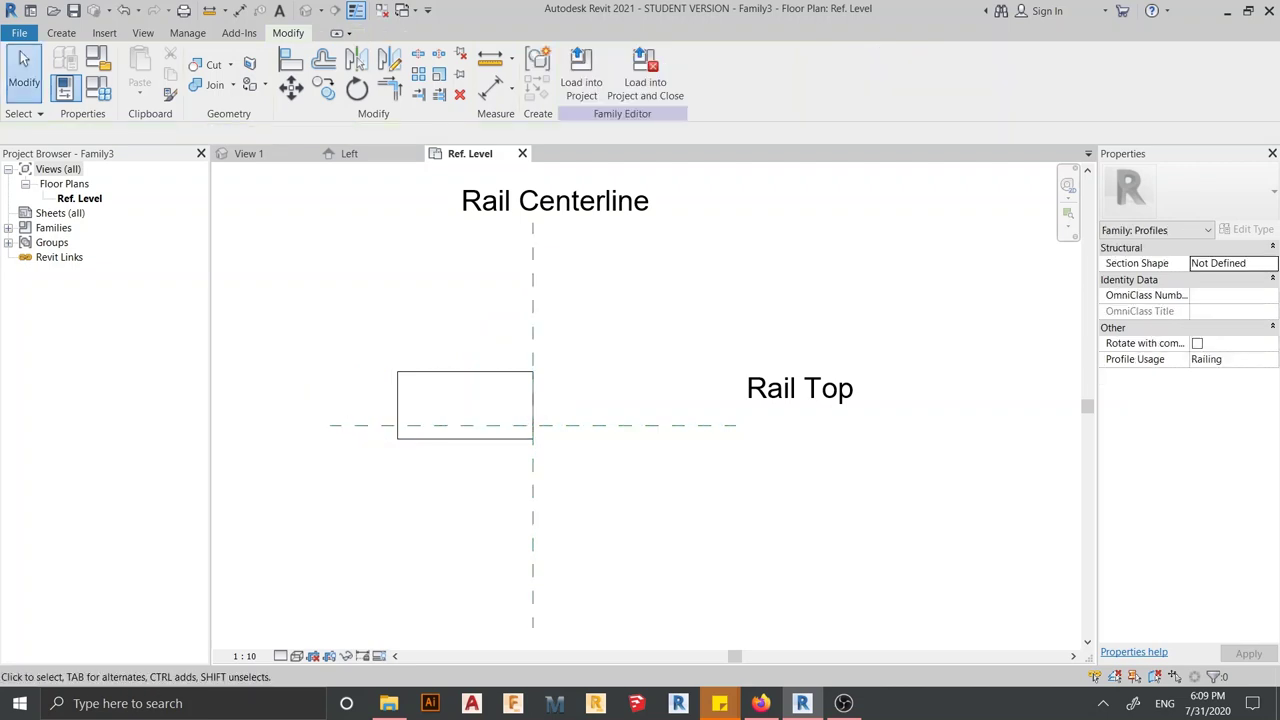
# Move the rectangle so it centres on Rail Centerline with its bottom on Rail Top
pyautogui.moveTo(216, 214); pyautogui.dragTo(565, 481)
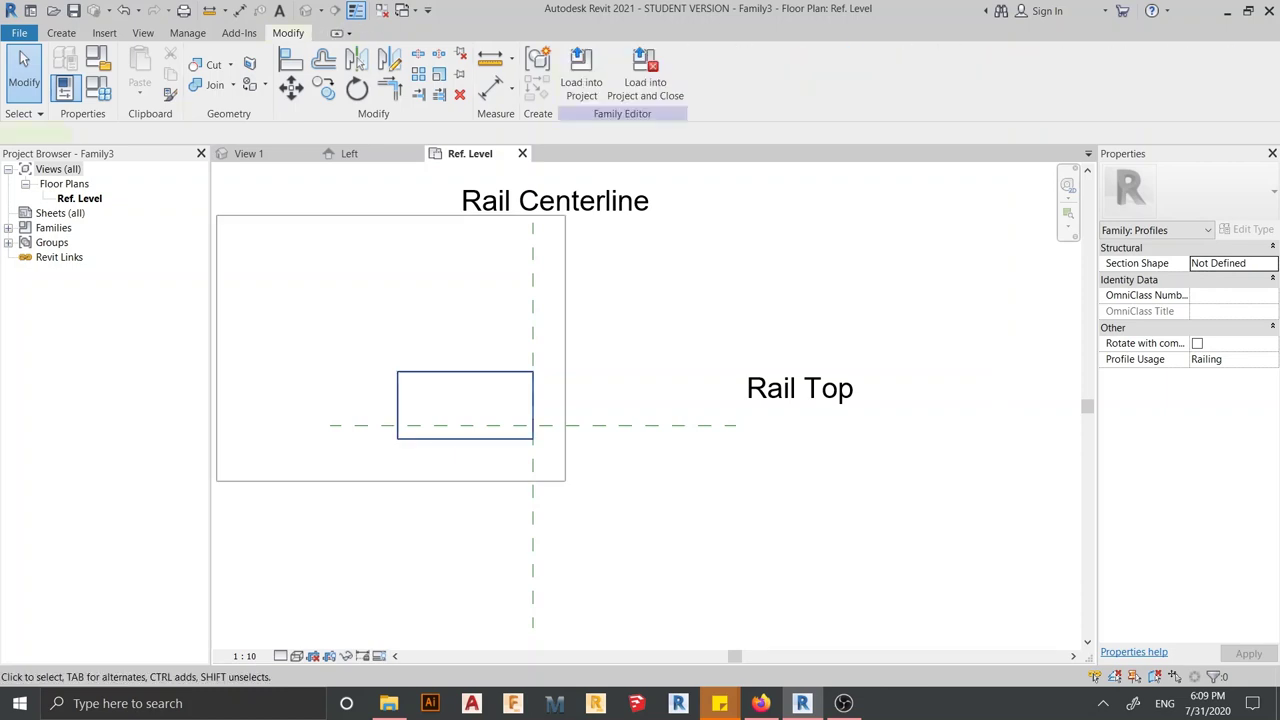
pyautogui.scroll(-3, 1050, 247)
pyautogui.moveTo(497, 281); pyautogui.dragTo(718, 471)
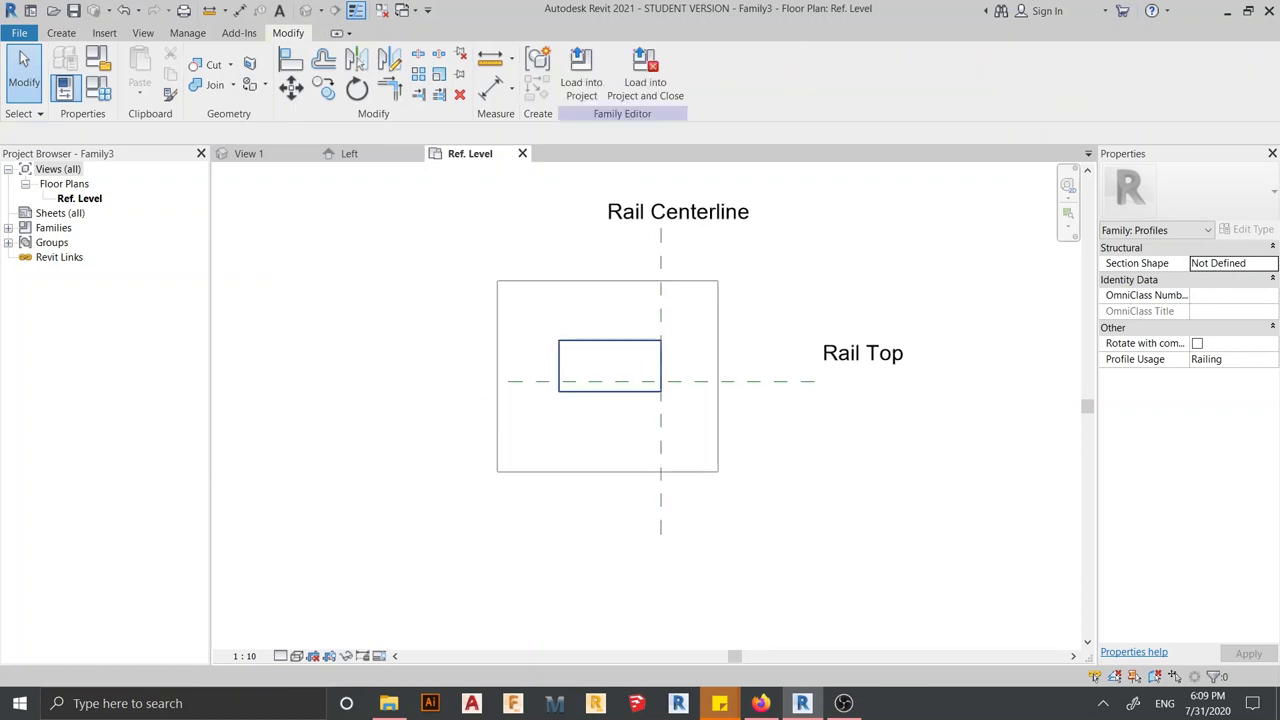
pyautogui.moveTo(718, 471); pyautogui.dragTo(624, 485, button='middle')
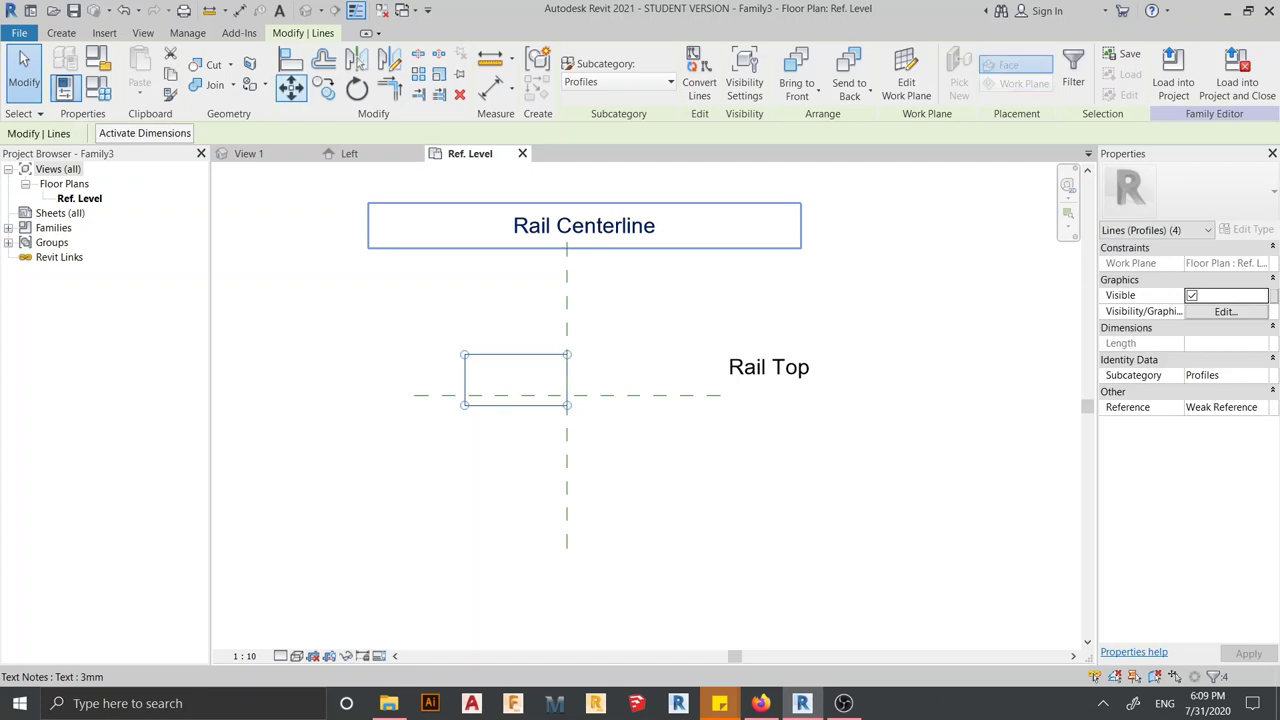
pyautogui.scroll(2, 536, 446)
pyautogui.click(290, 87)
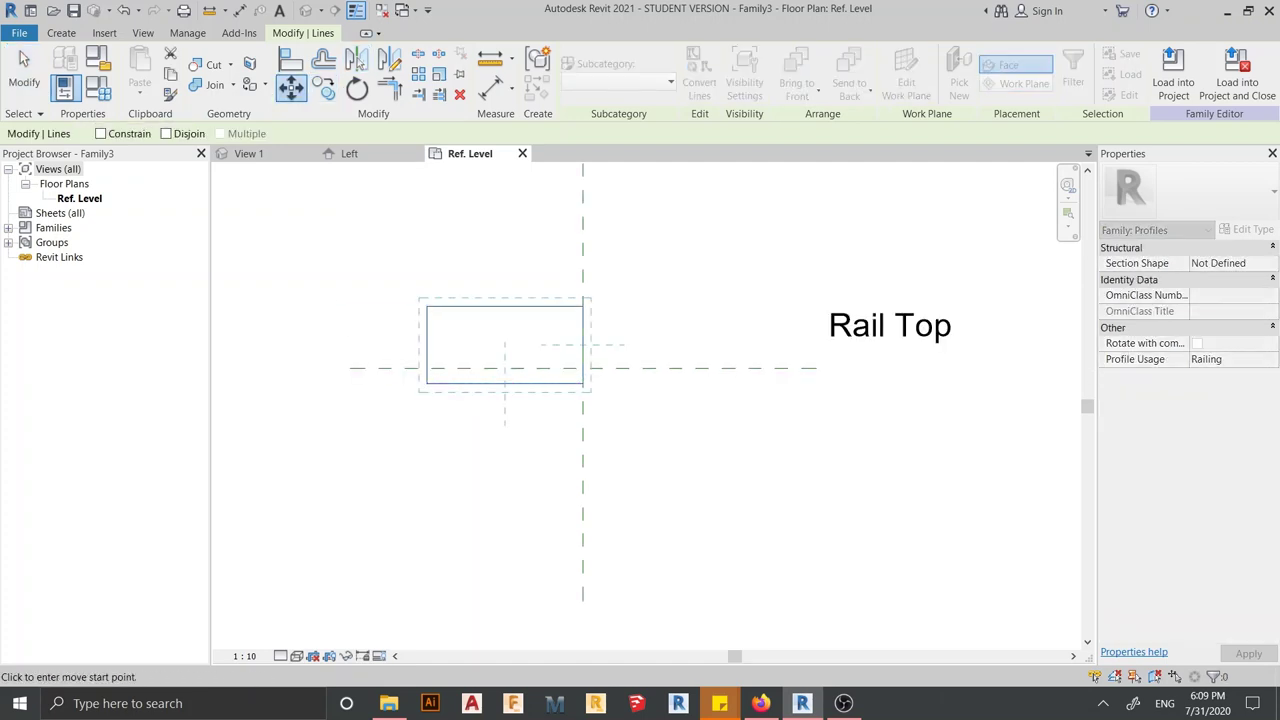
pyautogui.click(505, 383)
pyautogui.click(583, 368)
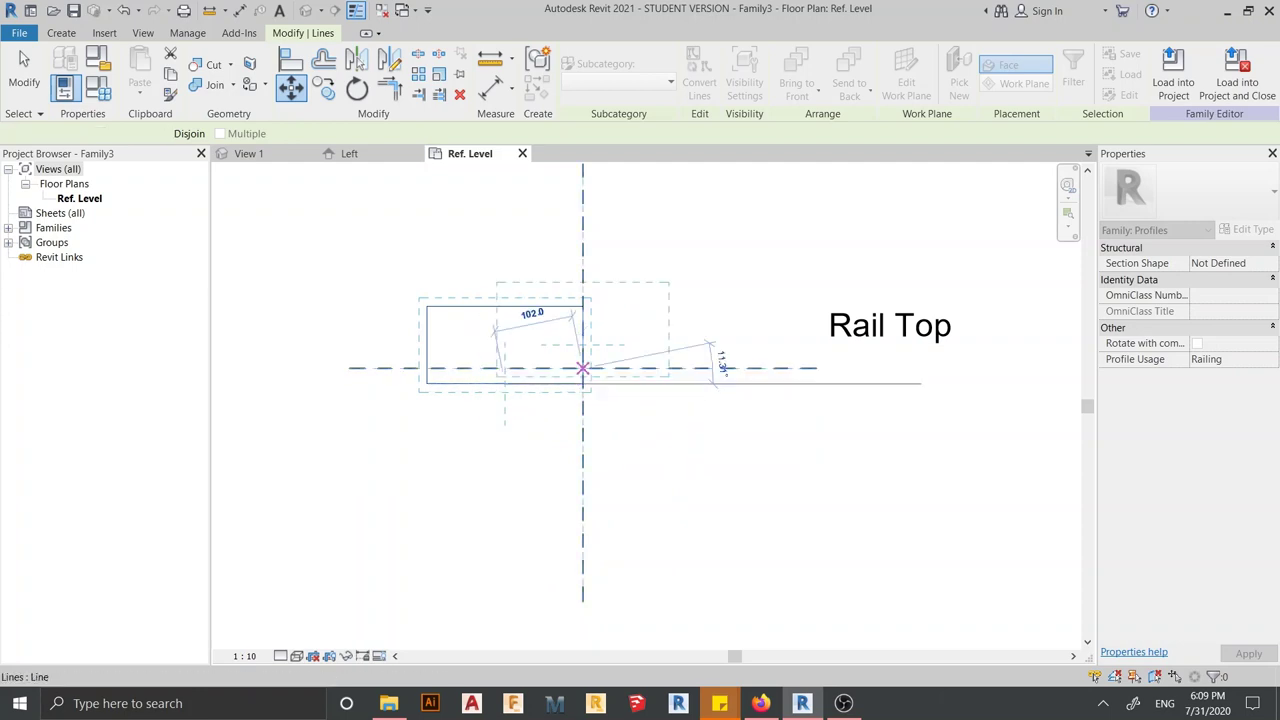
pyautogui.press('Escape')
pyautogui.scroll(2, 517, 250)
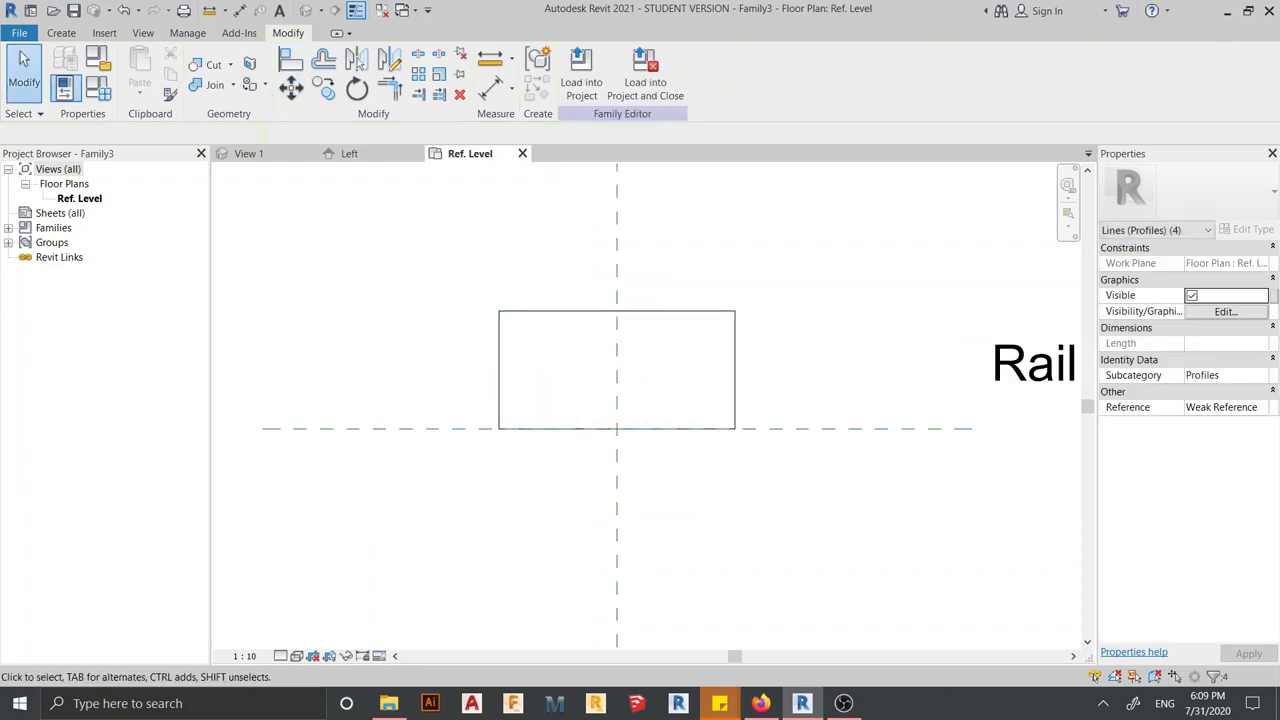
# Round the top-left and top-right corners of the rail profile with 20 mm fillet arcs
pyautogui.click(61, 33)
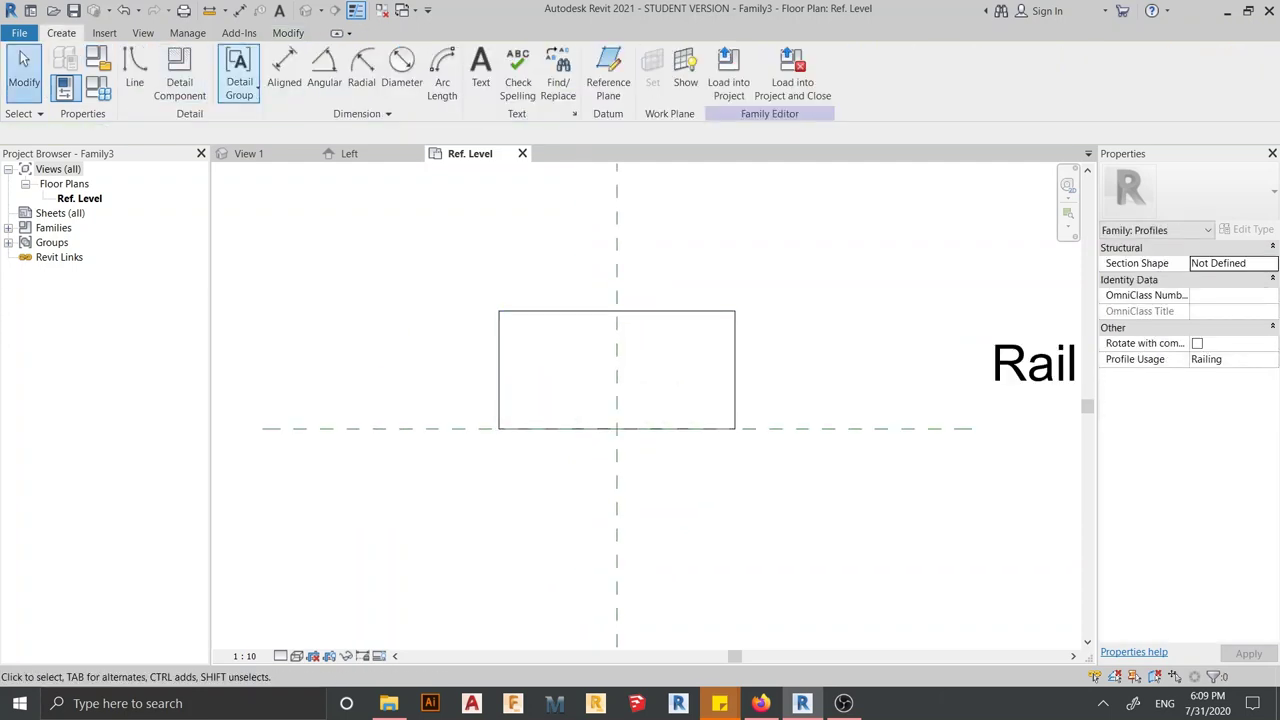
pyautogui.click(134, 62)
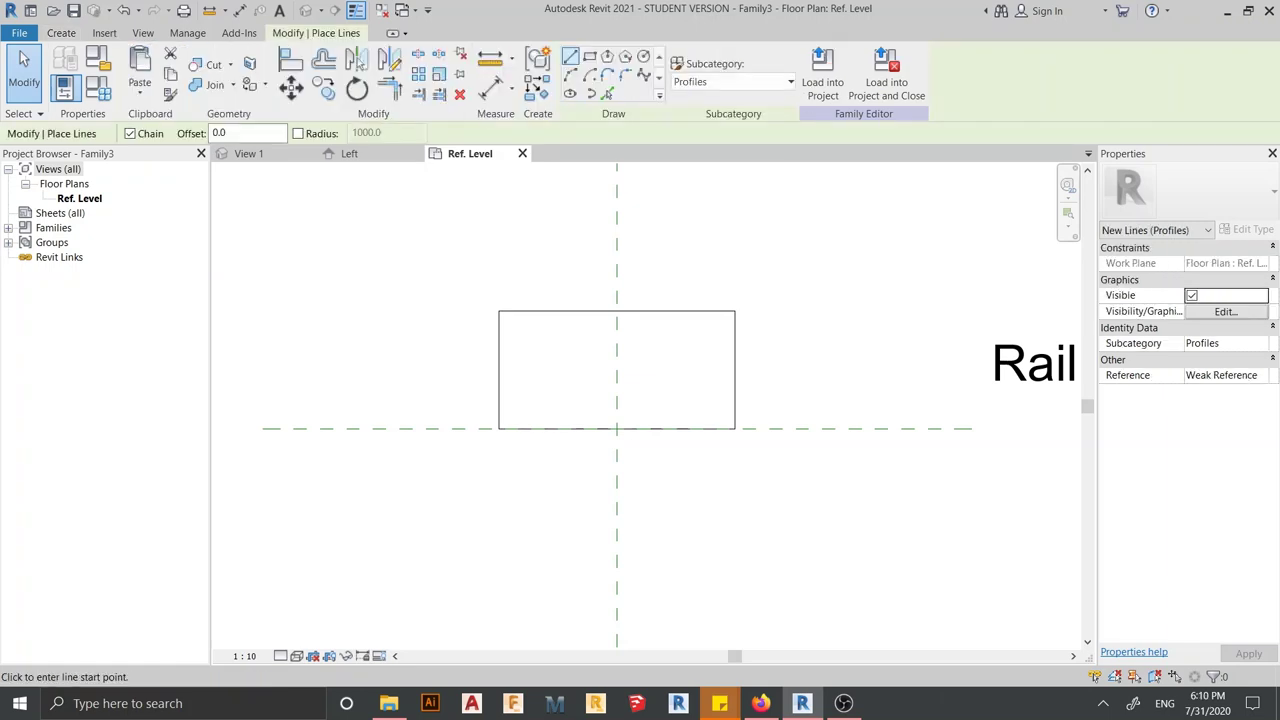
pyautogui.click(625, 74)
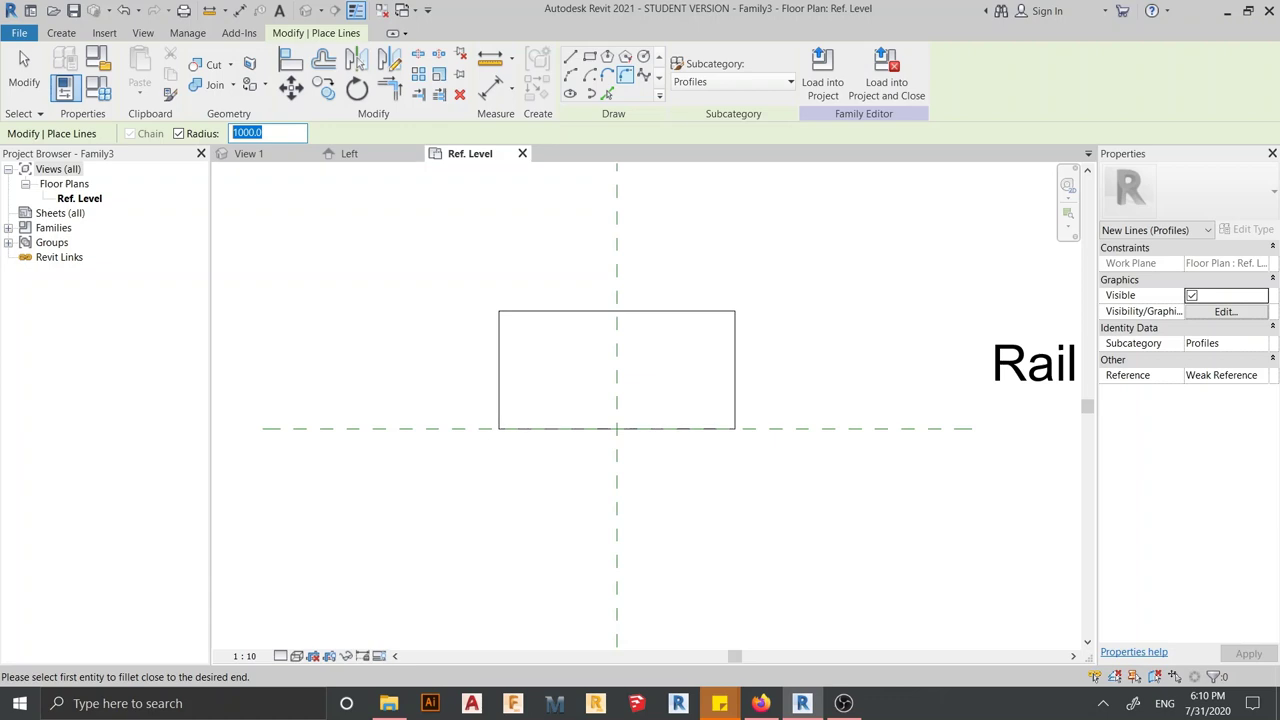
pyautogui.click(268, 133)
pyautogui.write('20')
pyautogui.click(499, 370)
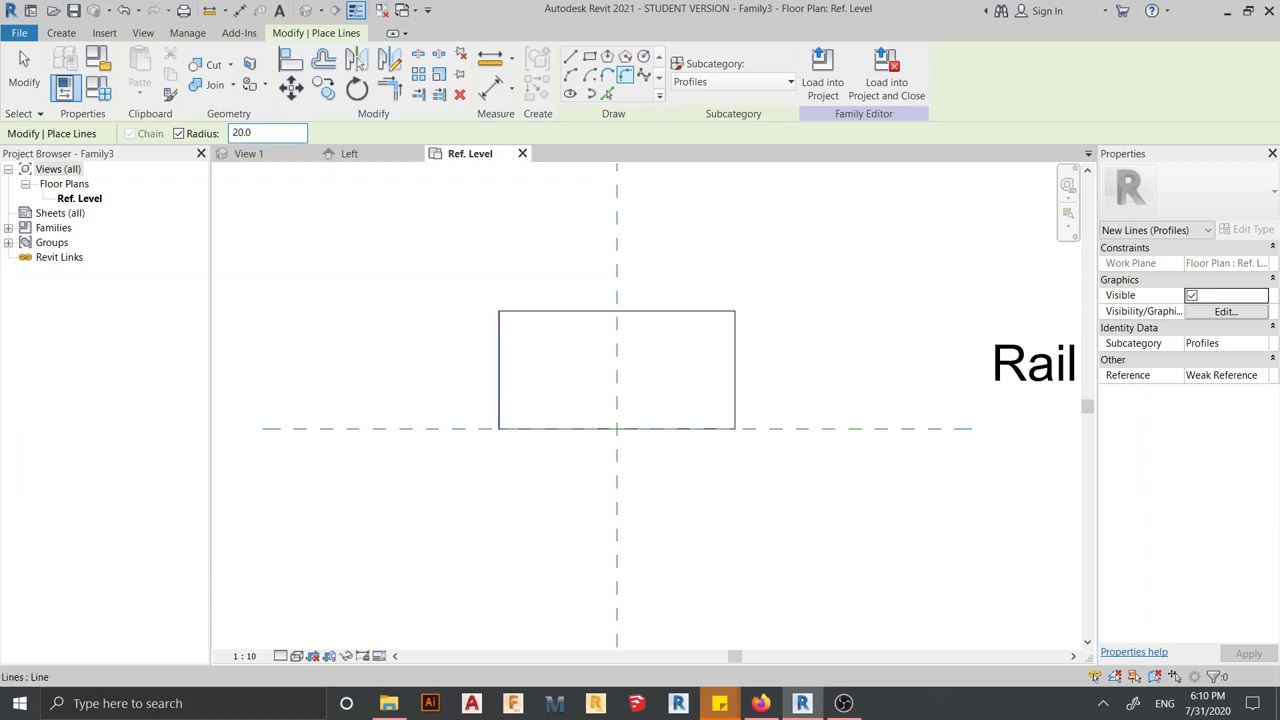
pyautogui.click(600, 311)
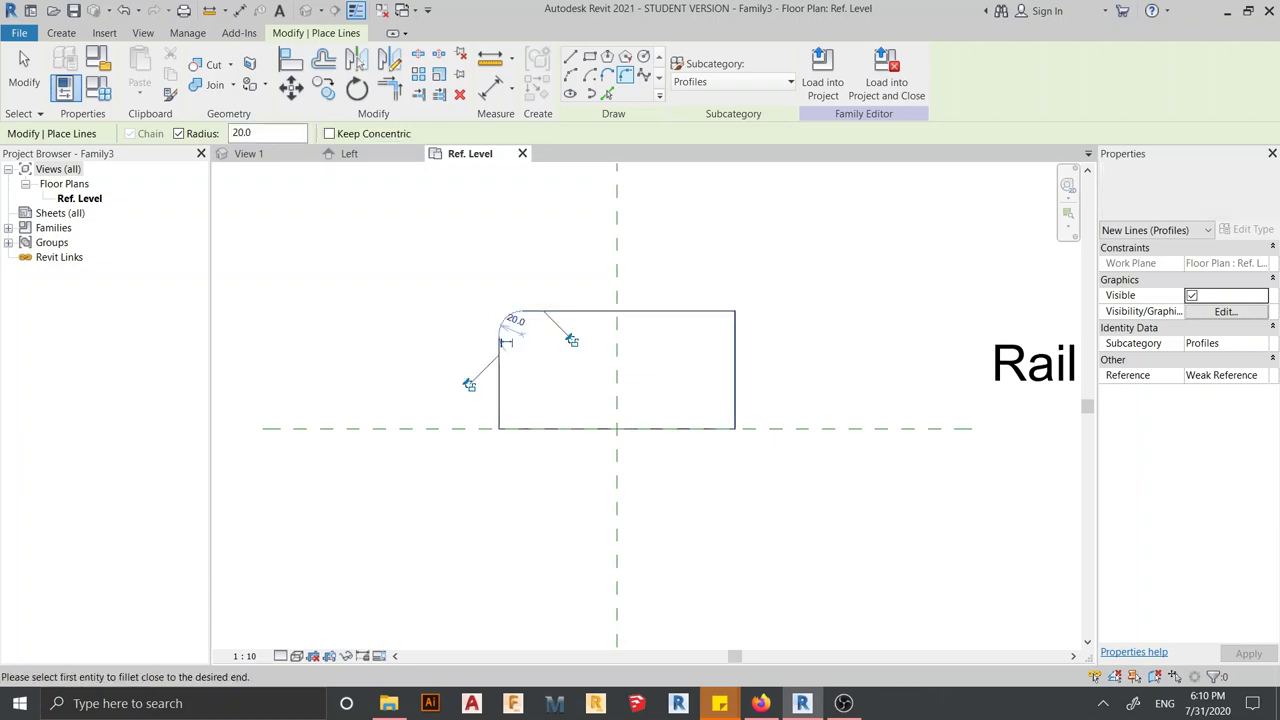
pyautogui.click(735, 370)
pyautogui.click(660, 311)
pyautogui.press('Escape')
pyautogui.press('Escape')
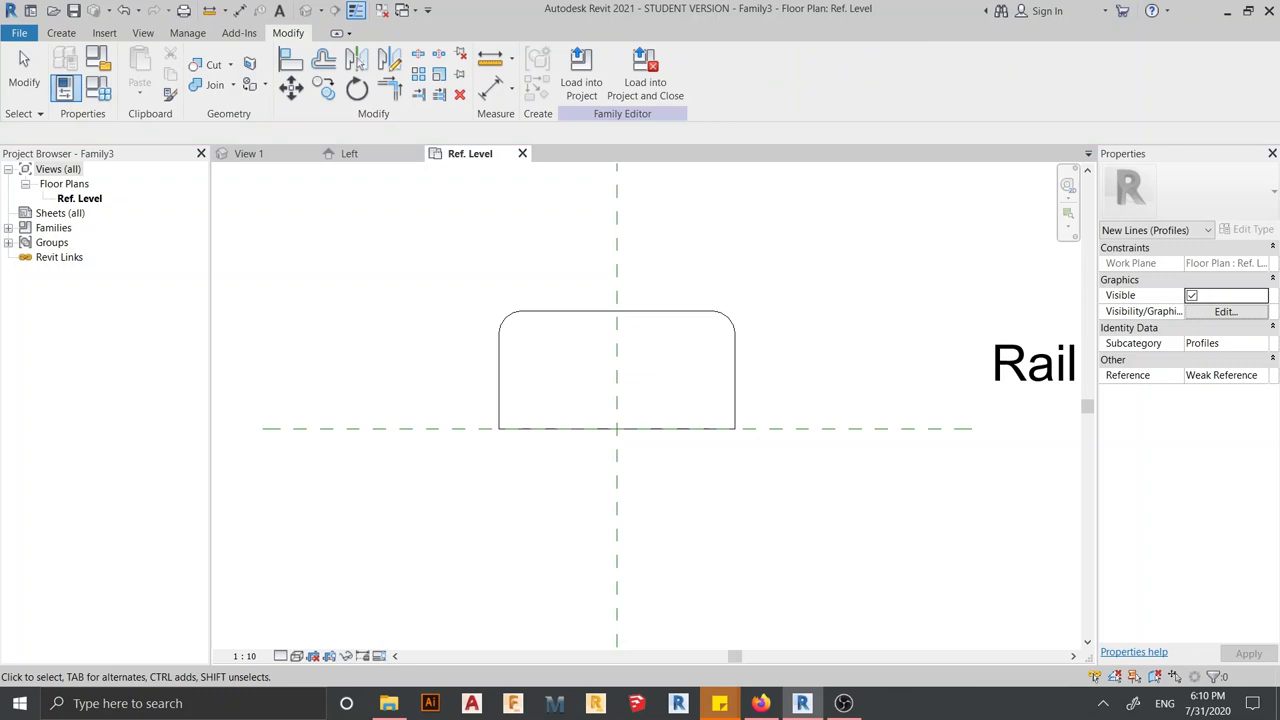
pyautogui.scroll(-3, 640, 360)
pyautogui.moveTo(400, 320); pyautogui.dragTo(570, 320, button='middle')
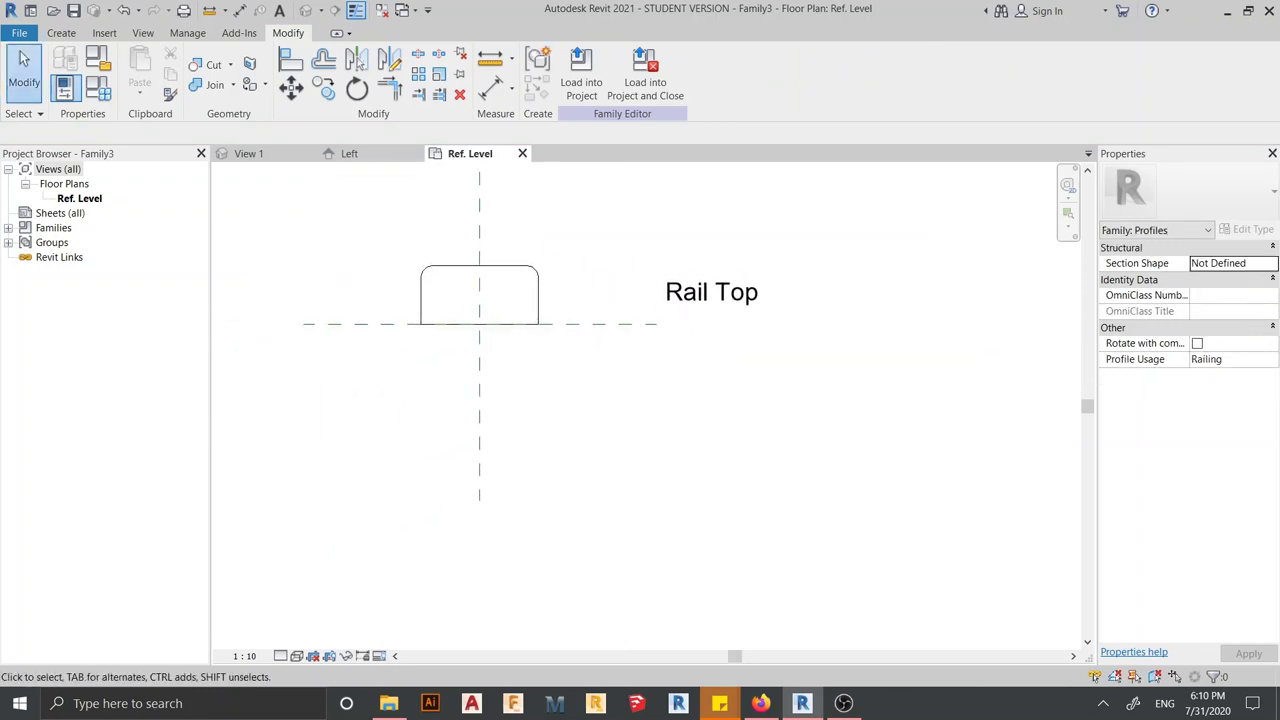
pyautogui.moveTo(480, 300); pyautogui.dragTo(475, 306, button='middle')
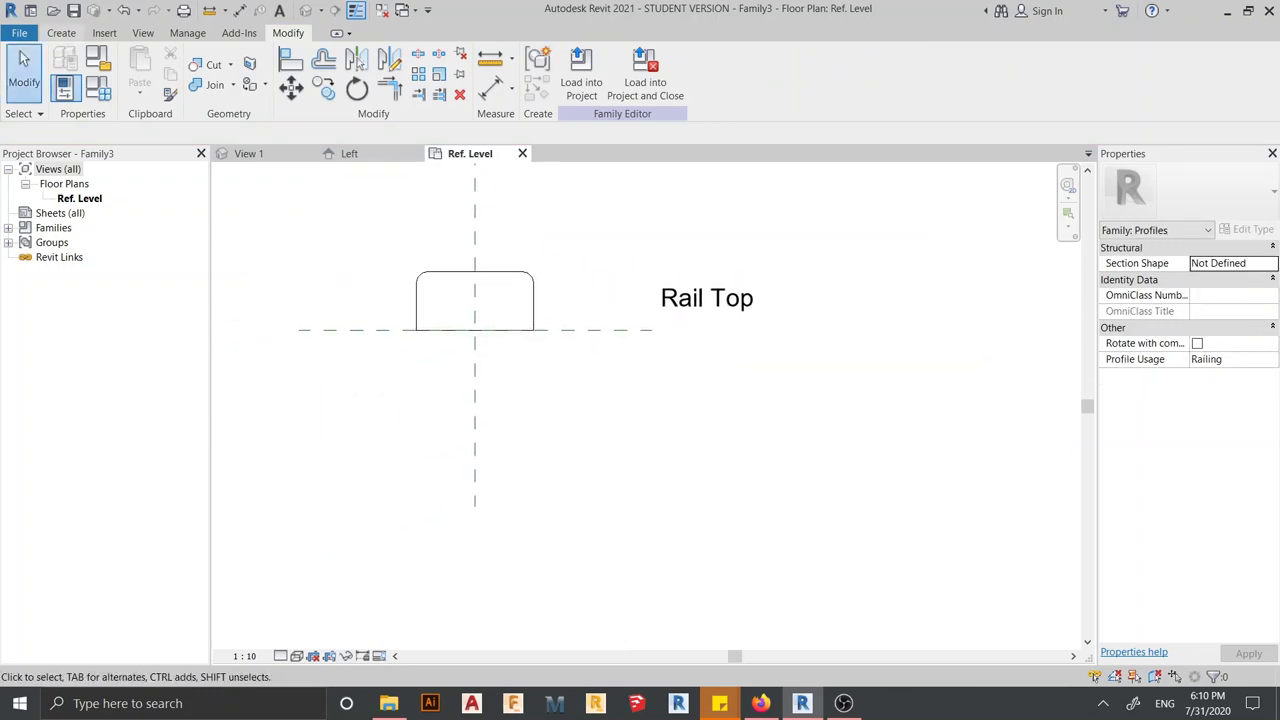
# Create a new family from the English Metric Profile-Rail.rft template
pyautogui.click(19, 32)
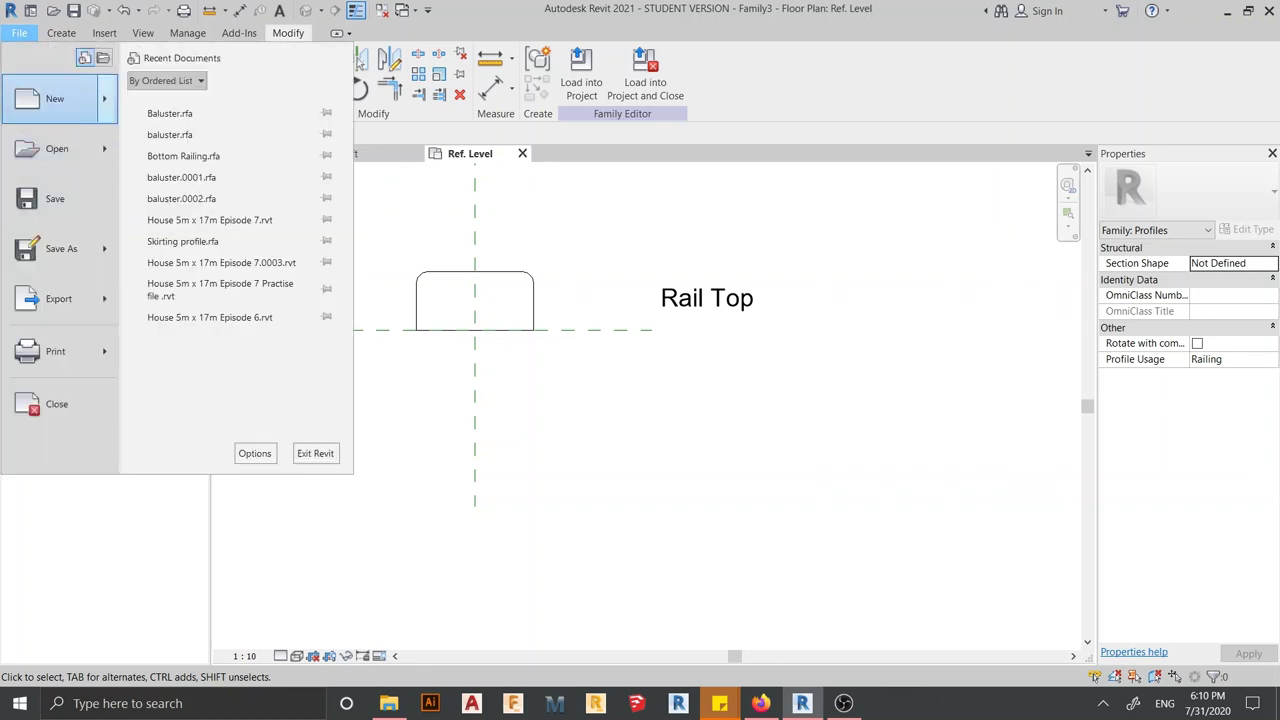
pyautogui.click(170, 145)
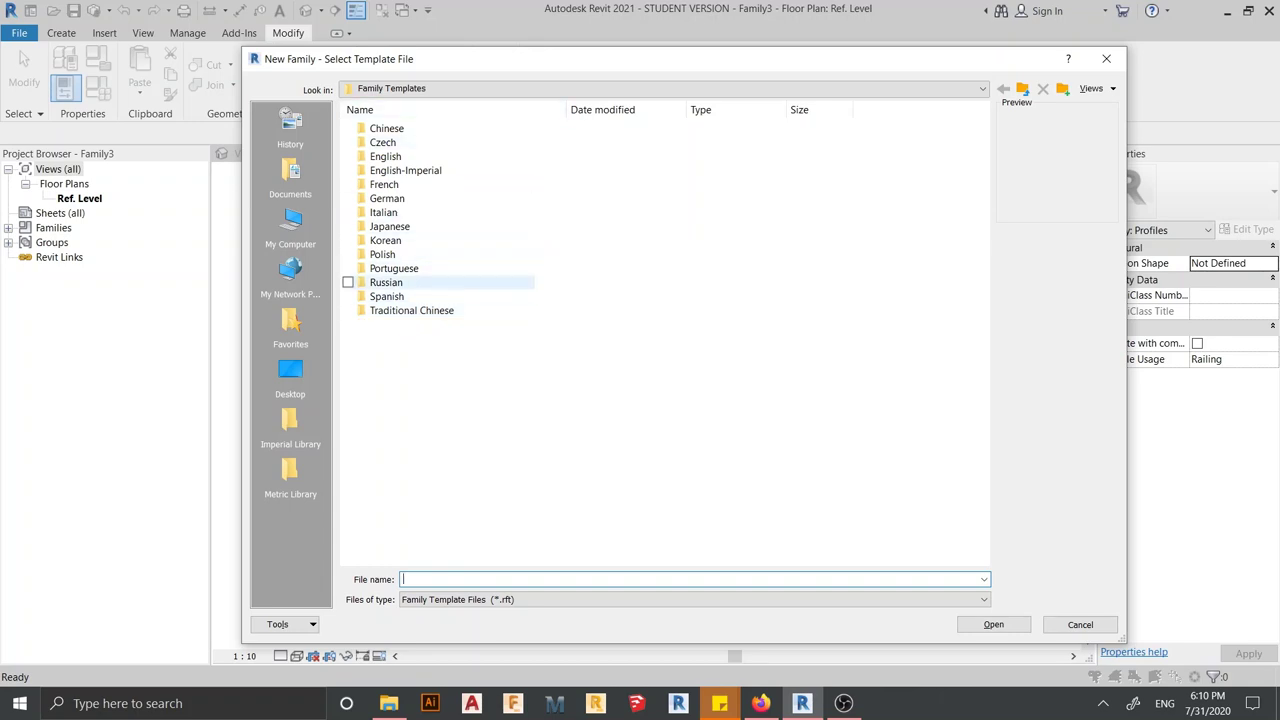
pyautogui.click(385, 156)
pyautogui.doubleClick(385, 156)
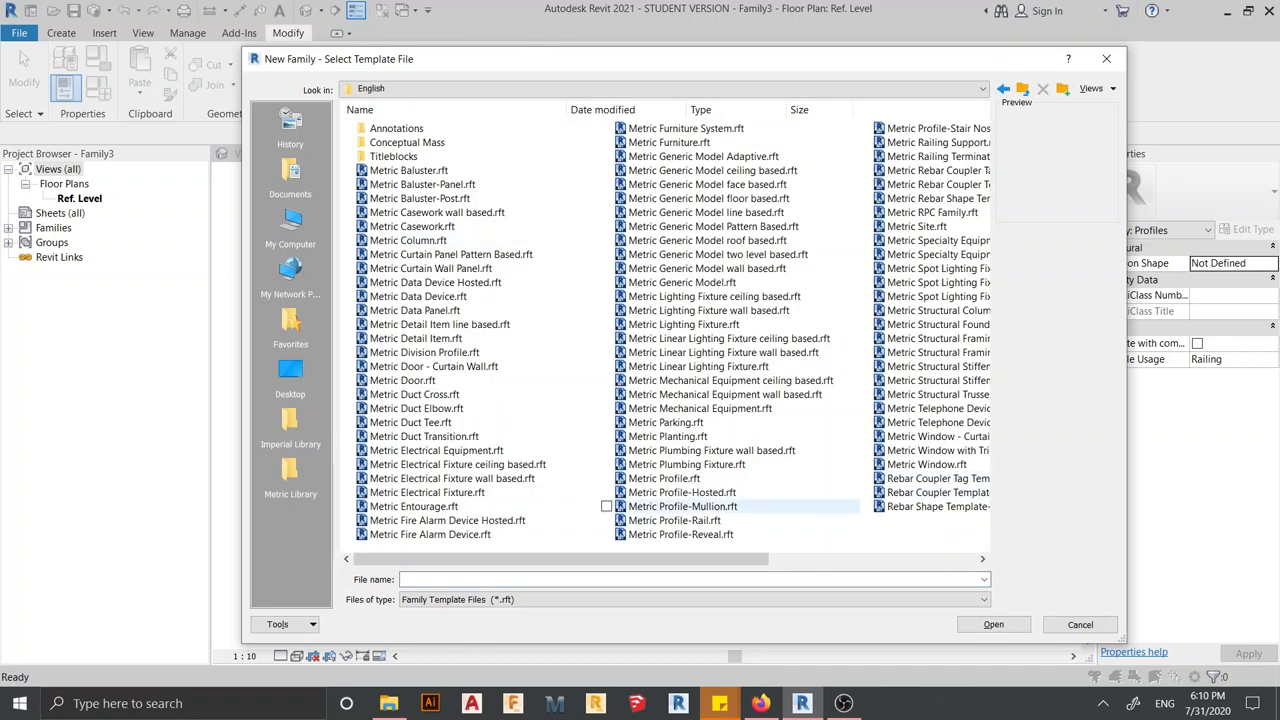
pyautogui.click(674, 520)
pyautogui.press('Return')
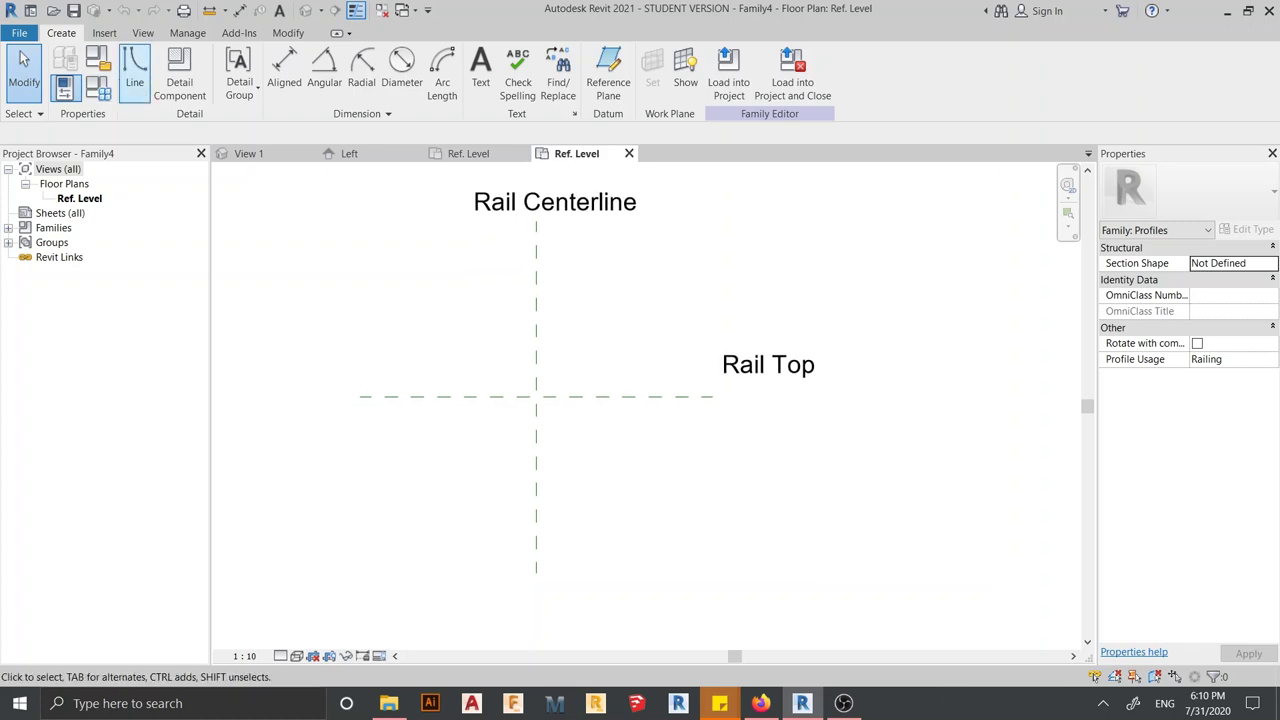
# Draw a rectangle from the Rail Top plane intersection and set its width to 200
pyautogui.click(135, 68)
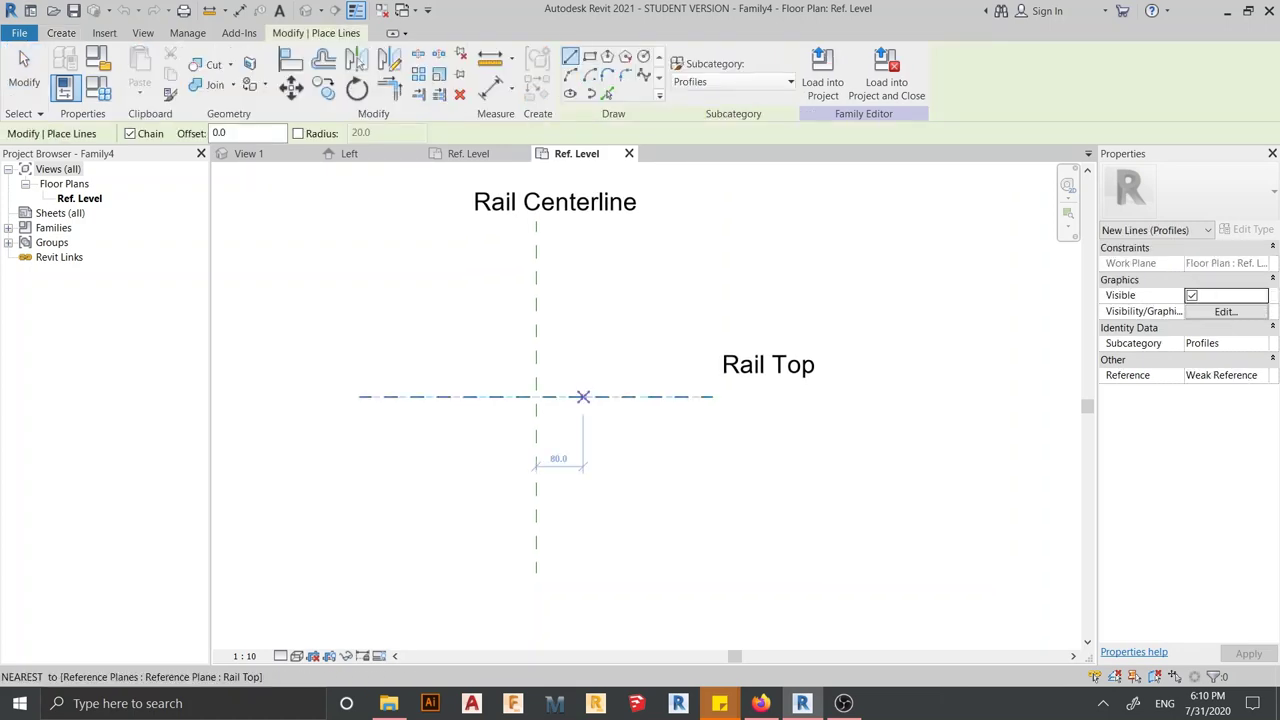
pyautogui.click(536, 397)
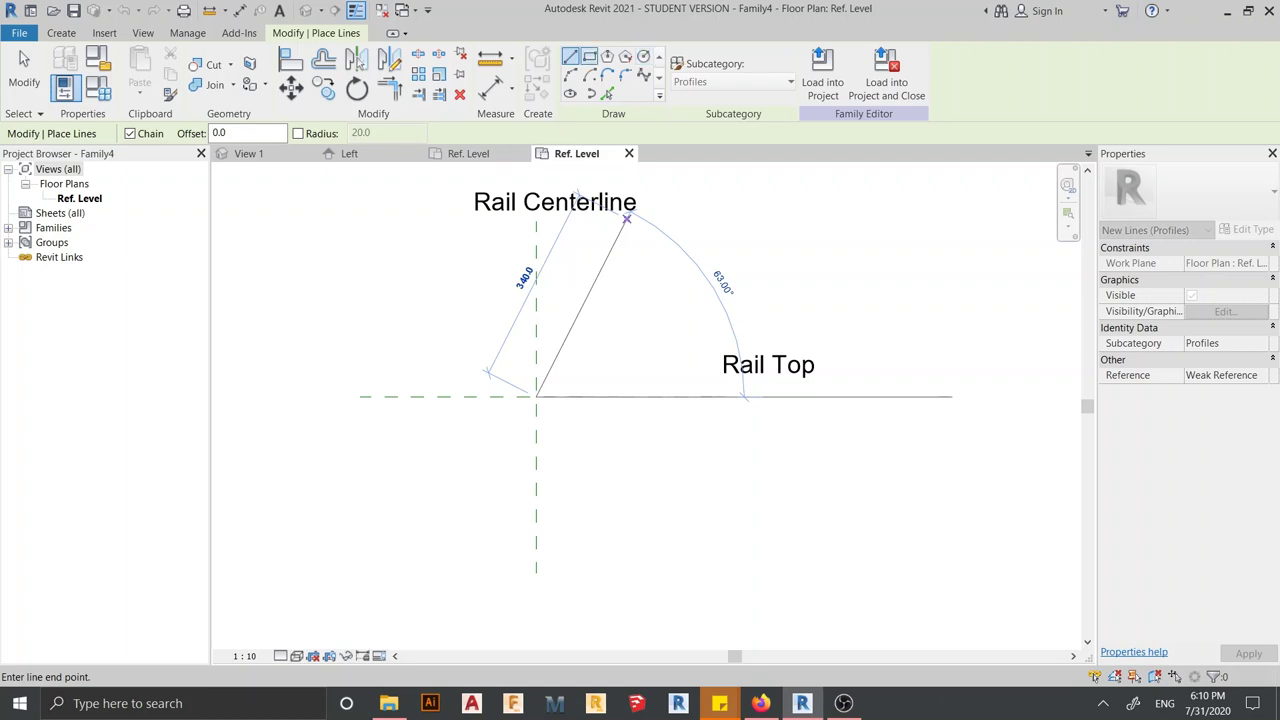
pyautogui.press('Escape')
pyautogui.press('Escape')
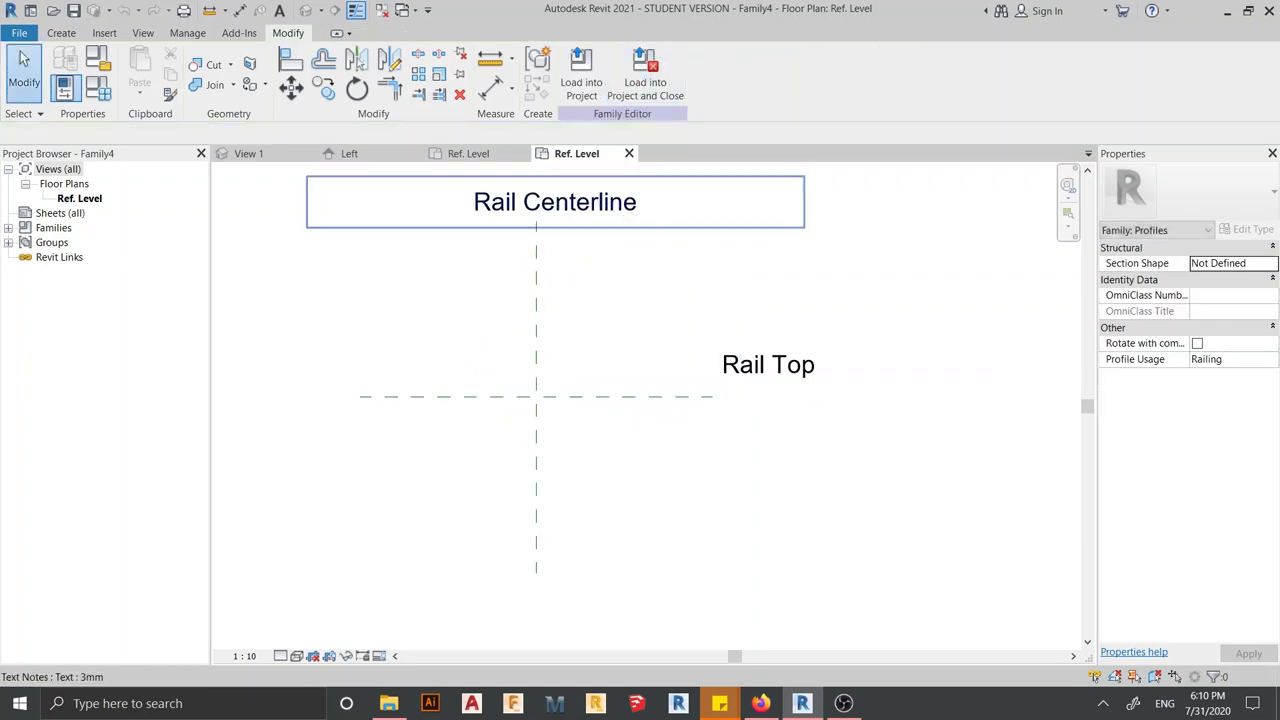
pyautogui.click(61, 32)
pyautogui.click(134, 65)
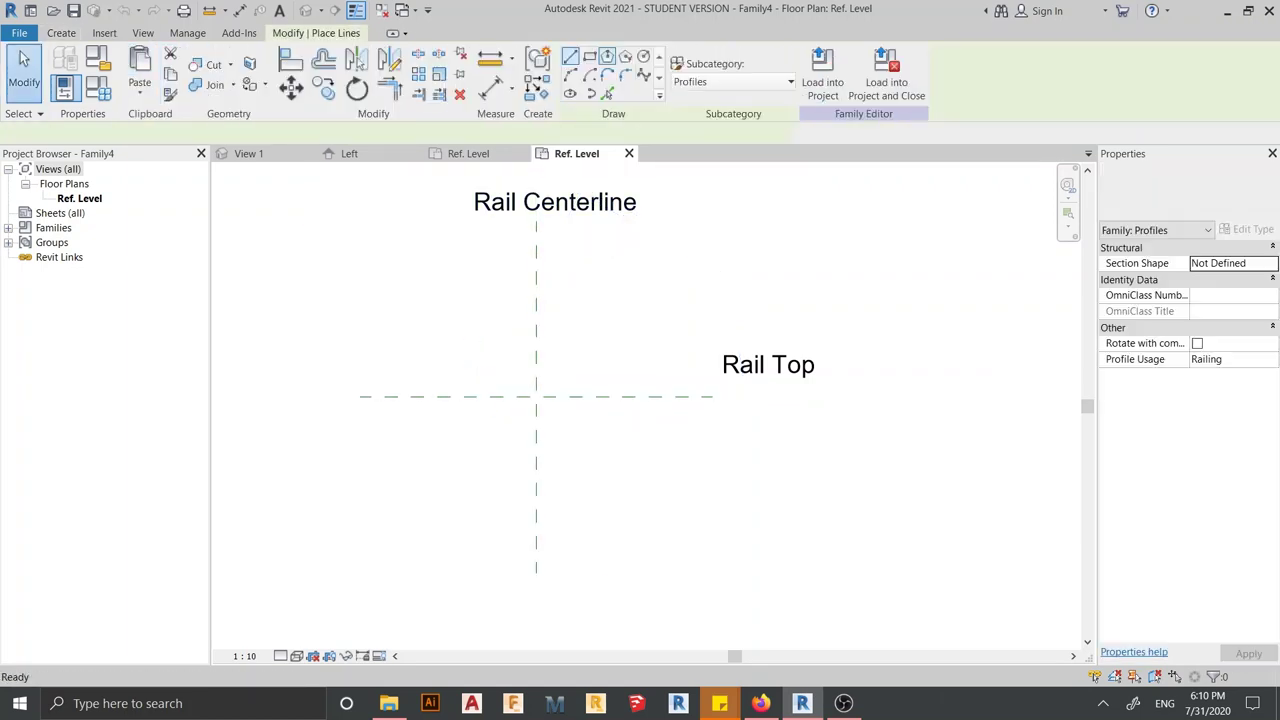
pyautogui.click(589, 56)
pyautogui.click(536, 397)
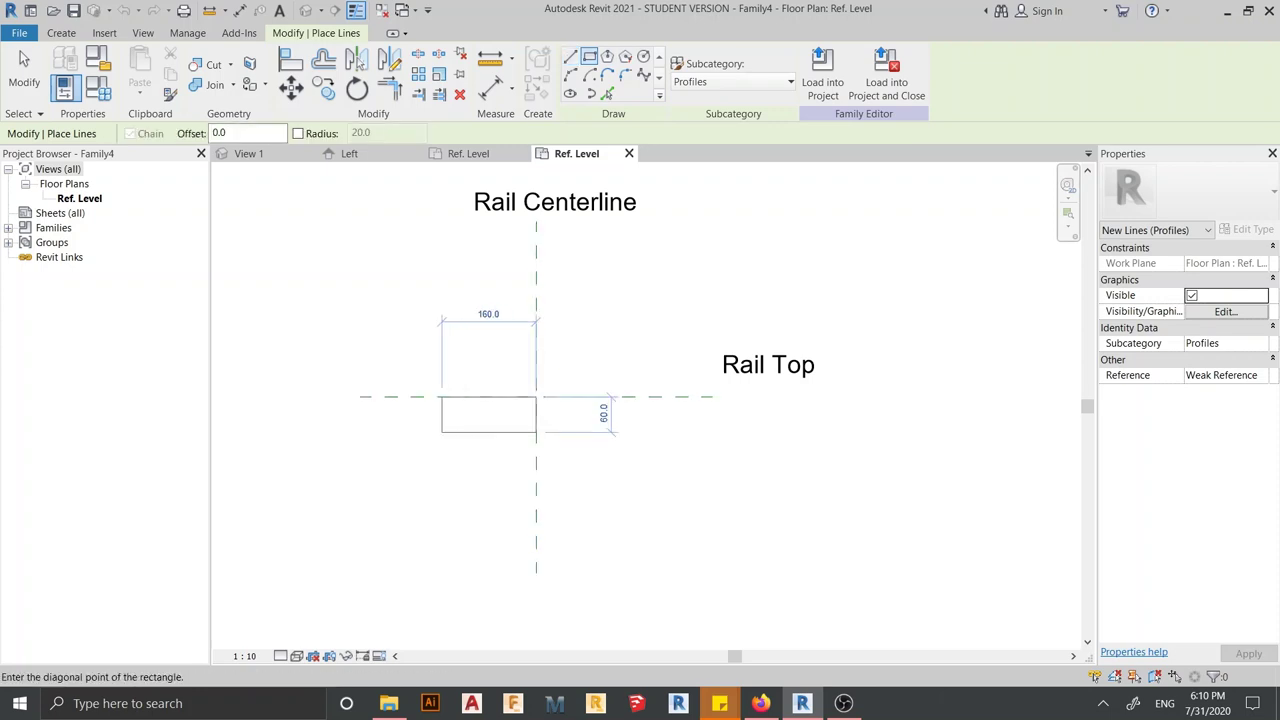
pyautogui.click(562, 371)
pyautogui.click(449, 340)
pyautogui.write('200')
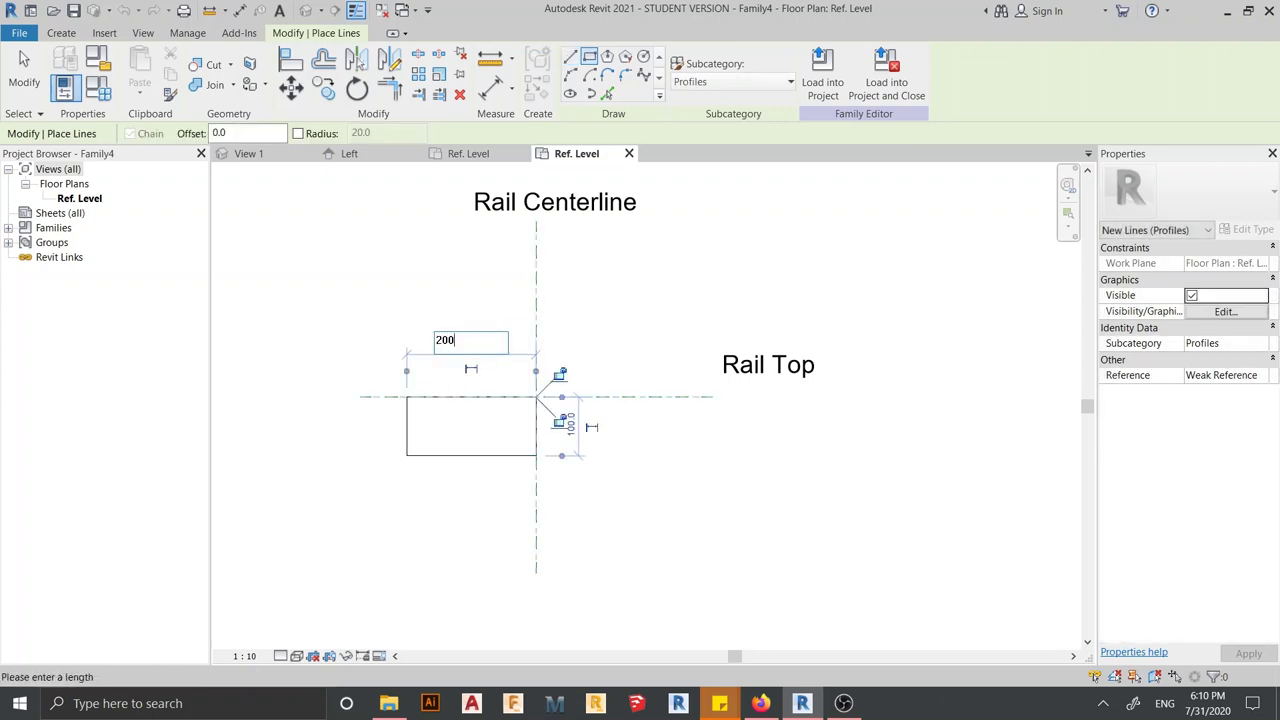
pyautogui.press('Return')
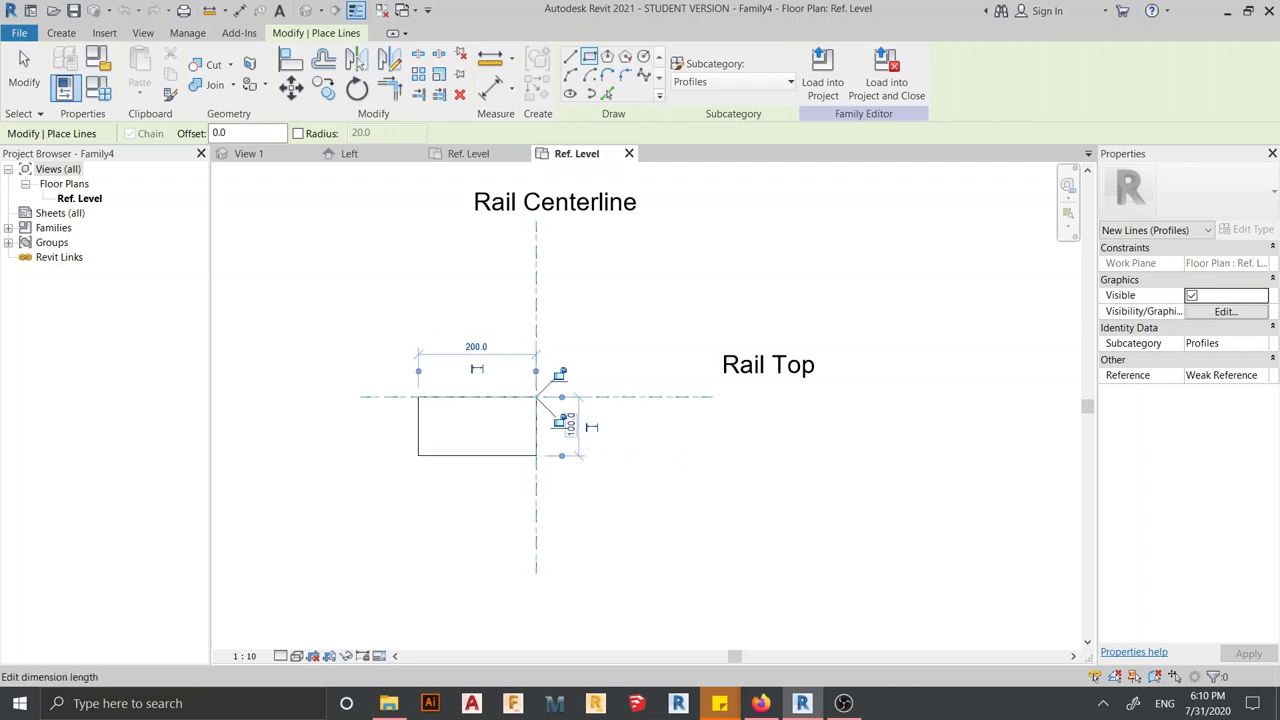
pyautogui.scroll(2, 567, 434)
pyautogui.press('Escape')
pyautogui.press('Escape')
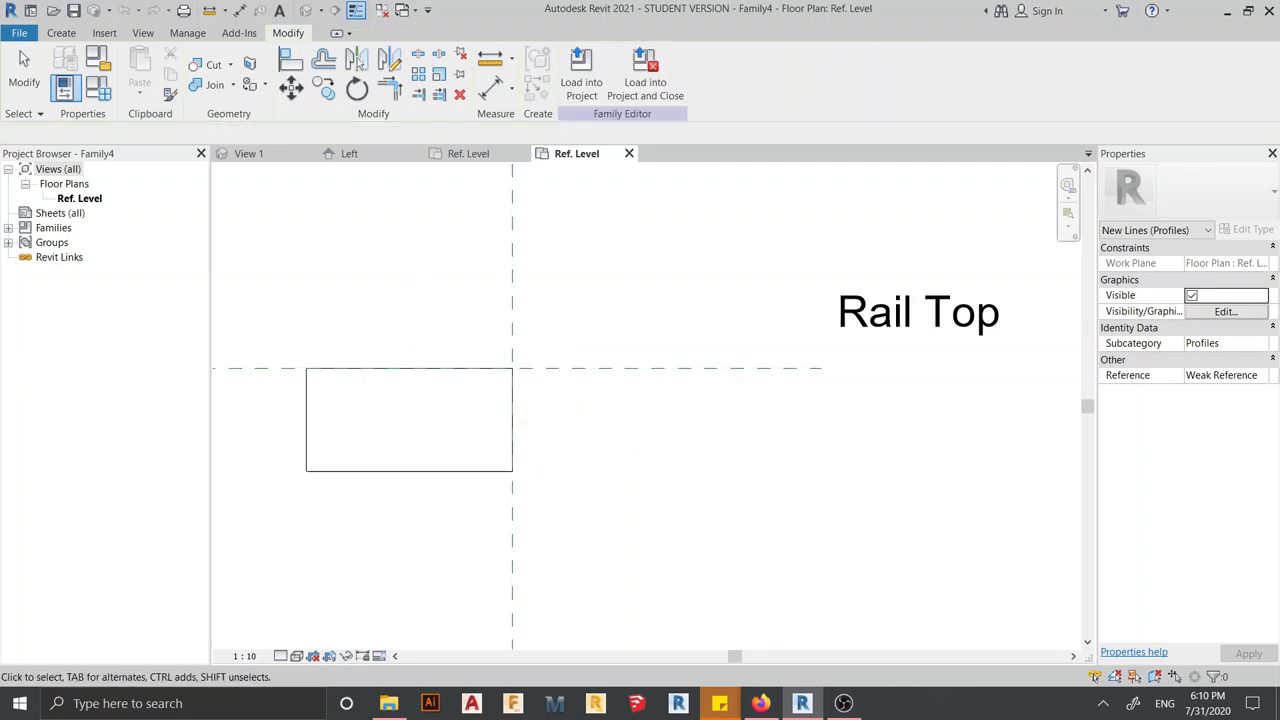
# Move the rectangle by its top-edge midpoint to centre it on Rail Centerline
pyautogui.moveTo(250, 281); pyautogui.dragTo(529, 558)
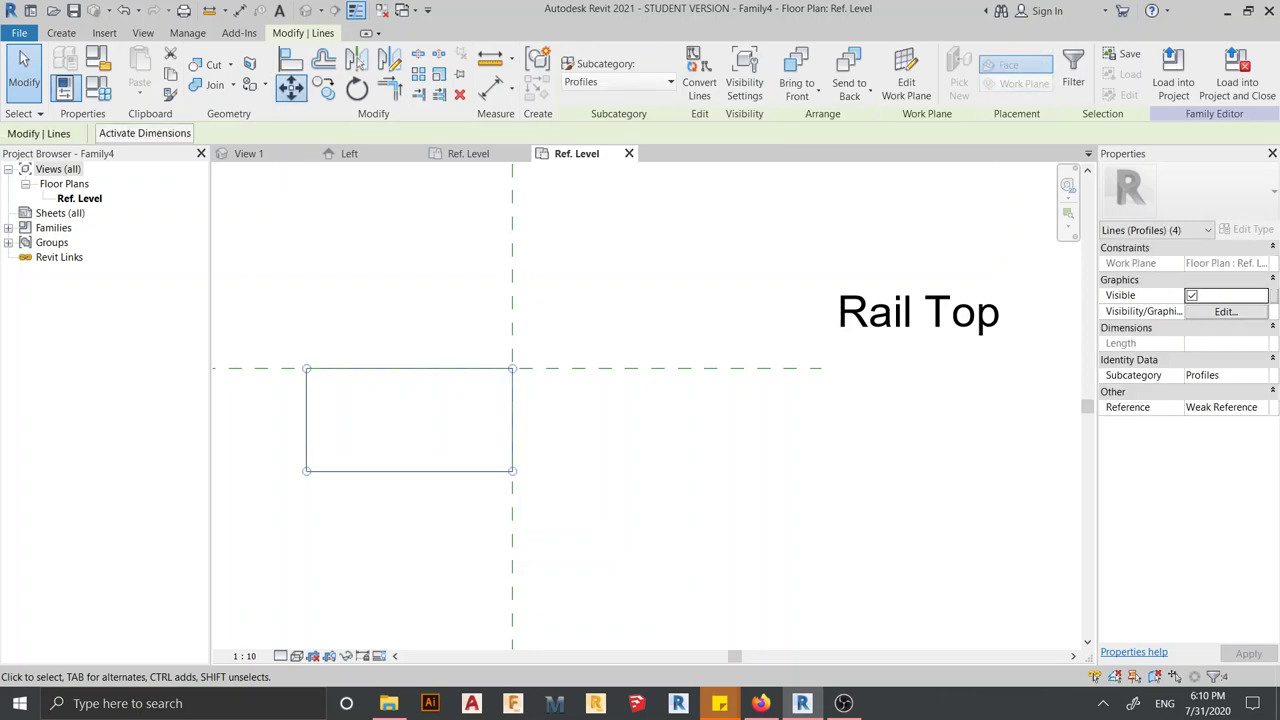
pyautogui.press('m')
pyautogui.press('v')
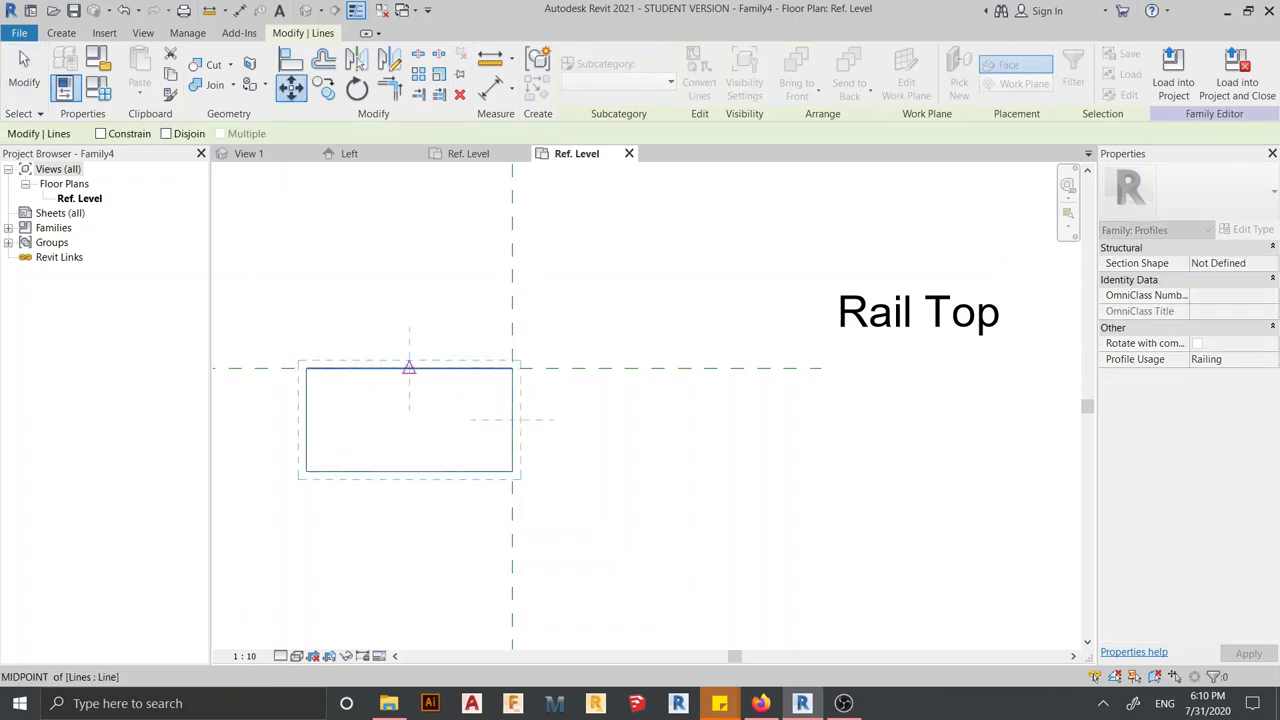
pyautogui.click(409, 368)
pyautogui.click(512, 369)
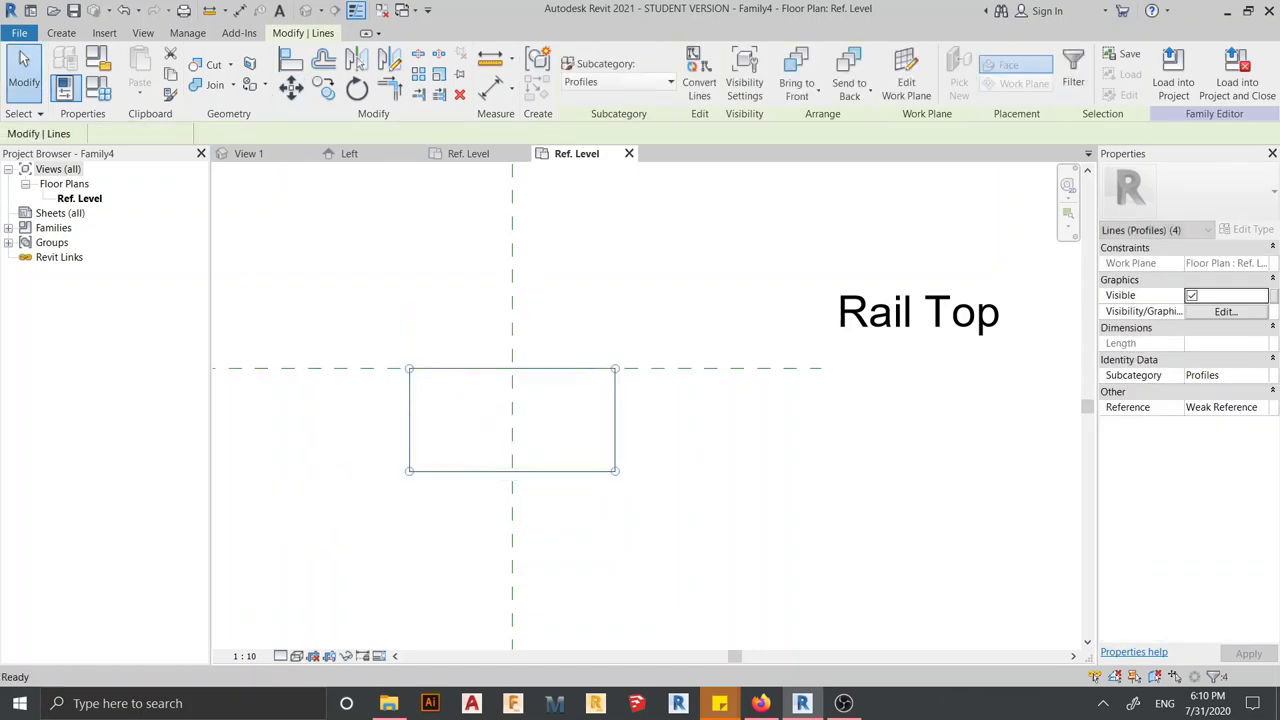
pyautogui.press('Escape')
pyautogui.scroll(-2, 600, 170)
pyautogui.scroll(-1, 421, 525)
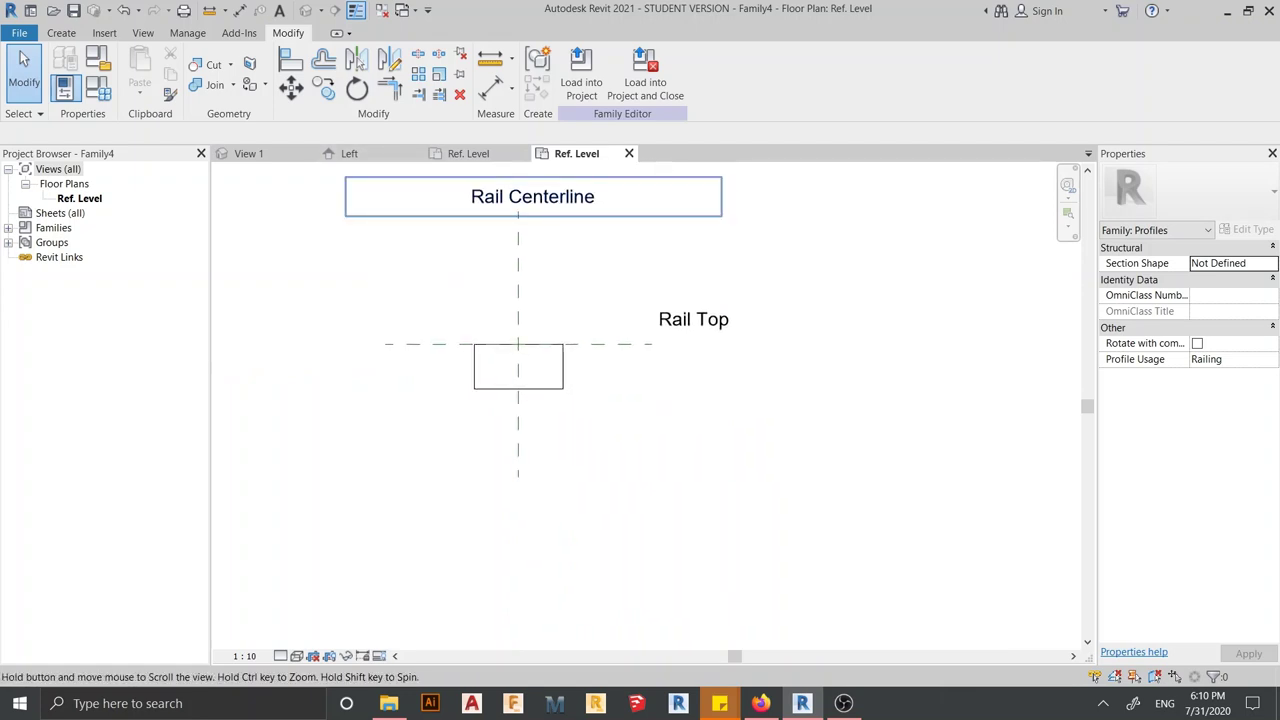
pyautogui.moveTo(421, 525); pyautogui.dragTo(404, 557, button='middle')
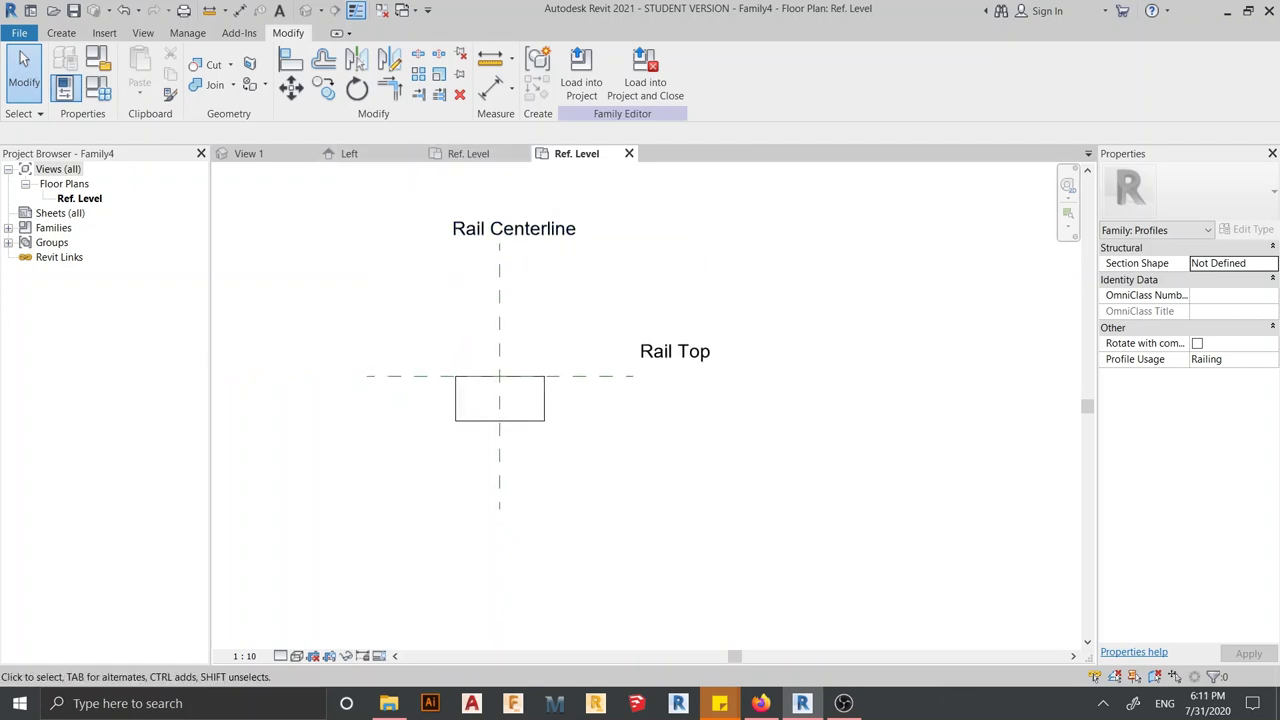
pyautogui.moveTo(500, 420); pyautogui.dragTo(487, 460, button='middle')
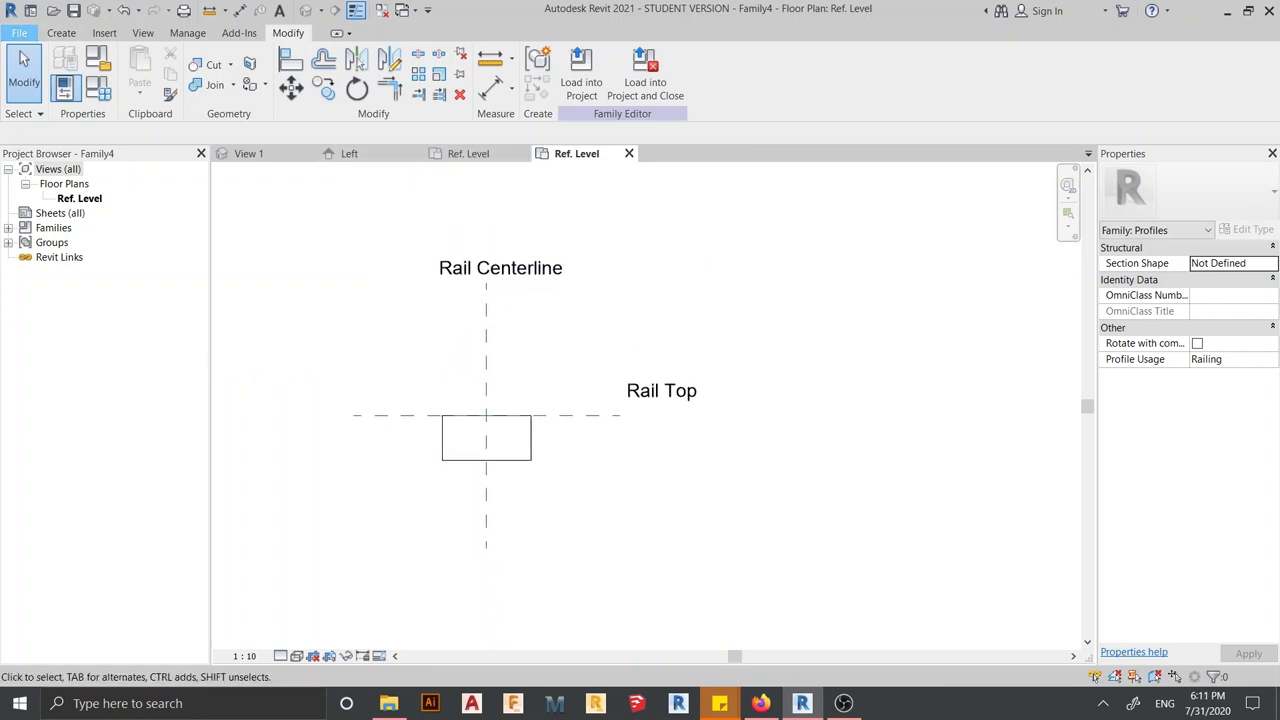
# Save Family4 as Bottom Railing.rfa, then open the New Project dialog with Ctrl+N
pyautogui.click(19, 32)
pyautogui.click(51, 200)
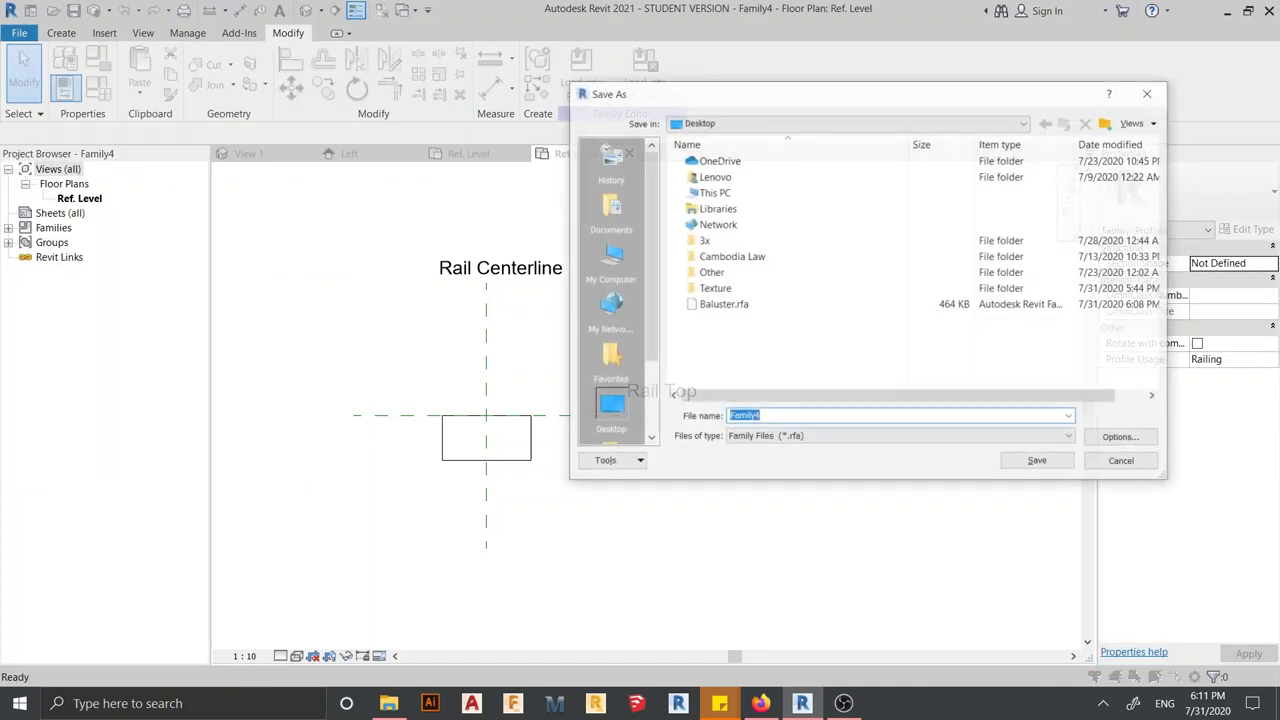
pyautogui.write('Boot')
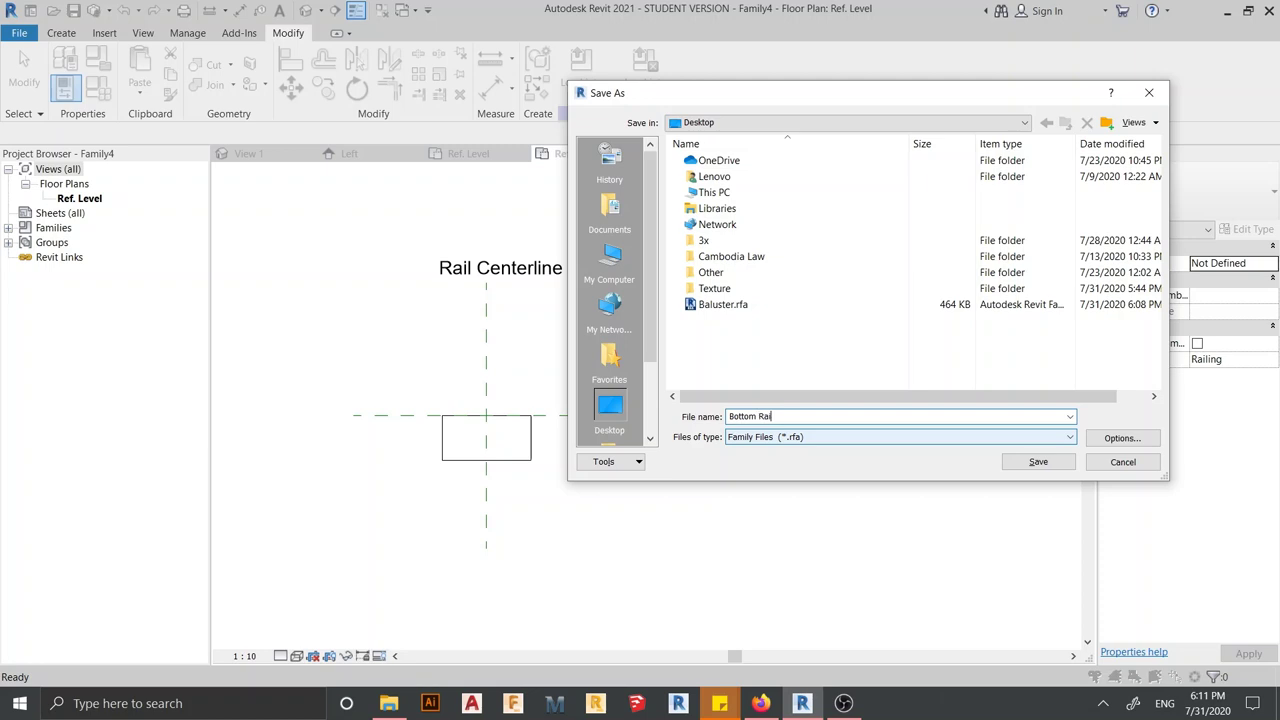
pyautogui.write('g')
pyautogui.press('Return')
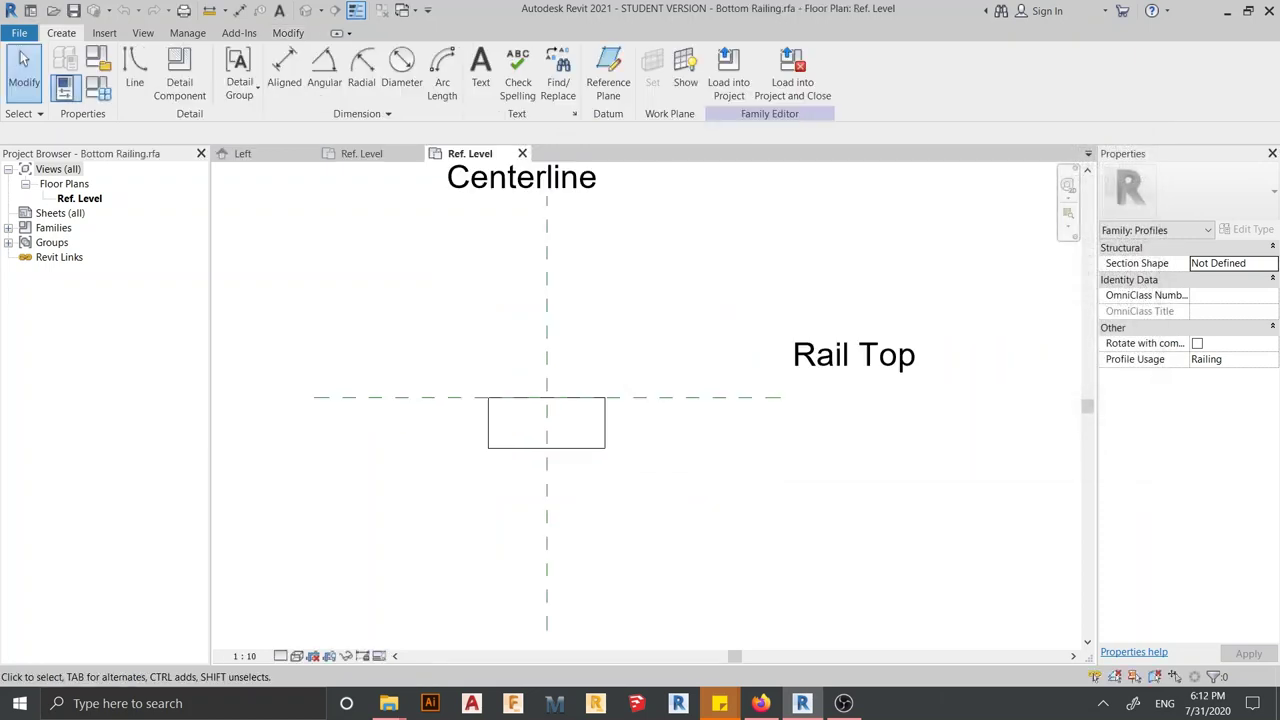
pyautogui.moveTo(720, 419); pyautogui.dragTo(814, 402, button='middle')
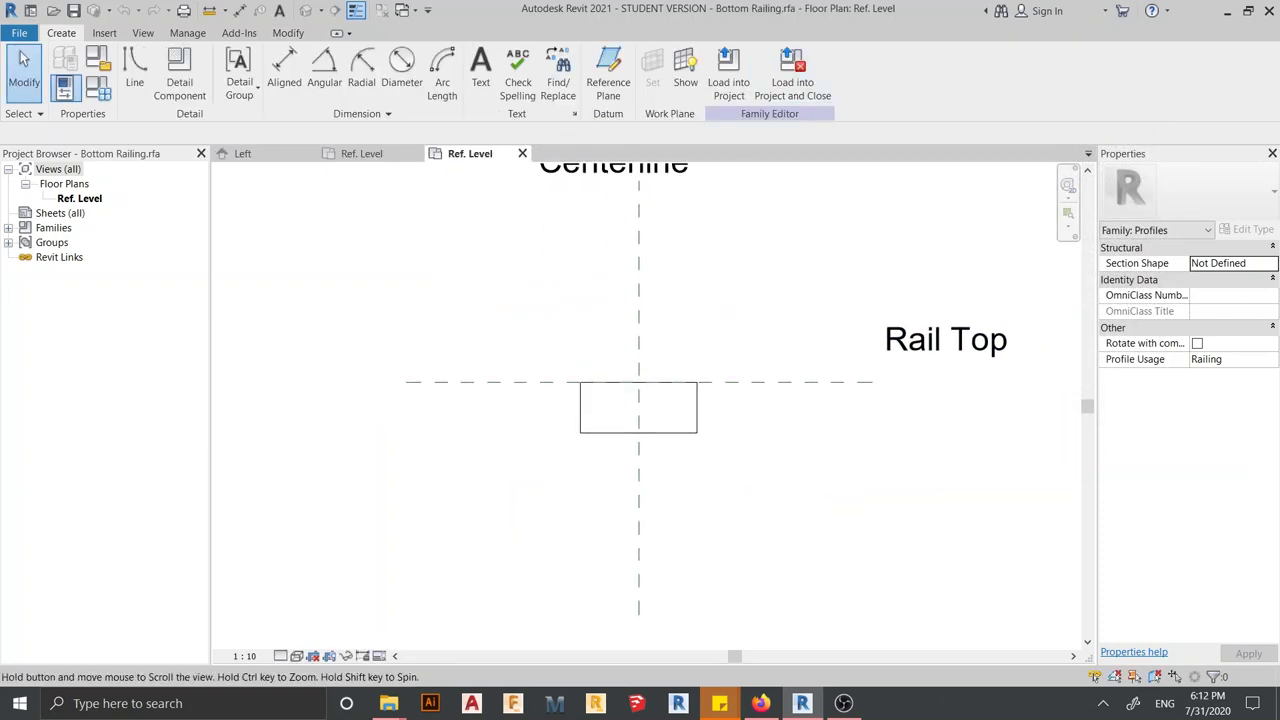
pyautogui.scroll(1, 814, 402)
pyautogui.moveTo(723, 430); pyautogui.dragTo(668, 448, button='middle')
pyautogui.scroll(-1, 668, 448)
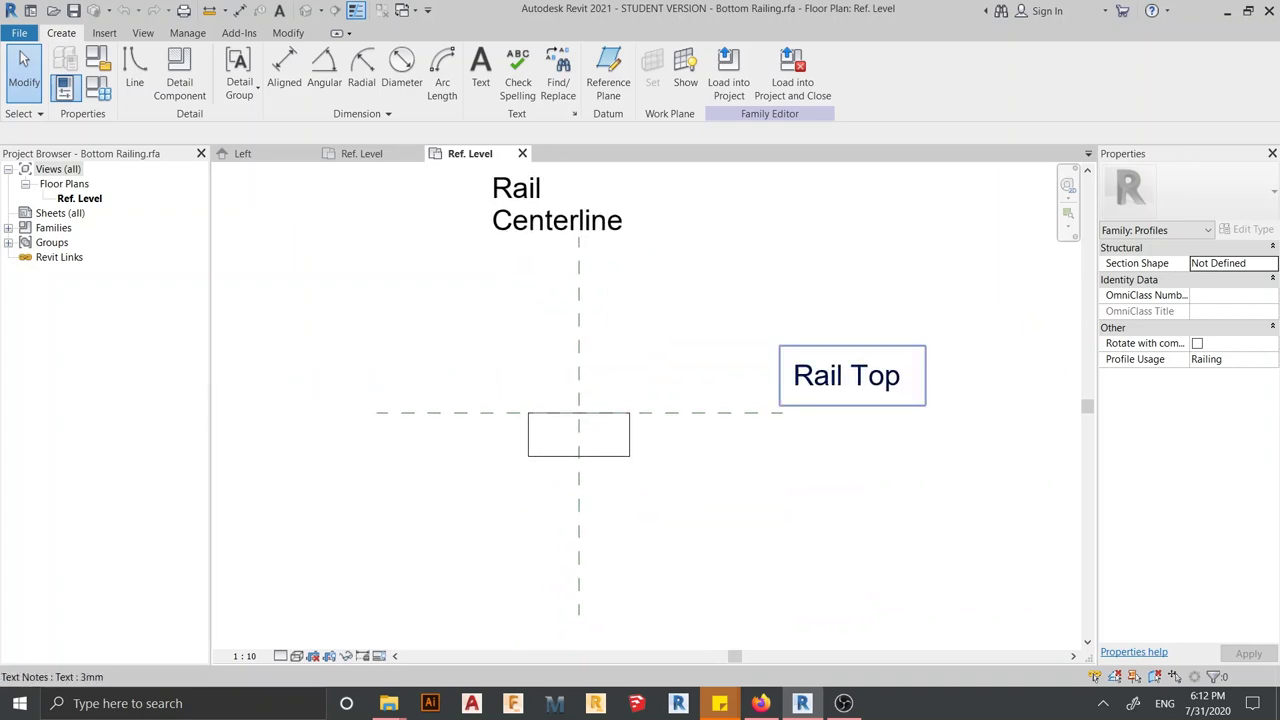
pyautogui.hotkey('ctrl', 'n')
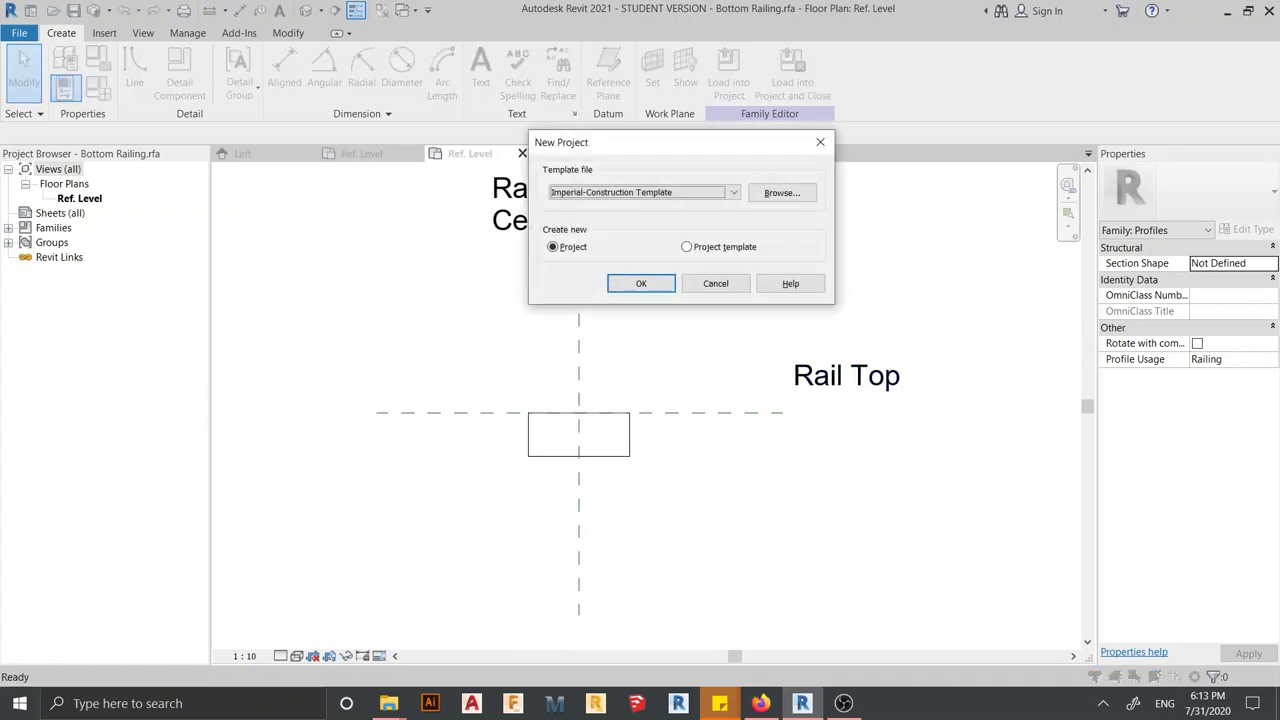
# Create a new project from the Metric-Architectural Template
pyautogui.click(733, 192)
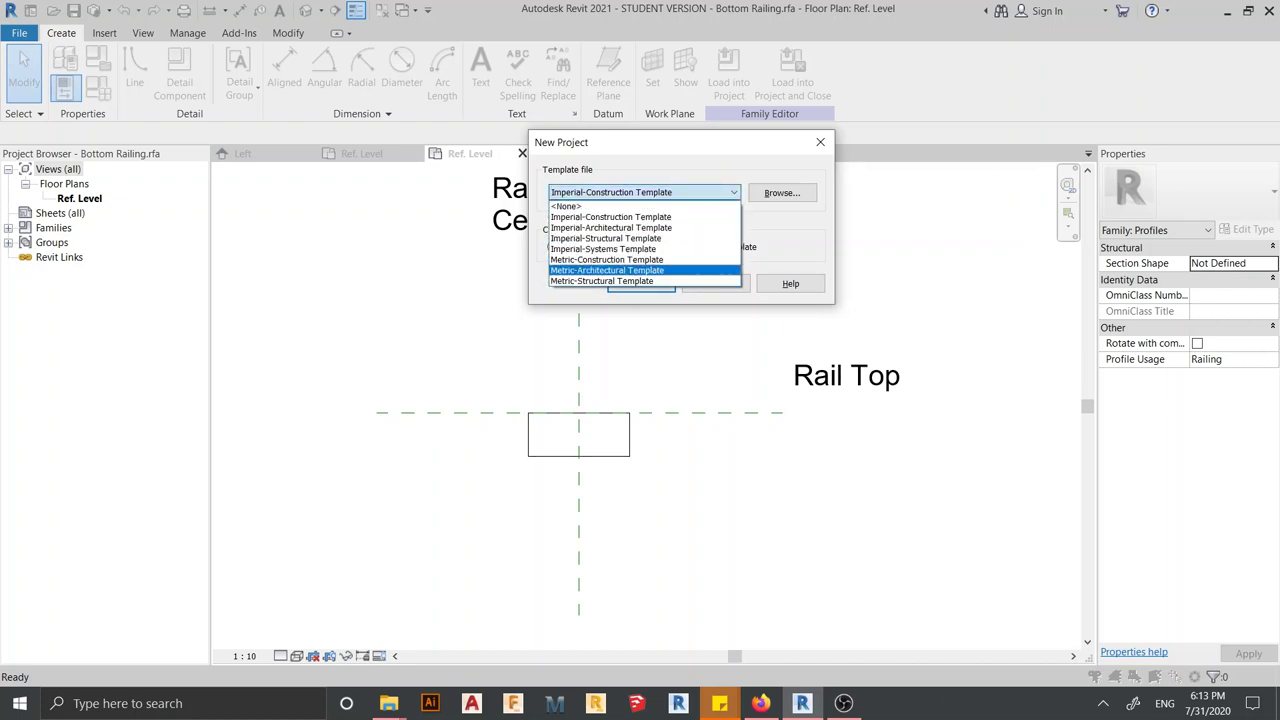
pyautogui.press('Return')
pyautogui.press('Return')
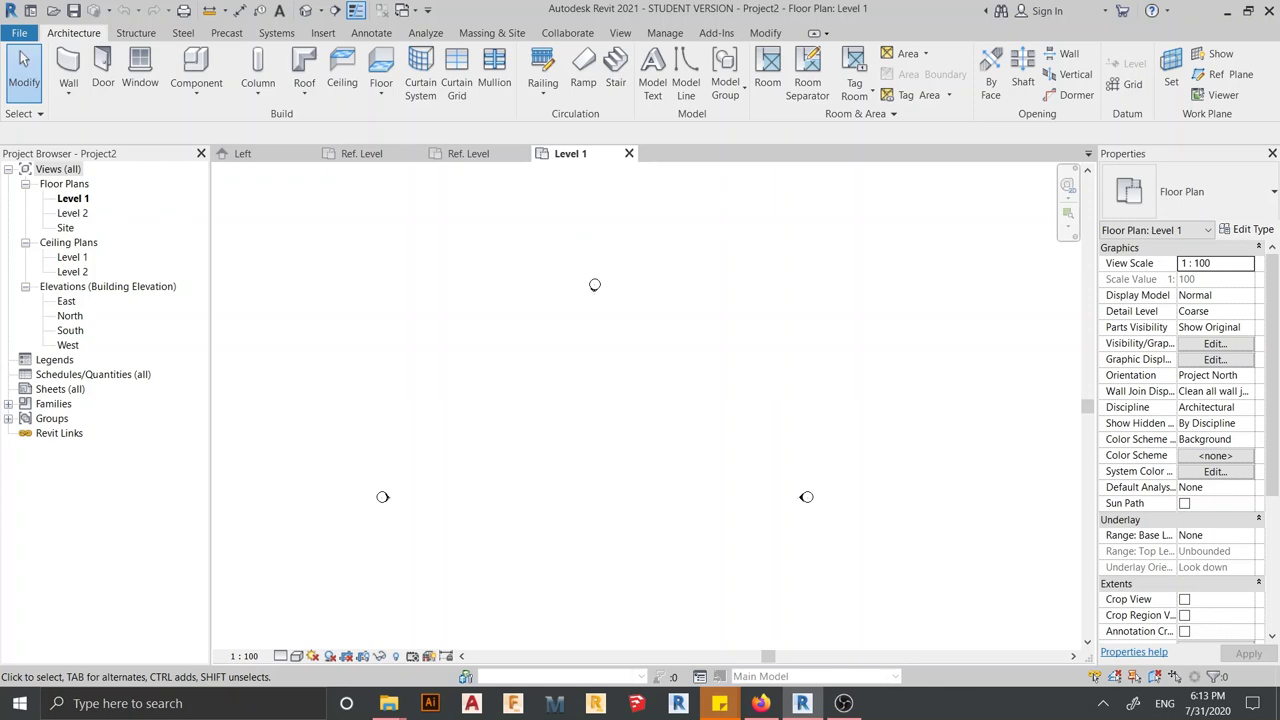
pyautogui.moveTo(650, 400)
pyautogui.mouseDown(button='middle')
pyautogui.moveTo(650, 324)
pyautogui.moveTo(660, 351)
pyautogui.mouseUp(button='middle')
pyautogui.moveTo(587, 390); pyautogui.dragTo(587, 396, button='middle')
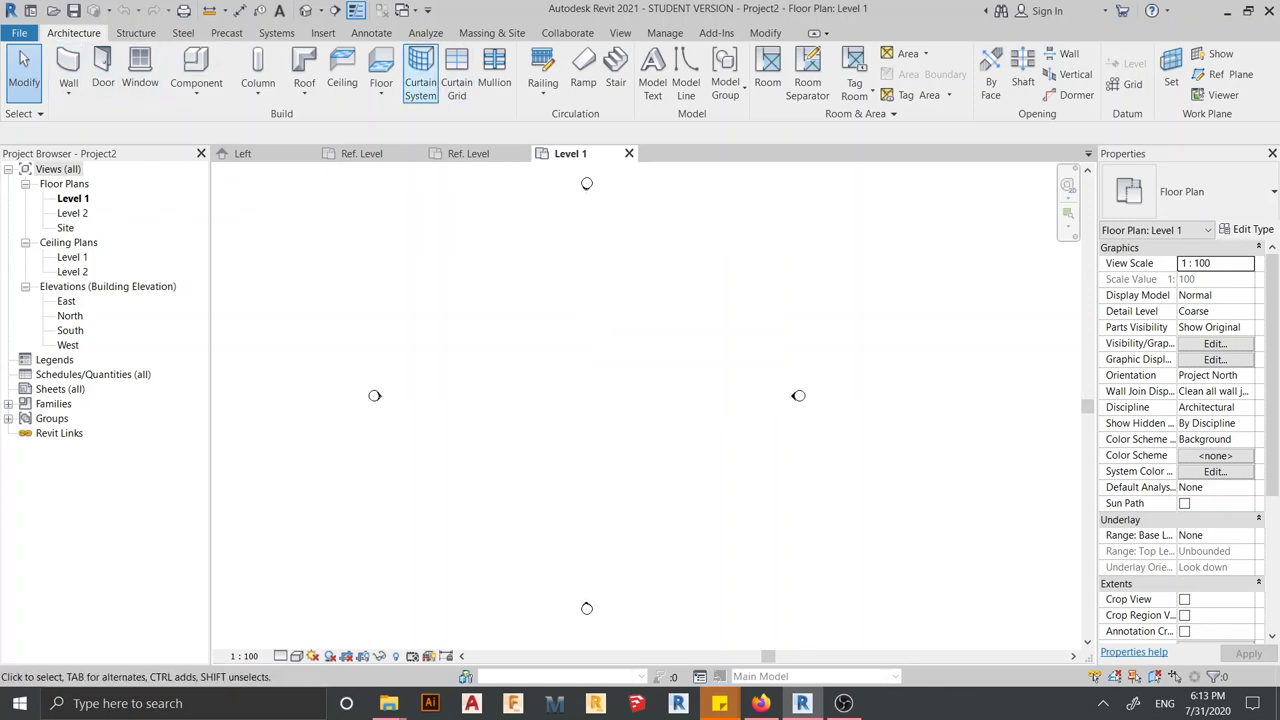
# Sketch a railing path of two joined arcs forming an S-curve and finish it
pyautogui.click(543, 70)
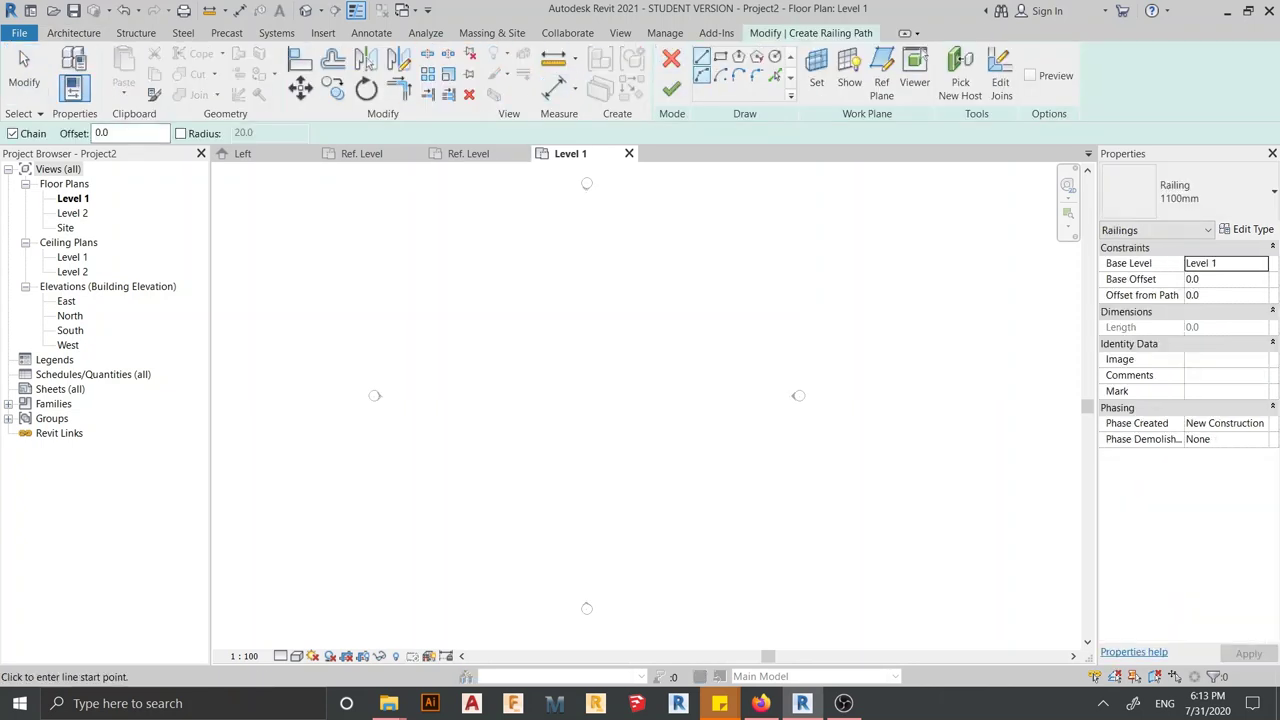
pyautogui.press('Escape')
pyautogui.click(467, 360)
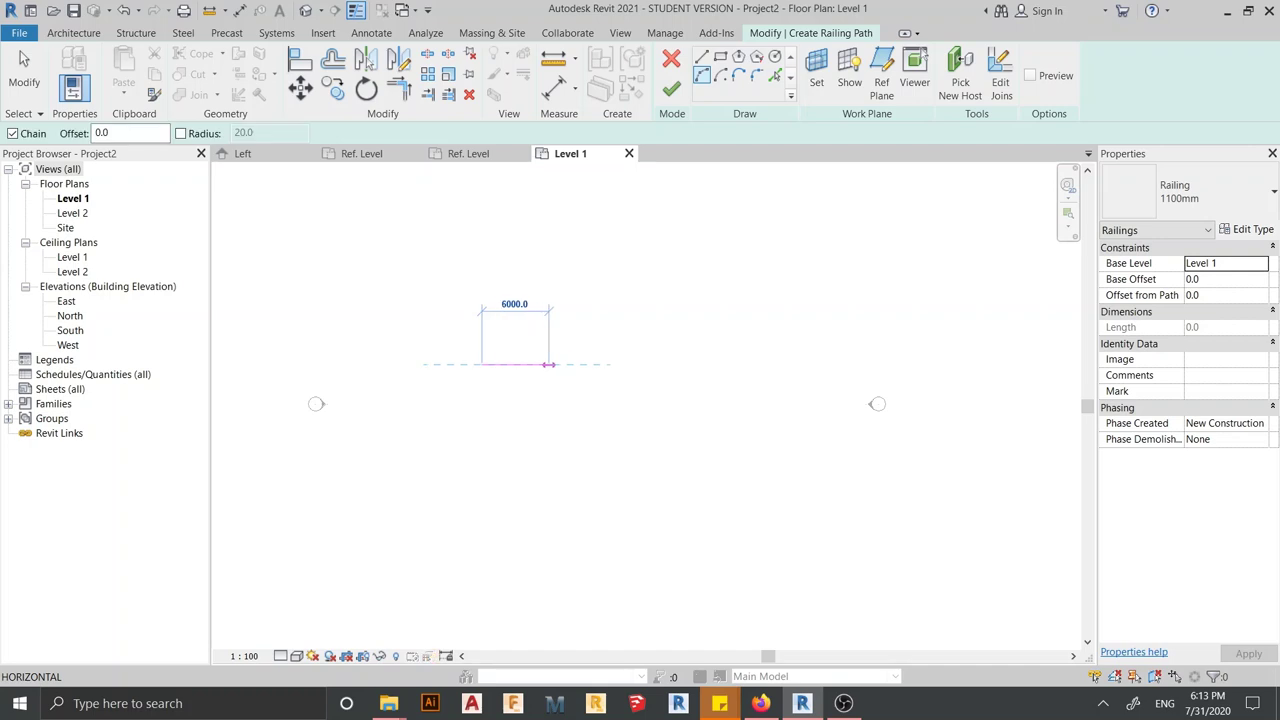
pyautogui.click(567, 360)
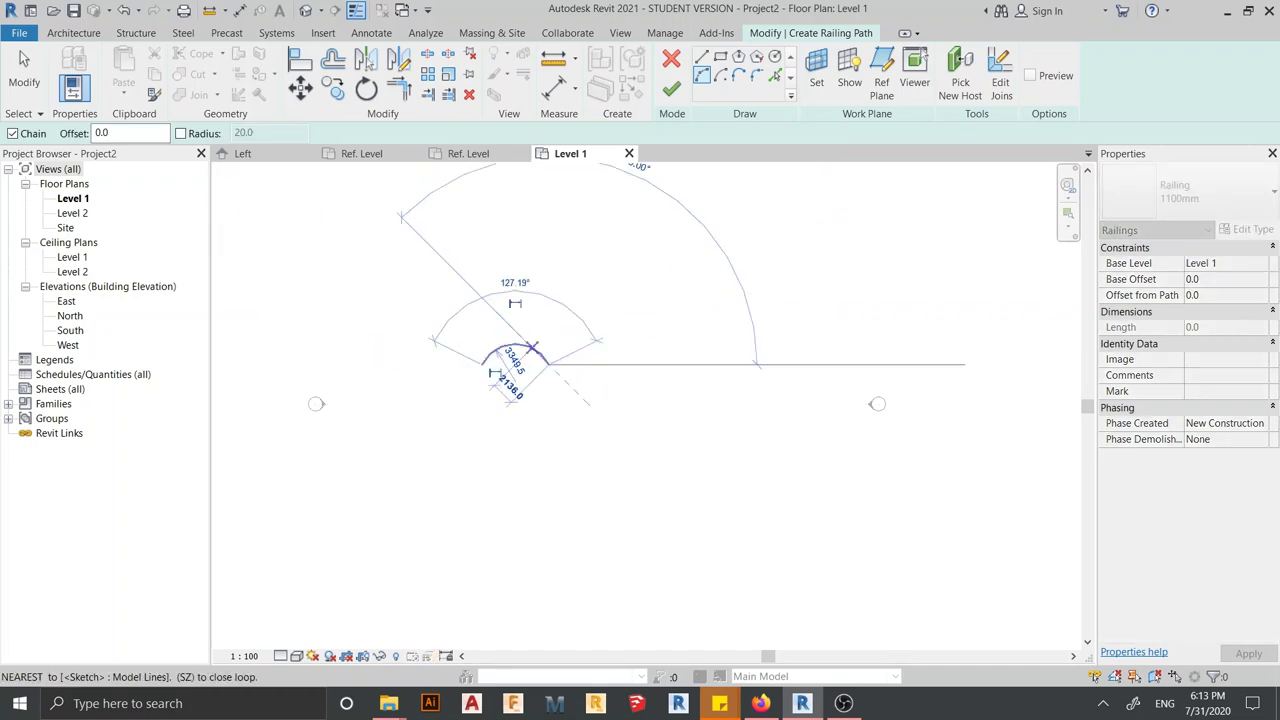
pyautogui.click(515, 345)
pyautogui.click(616, 364)
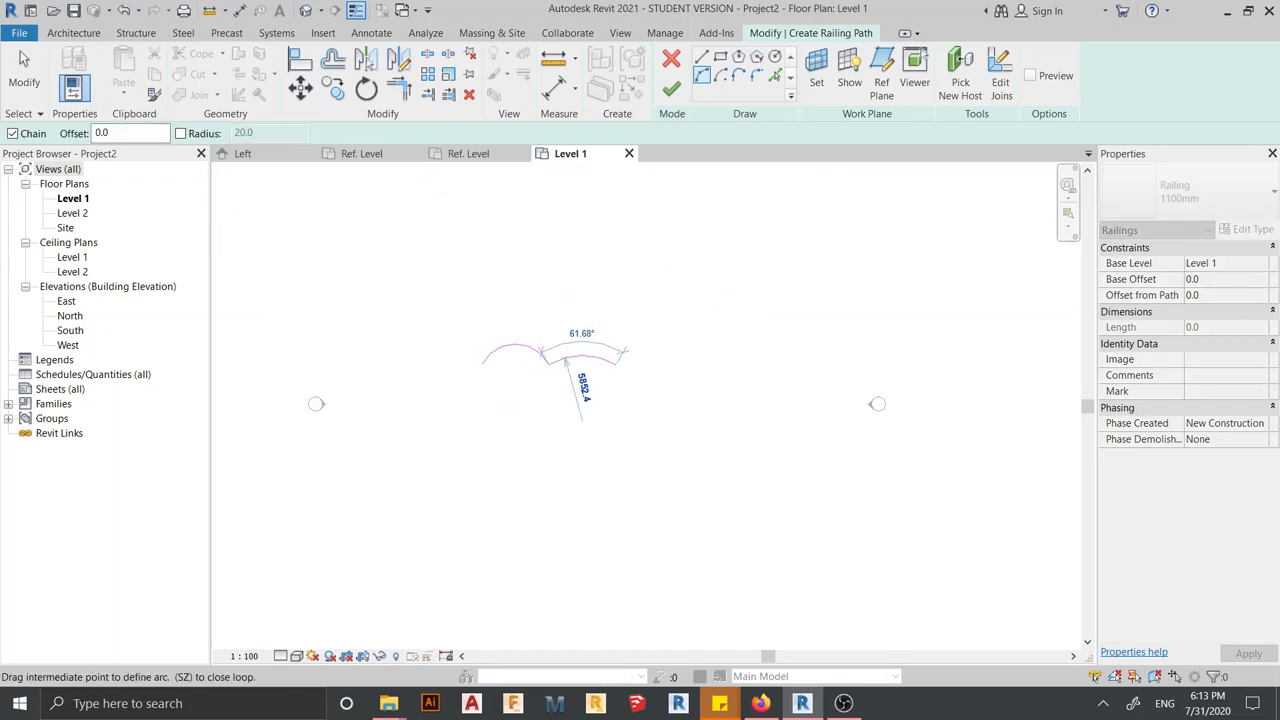
pyautogui.click(583, 384)
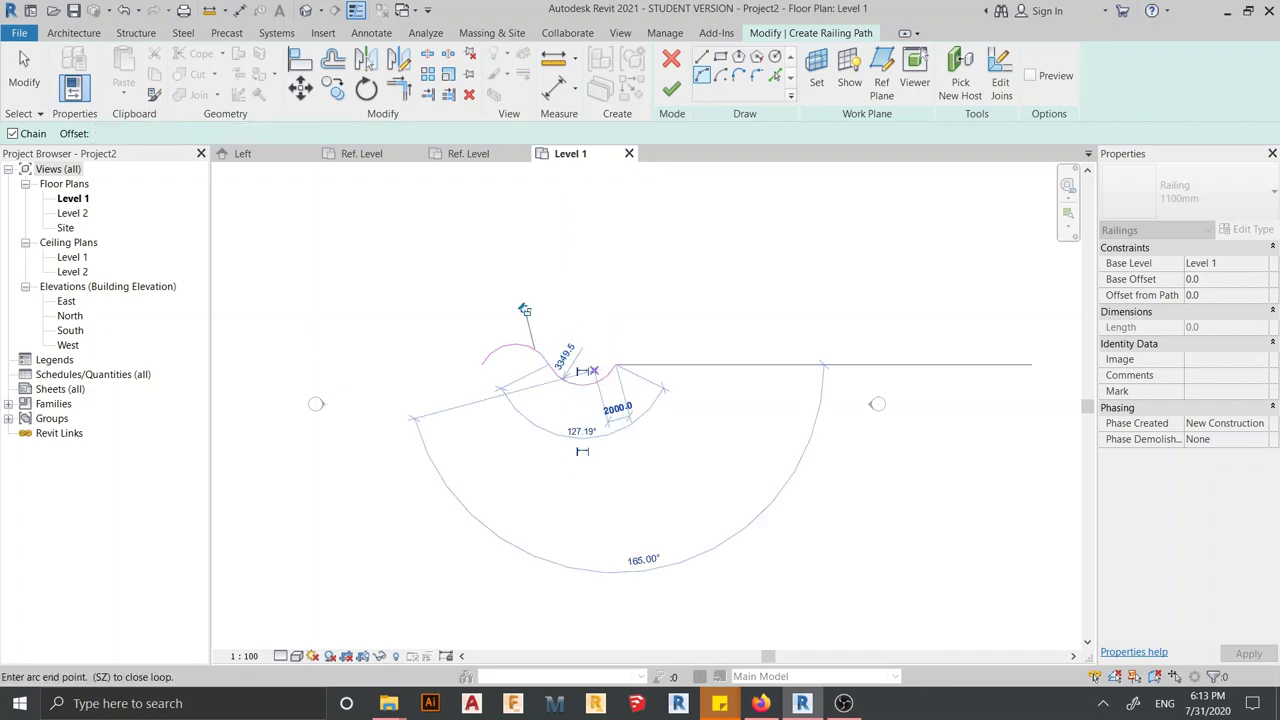
pyautogui.press('Escape')
pyautogui.press('Escape')
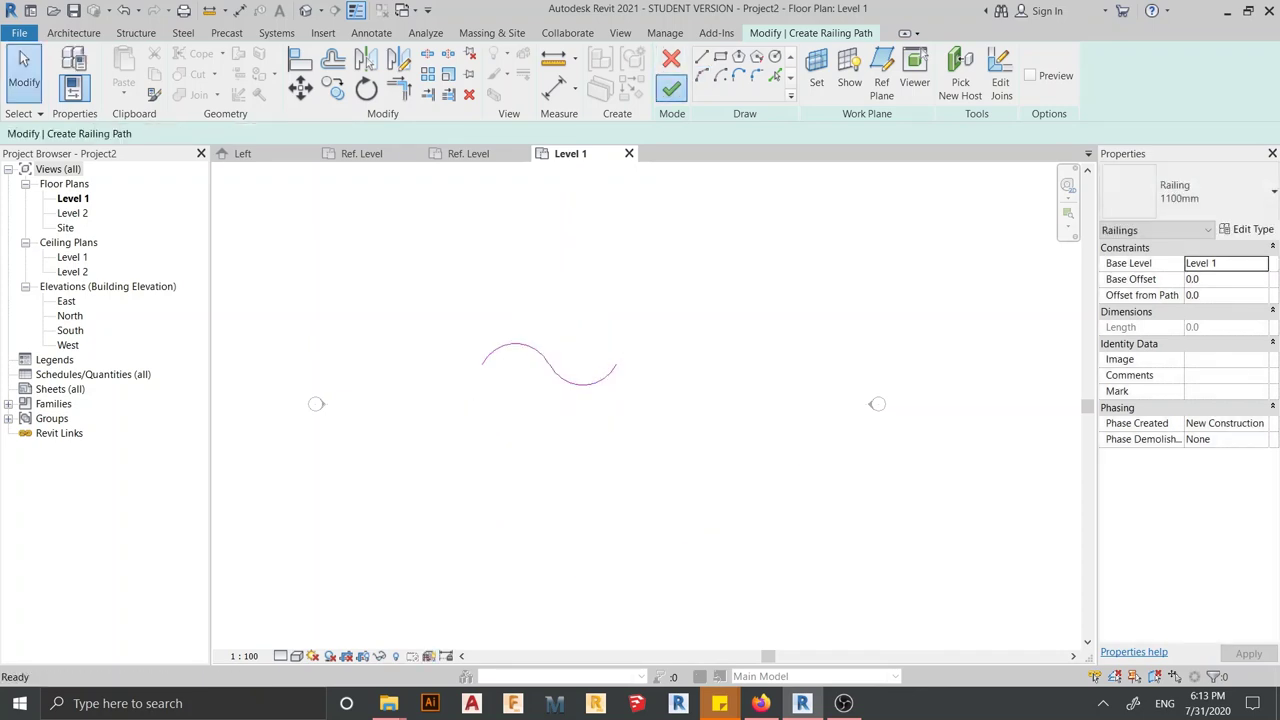
pyautogui.click(671, 89)
# Switch the railing to 900mm Pipe, then view and select it in the default 3D view
pyautogui.click(1190, 190)
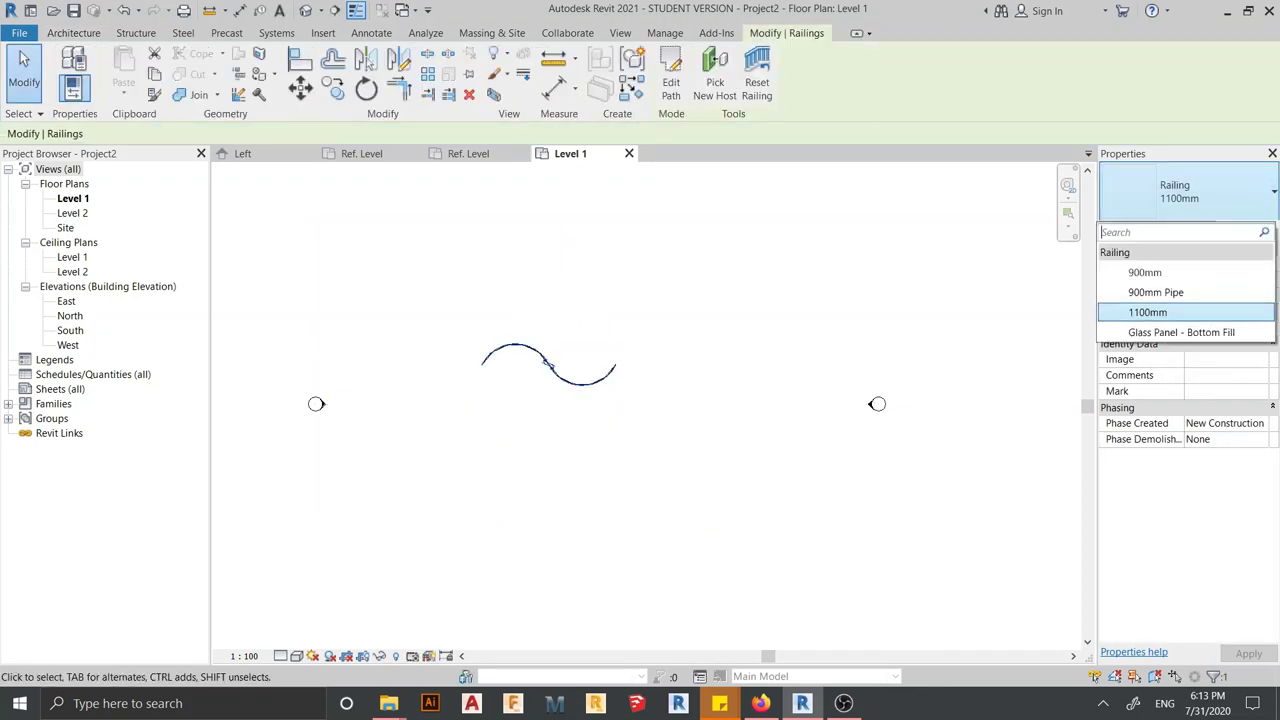
pyautogui.press('Escape')
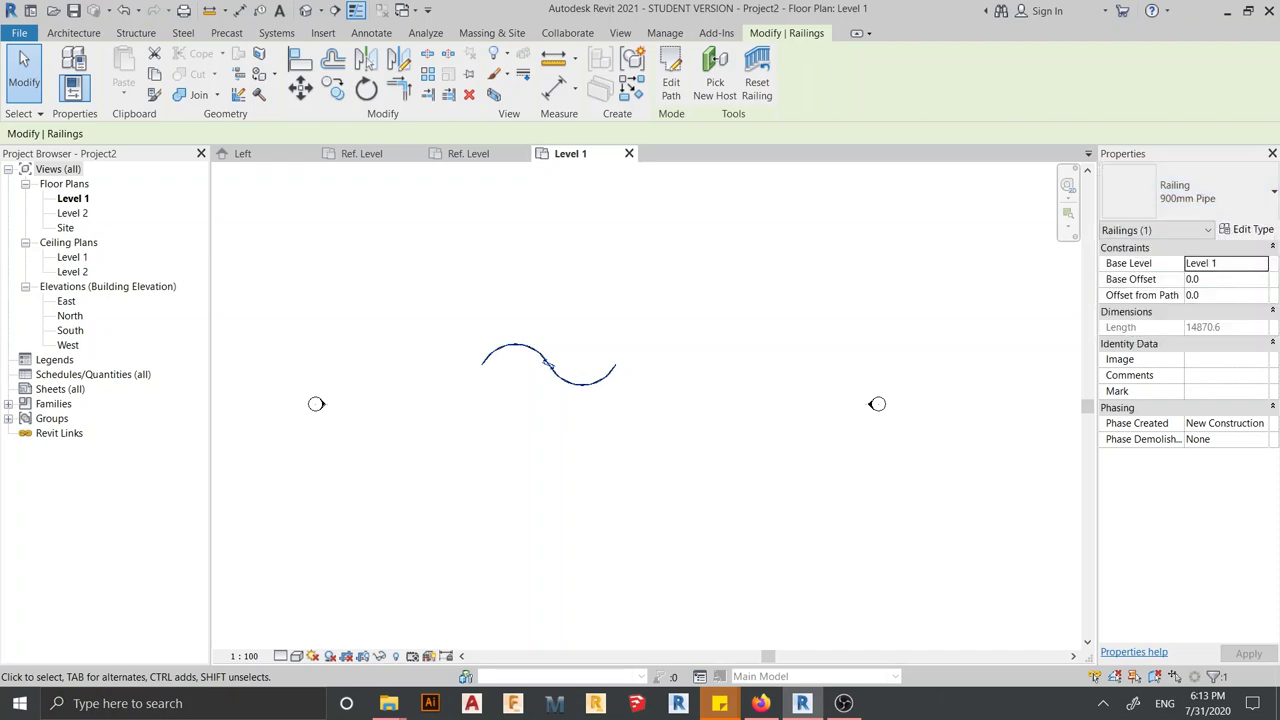
pyautogui.moveTo(548, 364)
pyautogui.mouseDown(button='middle')
pyautogui.moveTo(566, 424)
pyautogui.moveTo(620, 430)
pyautogui.mouseUp(button='middle')
pyautogui.click(305, 10)
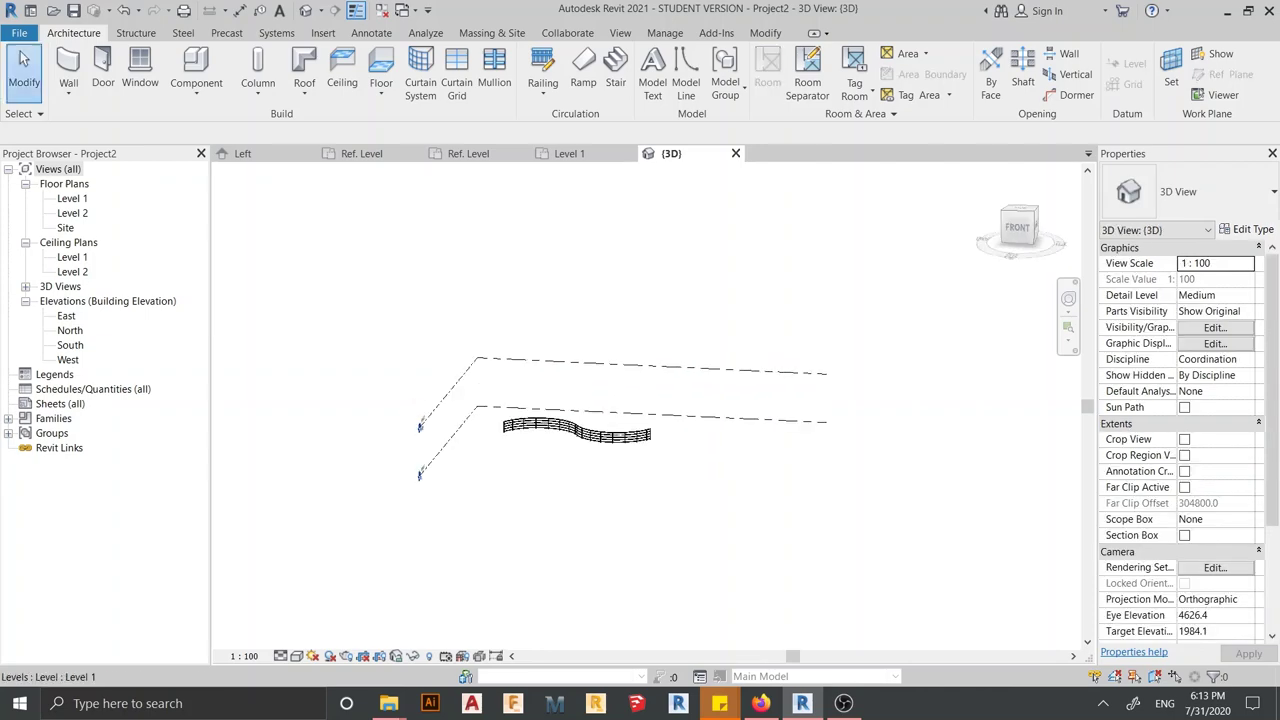
pyautogui.scroll(5, 511, 436)
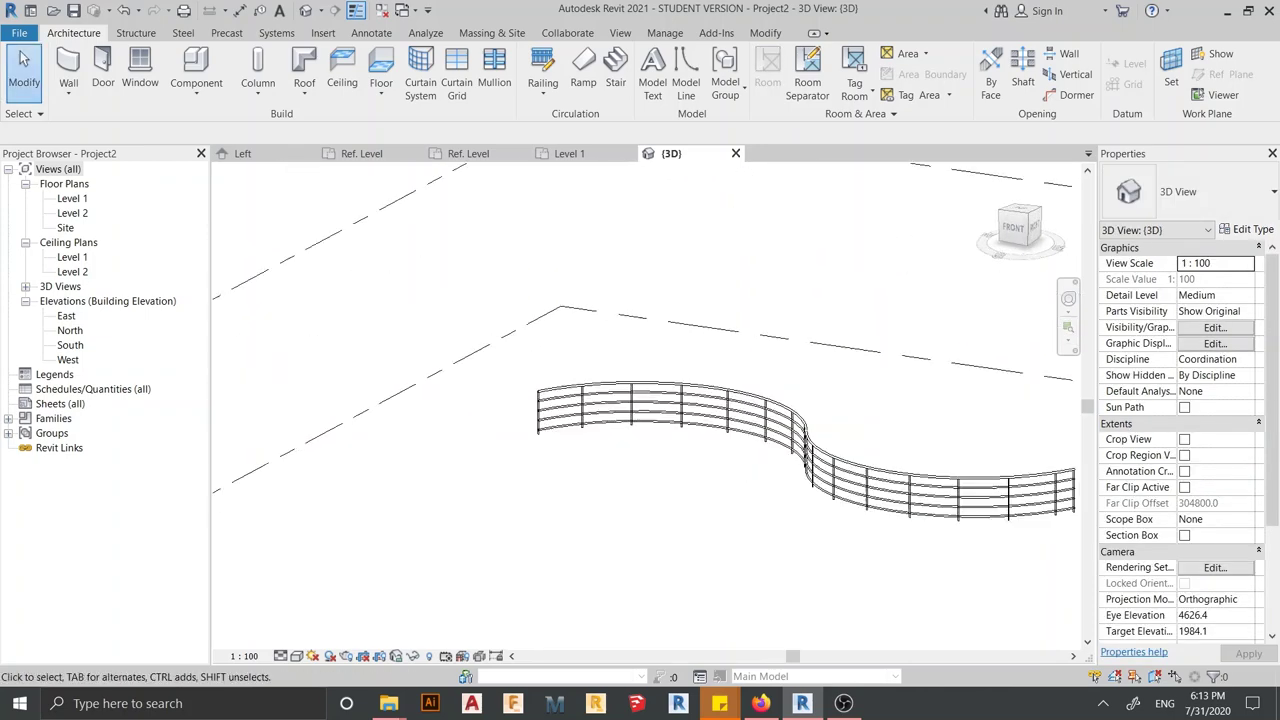
pyautogui.moveTo(620, 420)
pyautogui.keyDown('shift'); pyautogui.mouseDown(button='middle')
pyautogui.moveTo(680, 420)
pyautogui.moveTo(660, 410)
pyautogui.moveTo(680, 390)
pyautogui.moveTo(612, 430)
pyautogui.moveTo(650, 457)
pyautogui.mouseUp(button='middle'); pyautogui.keyUp('shift')
pyautogui.scroll(-1, 680, 400)
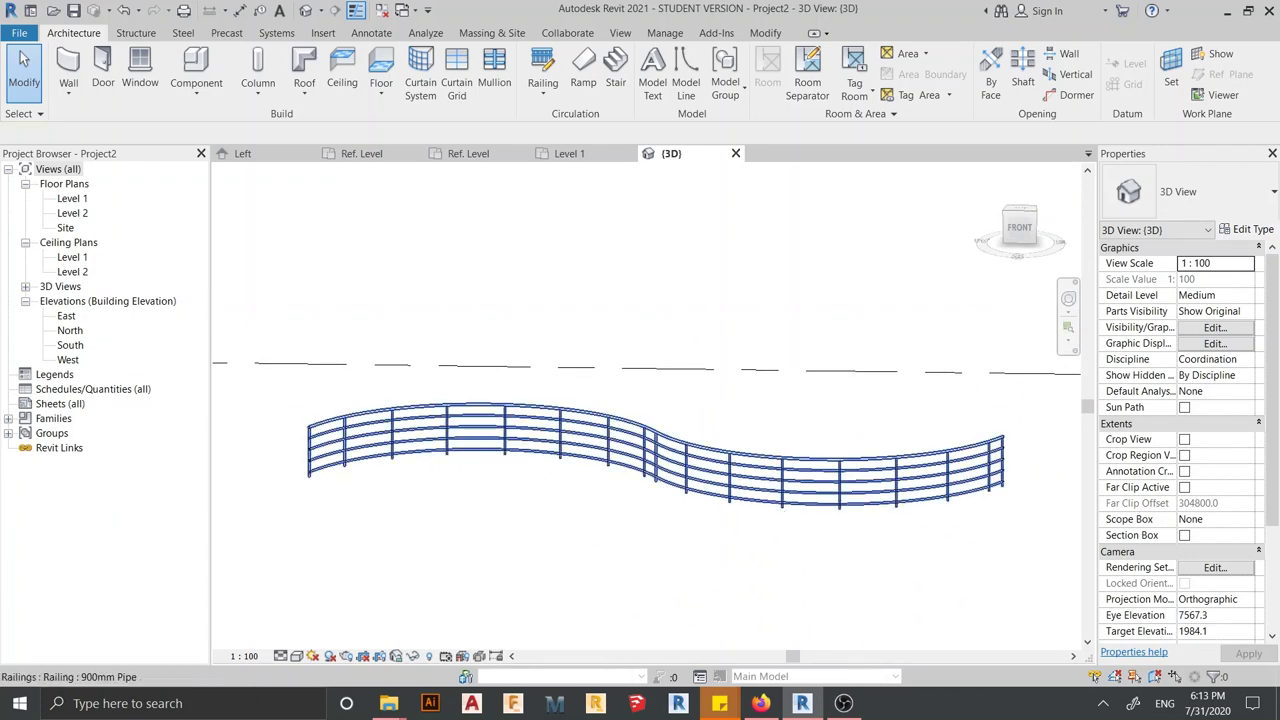
pyautogui.click(650, 457)
# Duplicate the 900mm Pipe railing type as 900mm Pipe 2
pyautogui.click(1246, 230)
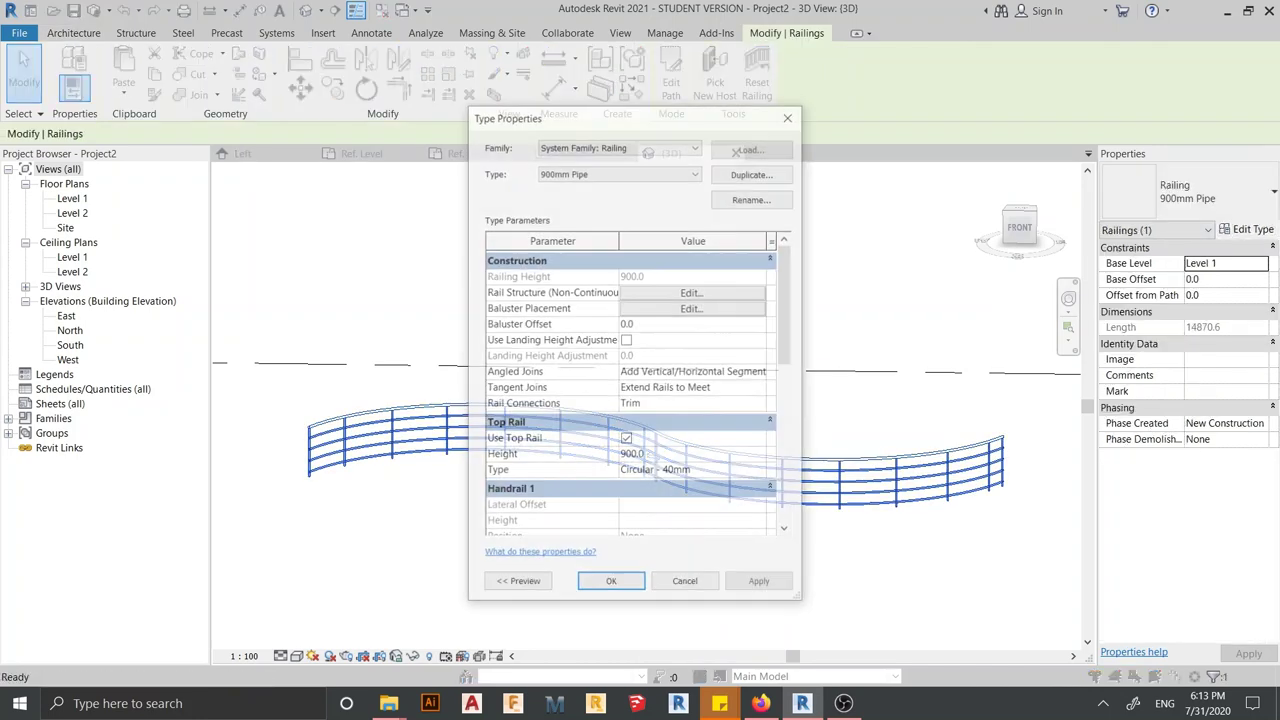
pyautogui.click(753, 172)
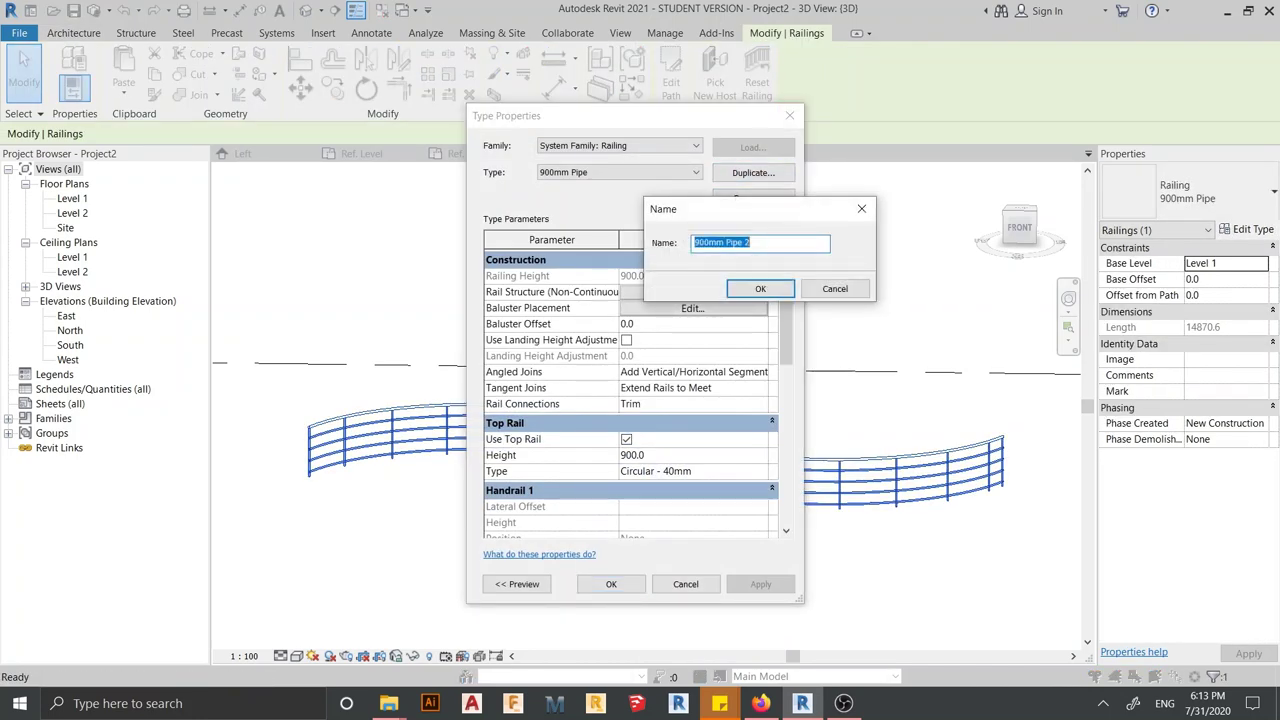
pyautogui.press('Return')
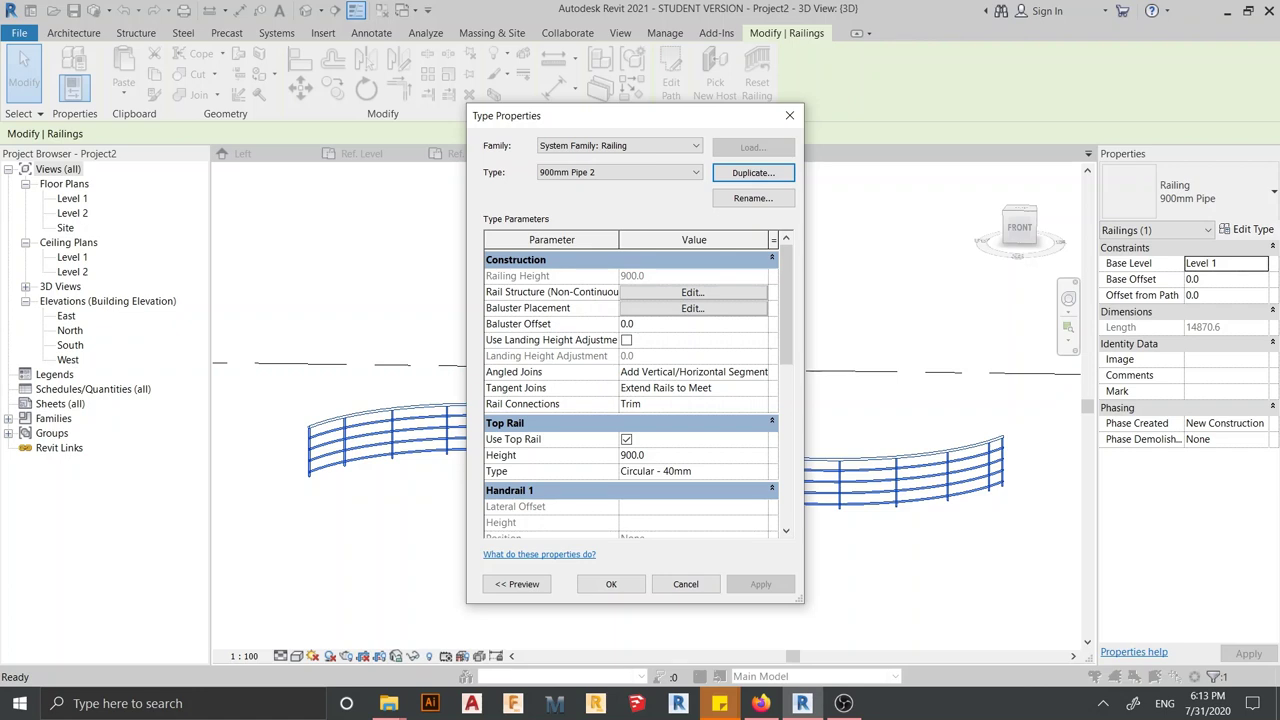
pyautogui.click(620, 172)
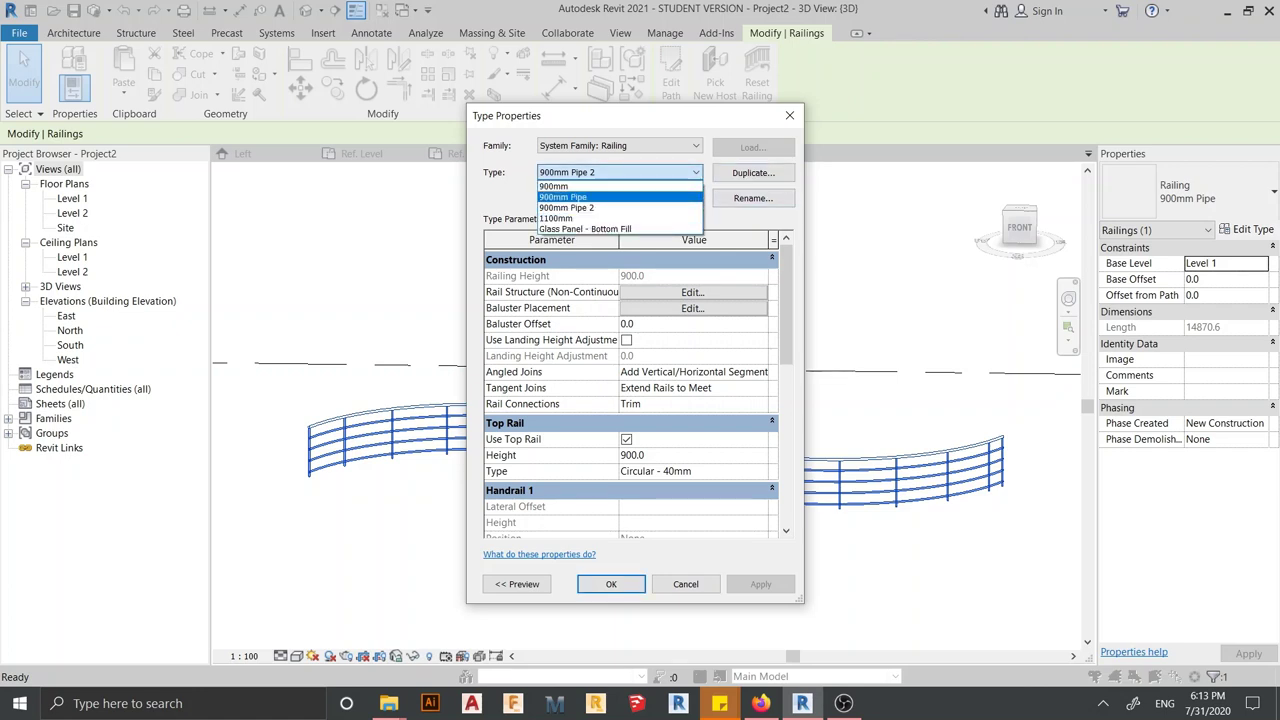
pyautogui.click(566, 207)
# Rename the copied type to Classic Baluster and edit its Rail Structure
pyautogui.click(753, 198)
pyautogui.write('Classic Balust')
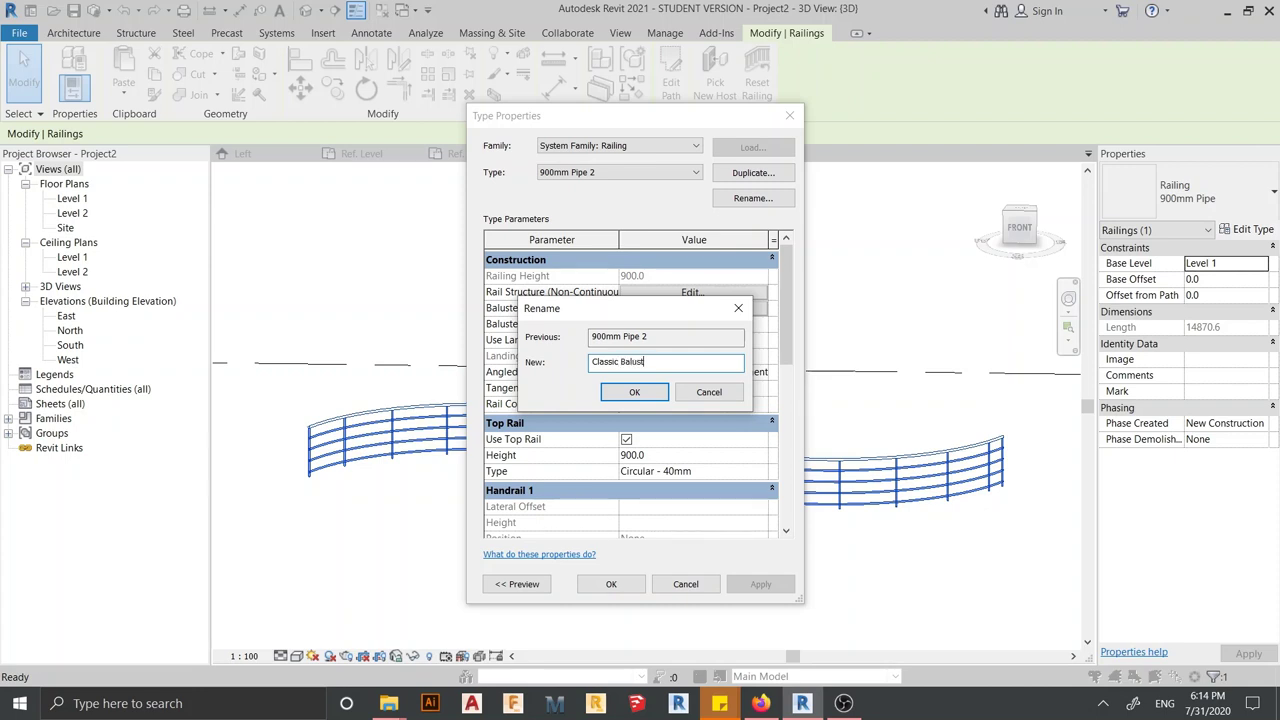
pyautogui.write('er')
pyautogui.press('Return')
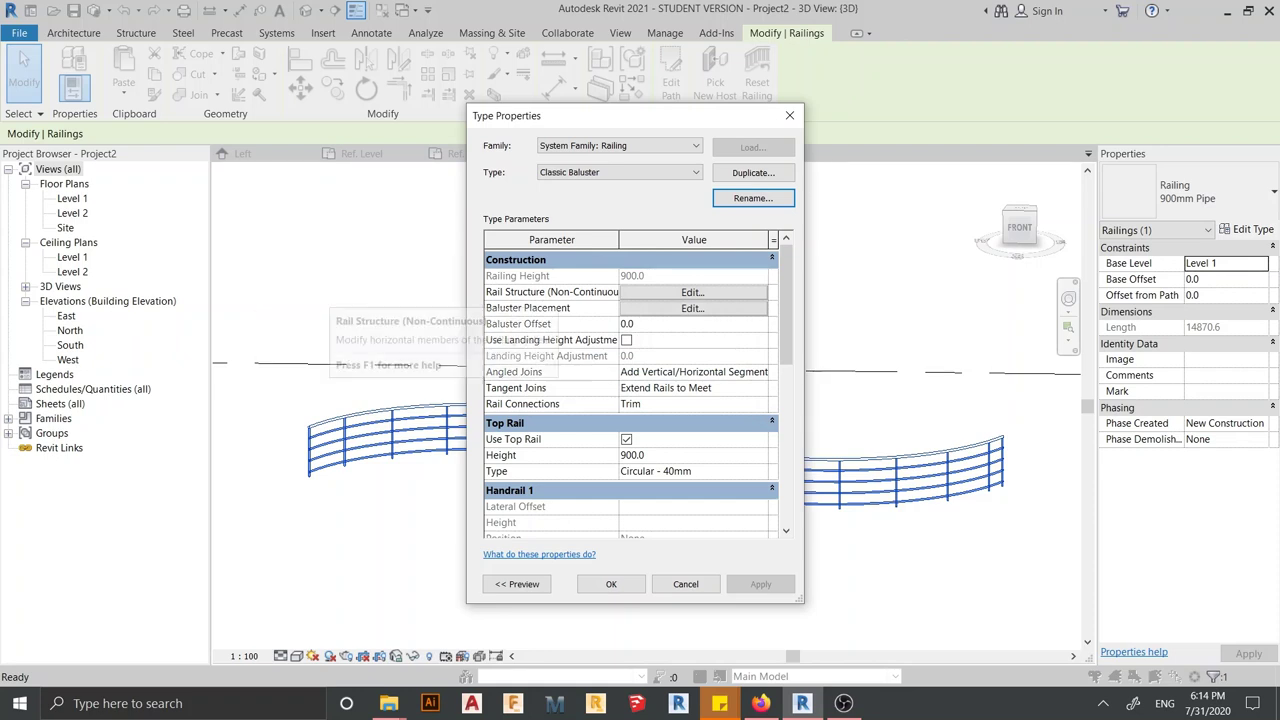
pyautogui.click(692, 292)
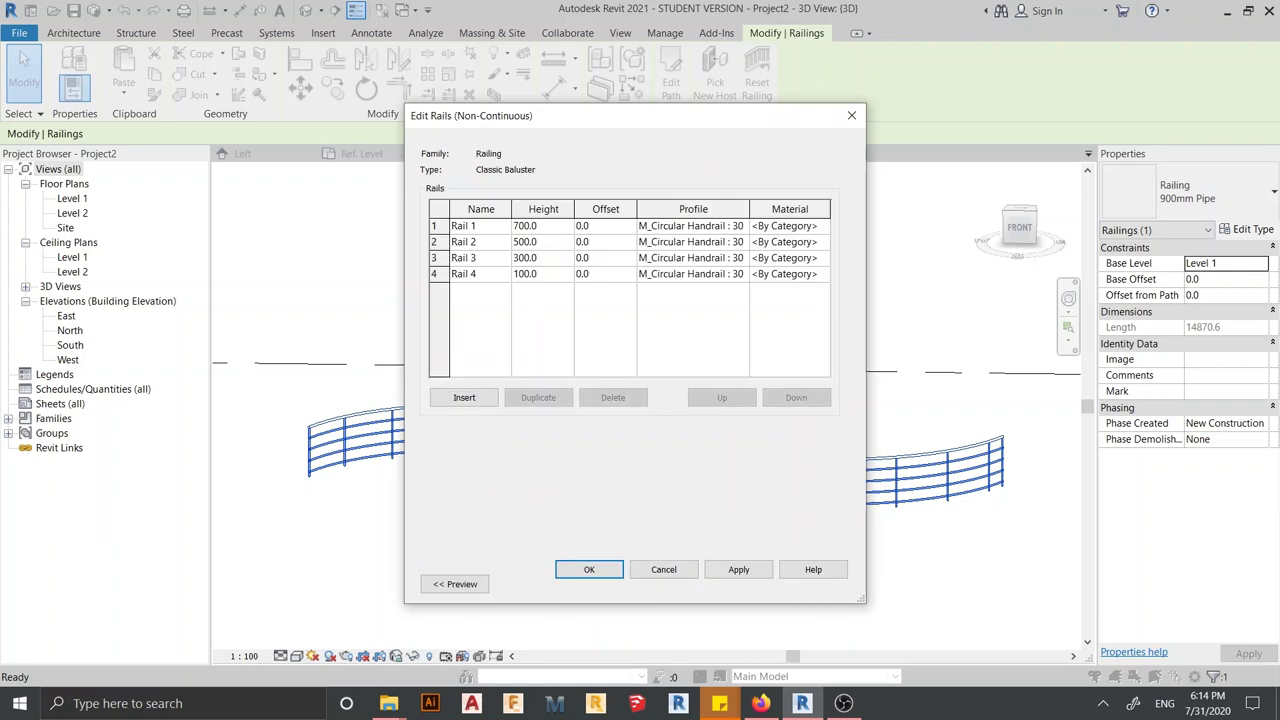
# Delete Rails 4, 3 and 2 from the Classic Baluster rail structure
pyautogui.click(434, 274)
pyautogui.click(613, 397)
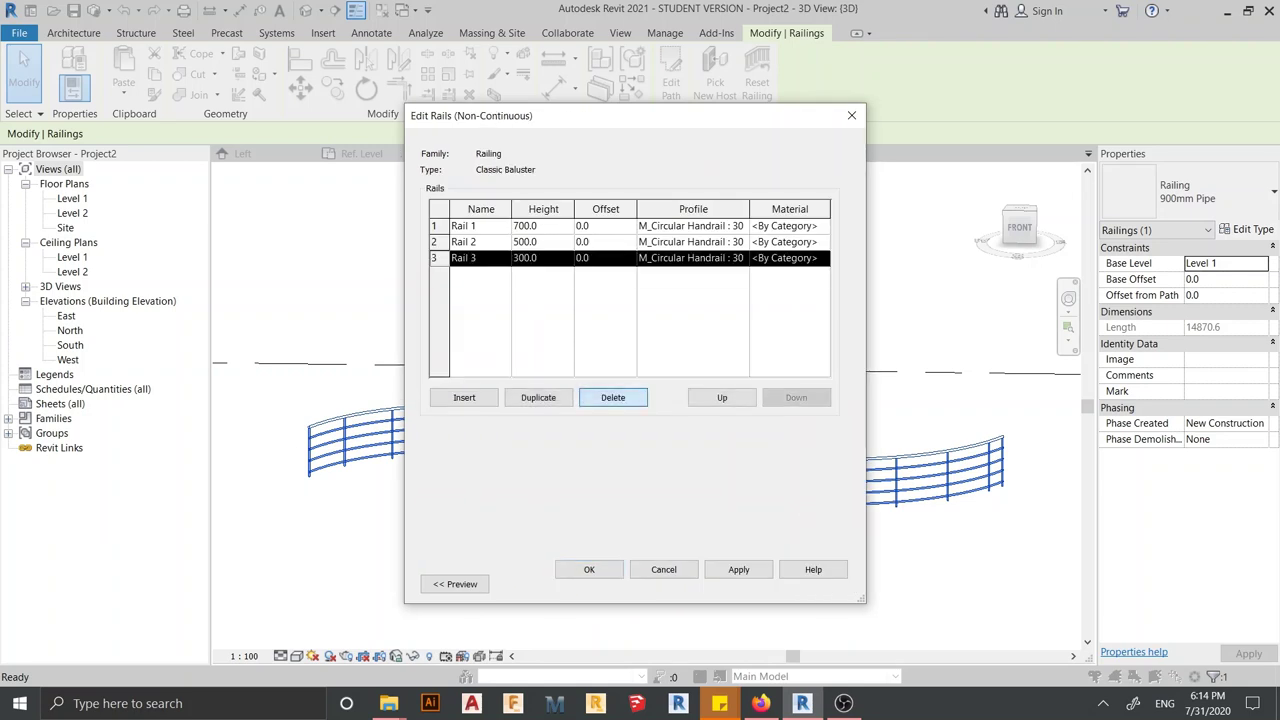
pyautogui.click(613, 397)
pyautogui.click(613, 397)
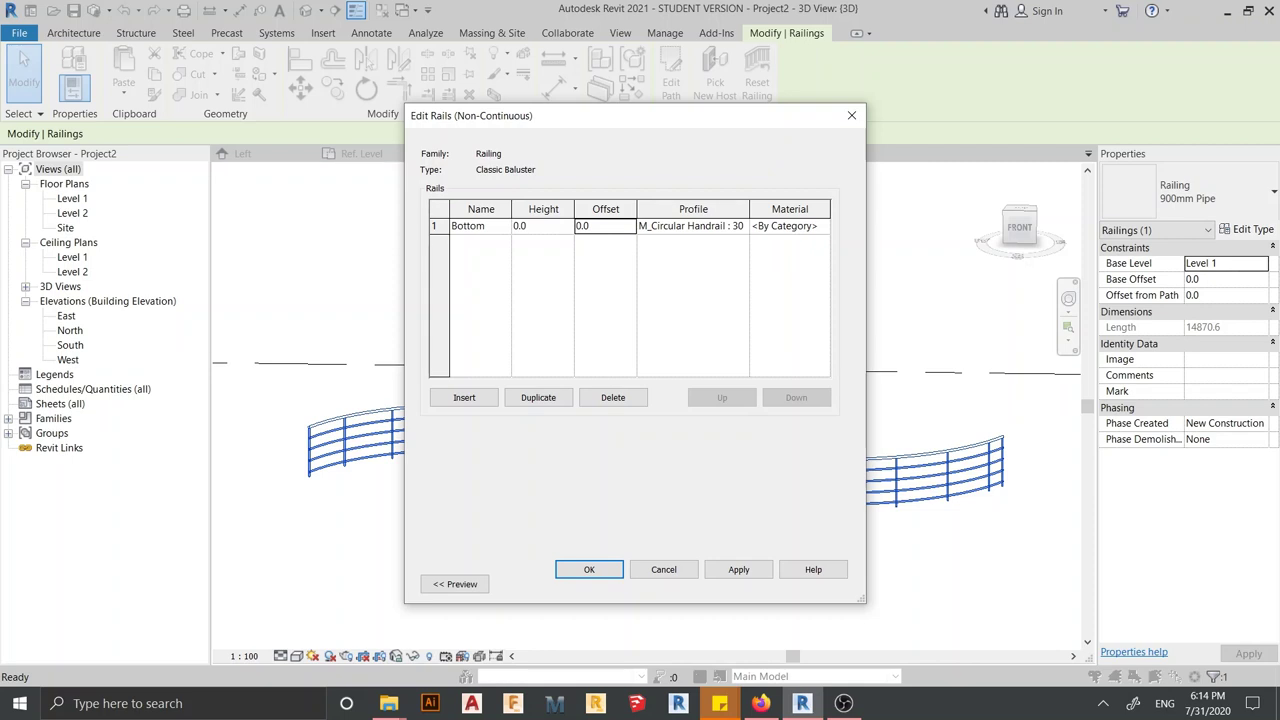
# Set the remaining rail to Bottom at height 0.0 and apply the type changes
pyautogui.click(693, 226)
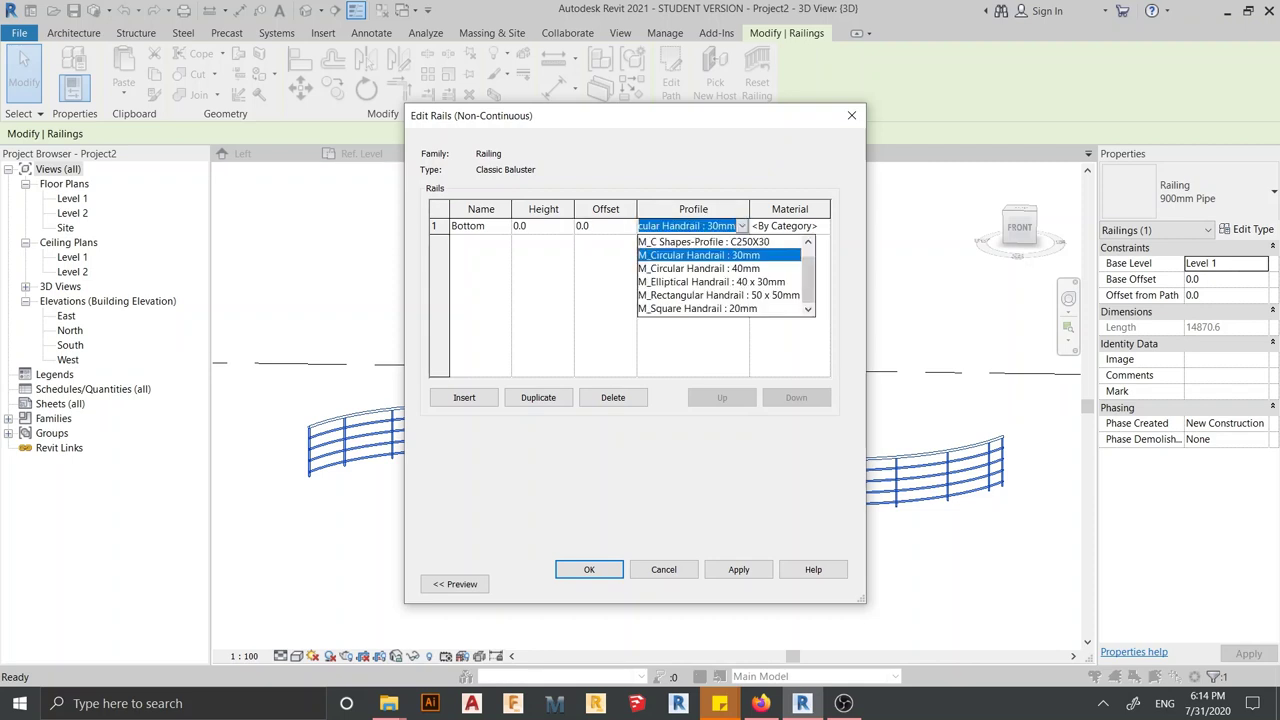
pyautogui.scroll(1, 725, 275)
pyautogui.scroll(-1, 725, 275)
pyautogui.scroll(1, 725, 275)
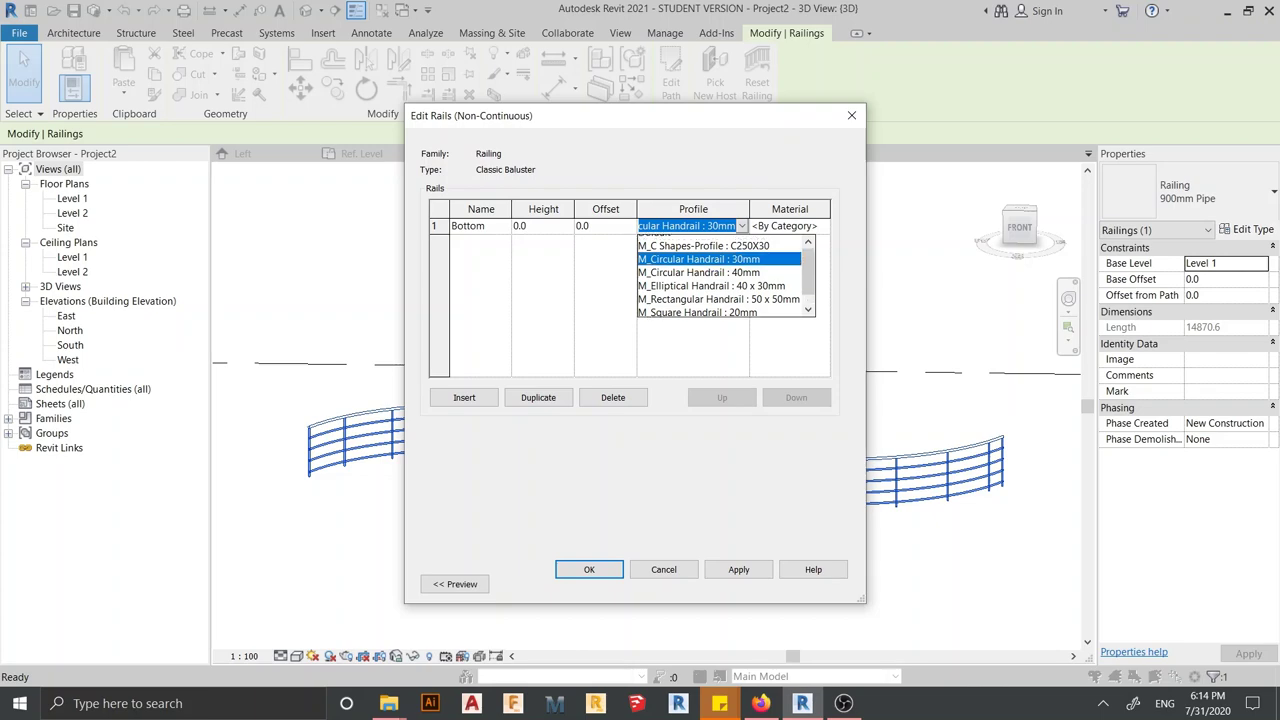
pyautogui.scroll(1, 725, 275)
pyautogui.click(851, 115)
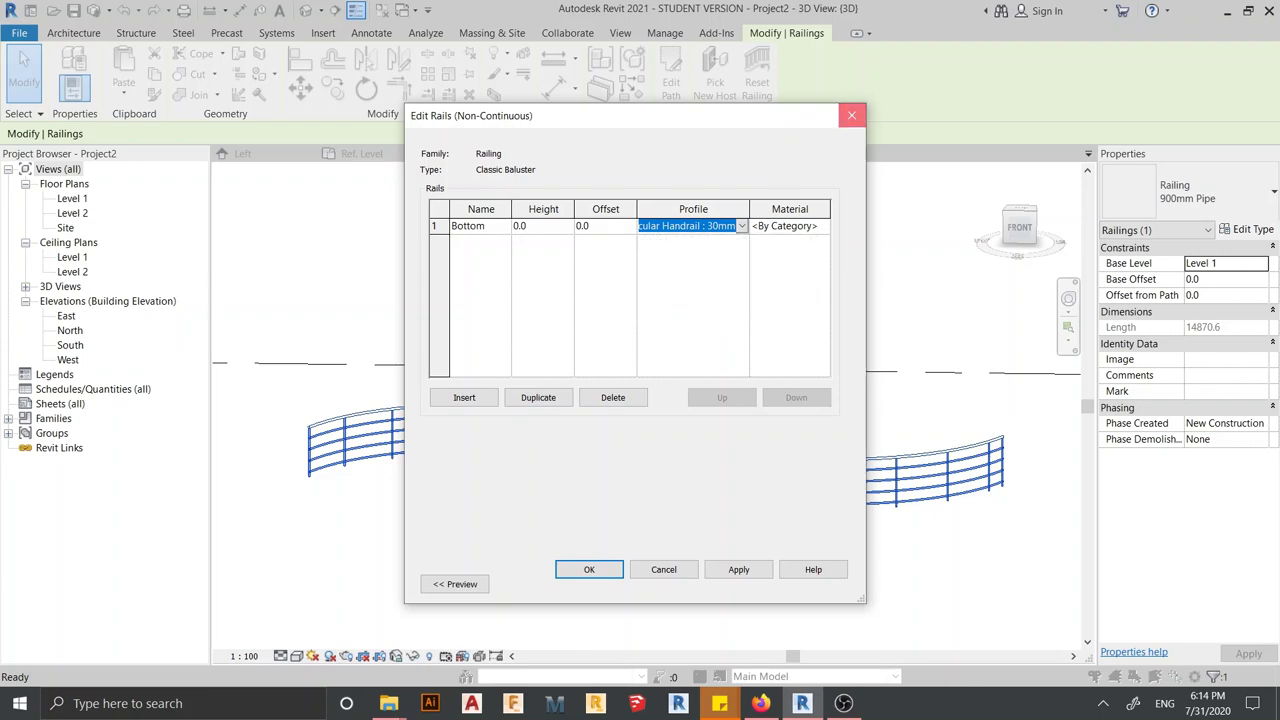
pyautogui.click(851, 115)
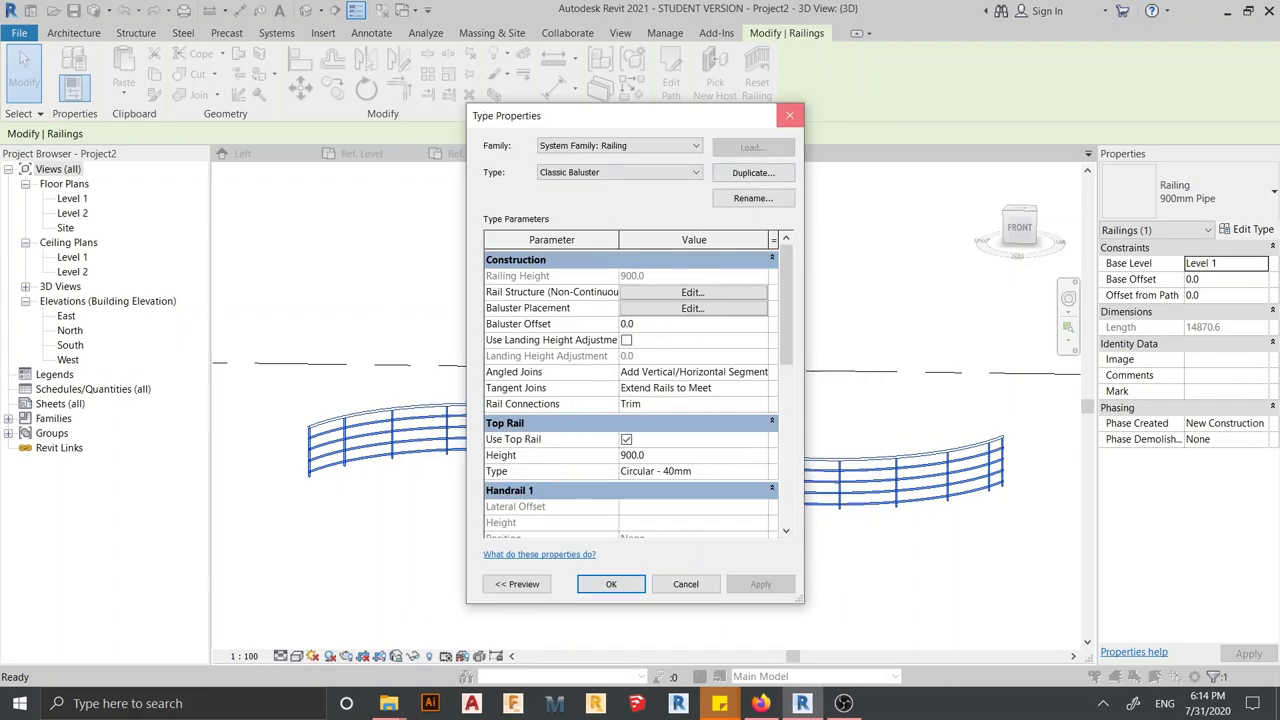
pyautogui.press('Escape')
pyautogui.press('Escape')
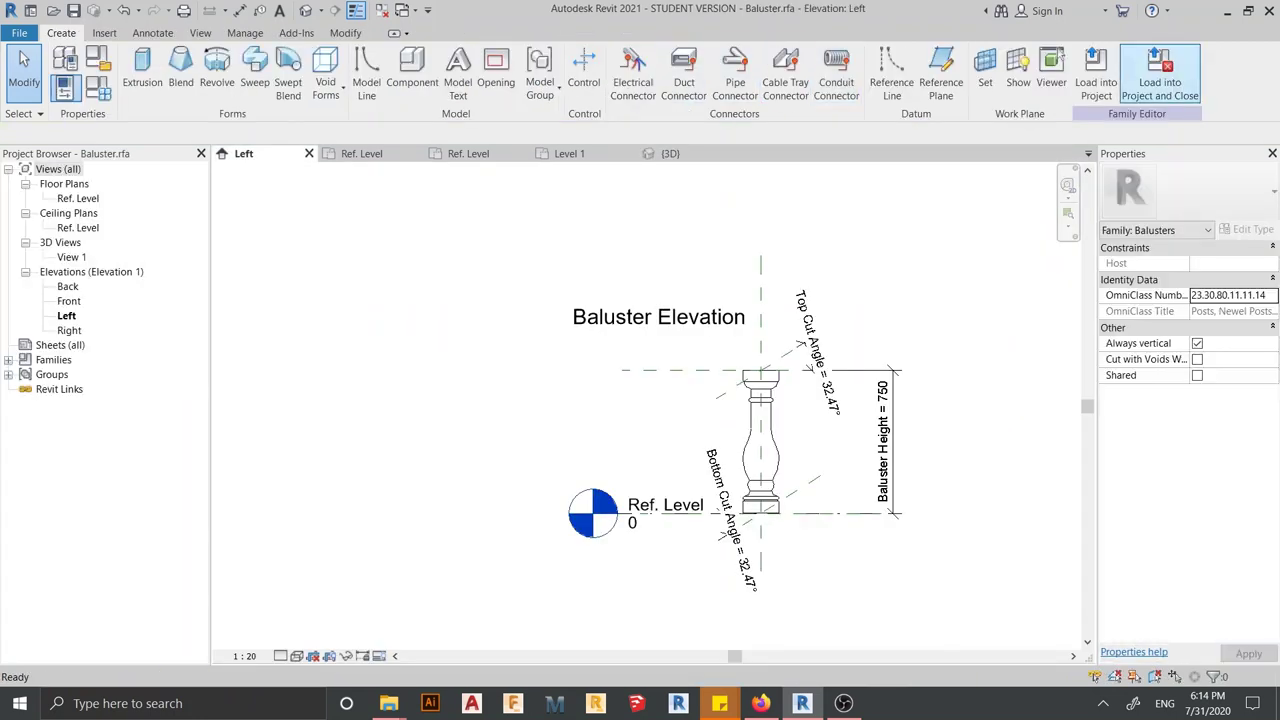
# Load the Baluster family into Project2 and close it
pyautogui.click(1159, 75)
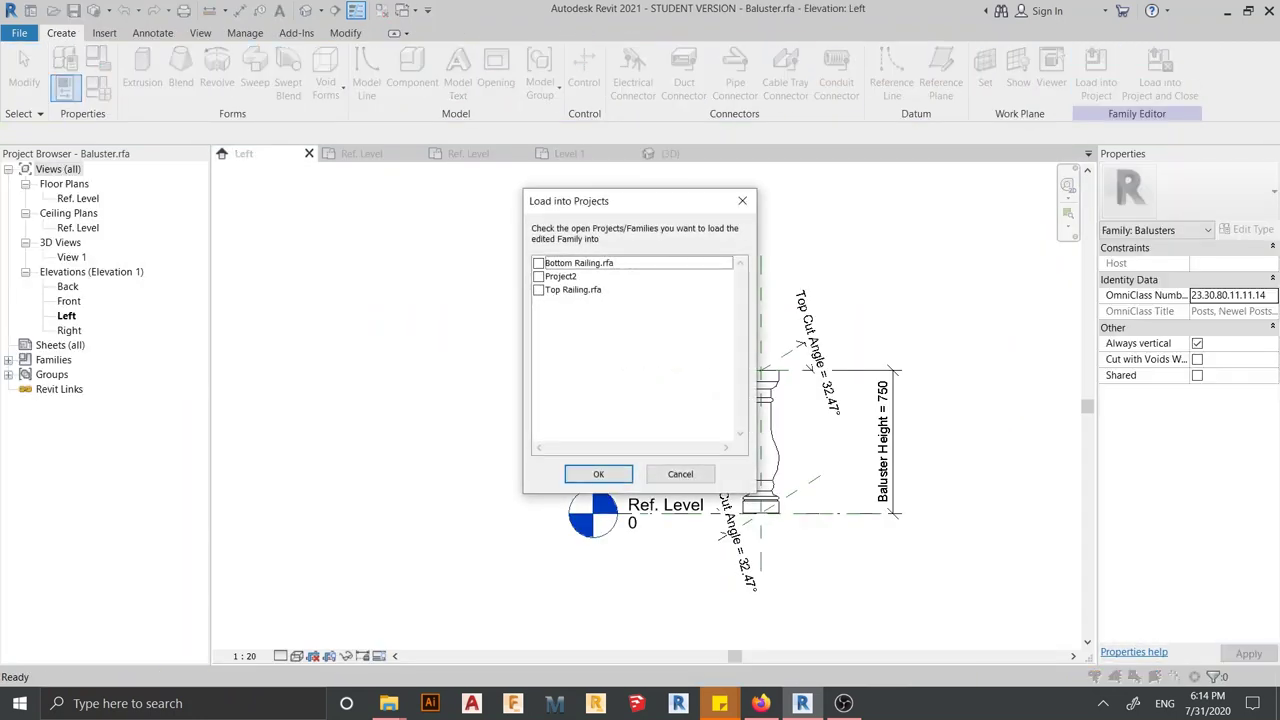
pyautogui.click(538, 276)
pyautogui.click(598, 474)
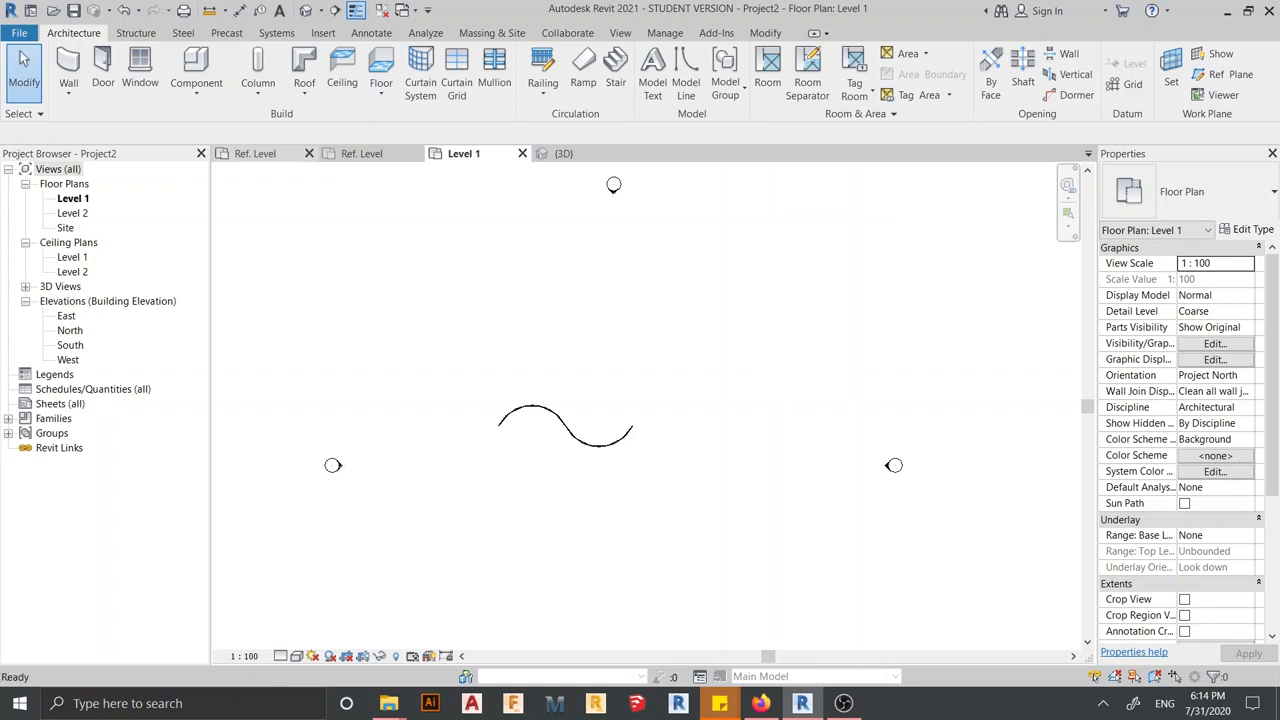
# Load the Top Railing profile into Project2 and close it without saving
pyautogui.click(255, 153)
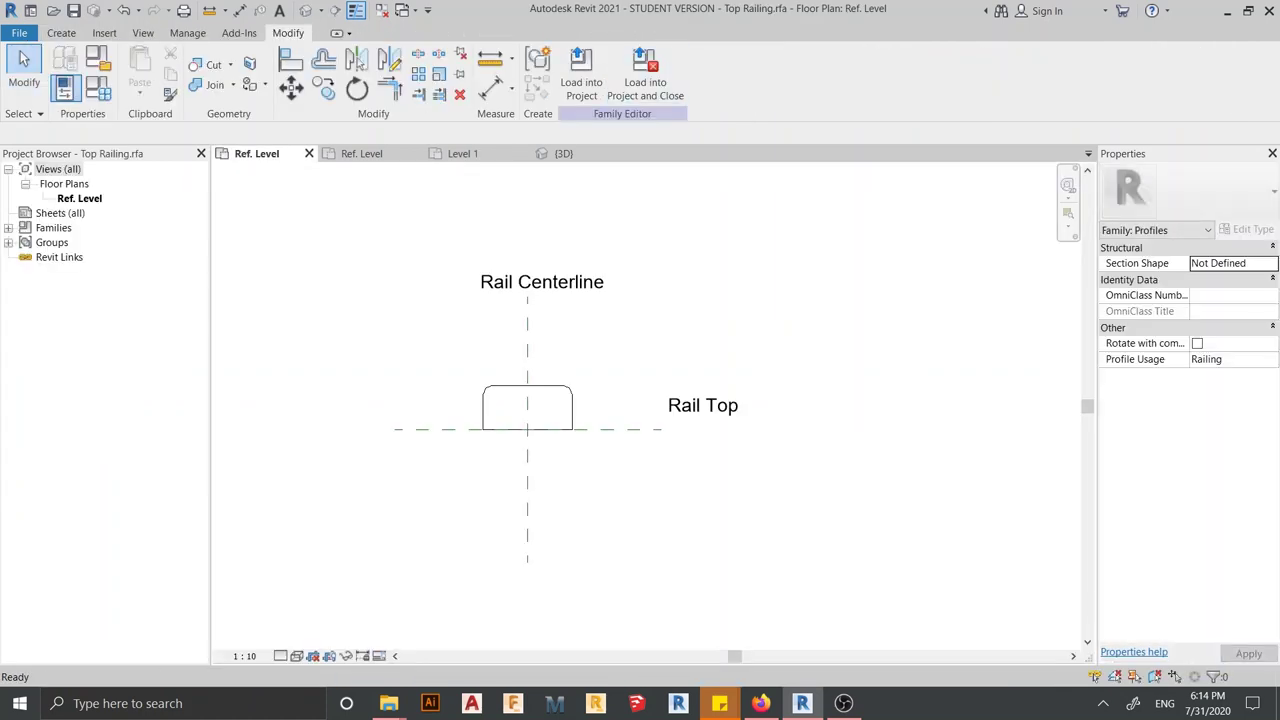
pyautogui.click(645, 70)
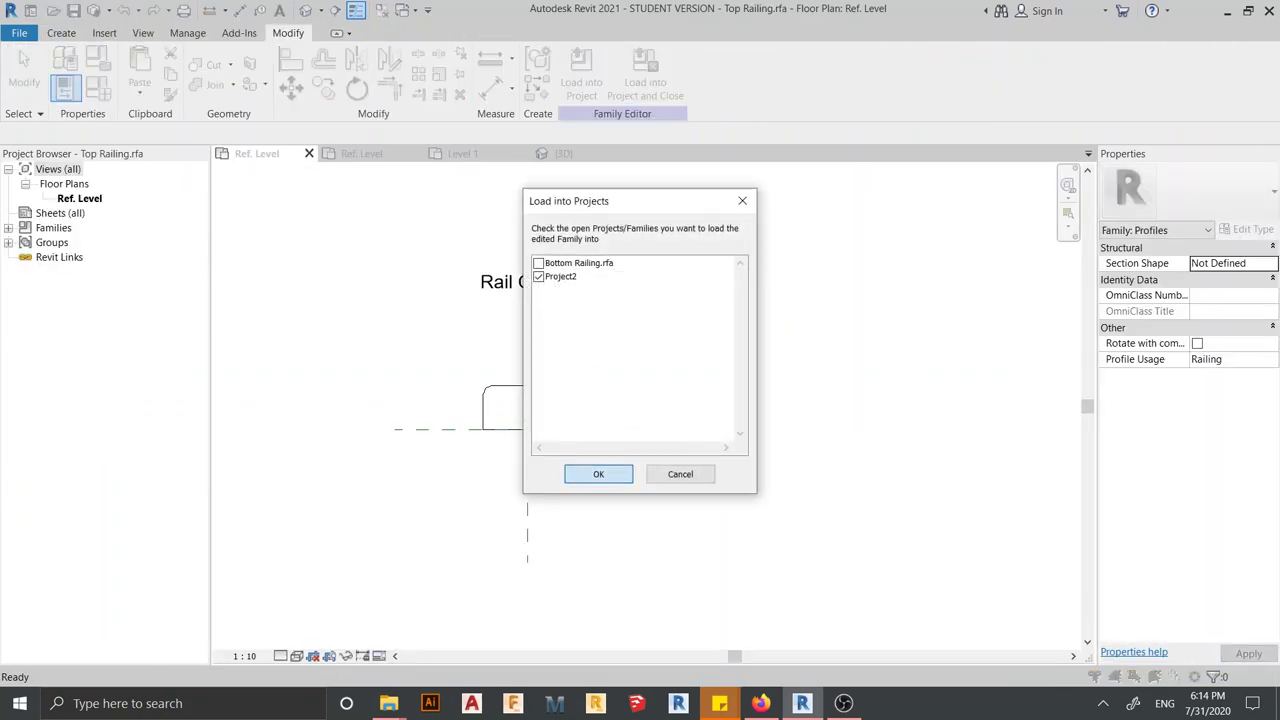
pyautogui.click(598, 474)
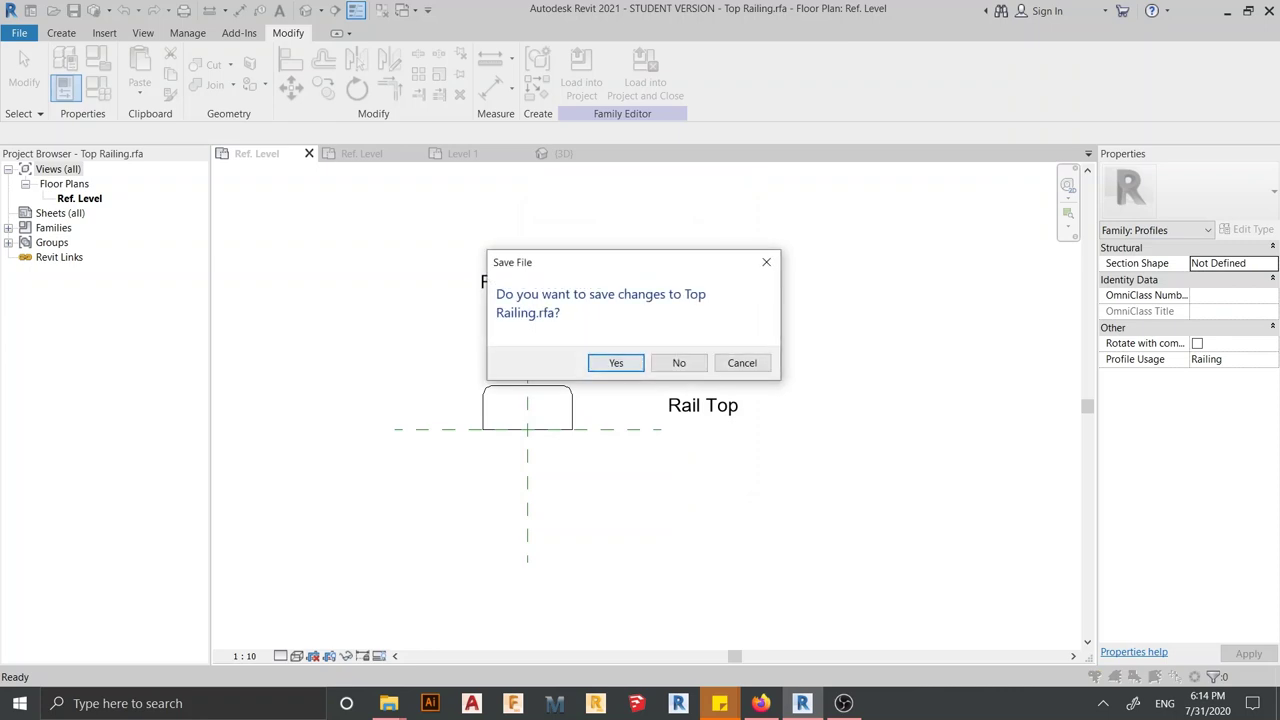
pyautogui.click(679, 363)
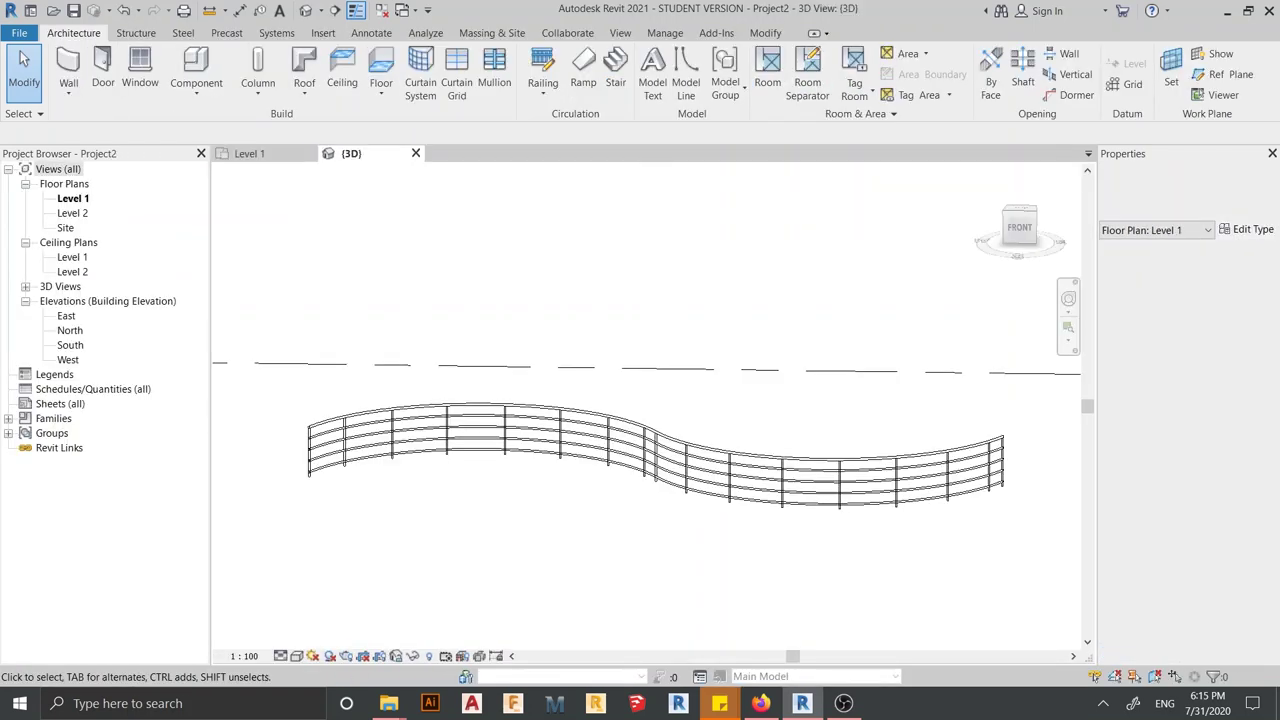
# Orbit the 3D view around the S-curved railing to inspect it
pyautogui.keyDown('shift'); pyautogui.moveTo(640, 420); pyautogui.dragTo(700, 400, button='middle'); pyautogui.keyUp('shift')
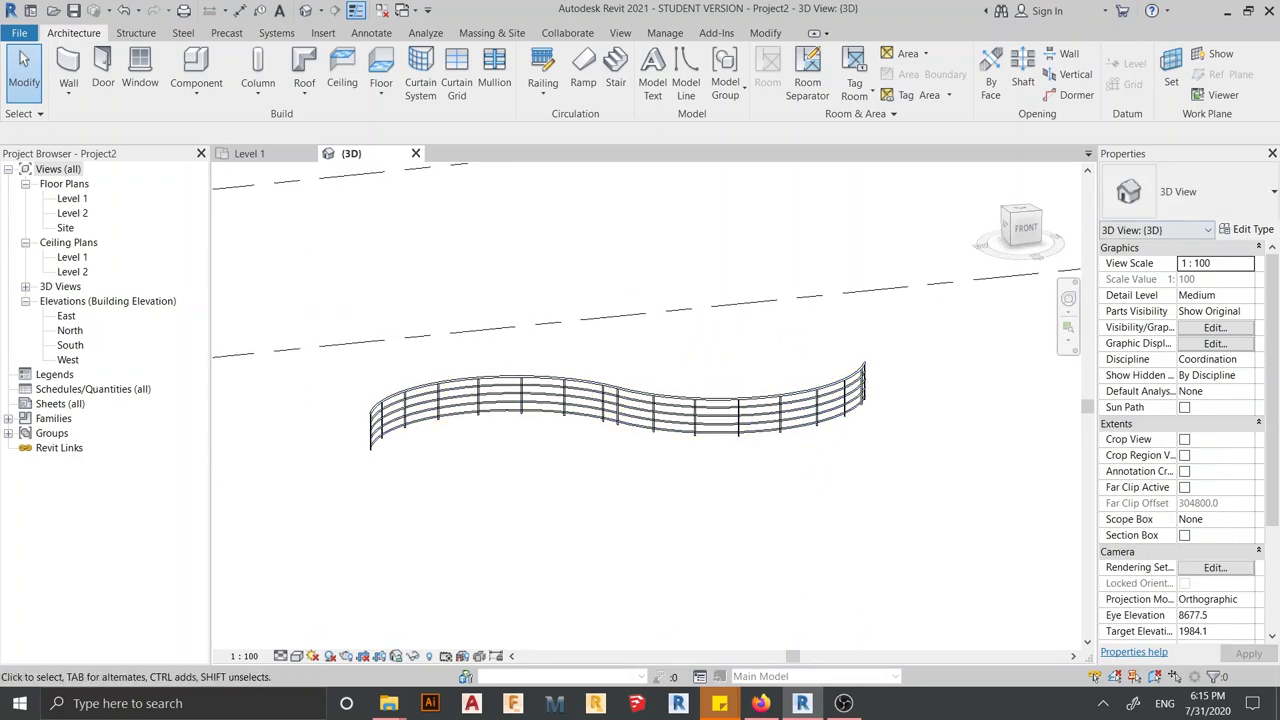
pyautogui.click(620, 405)
pyautogui.scroll(-3, 620, 405)
pyautogui.moveTo(620, 405)
pyautogui.keyDown('shift'); pyautogui.mouseDown(button='middle')
pyautogui.moveTo(660, 380)
pyautogui.moveTo(720, 410)
pyautogui.moveTo(700, 370)
pyautogui.moveTo(660, 390)
pyautogui.mouseUp(button='middle'); pyautogui.keyUp('shift')
pyautogui.press('Escape')
pyautogui.scroll(2, 700, 400)
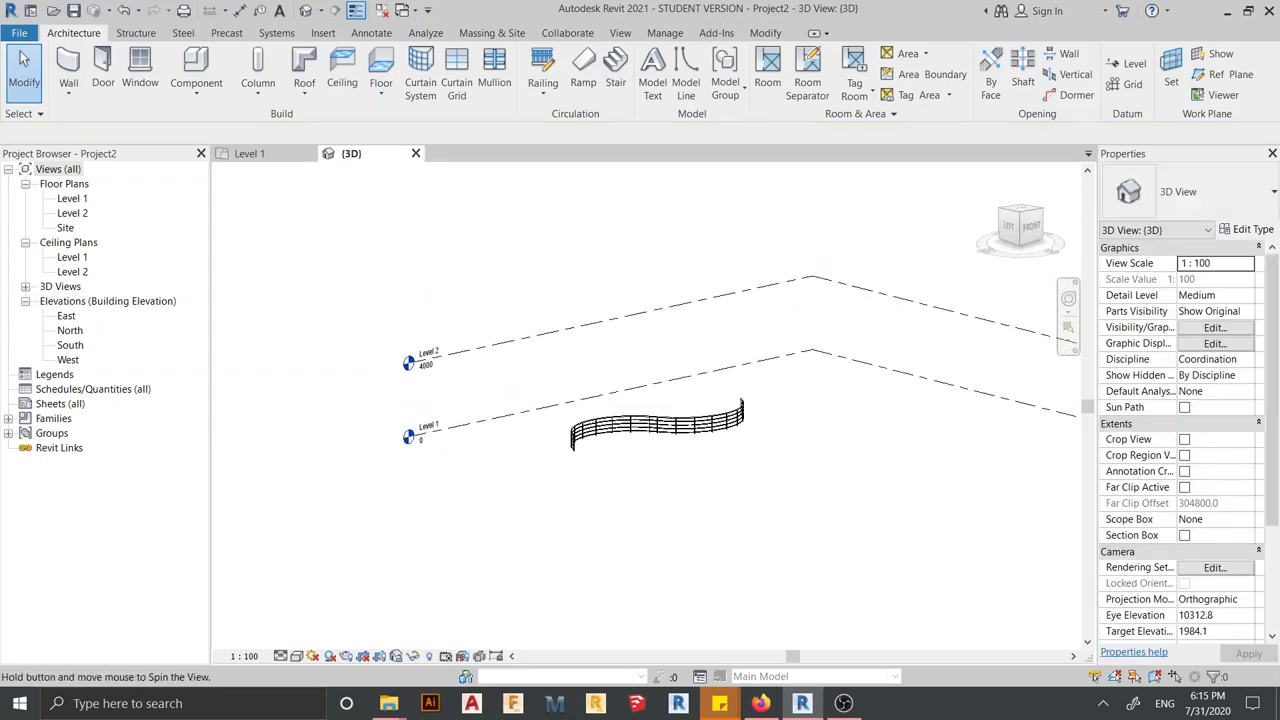
# Select both level lines, cancel hiding them, and bring up Visibility/Graphic Overrides
pyautogui.moveTo(1000, 585); pyautogui.dragTo(470, 228)
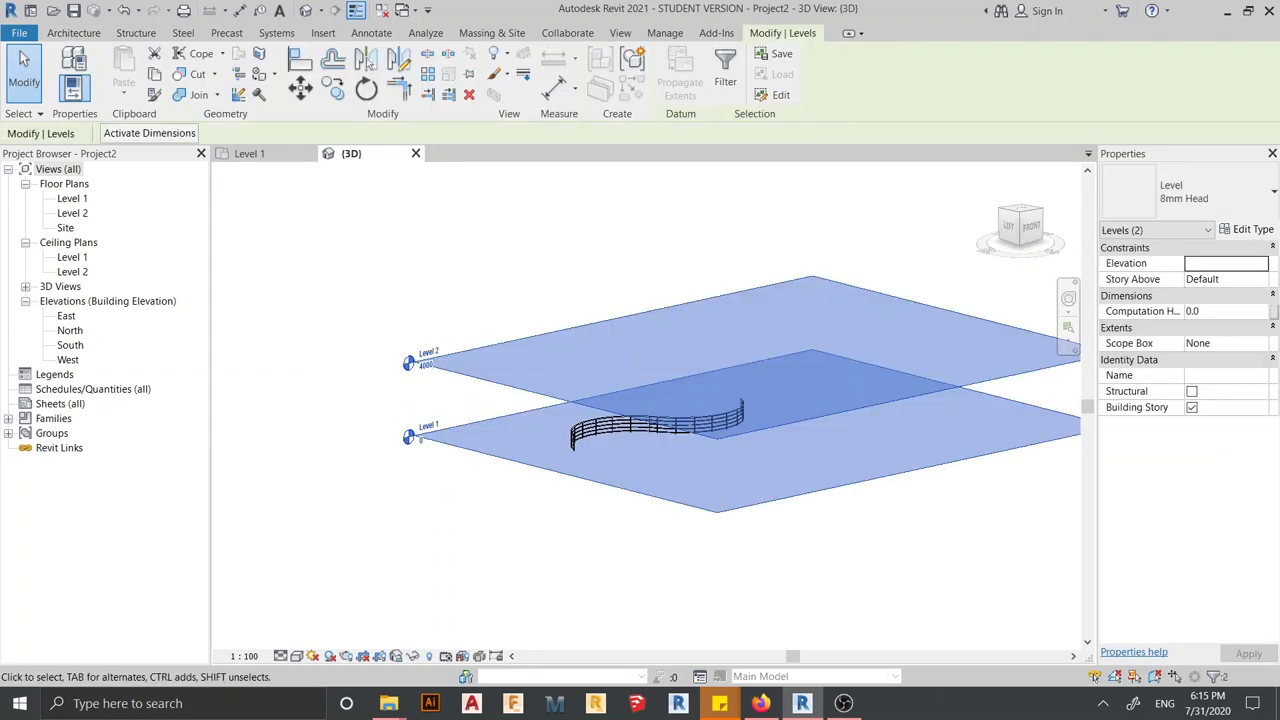
pyautogui.rightClick(496, 196)
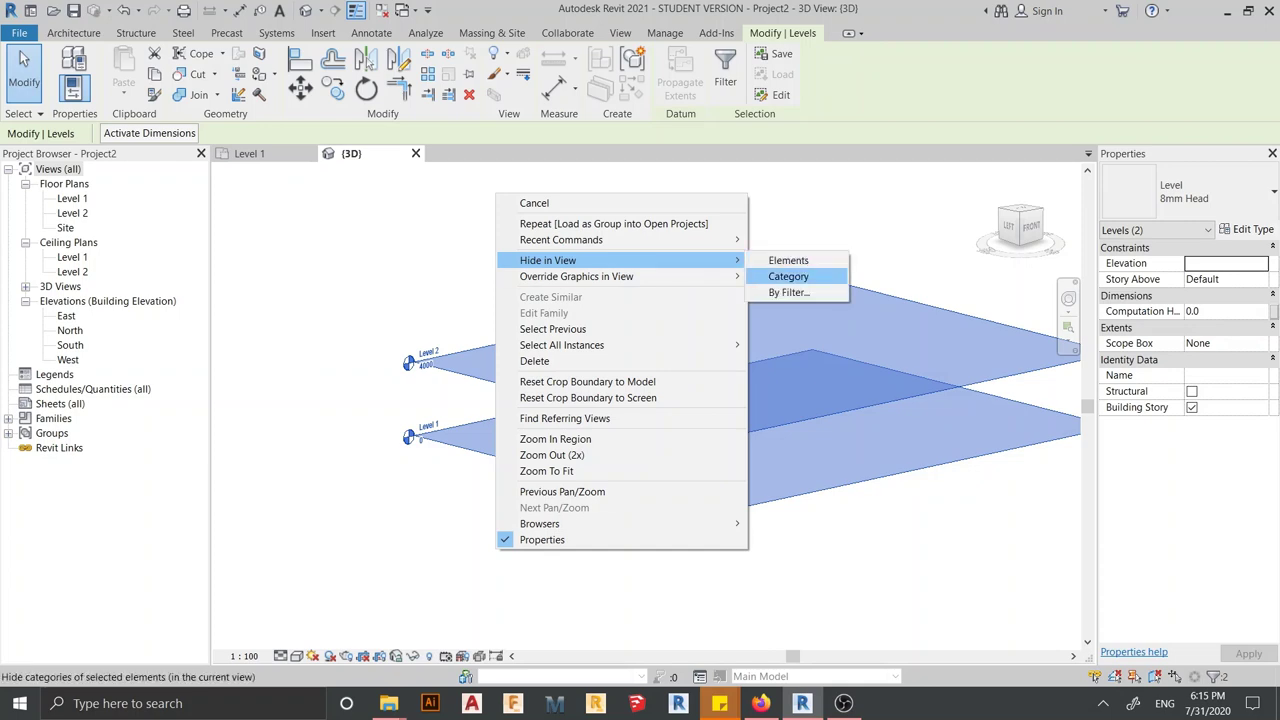
pyautogui.press('Escape')
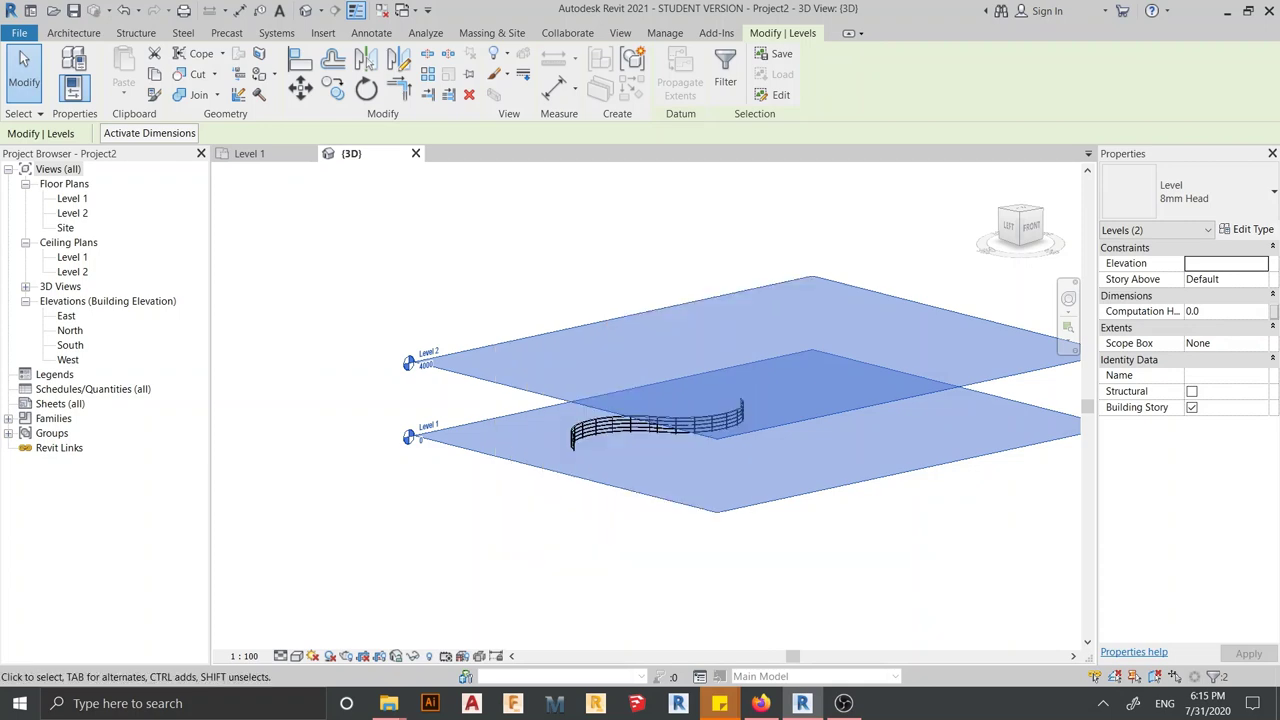
pyautogui.moveTo(640, 400)
pyautogui.mouseDown(button='middle')
pyautogui.moveTo(532, 335)
pyautogui.moveTo(451, 348)
pyautogui.mouseUp(button='middle')
pyautogui.press('Escape')
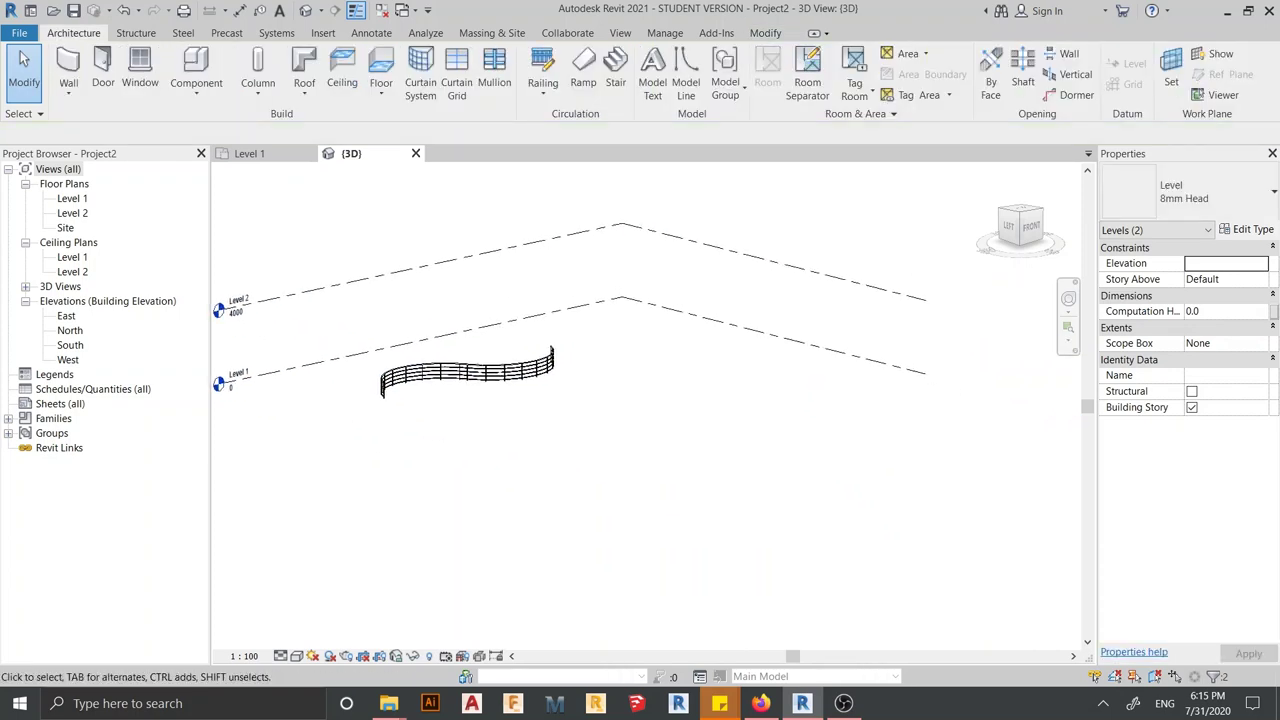
pyautogui.scroll(-2, 741, 441)
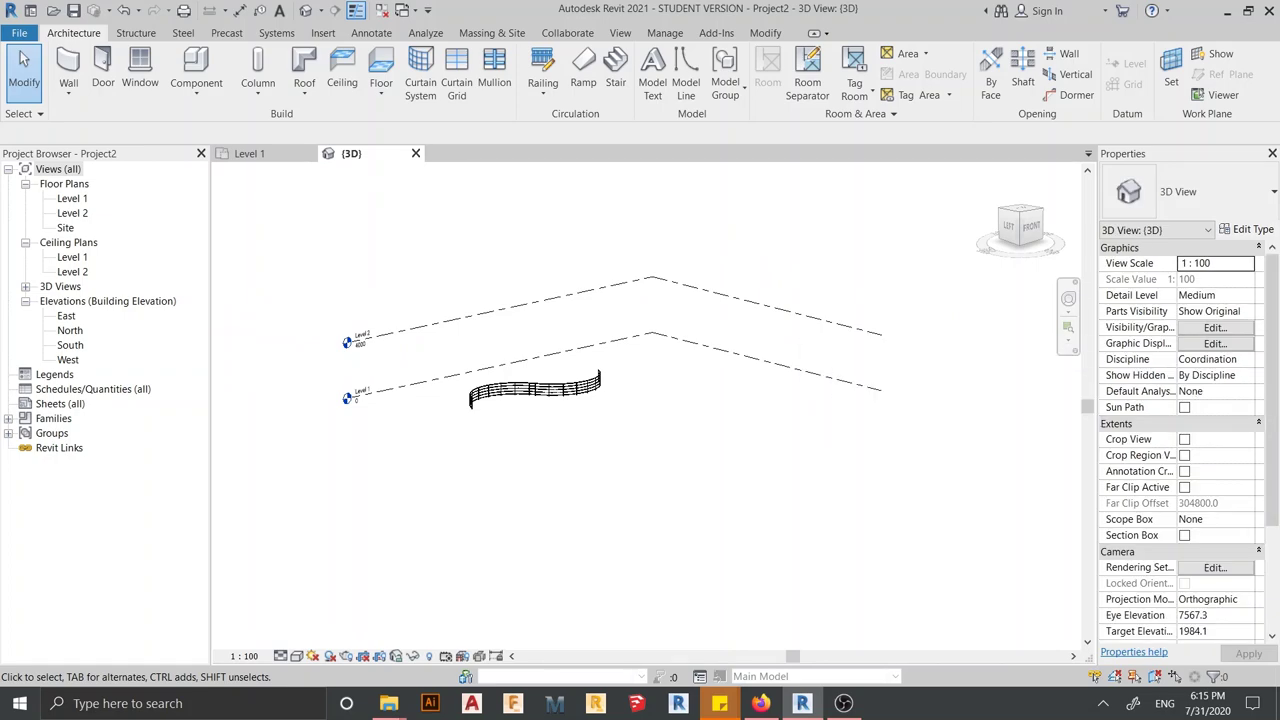
pyautogui.click(1215, 328)
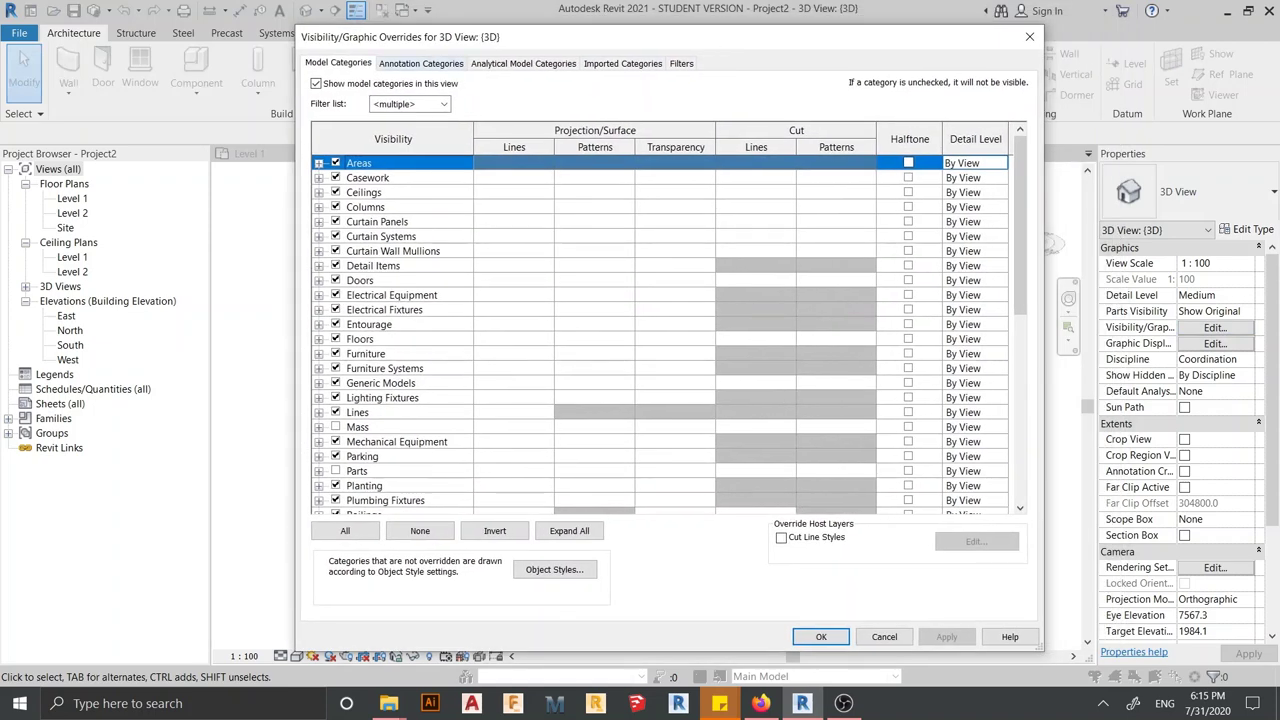
# Turn off Levels under the 3D view's annotation categories, then orbit and zoom onto the railing
pyautogui.click(421, 63)
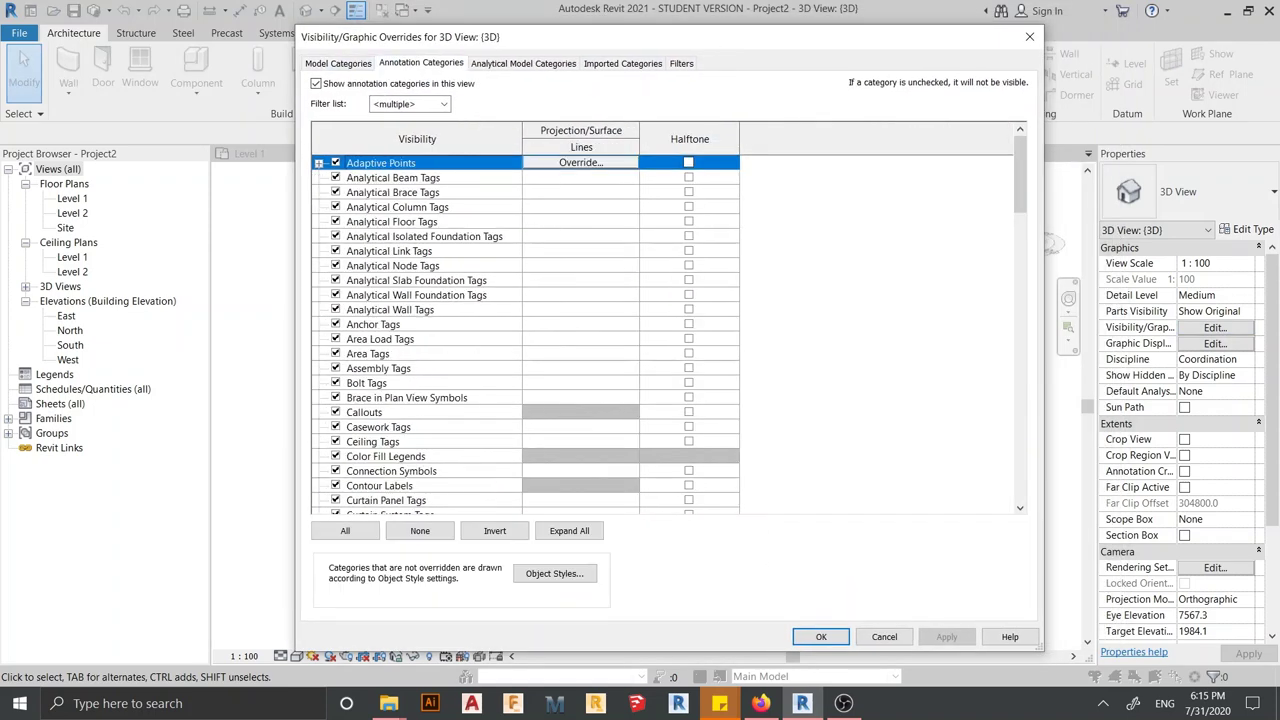
pyautogui.scroll(-2, 670, 332)
pyautogui.scroll(-3, 670, 332)
pyautogui.scroll(-1, 670, 332)
pyautogui.scroll(-2, 670, 332)
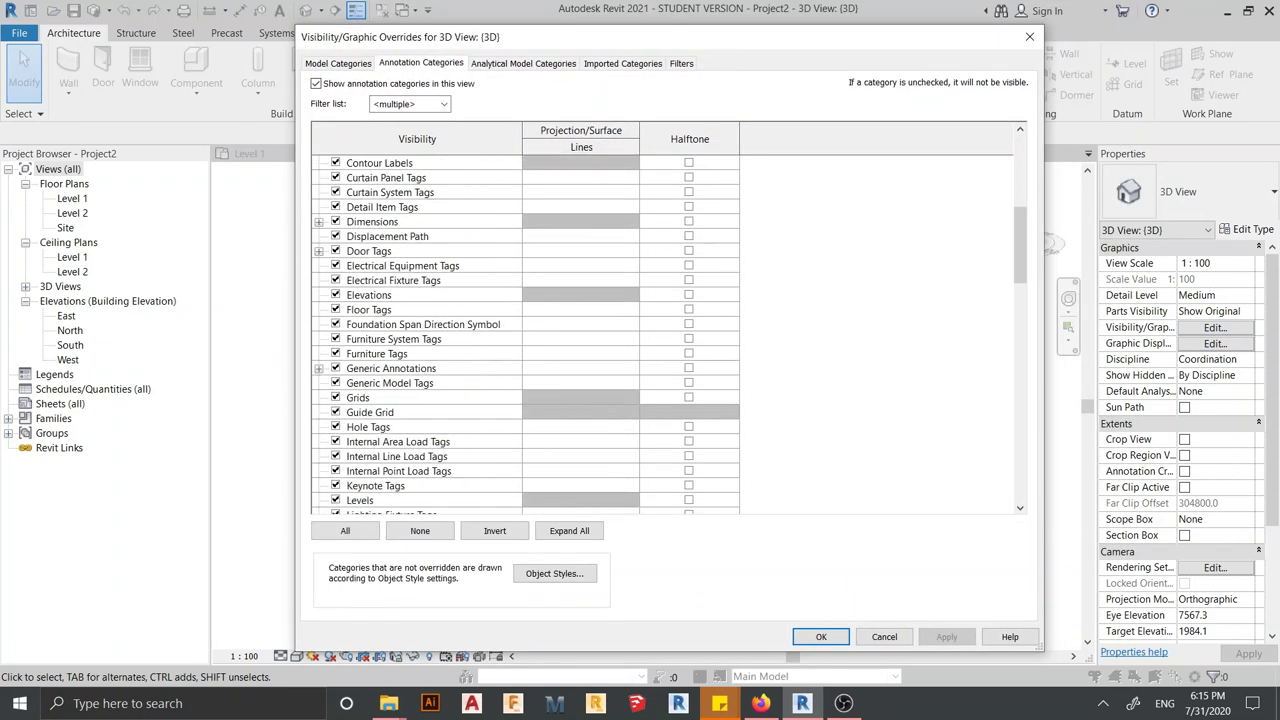
pyautogui.scroll(-1, 670, 332)
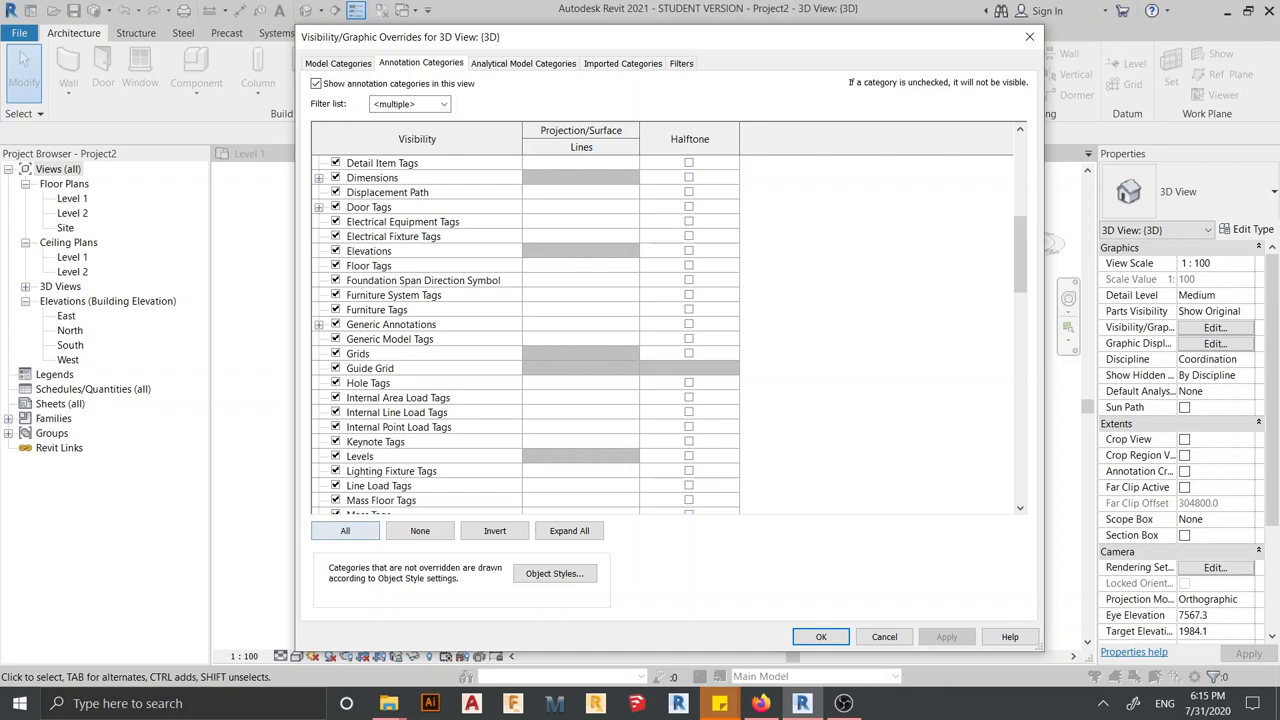
pyautogui.click(335, 456)
pyautogui.click(946, 637)
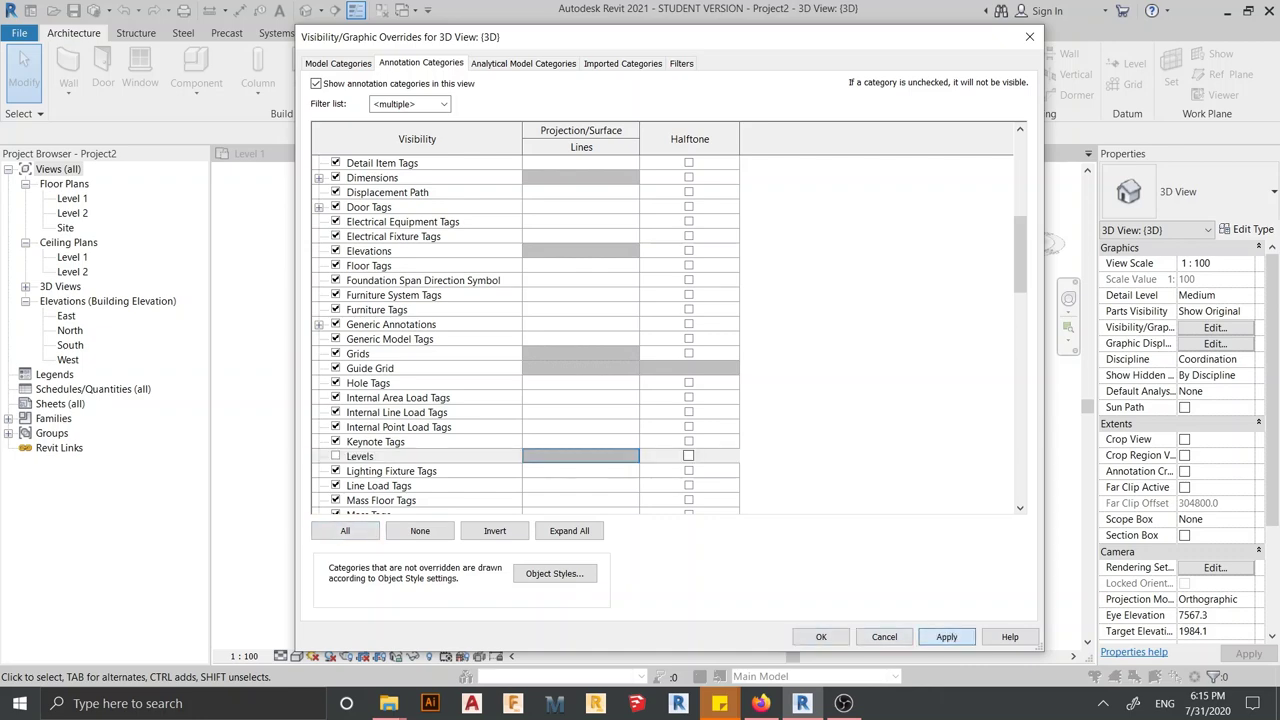
pyautogui.click(820, 637)
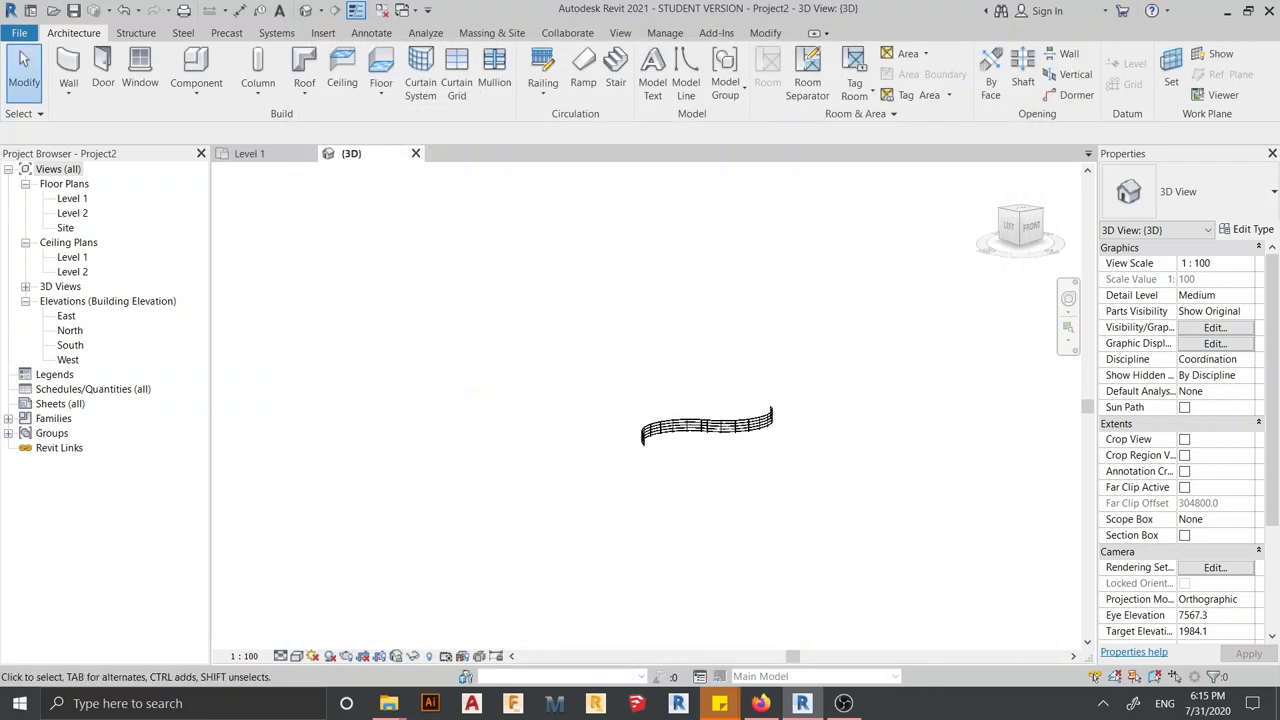
pyautogui.moveTo(600, 430)
pyautogui.keyDown('shift'); pyautogui.mouseDown(button='middle')
pyautogui.moveTo(688, 450)
pyautogui.moveTo(740, 490)
pyautogui.mouseUp(button='middle'); pyautogui.keyUp('shift')
pyautogui.scroll(4, 688, 450)
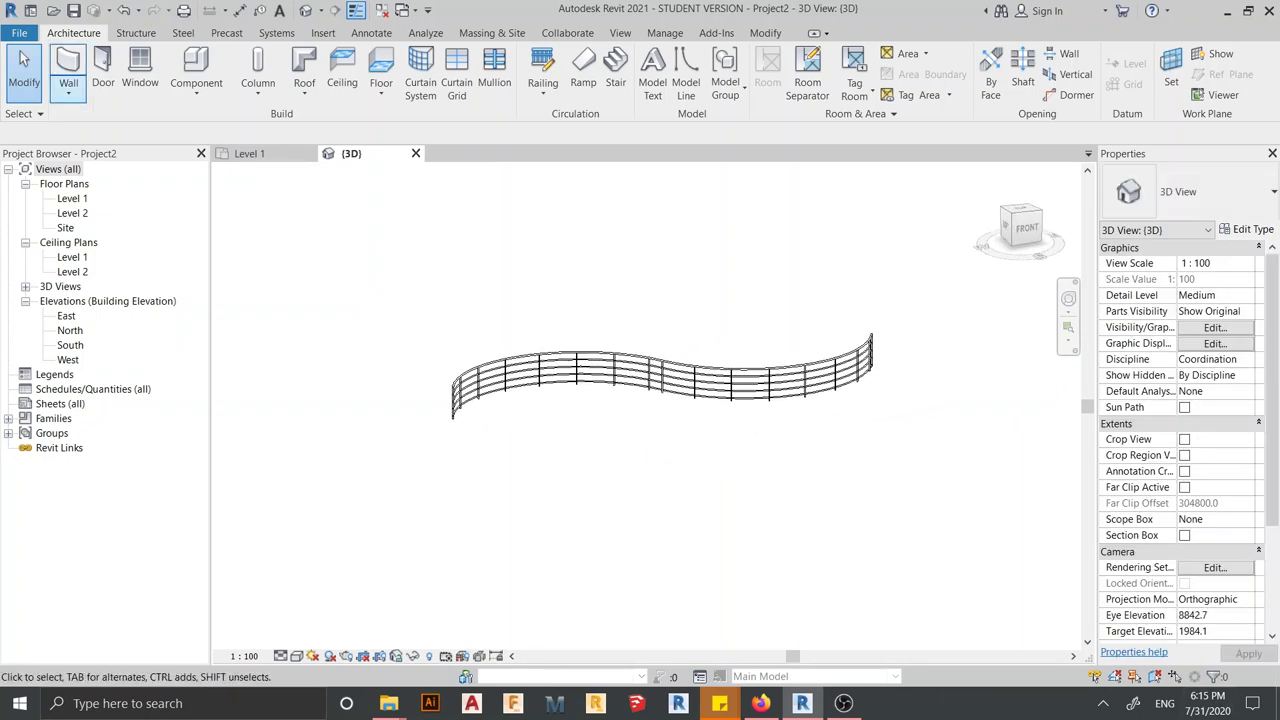
# Select the S-curved railing and duplicate its 900mm Pipe type as 'Classic Railing'
pyautogui.keyDown('shift'); pyautogui.moveTo(700, 420); pyautogui.dragTo(720, 400, button='middle'); pyautogui.keyUp('shift')
pyautogui.click(700, 385)
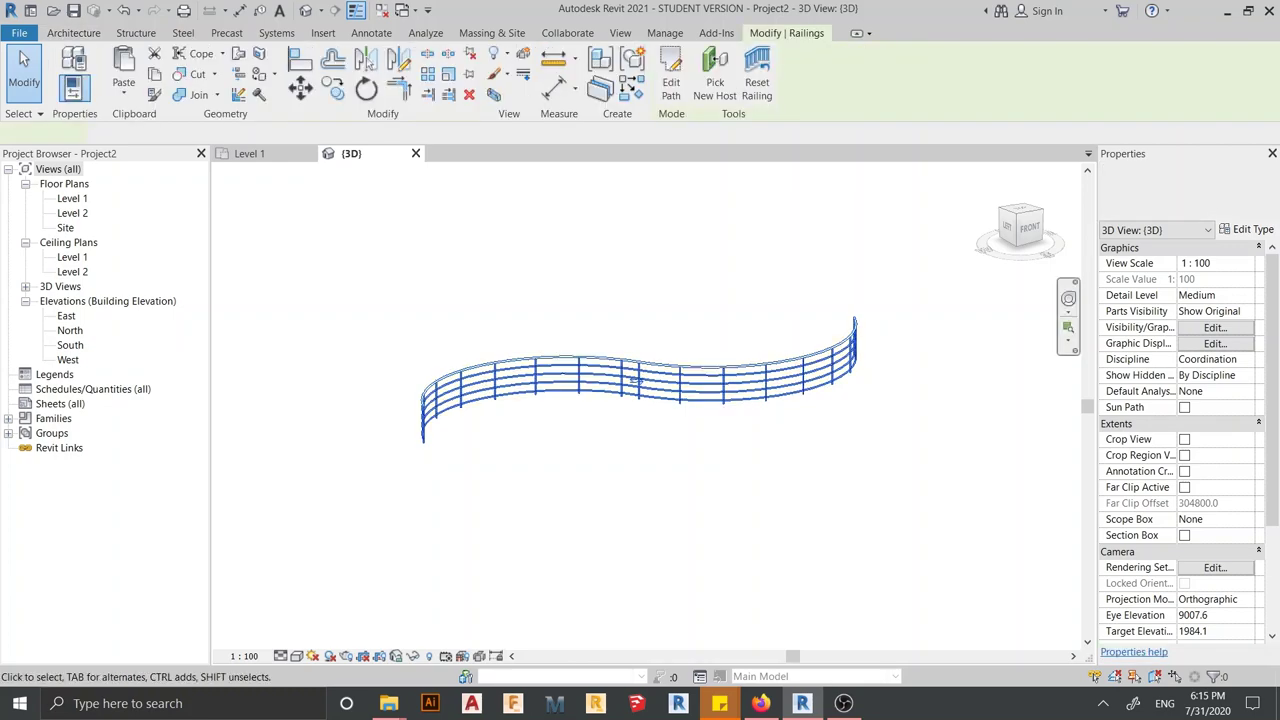
pyautogui.click(1248, 229)
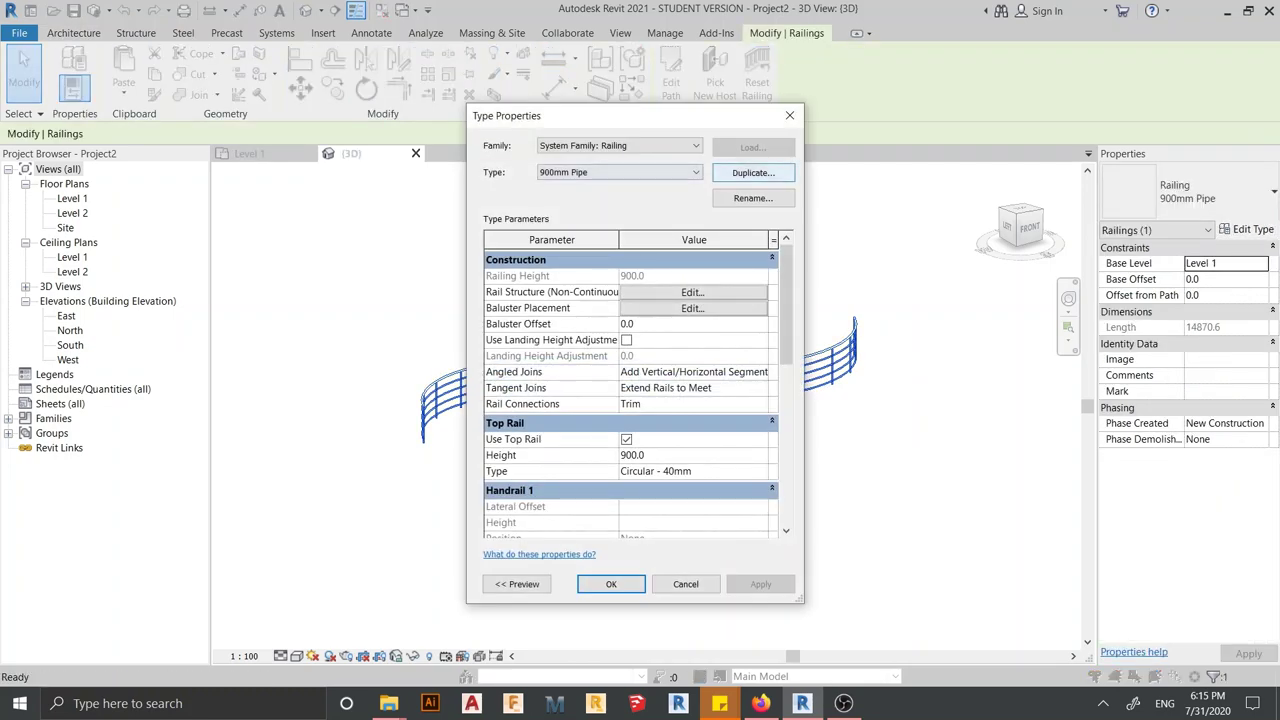
pyautogui.click(695, 172)
pyautogui.click(563, 197)
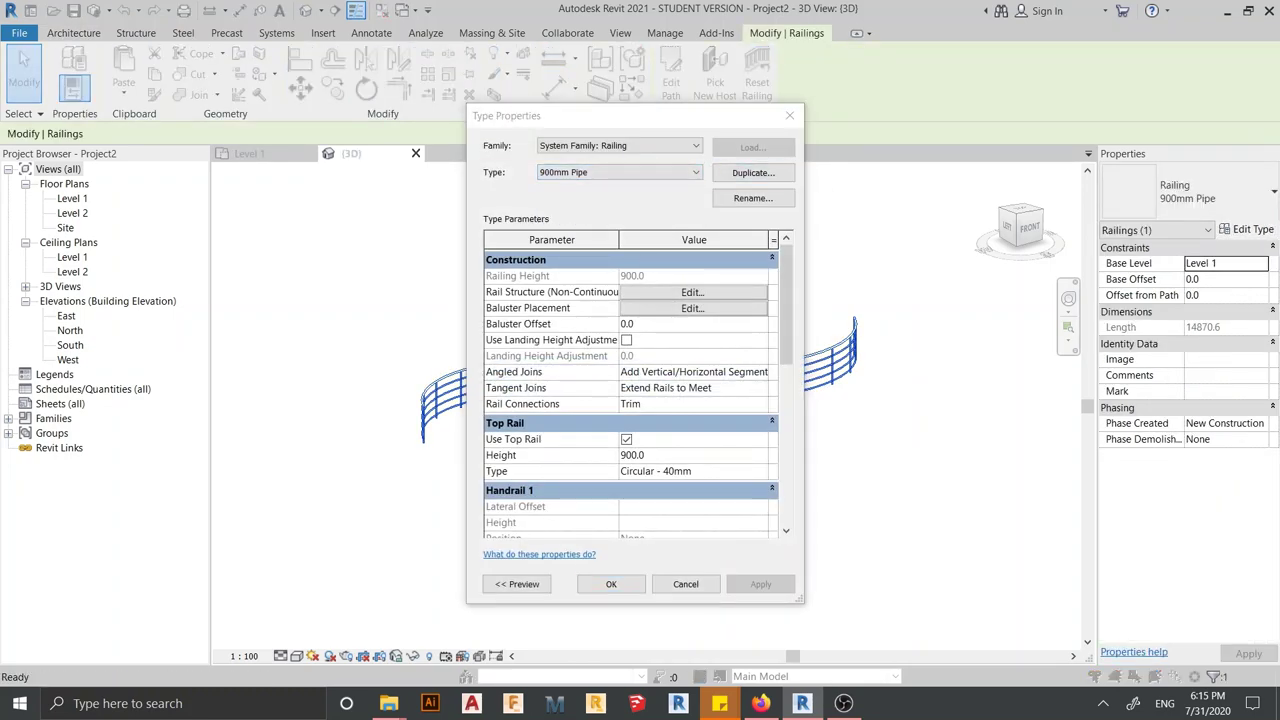
pyautogui.click(753, 172)
pyautogui.write('Classic Rail')
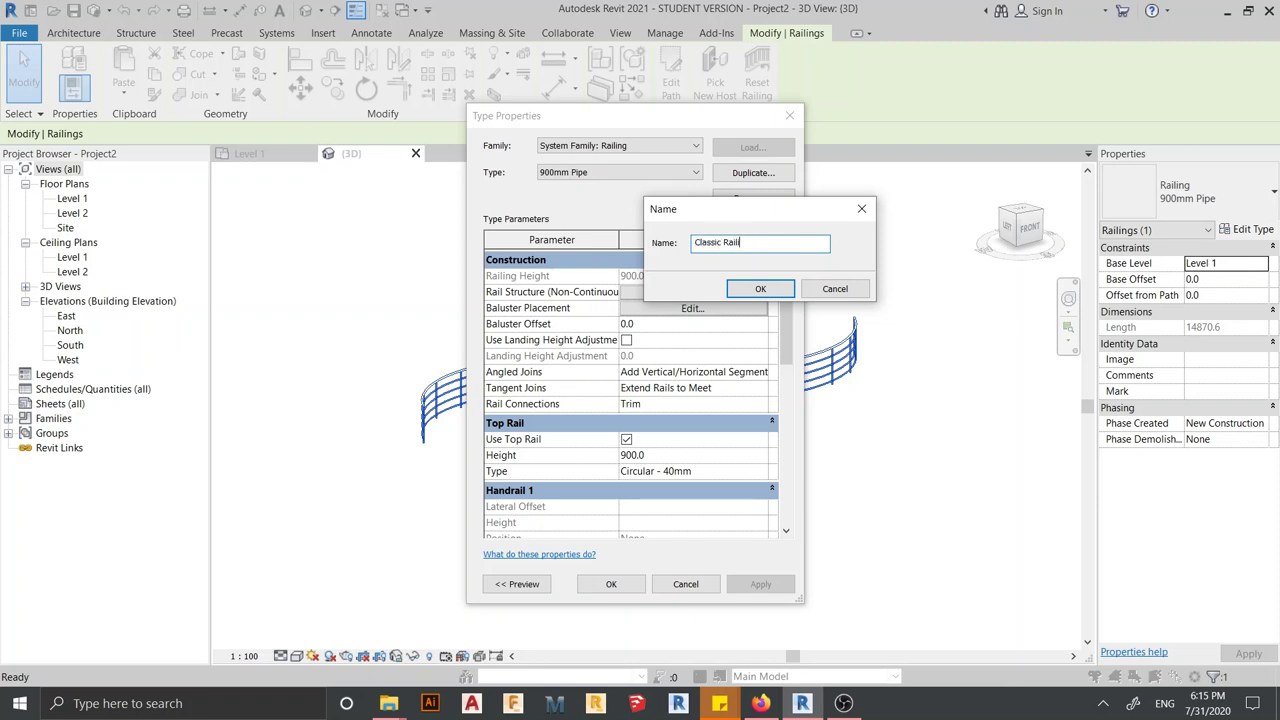
pyautogui.write('ing')
pyautogui.press('Return')
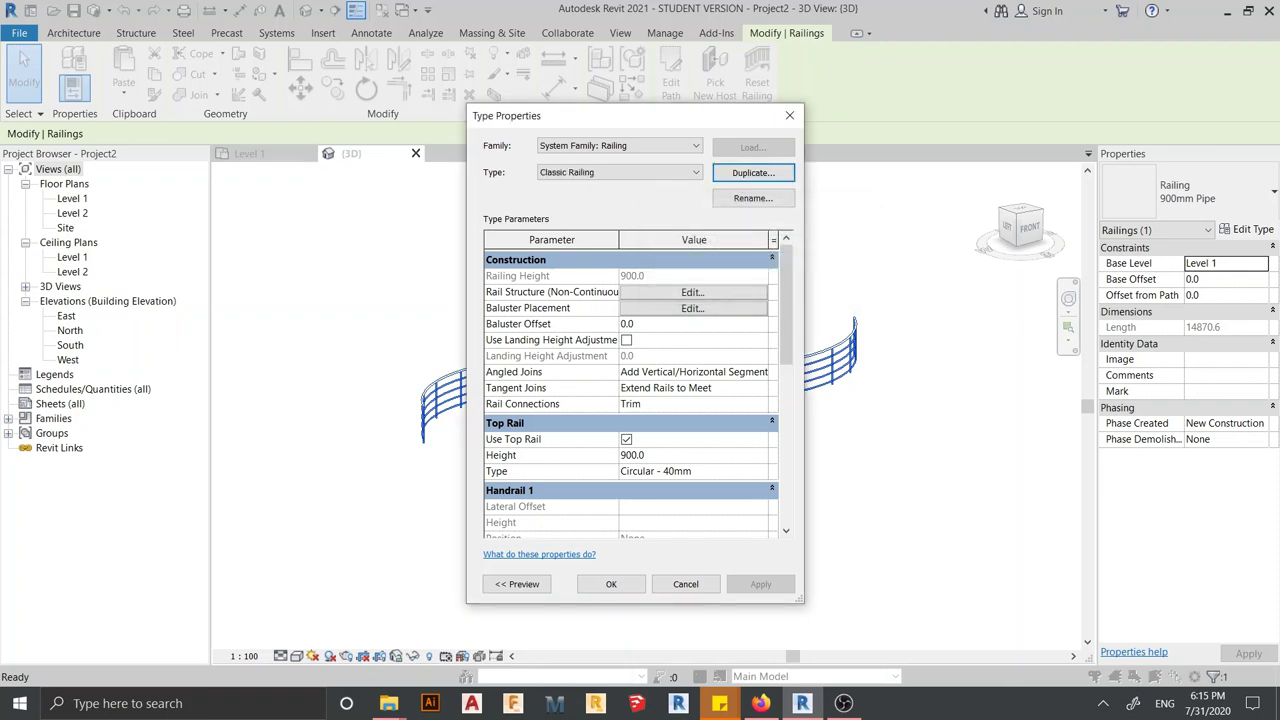
# In the rail structure, delete Rails 4, 3 and 2 so only Rail 1 remains
pyautogui.click(692, 292)
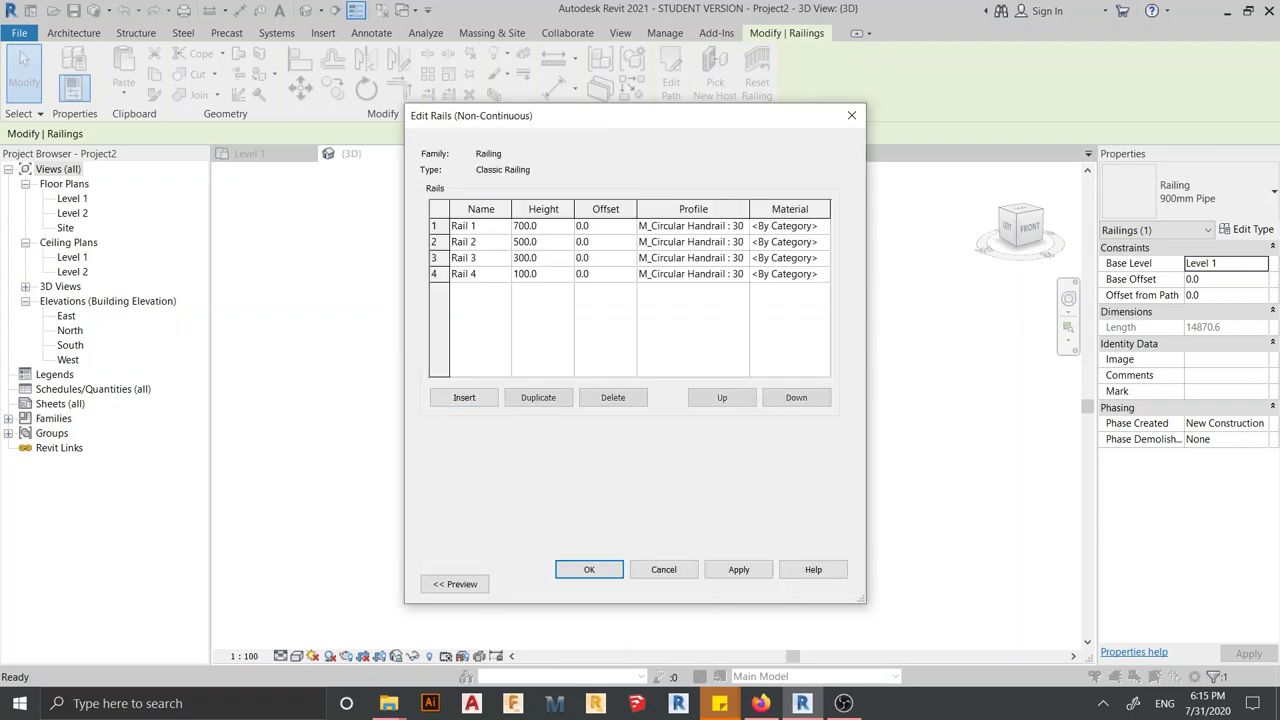
pyautogui.click(434, 274)
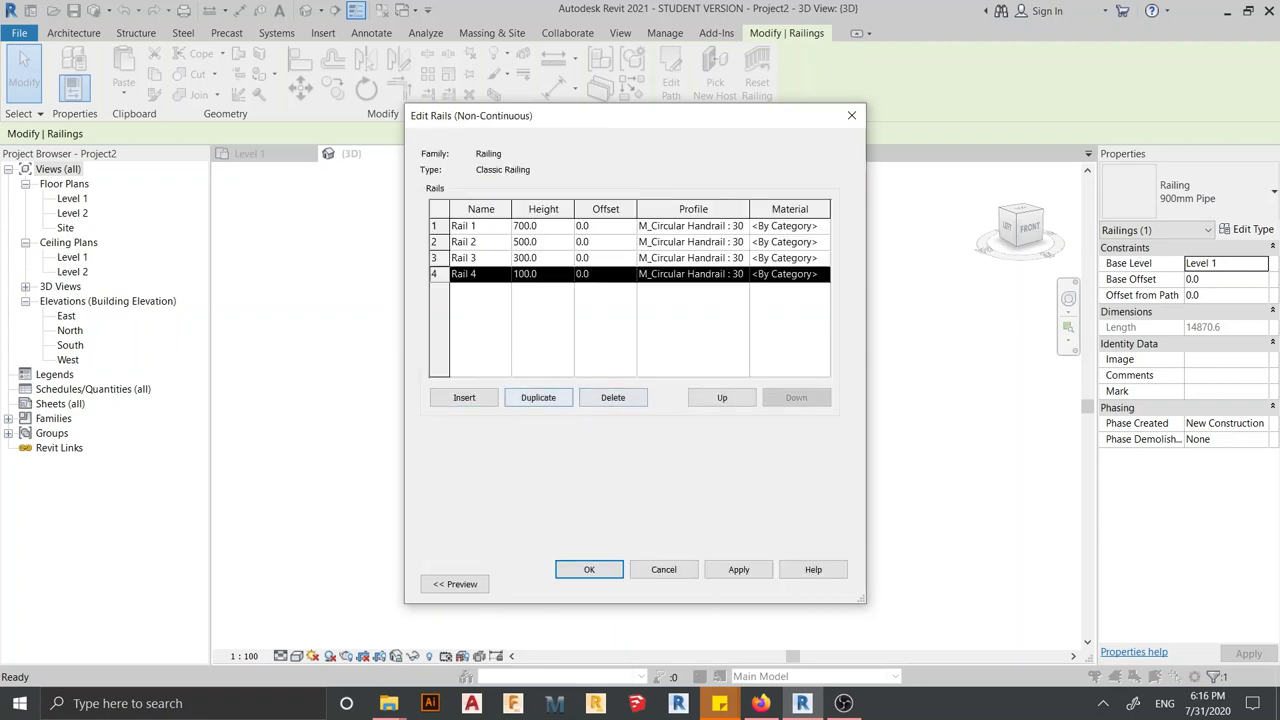
pyautogui.click(613, 397)
pyautogui.click(613, 397)
pyautogui.click(613, 397)
pyautogui.click(543, 226)
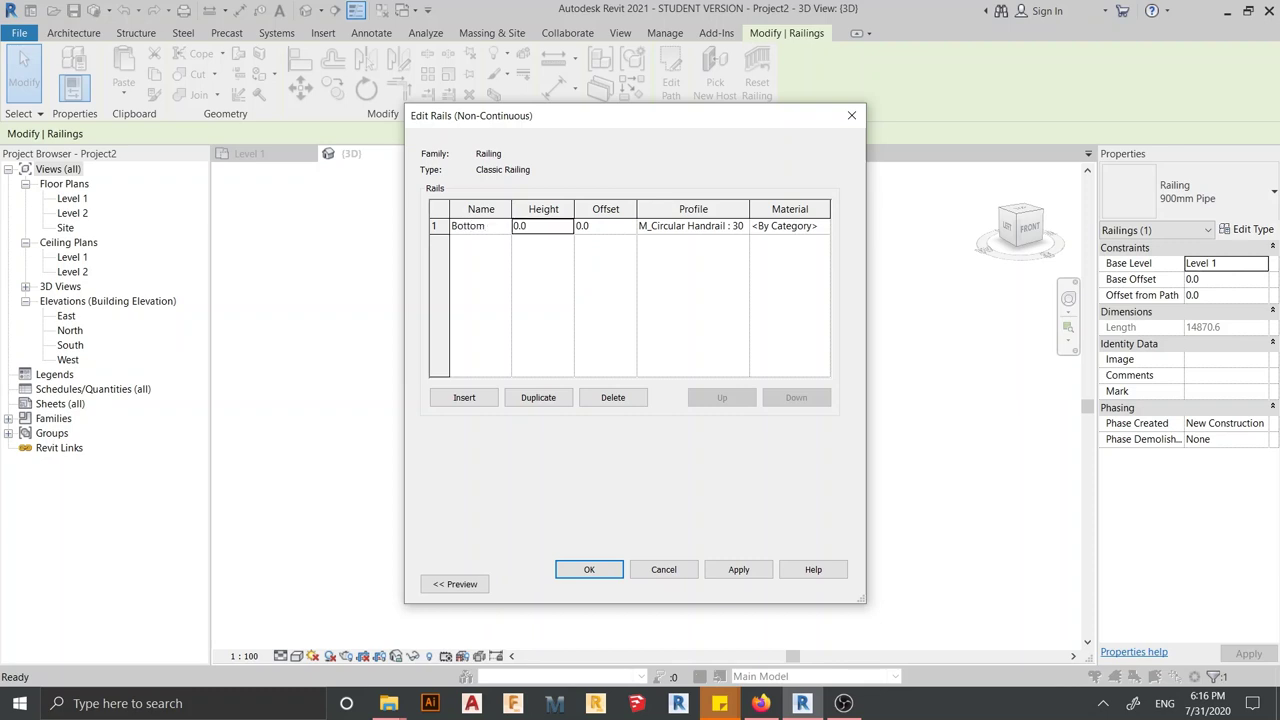
# Give the remaining rail the Bottom Railing profile and open its Material Browser
pyautogui.click(740, 226)
pyautogui.scroll(-1, 720, 275)
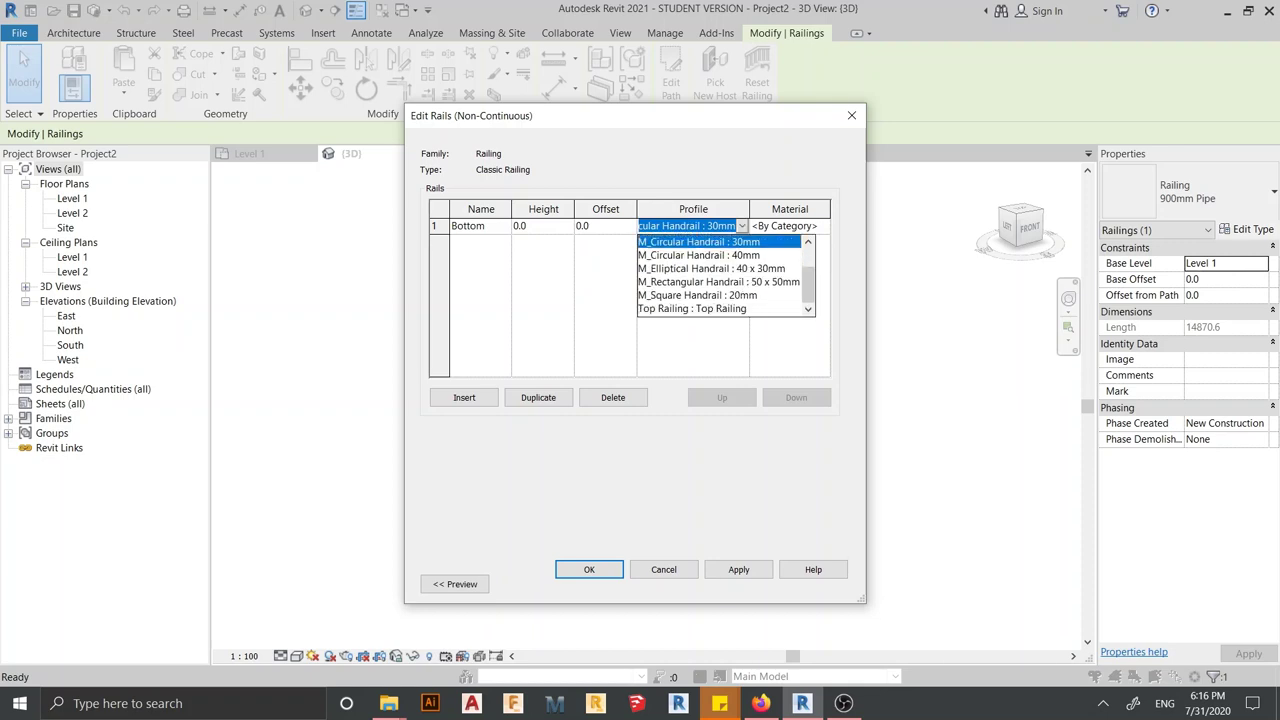
pyautogui.scroll(2, 720, 275)
pyautogui.scroll(1, 720, 275)
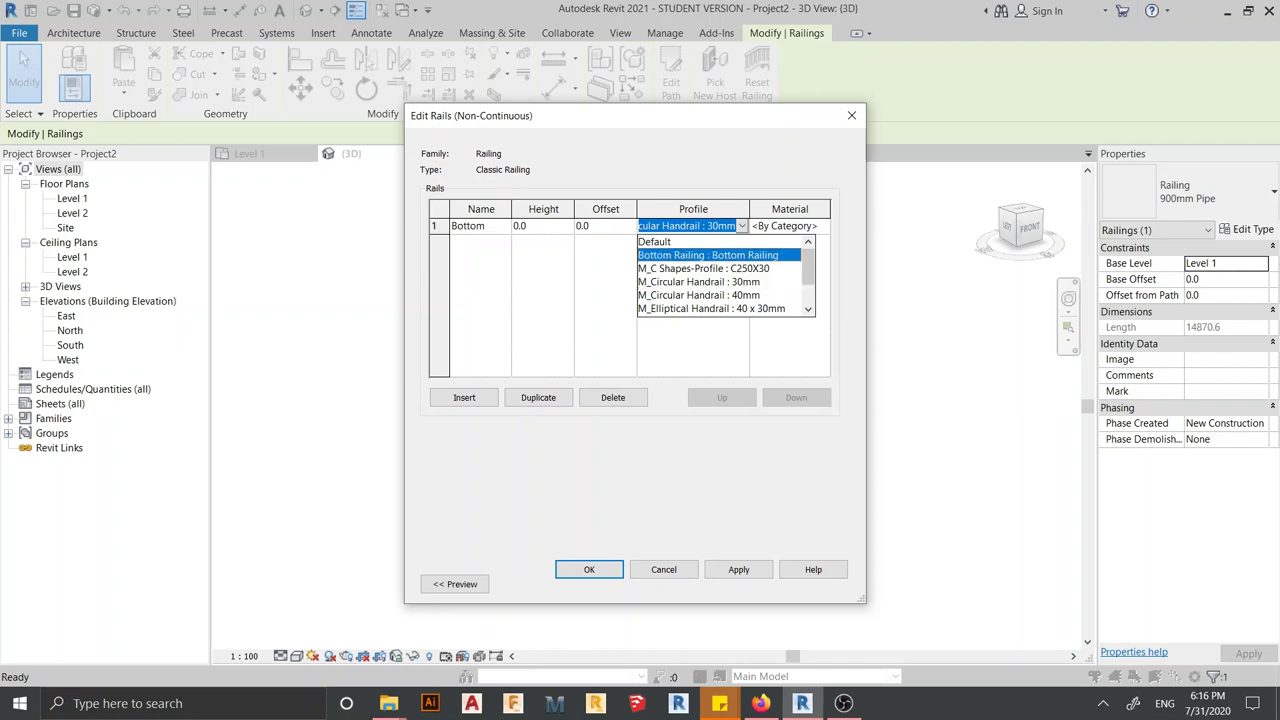
pyautogui.click(708, 255)
pyautogui.click(790, 225)
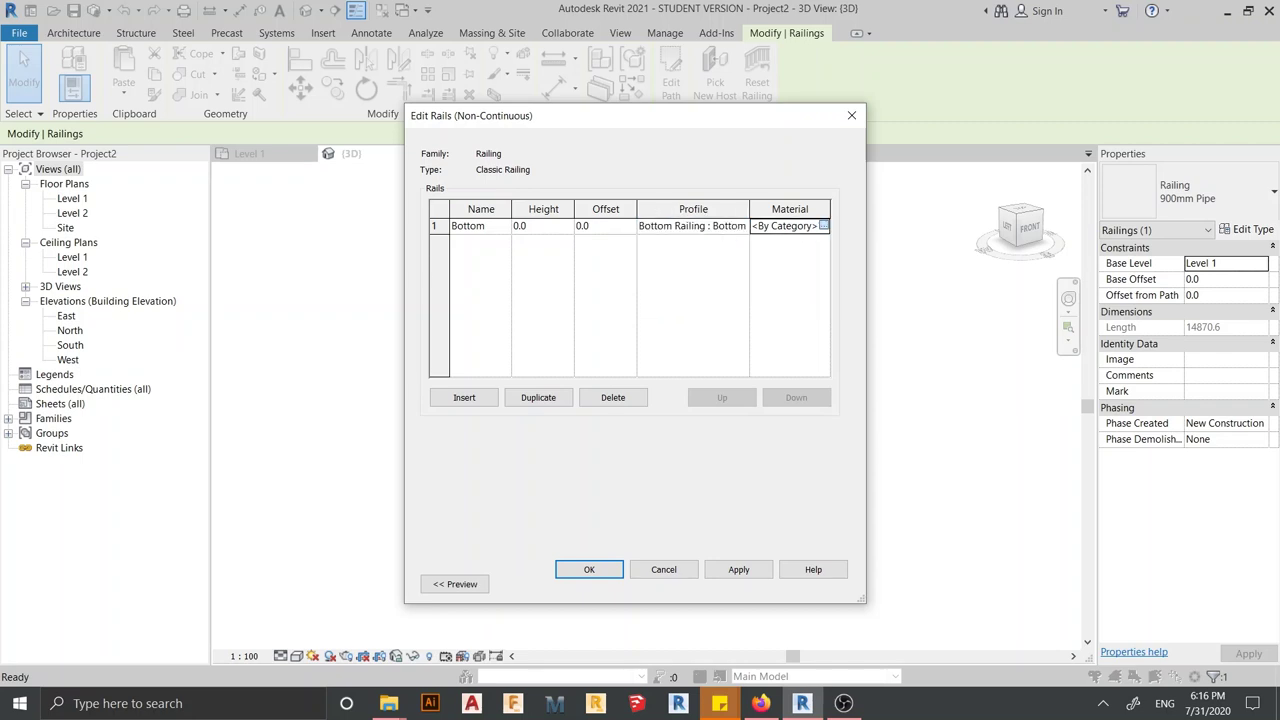
pyautogui.click(823, 225)
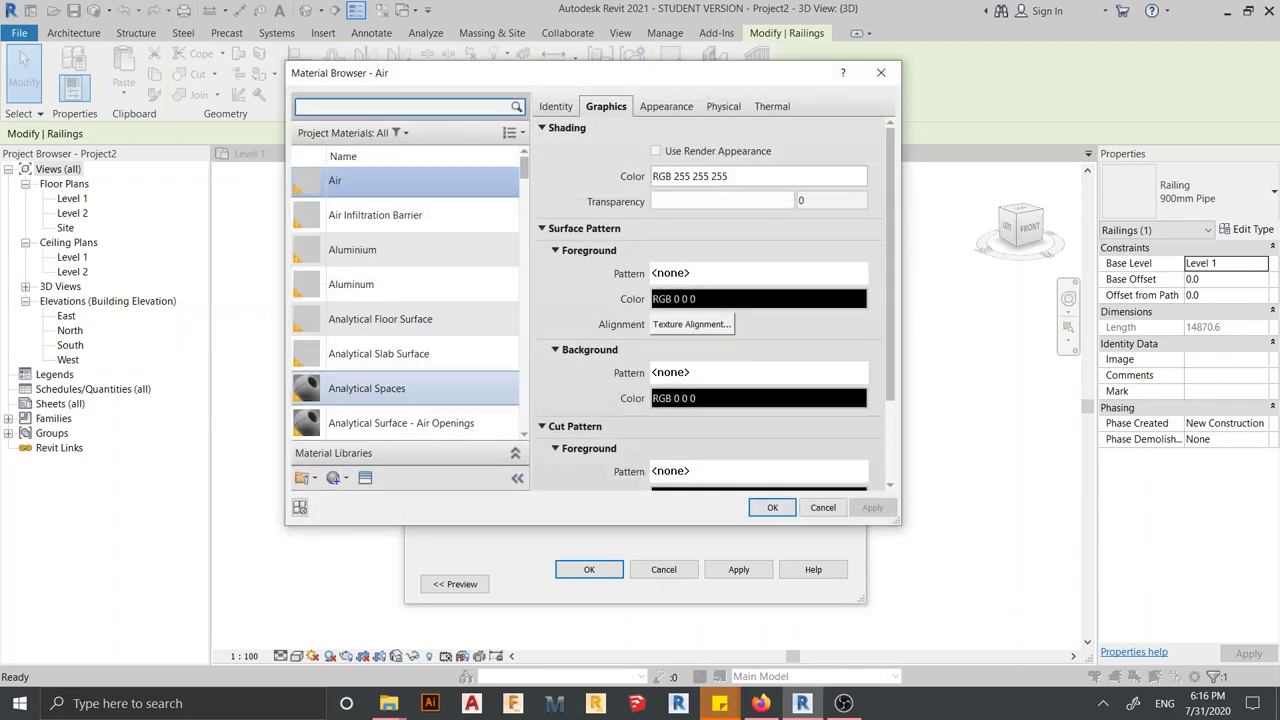
# Create a new material in the Material Browser and name it 'Bottom Railing'
pyautogui.scroll(-5, 405, 300)
pyautogui.scroll(-5, 405, 300)
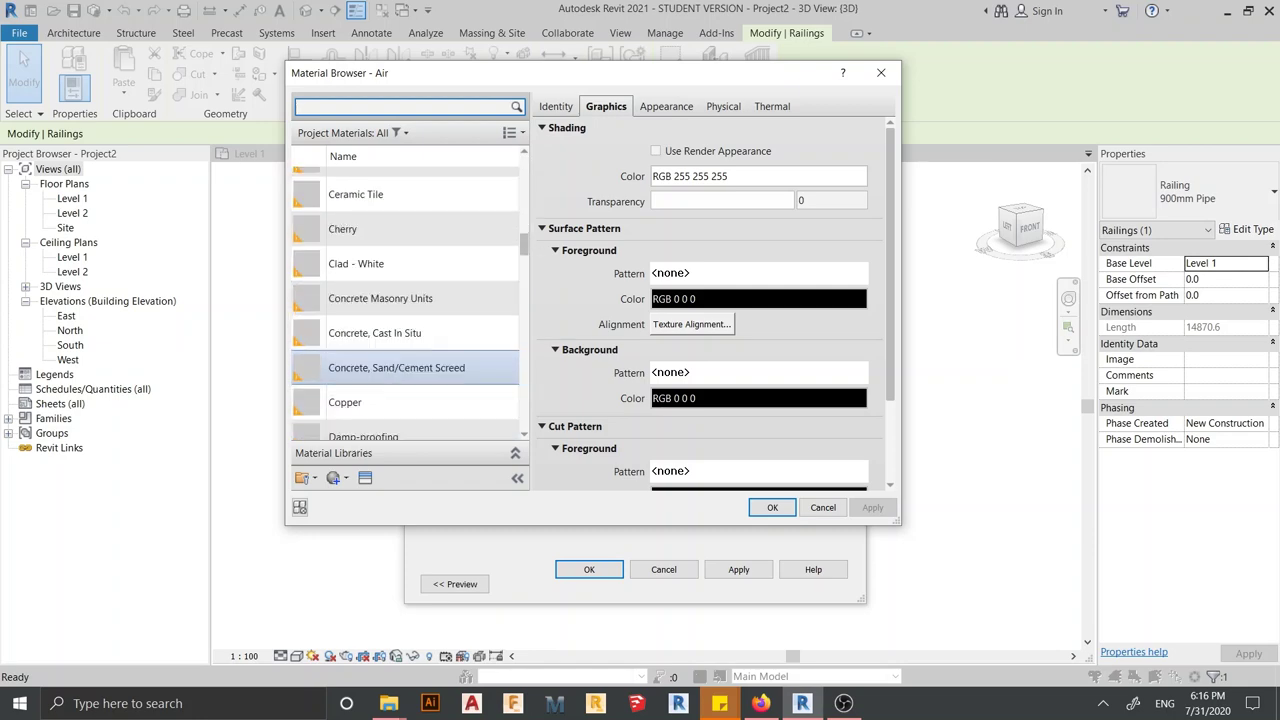
pyautogui.scroll(-5, 405, 300)
pyautogui.scroll(-5, 405, 300)
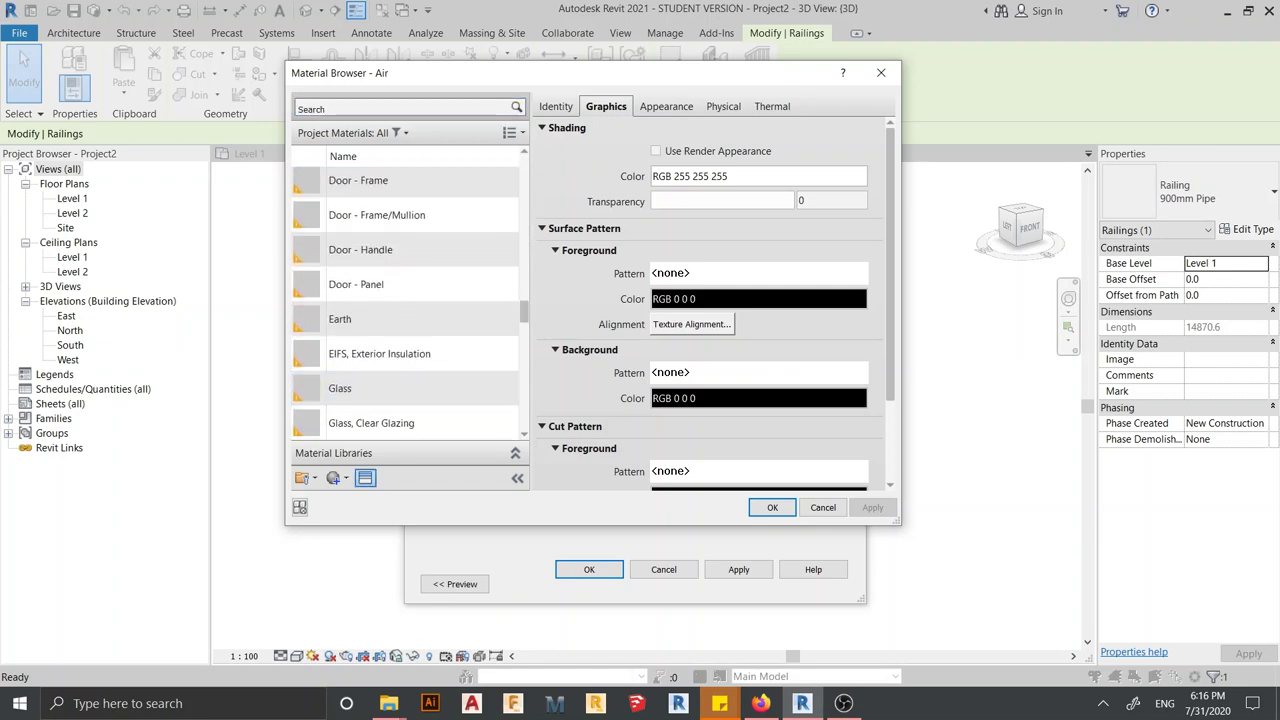
pyautogui.click(365, 477)
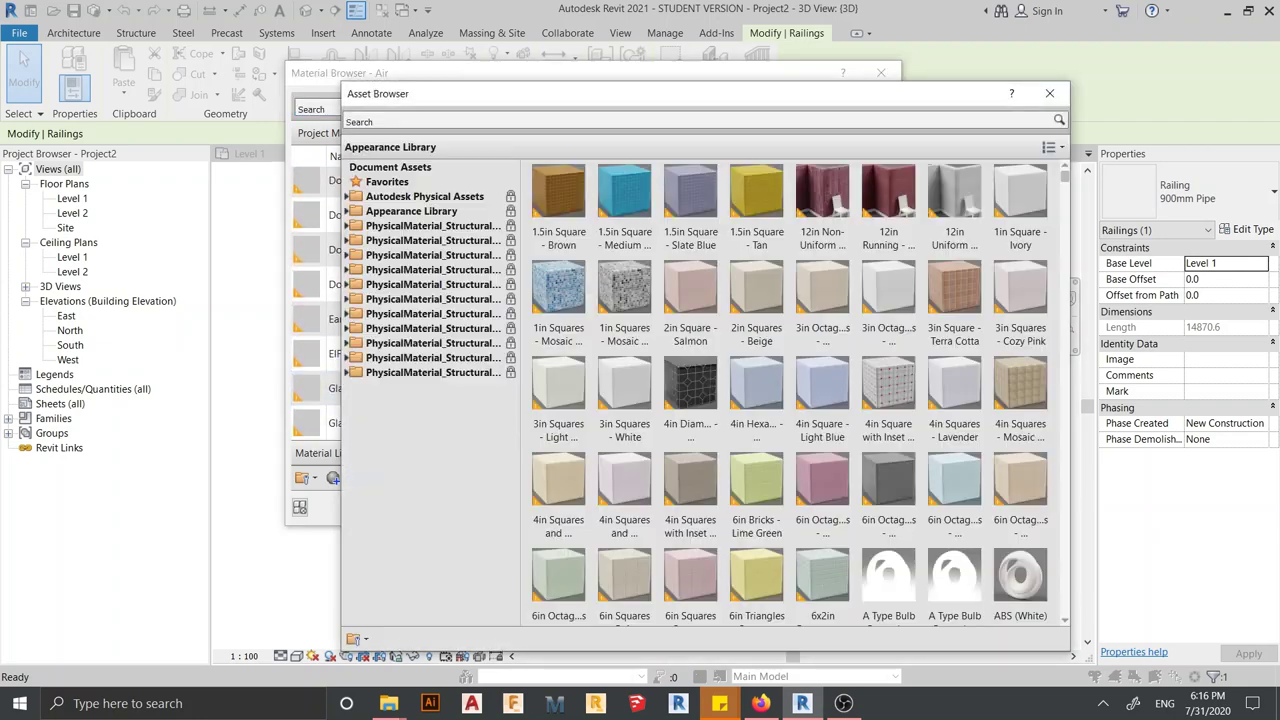
pyautogui.click(1049, 93)
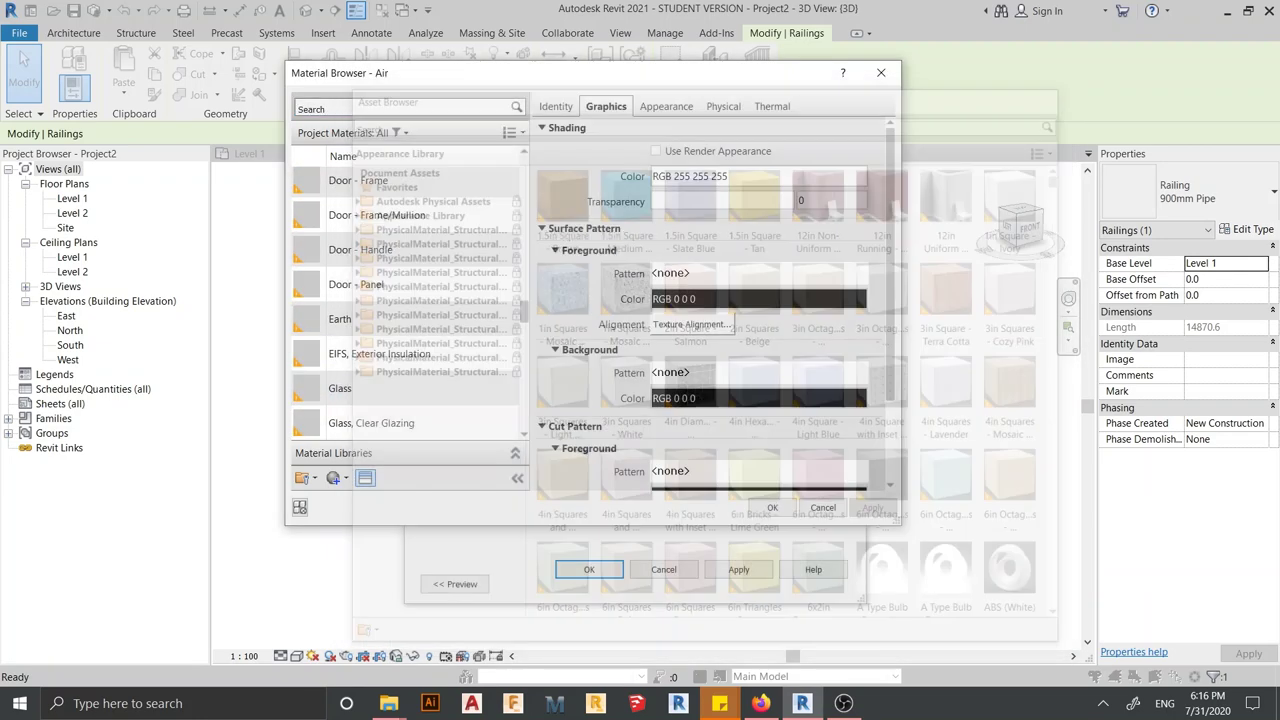
pyautogui.click(337, 477)
pyautogui.click(373, 500)
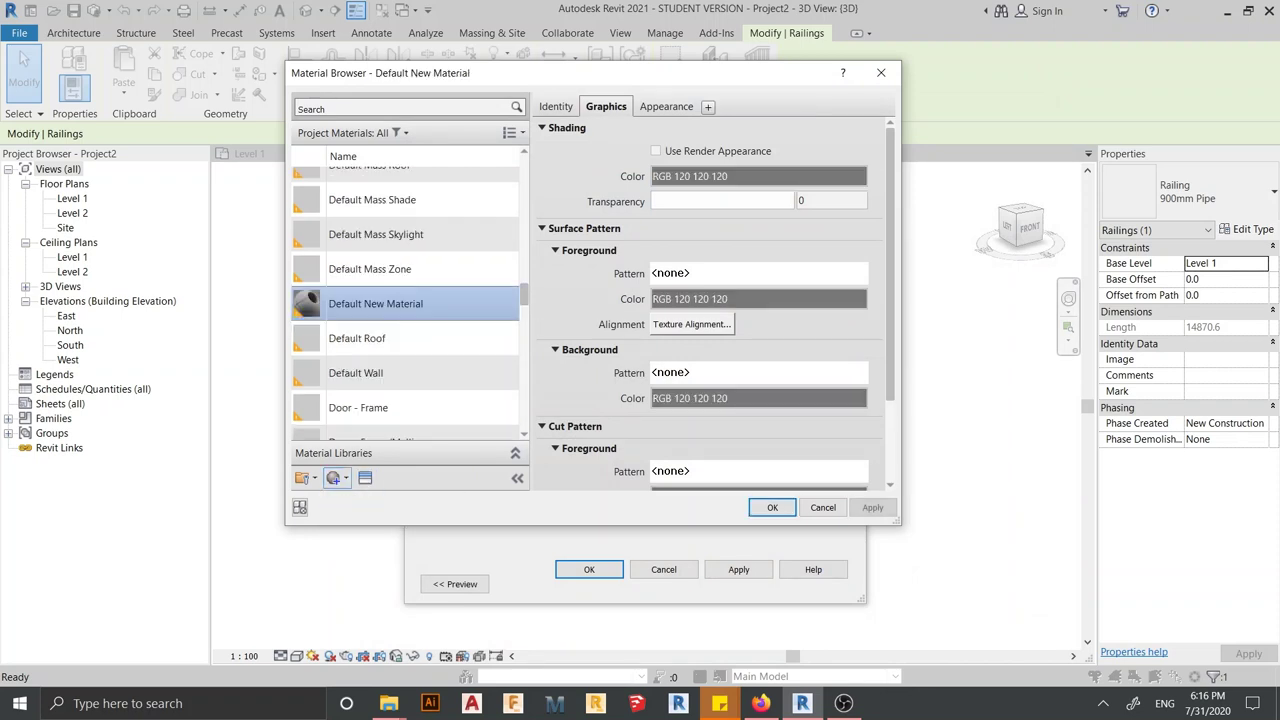
pyautogui.rightClick(382, 302)
pyautogui.click(419, 339)
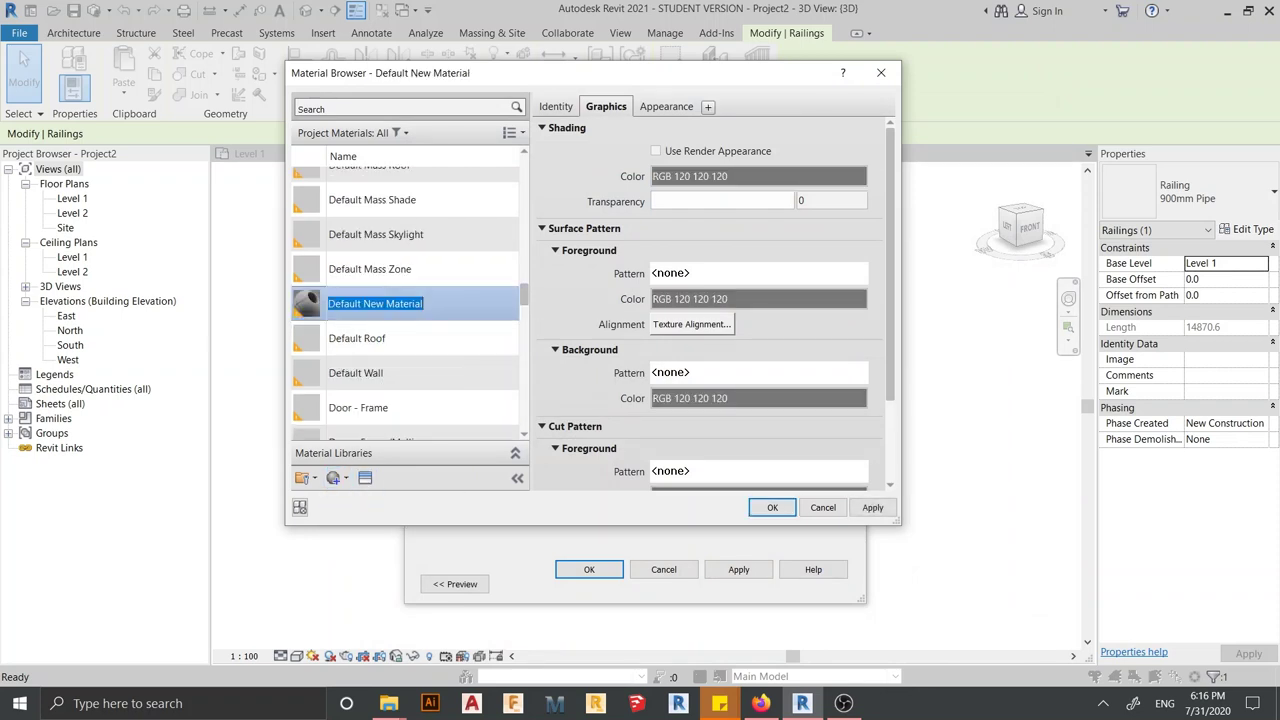
pyautogui.write('Bottom Railing')
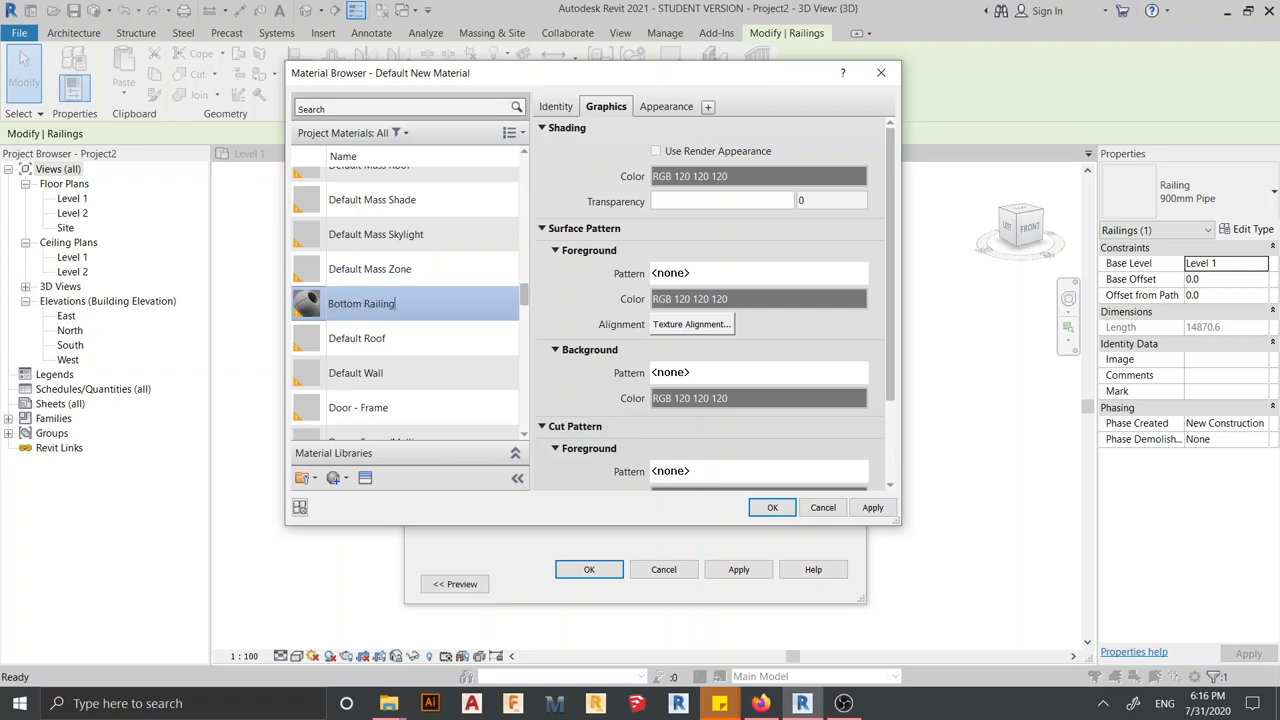
pyautogui.press('Return')
# Give Bottom Railing the Stone 'Exposed Aggregate' appearance and assign it to the bottom rail
pyautogui.click(666, 106)
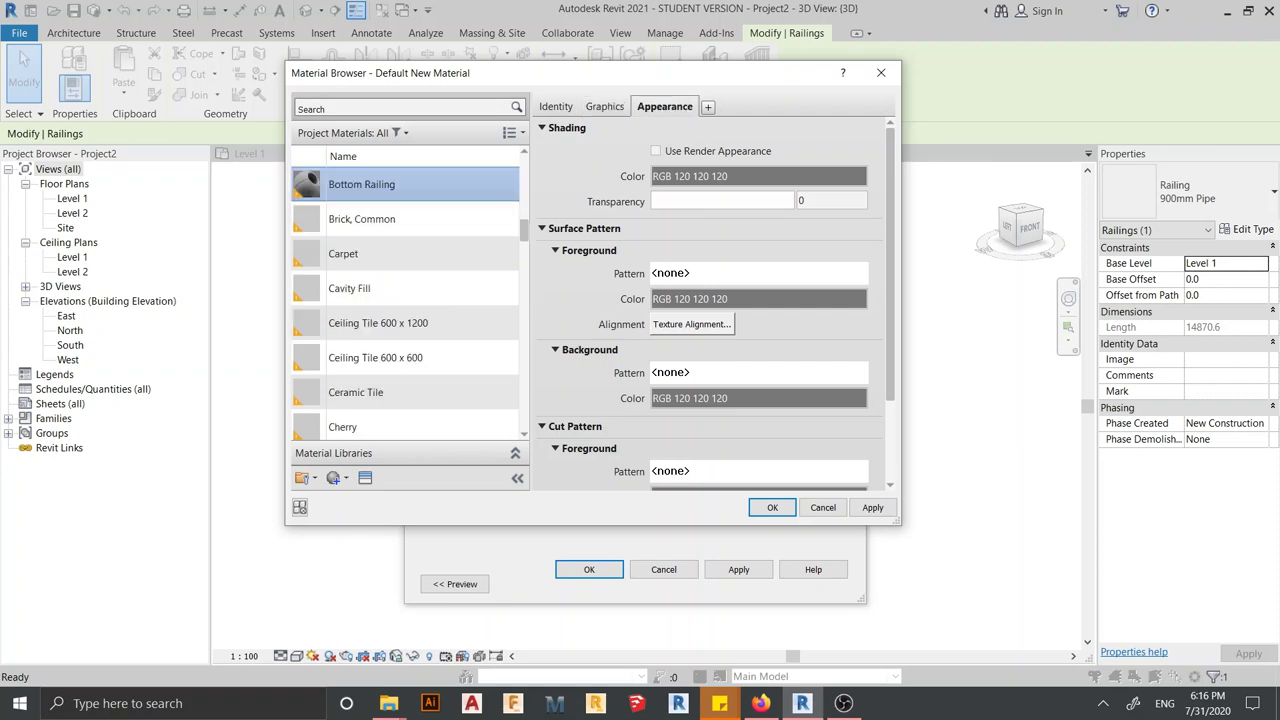
pyautogui.click(866, 128)
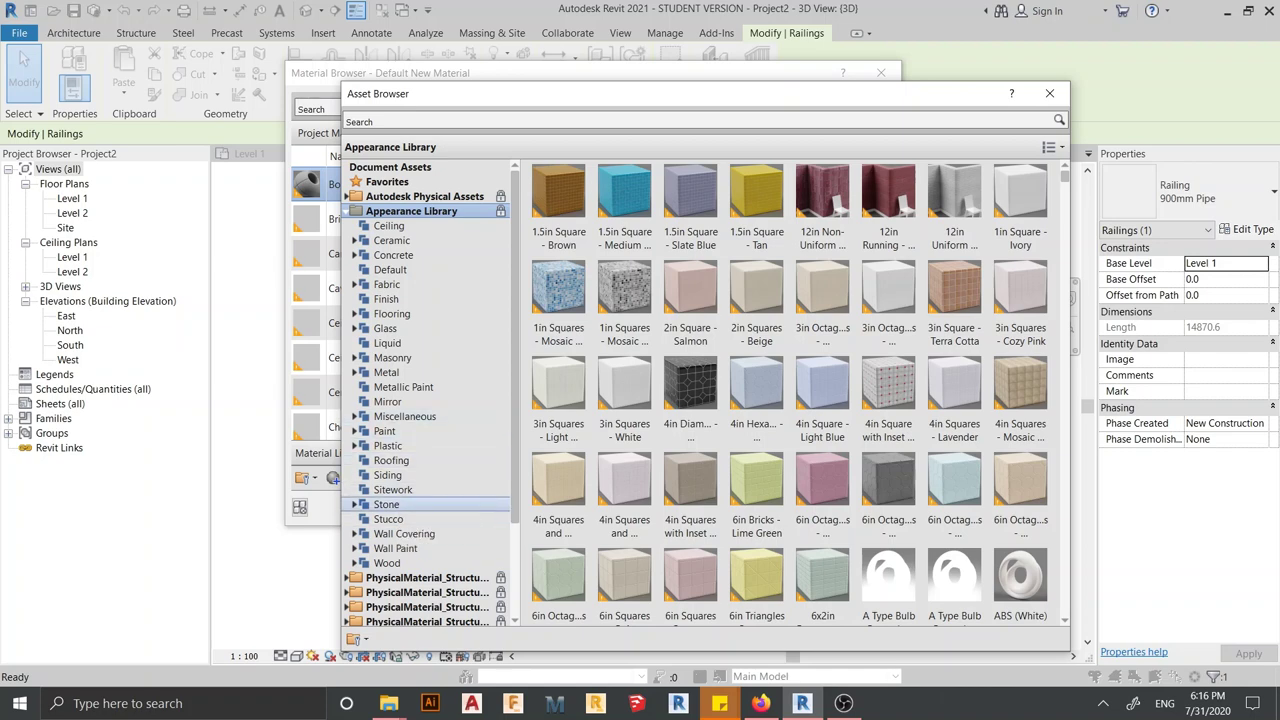
pyautogui.click(386, 504)
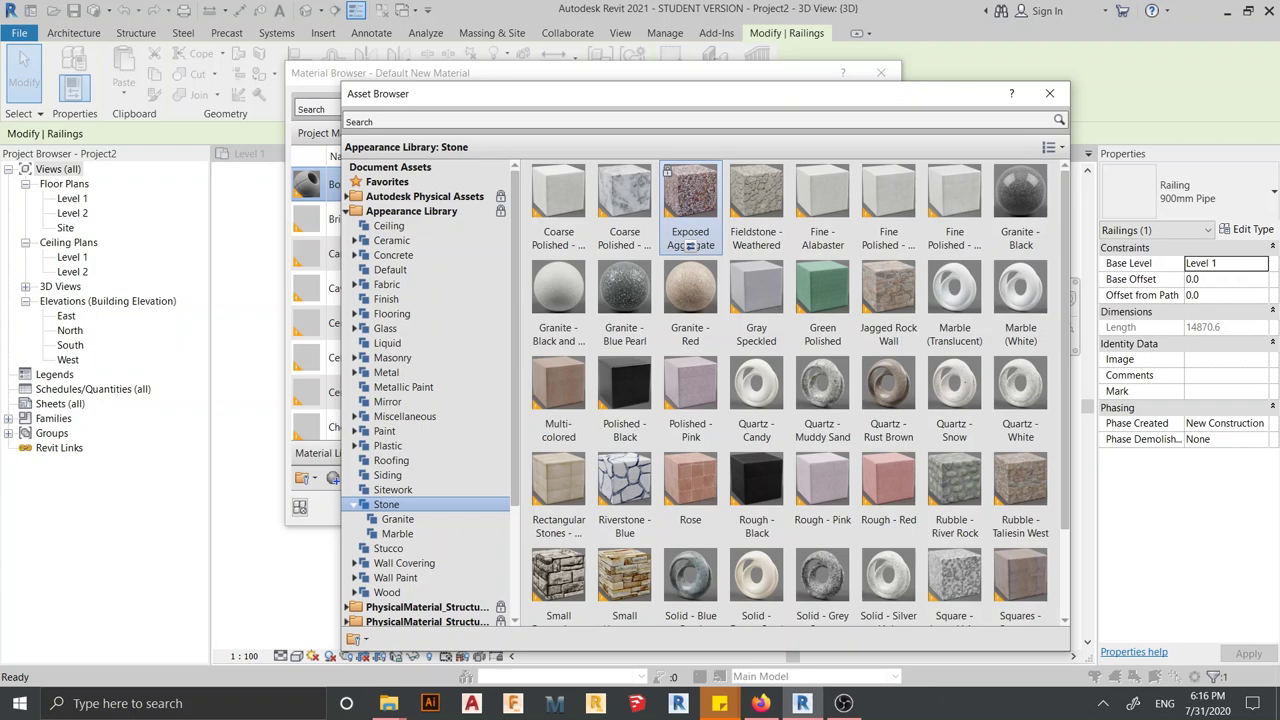
pyautogui.click(690, 245)
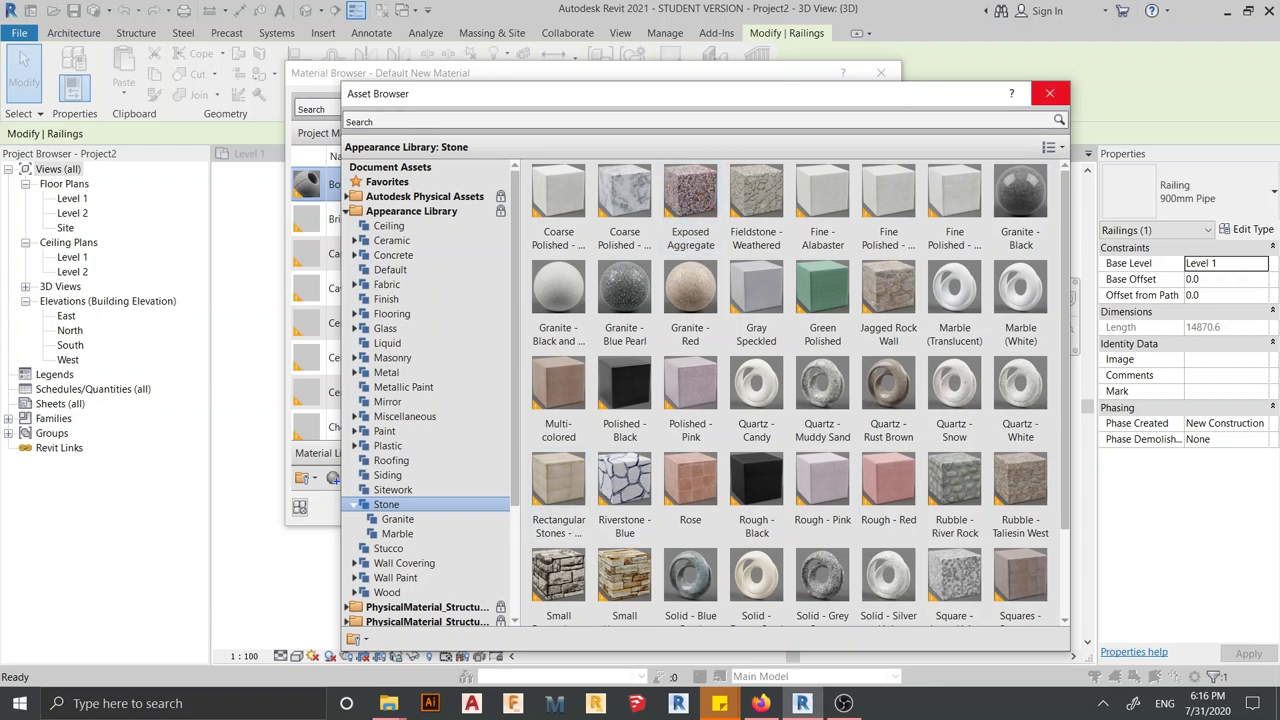
pyautogui.click(1049, 93)
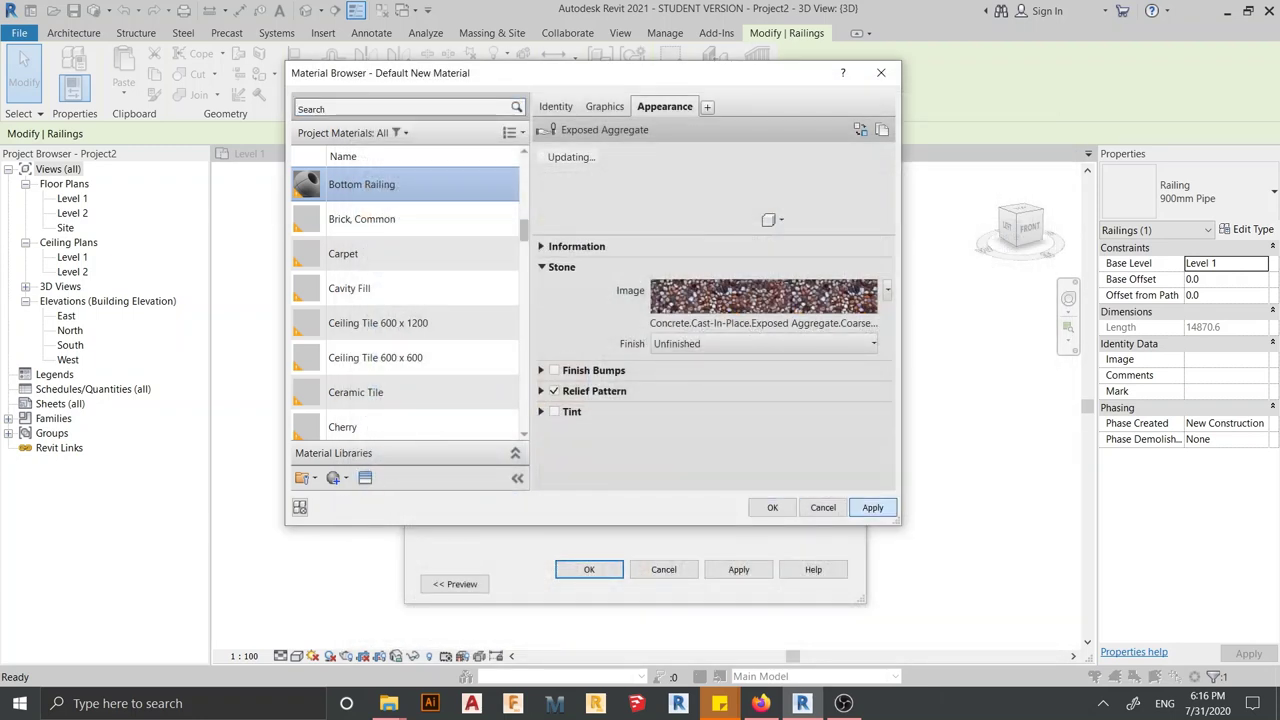
pyautogui.click(772, 507)
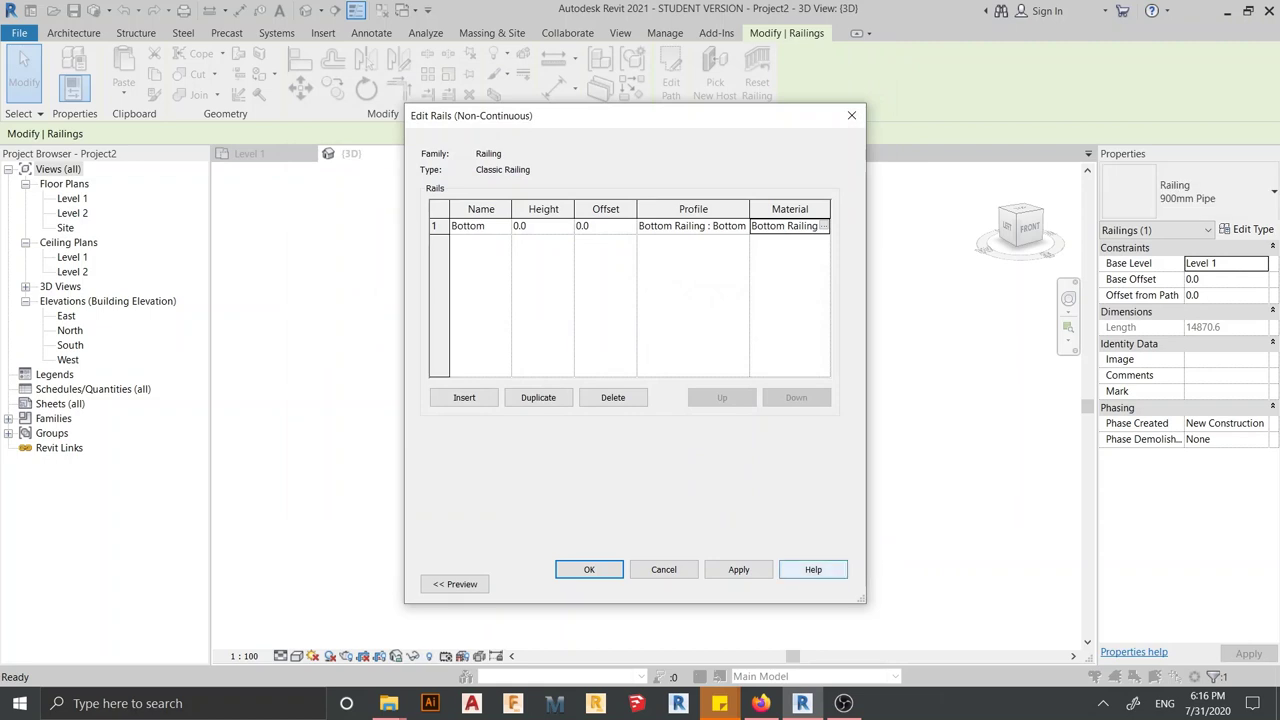
# Set the Circular - 40mm top rail to the Top Railing profile and Bottom Railing material
pyautogui.click(589, 569)
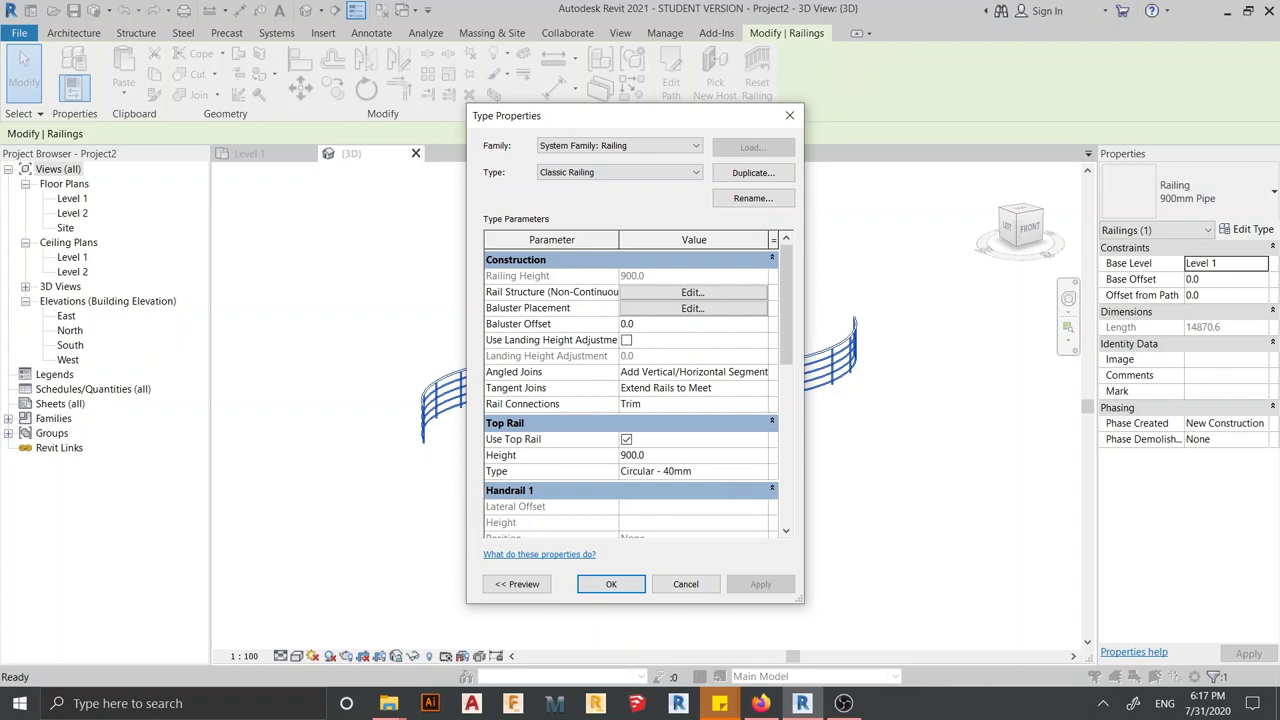
pyautogui.click(694, 471)
pyautogui.click(762, 471)
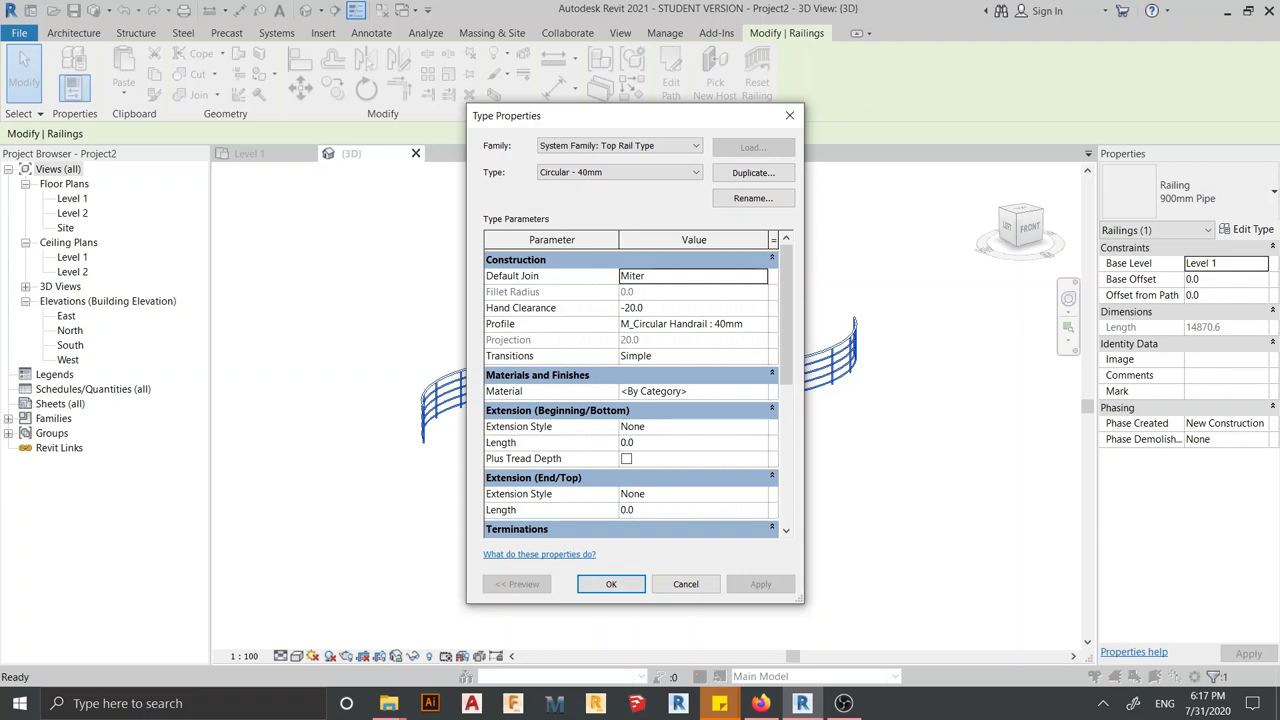
pyautogui.click(690, 323)
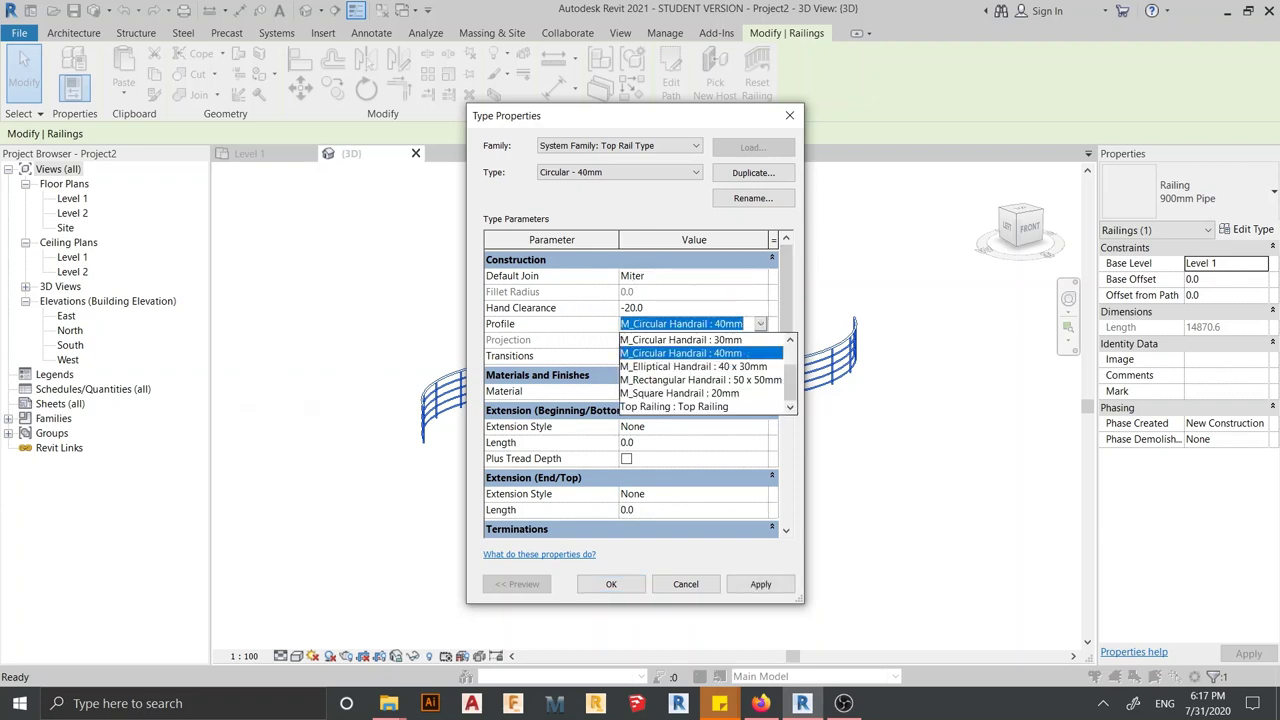
pyautogui.click(674, 406)
pyautogui.click(690, 391)
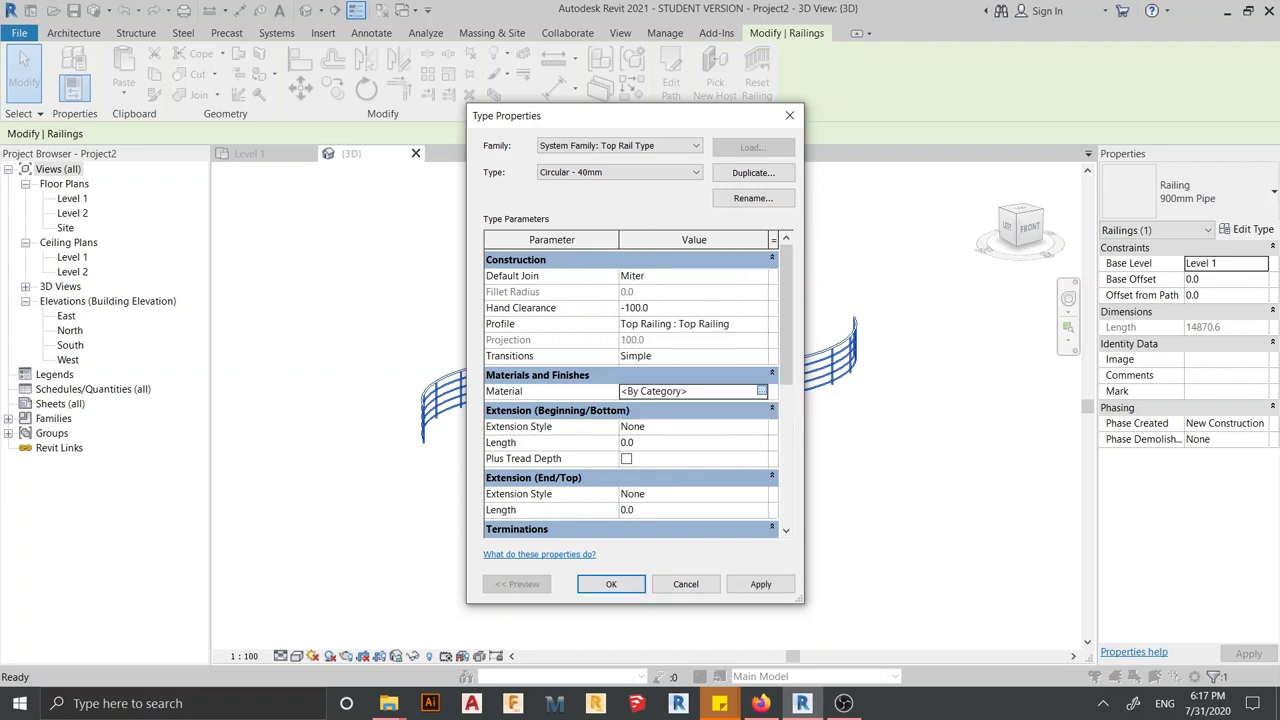
pyautogui.click(762, 391)
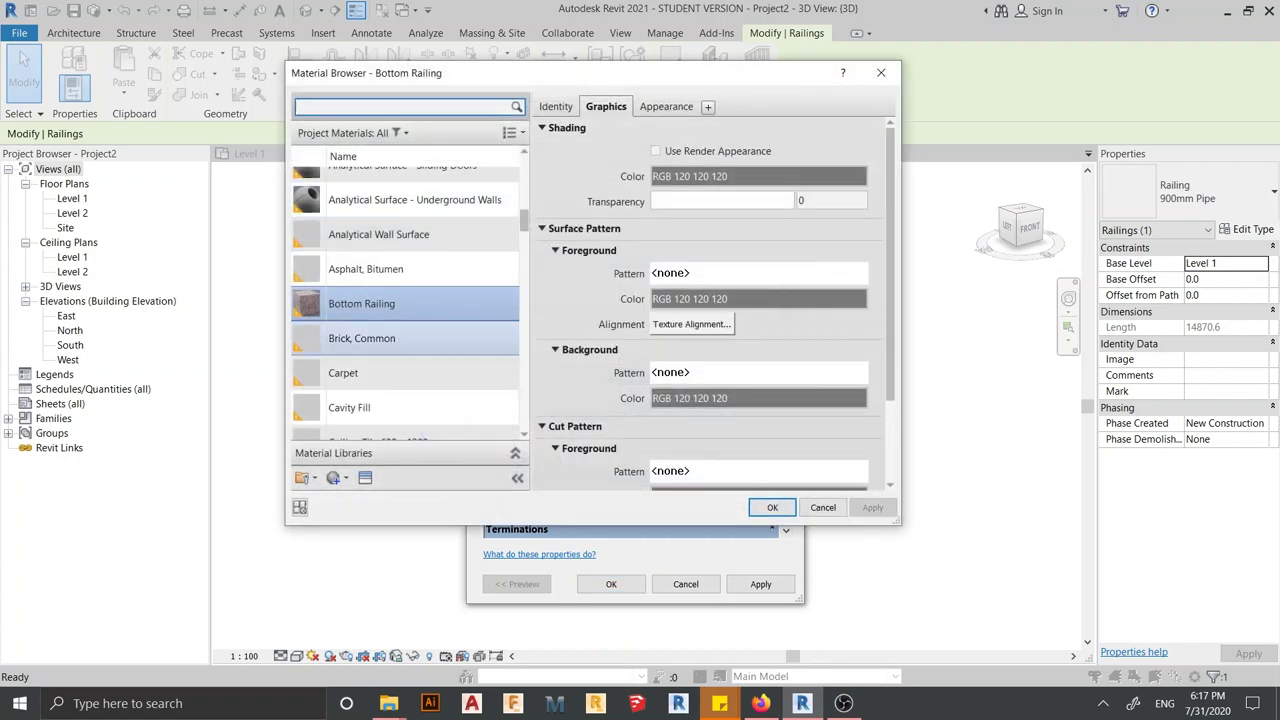
pyautogui.click(772, 507)
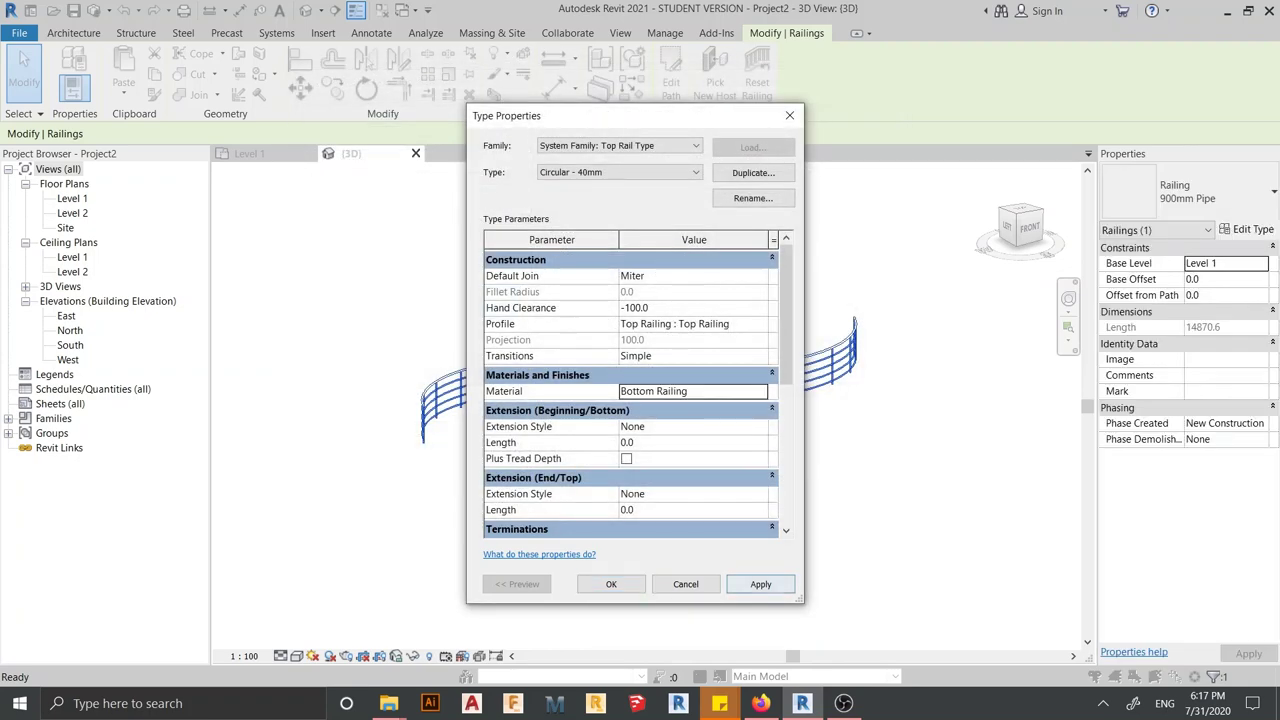
pyautogui.click(760, 584)
pyautogui.click(611, 584)
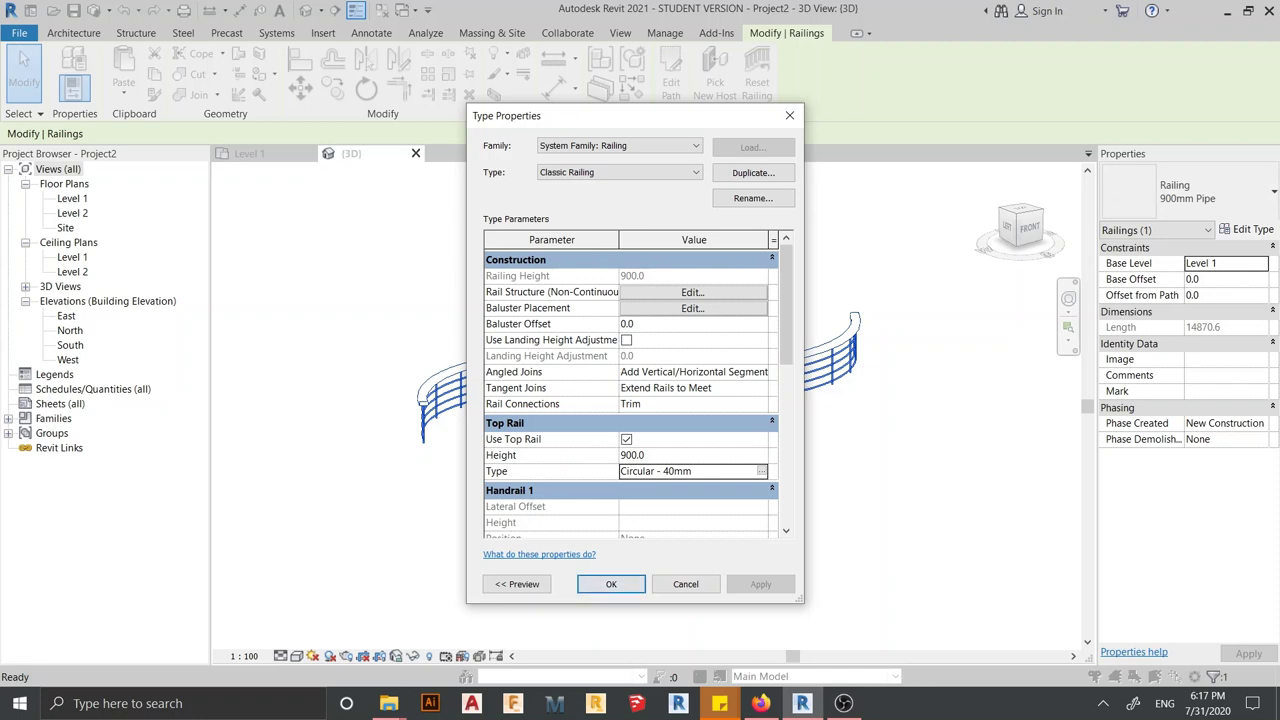
# Set the regular baluster to Baluster : Baluster with its base on the Bottom rail
pyautogui.click(693, 308)
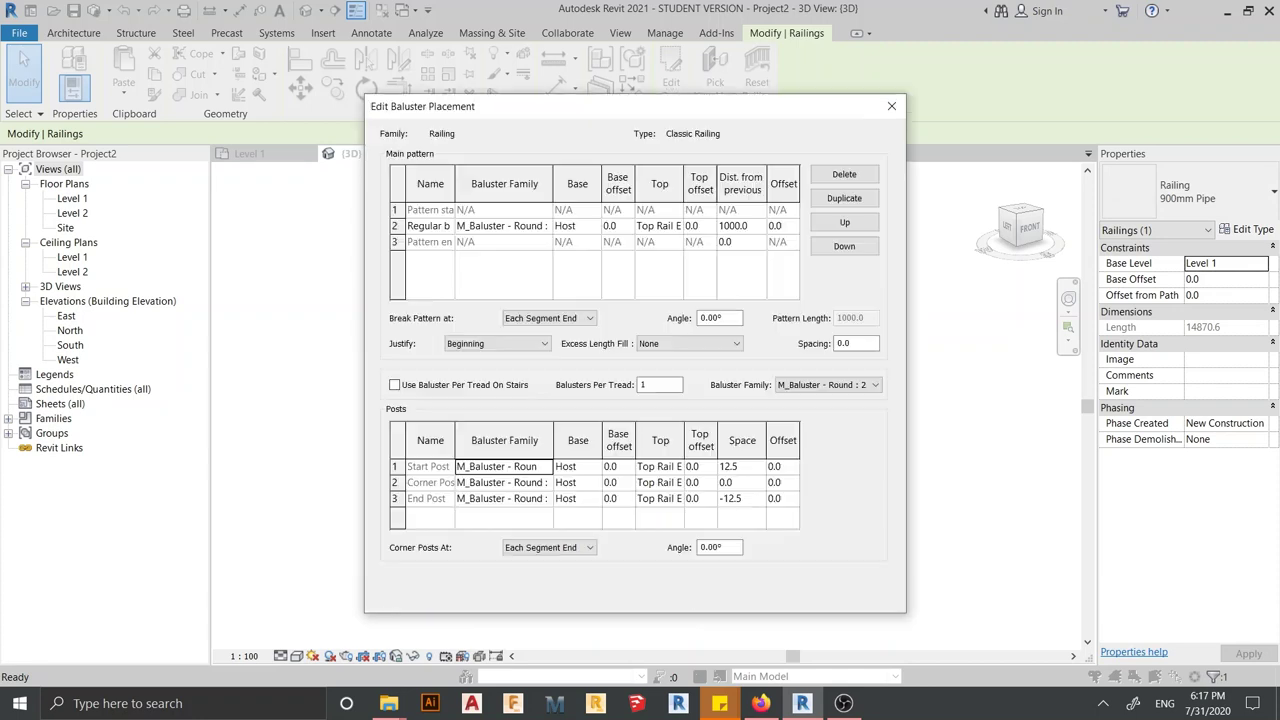
pyautogui.click(504, 226)
pyautogui.click(545, 226)
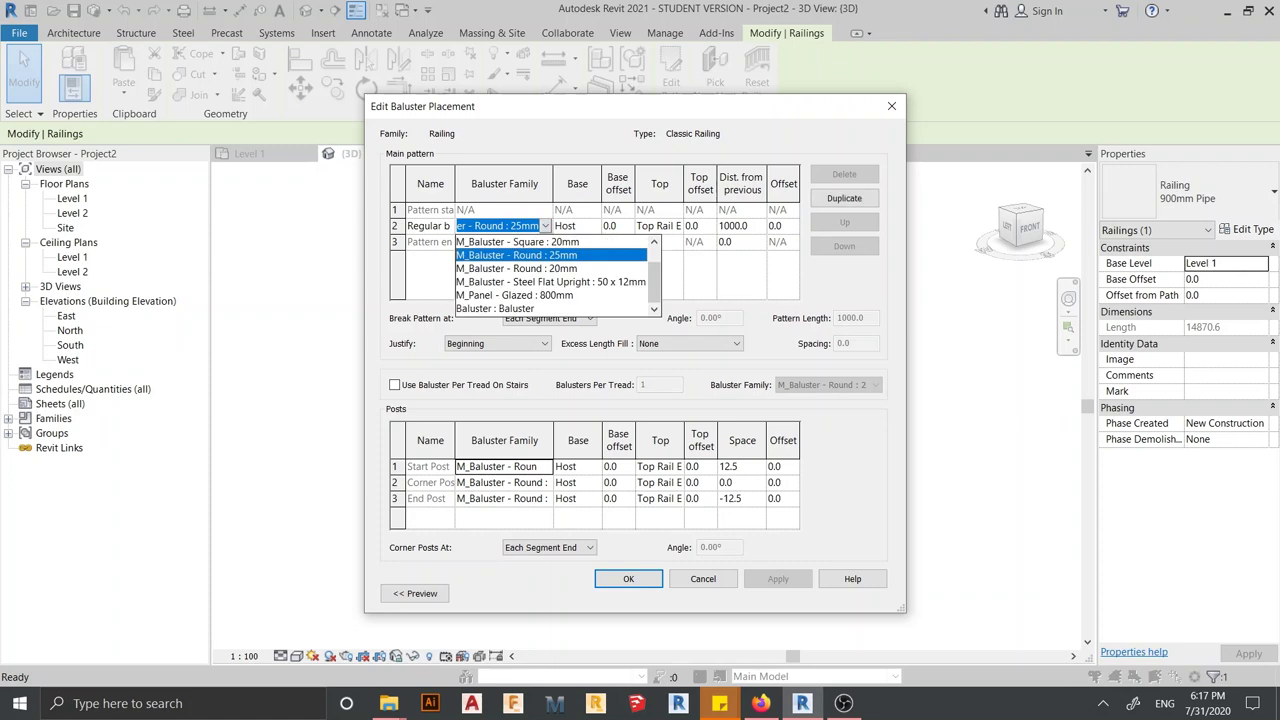
pyautogui.click(495, 308)
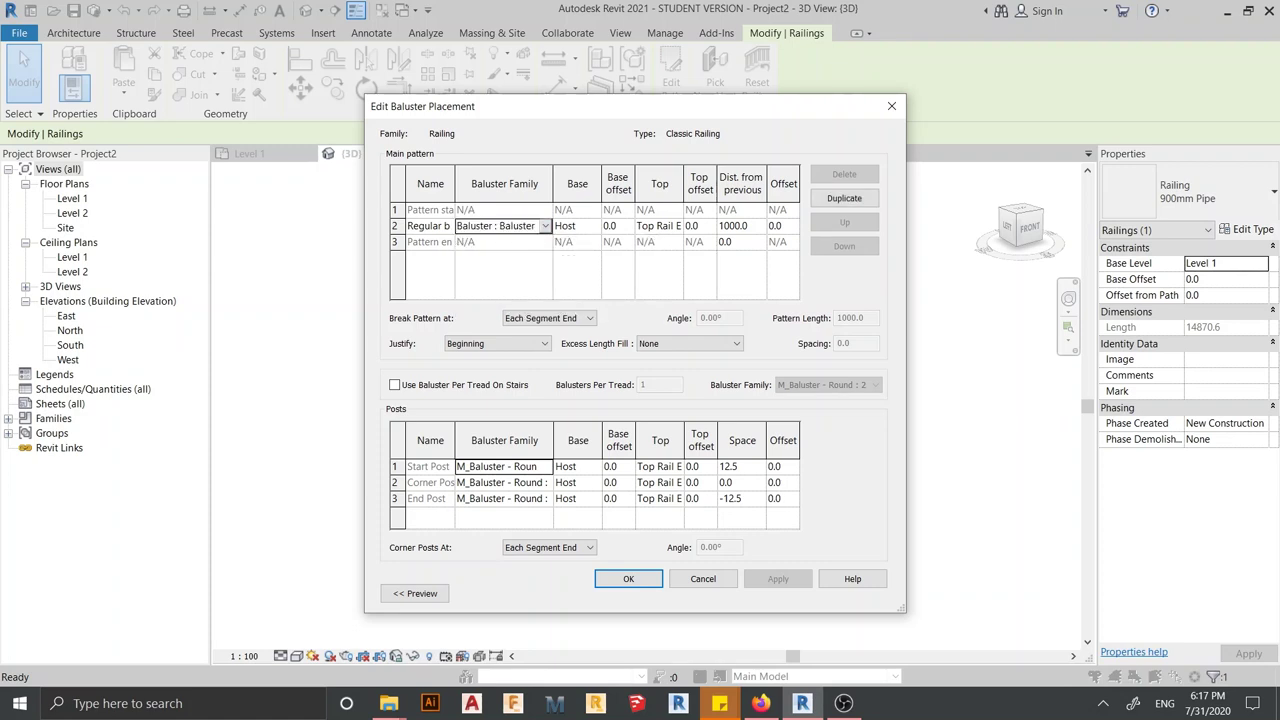
pyautogui.click(577, 226)
pyautogui.click(594, 226)
pyautogui.click(570, 255)
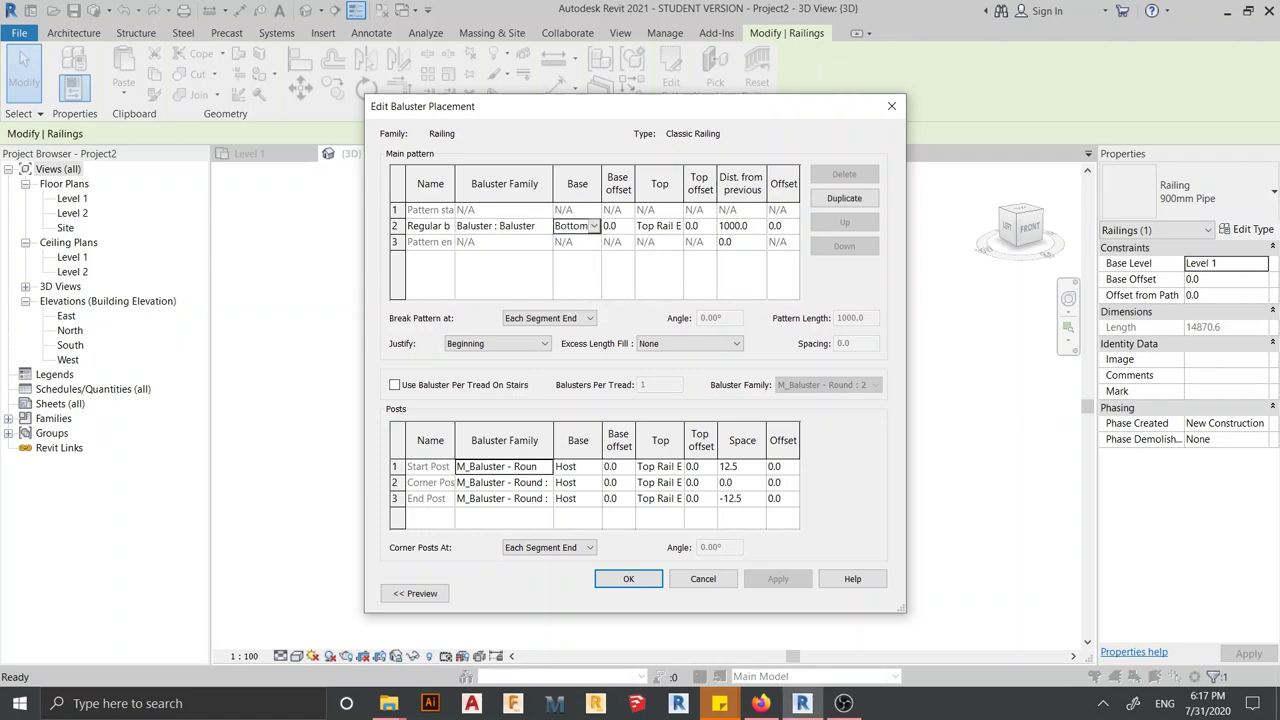
# Set the start, corner and end posts to the Baluster : Baluster family
pyautogui.click(545, 466)
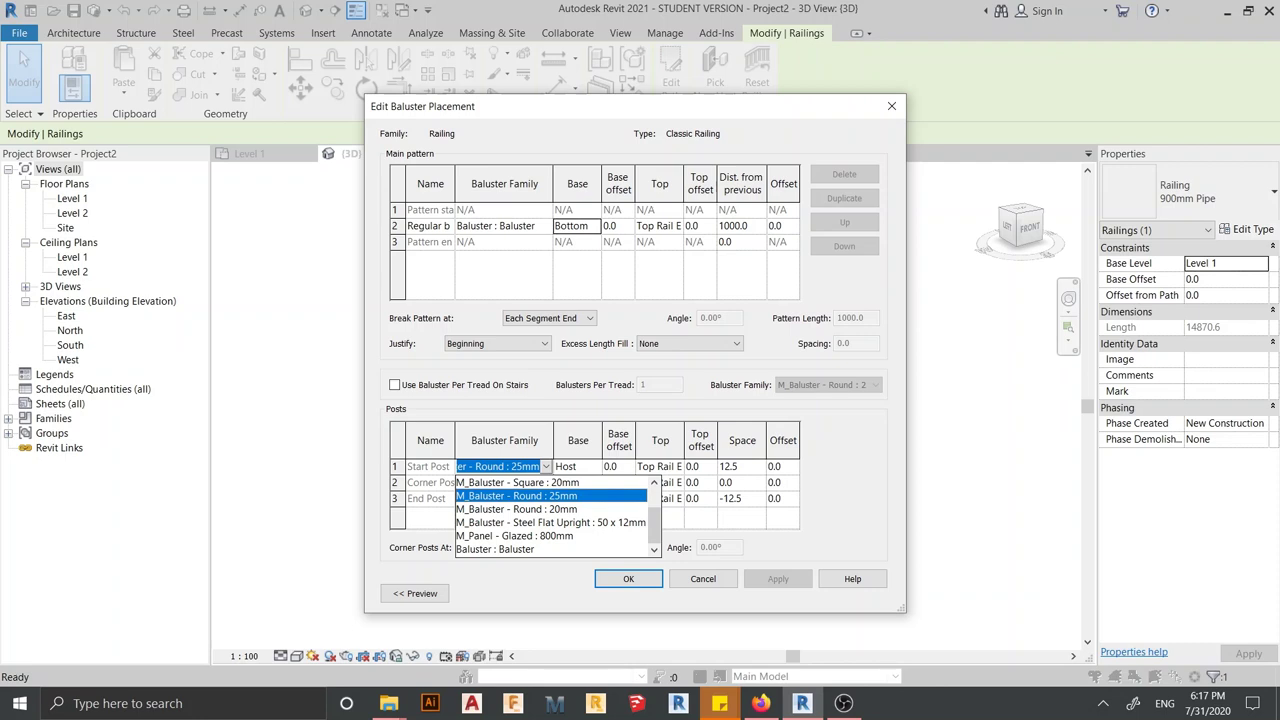
pyautogui.click(495, 549)
pyautogui.click(545, 482)
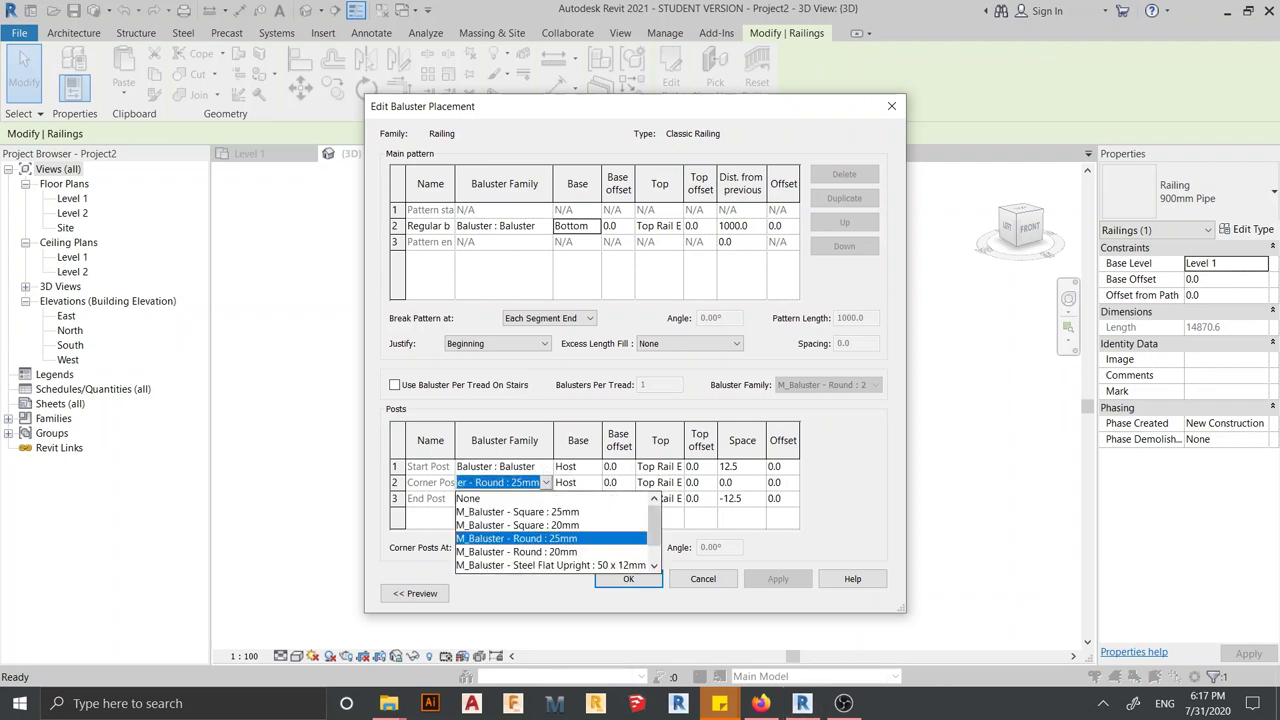
pyautogui.scroll(-2, 550, 530)
pyautogui.click(500, 565)
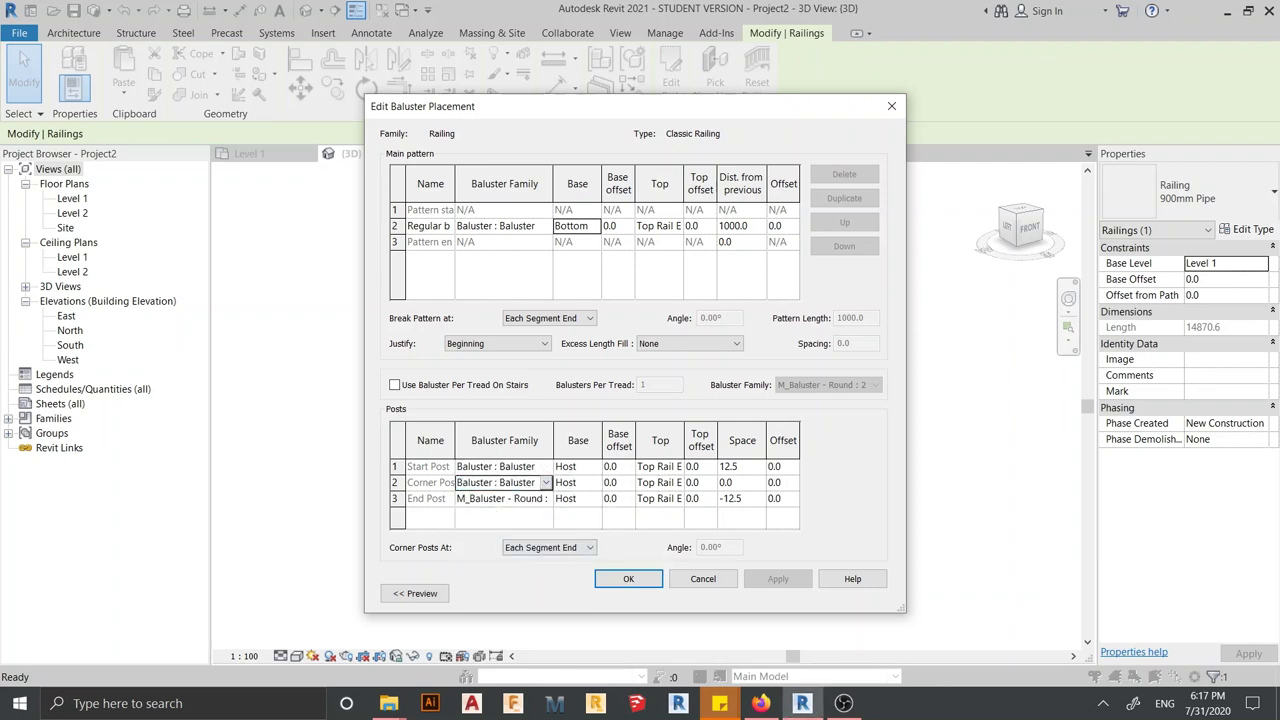
pyautogui.click(545, 498)
pyautogui.scroll(-2, 500, 540)
pyautogui.click(500, 578)
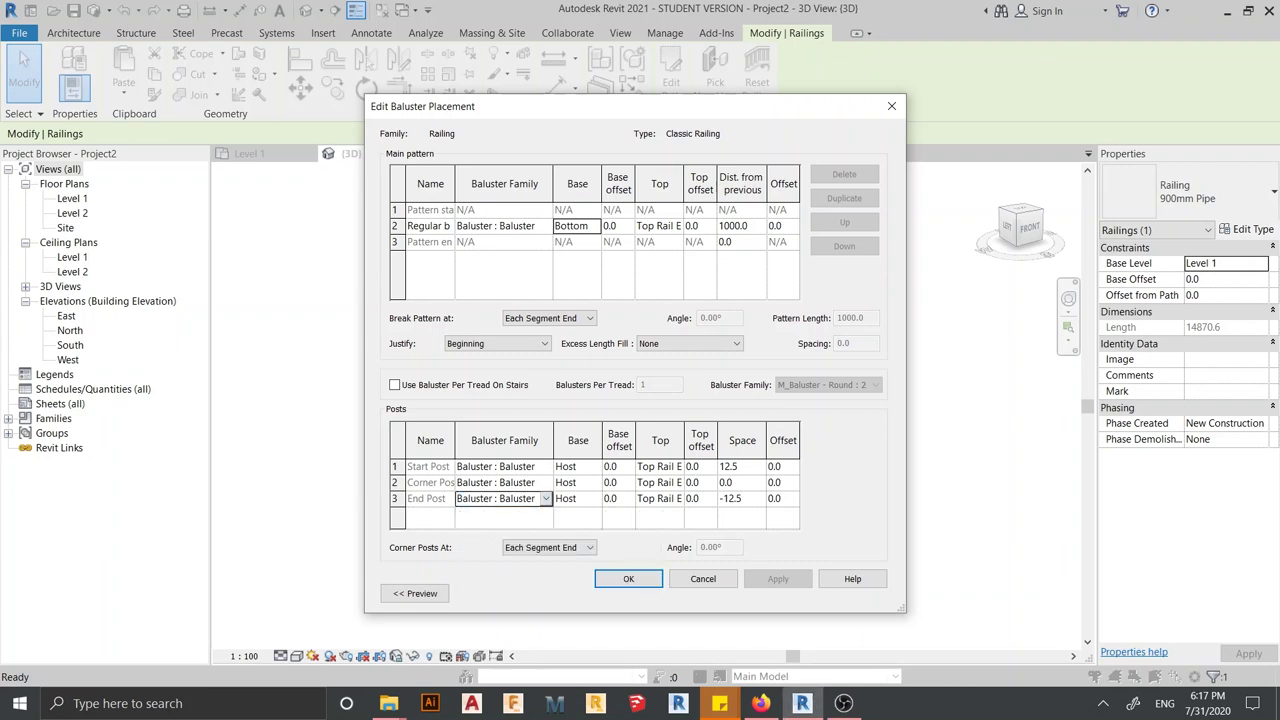
# Base the start, corner and end posts on the Bottom rail and confirm baluster placement
pyautogui.click(575, 466)
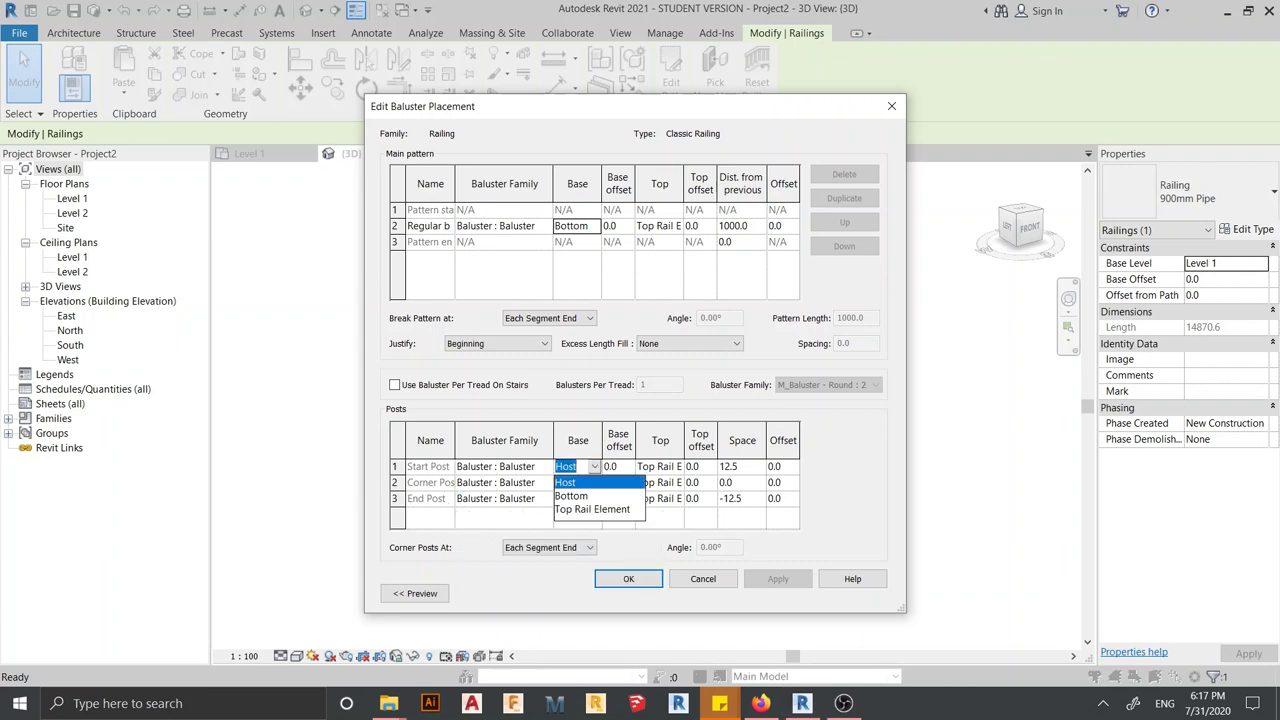
pyautogui.click(575, 497)
pyautogui.click(570, 482)
pyautogui.click(594, 482)
pyautogui.click(572, 511)
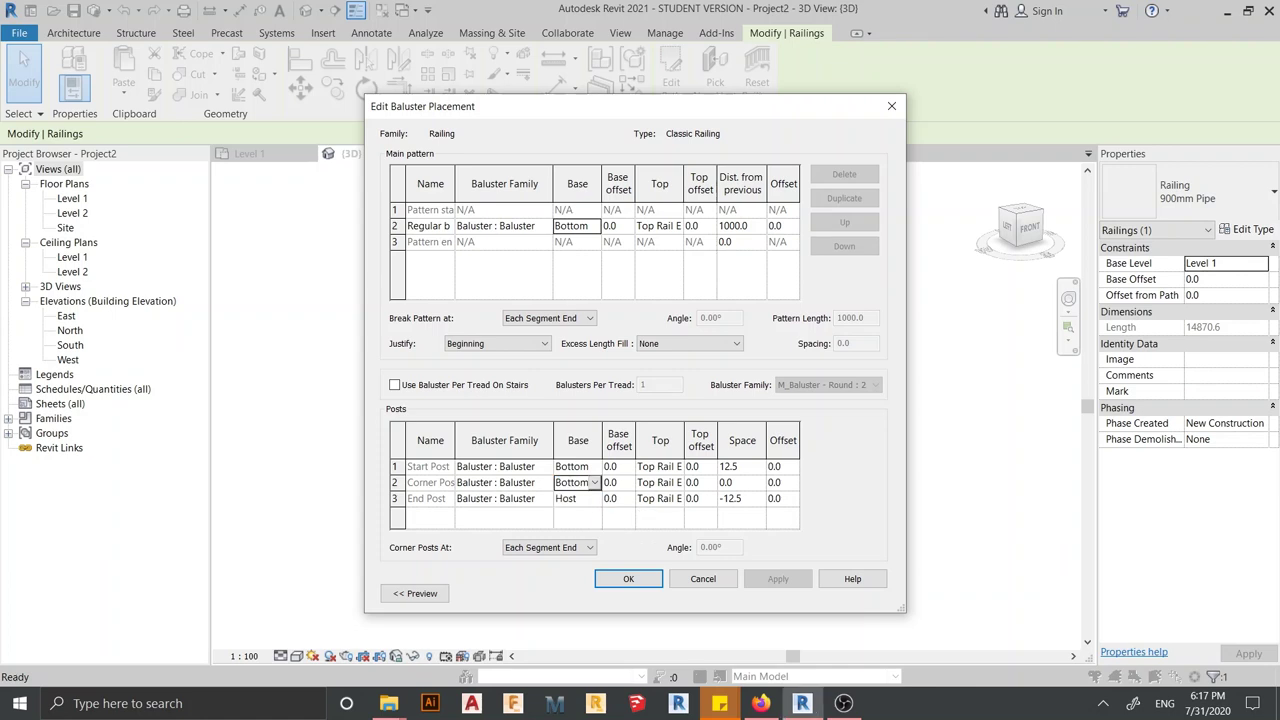
pyautogui.click(570, 498)
pyautogui.click(594, 498)
pyautogui.click(571, 527)
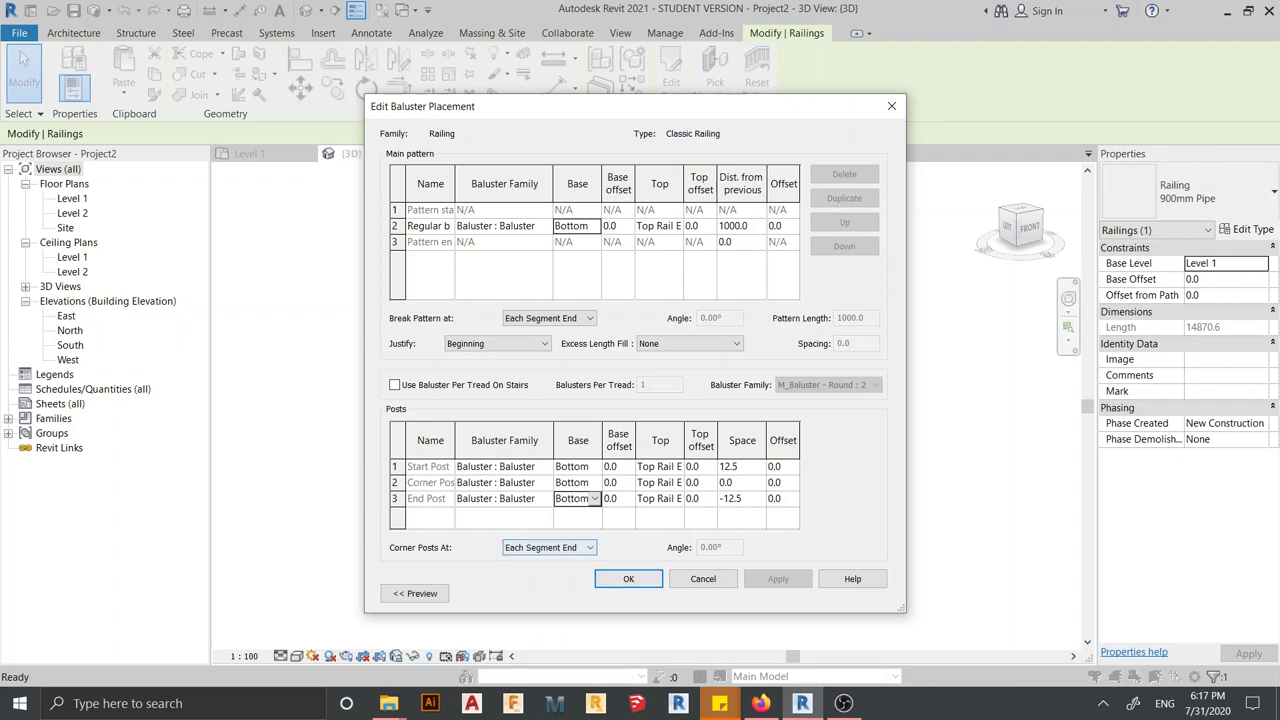
pyautogui.click(628, 578)
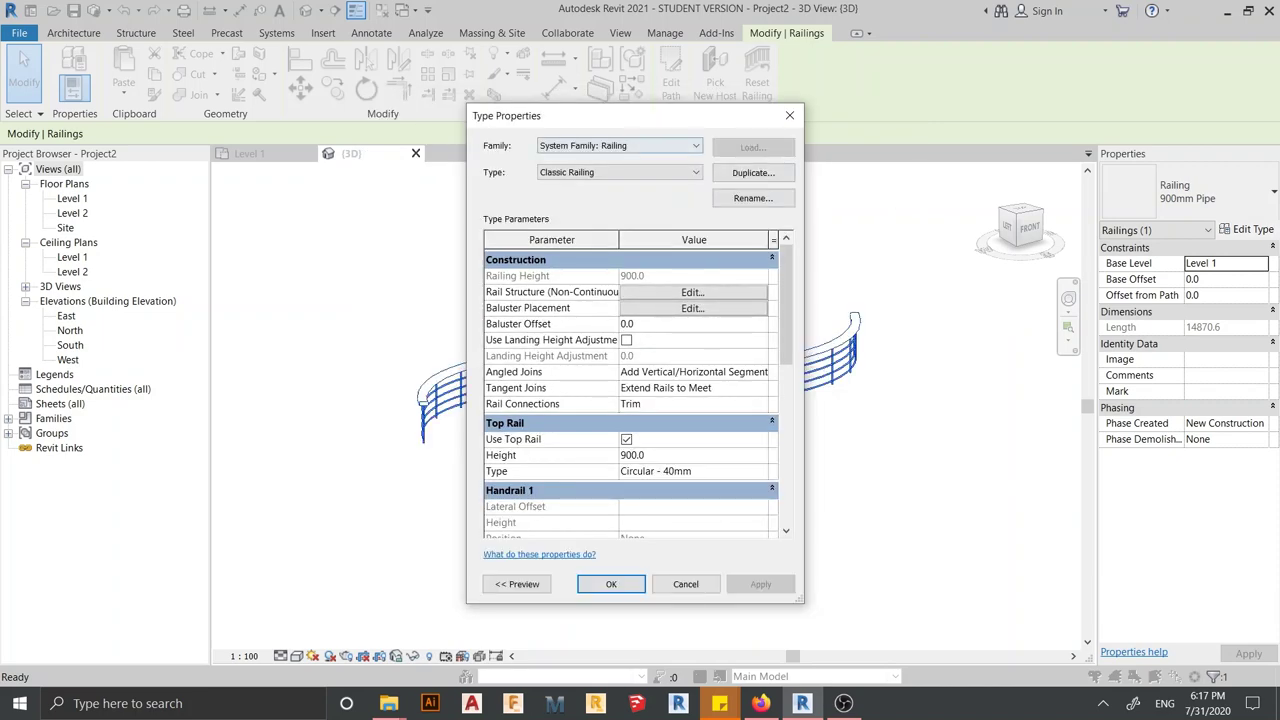
pyautogui.moveTo(600, 115); pyautogui.dragTo(803, 118)
# Apply the Classic Railing type and view the railing in the Realistic visual style
pyautogui.click(813, 587)
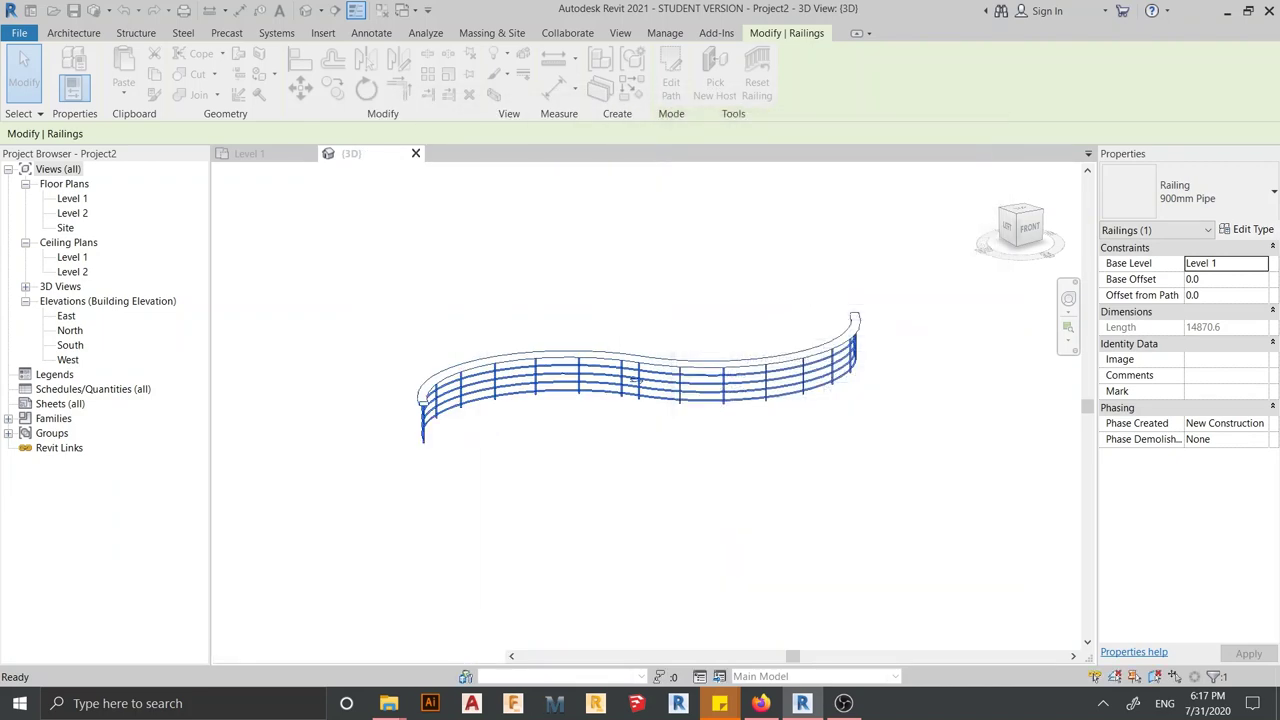
pyautogui.press('Escape')
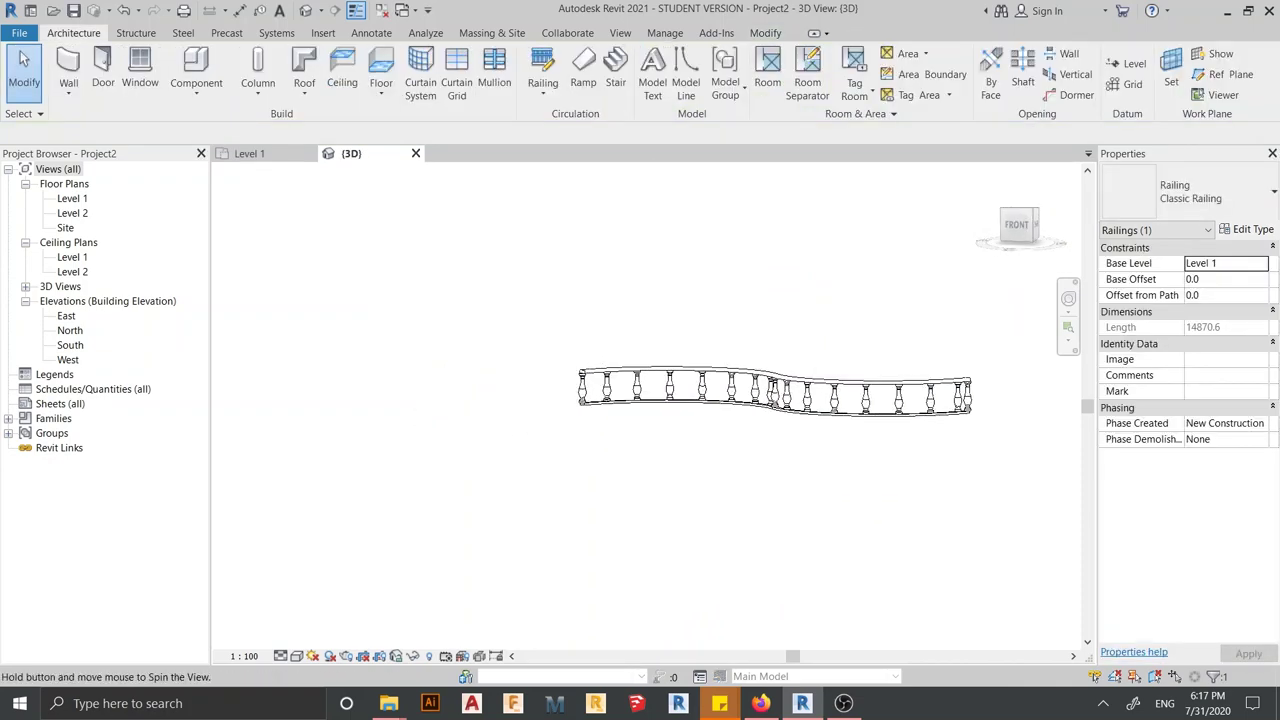
pyautogui.keyDown('shift'); pyautogui.moveTo(700, 400); pyautogui.dragTo(760, 460, button='middle'); pyautogui.keyUp('shift')
pyautogui.click(296, 656)
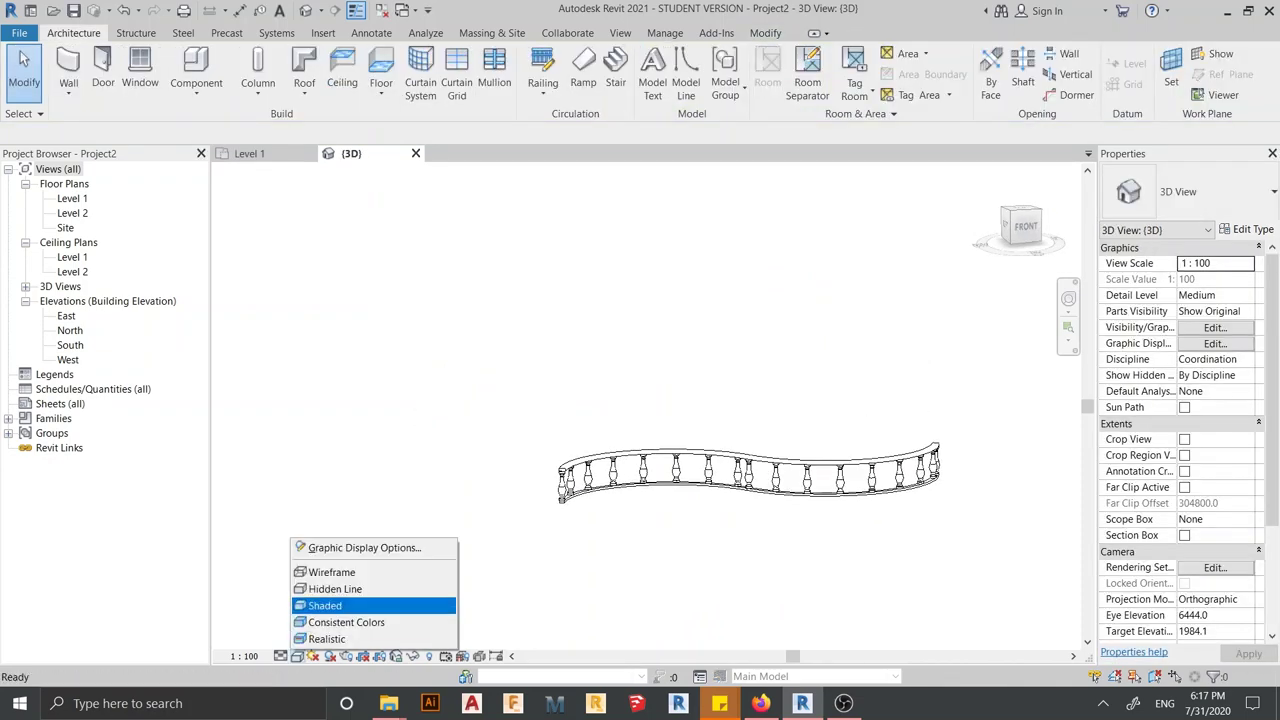
pyautogui.click(330, 637)
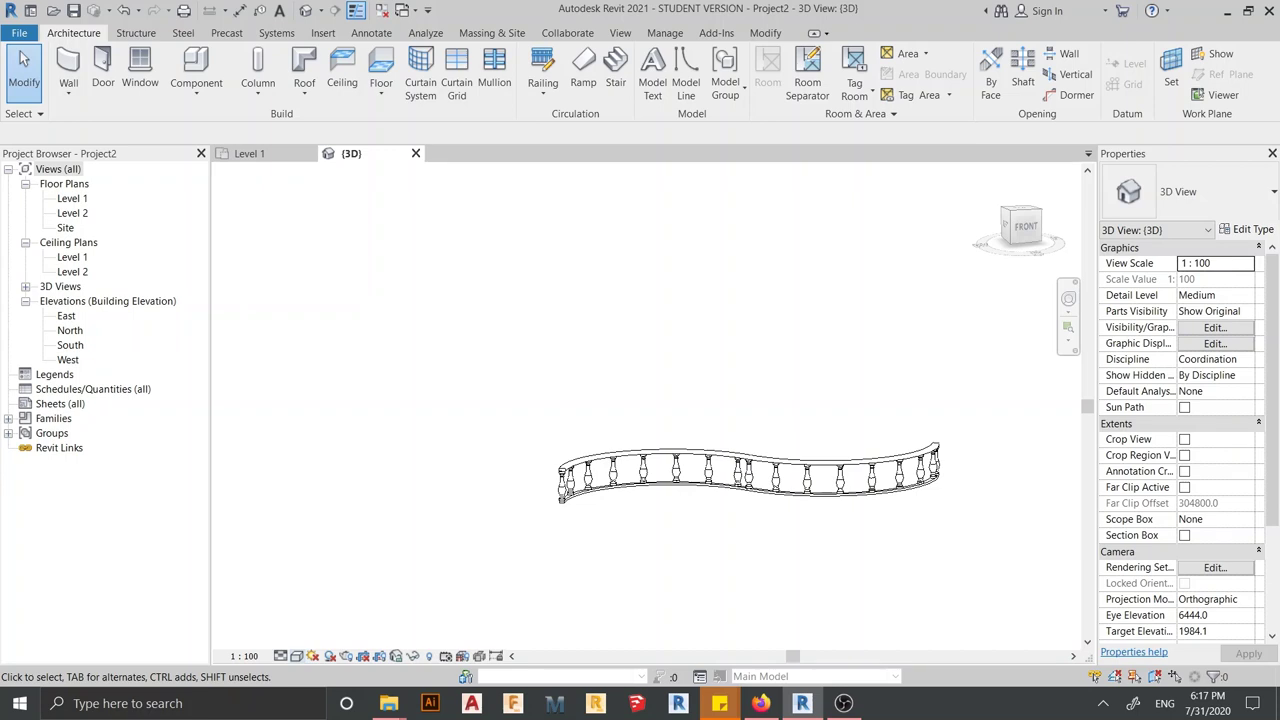
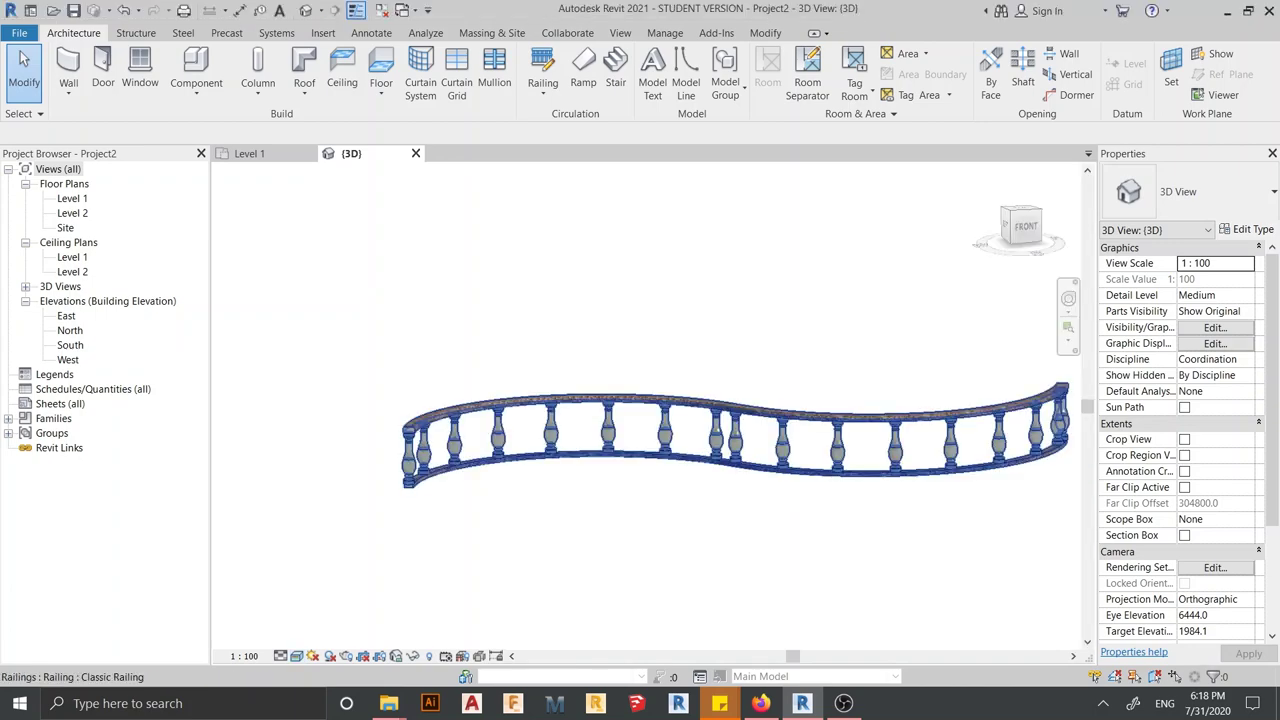
# Zoom and orbit around the wavy stone railing in 3D, then select the Classic Railing
pyautogui.scroll(5, 608, 455)
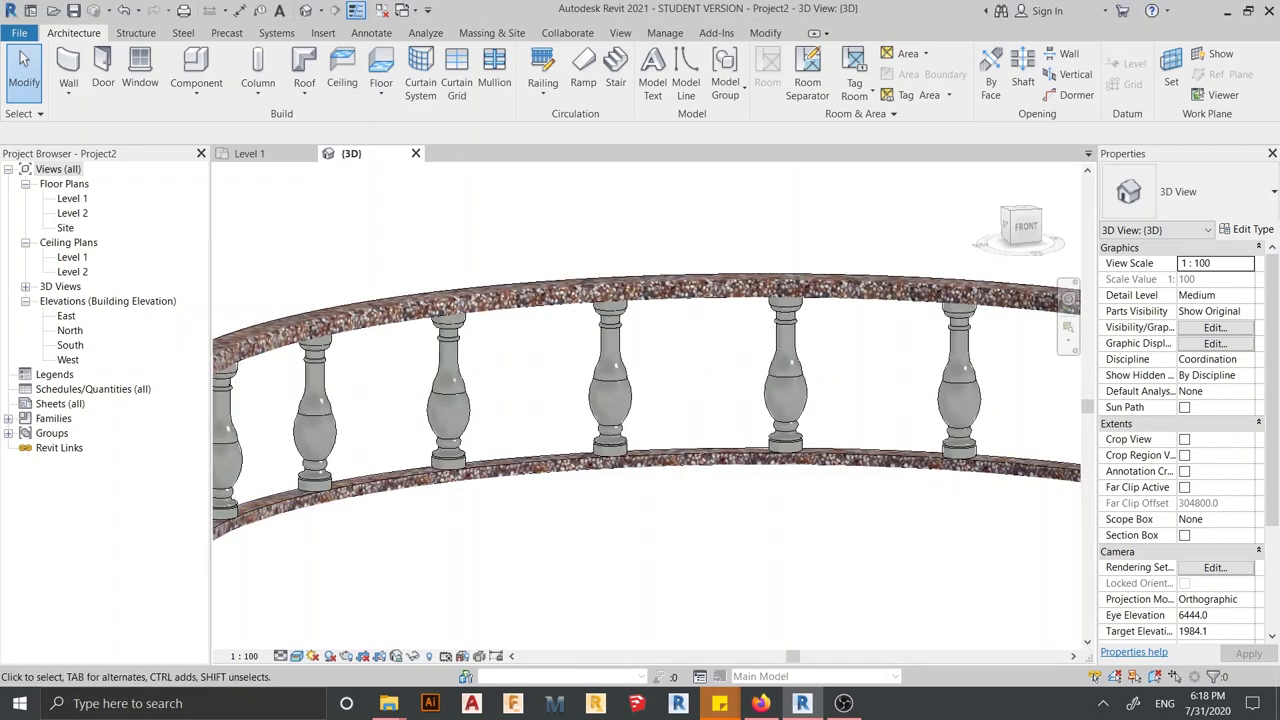
pyautogui.scroll(-3, 645, 400)
pyautogui.keyDown('shift'); pyautogui.moveTo(645, 400); pyautogui.dragTo(480, 400, button='middle'); pyautogui.keyUp('shift')
pyautogui.scroll(4, 680, 450)
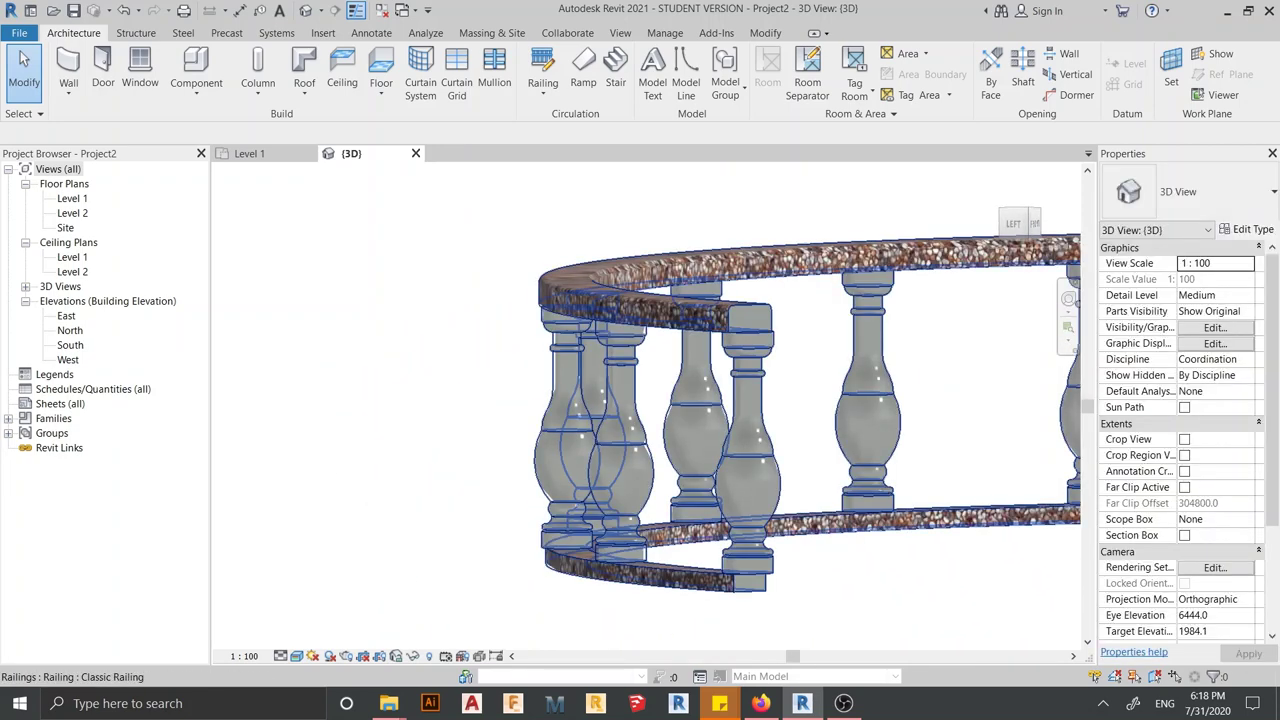
pyautogui.scroll(-3, 524, 423)
pyautogui.scroll(-2, 524, 423)
pyautogui.scroll(-1, 524, 423)
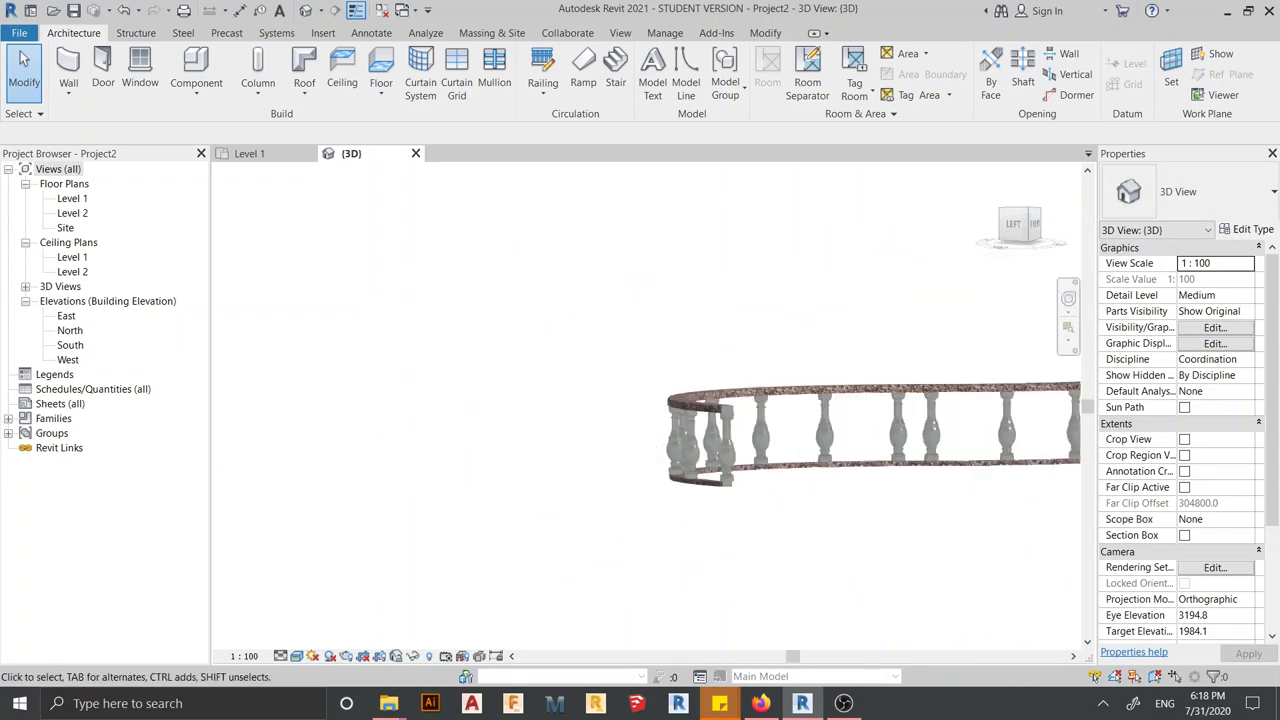
pyautogui.keyDown('shift'); pyautogui.moveTo(700, 400); pyautogui.dragTo(600, 400, button='middle'); pyautogui.keyUp('shift')
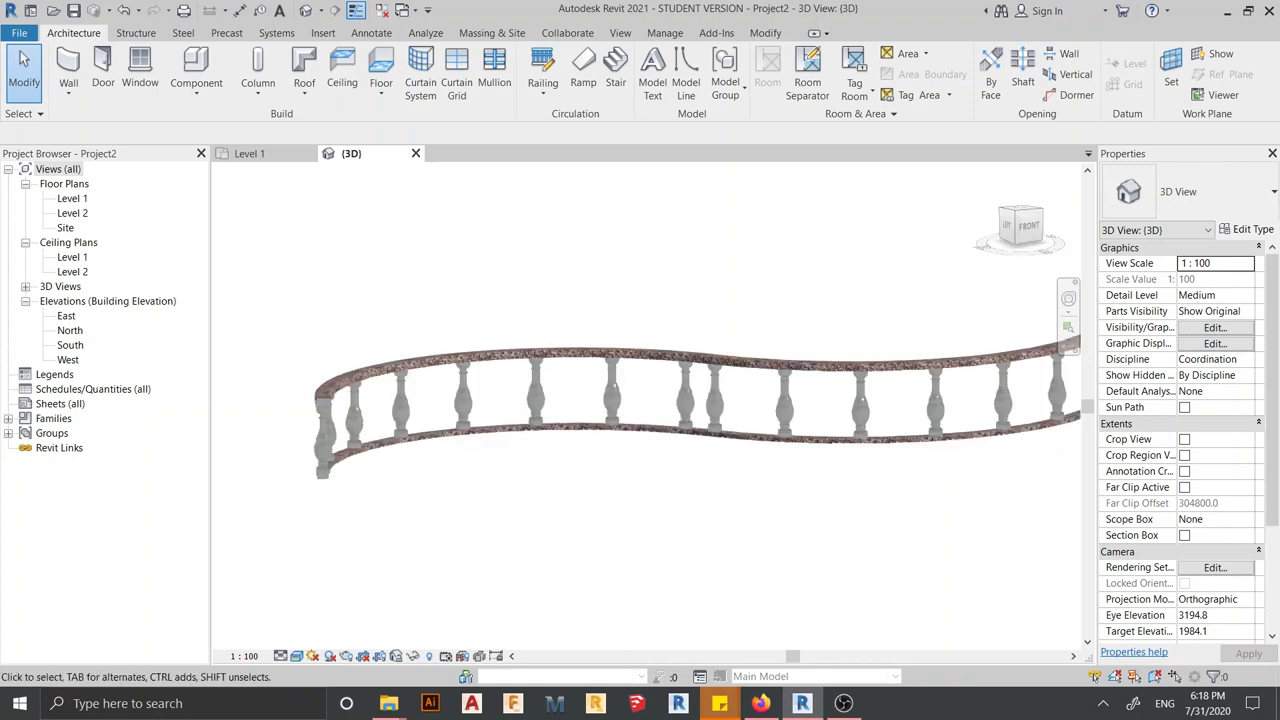
pyautogui.scroll(-2, 760, 470)
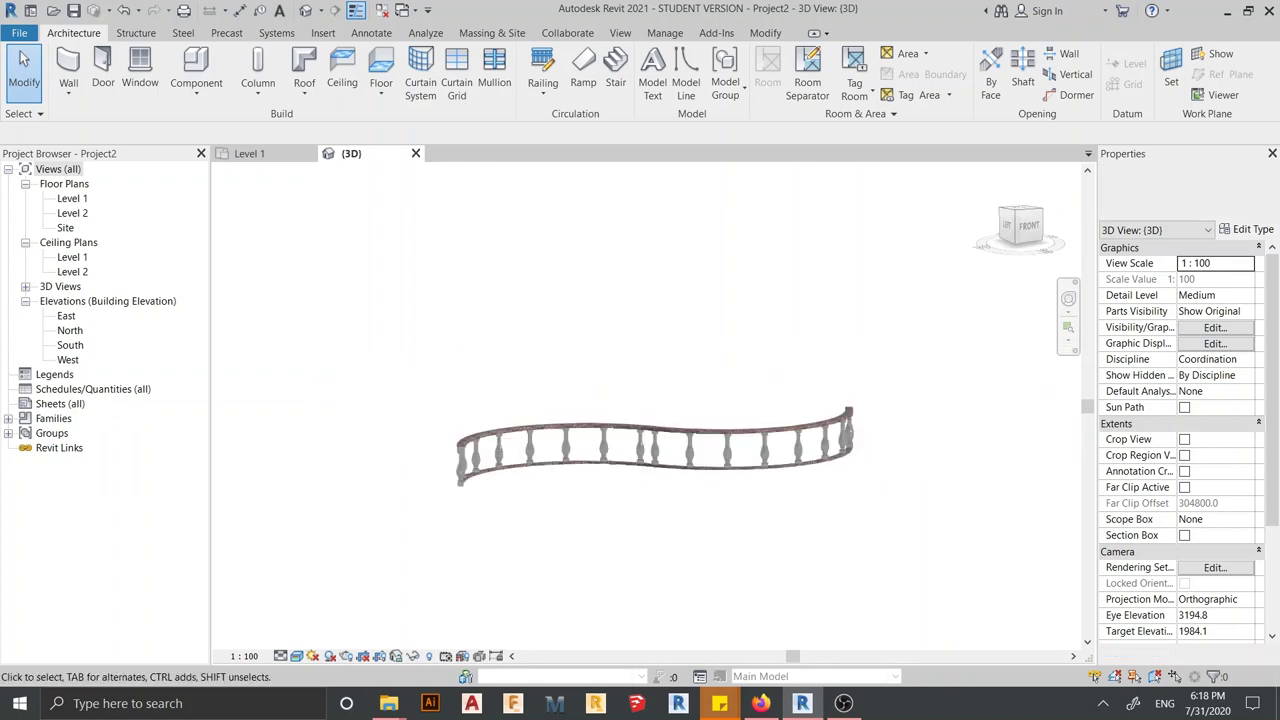
pyautogui.scroll(-1, 760, 470)
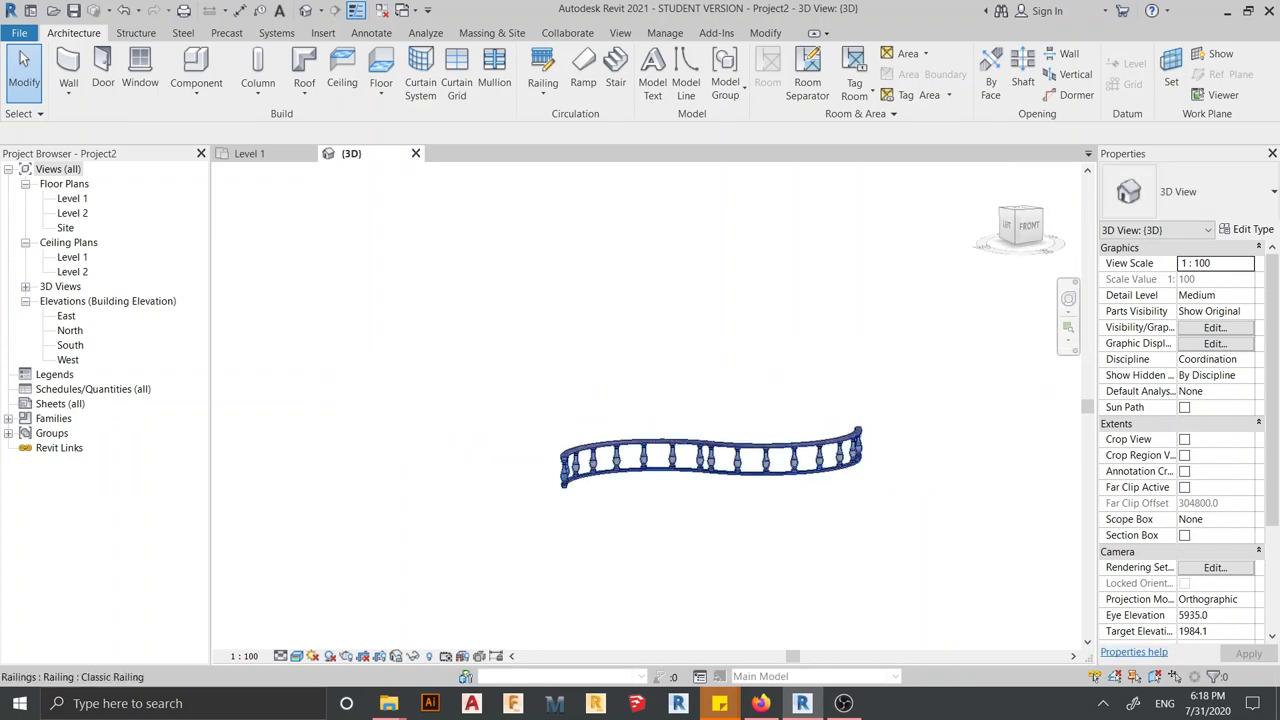
pyautogui.click(775, 460)
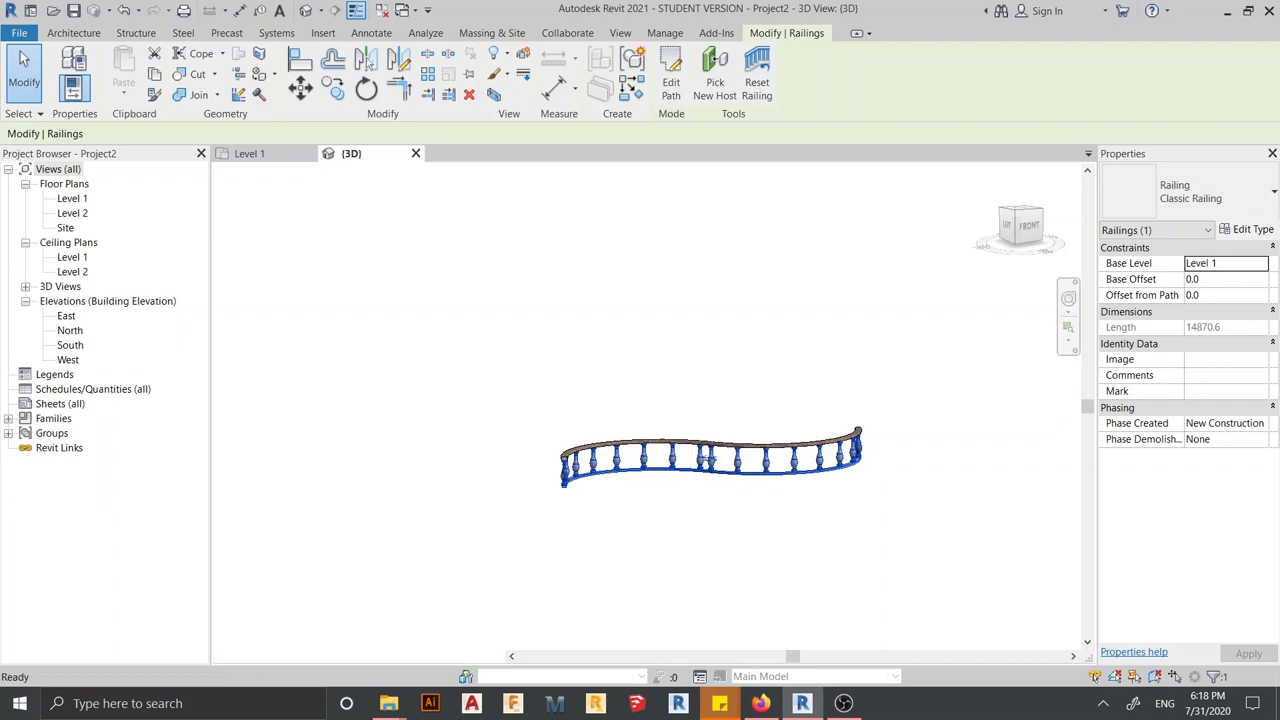
# Expand Families > Railings > Baluster in the Project Browser
pyautogui.click(9, 418)
pyautogui.scroll(-2, 100, 450)
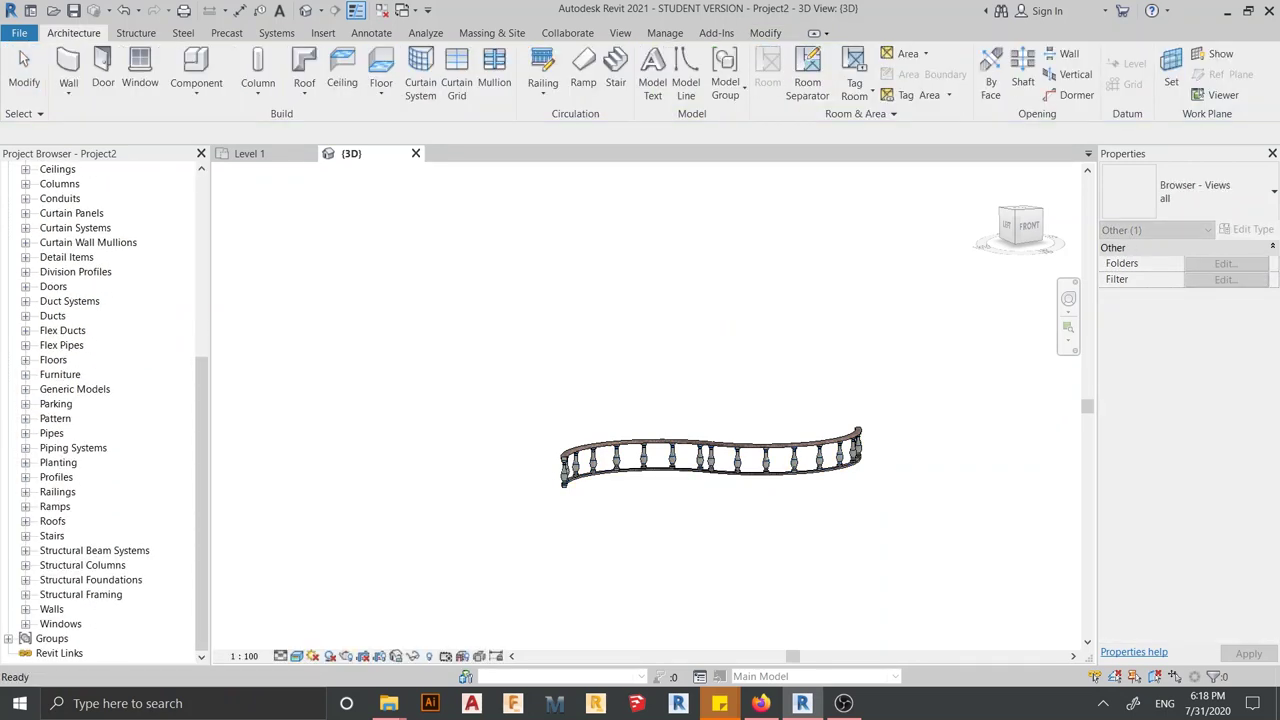
pyautogui.click(25, 491)
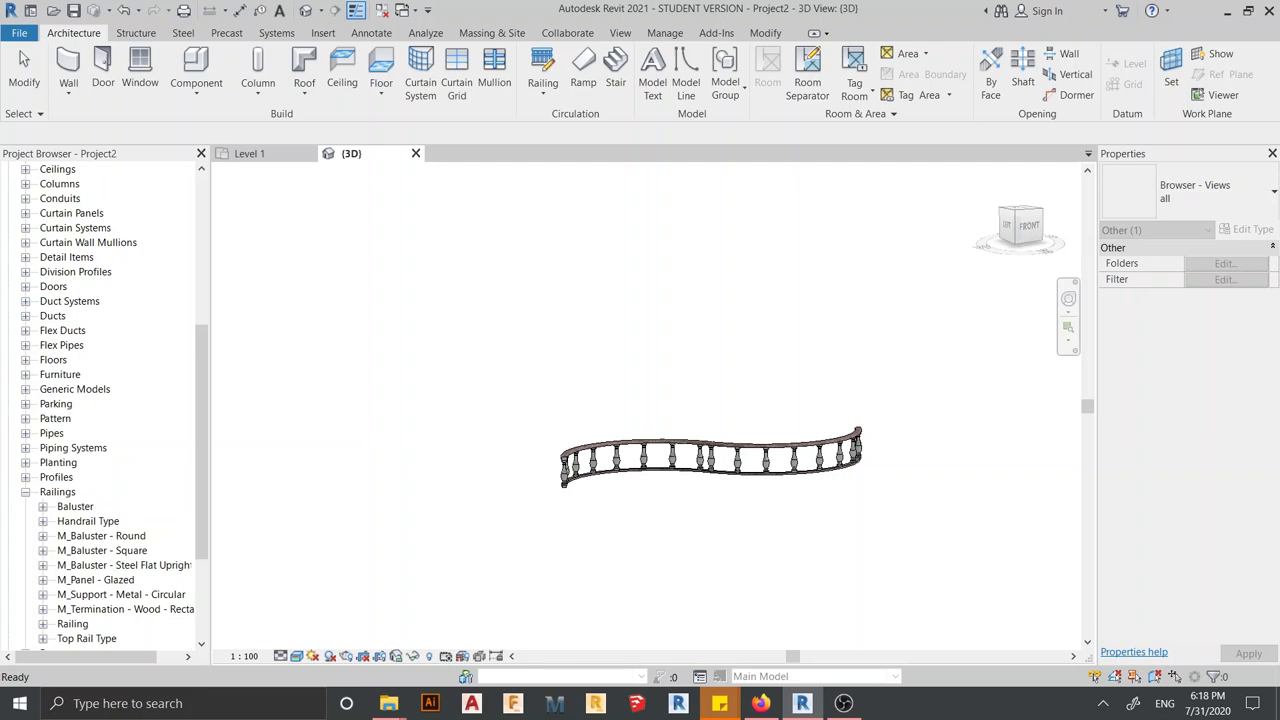
pyautogui.scroll(-1, 100, 450)
pyautogui.click(43, 477)
# Review the Baluster type's type properties, then close them and clear the selection
pyautogui.click(92, 491)
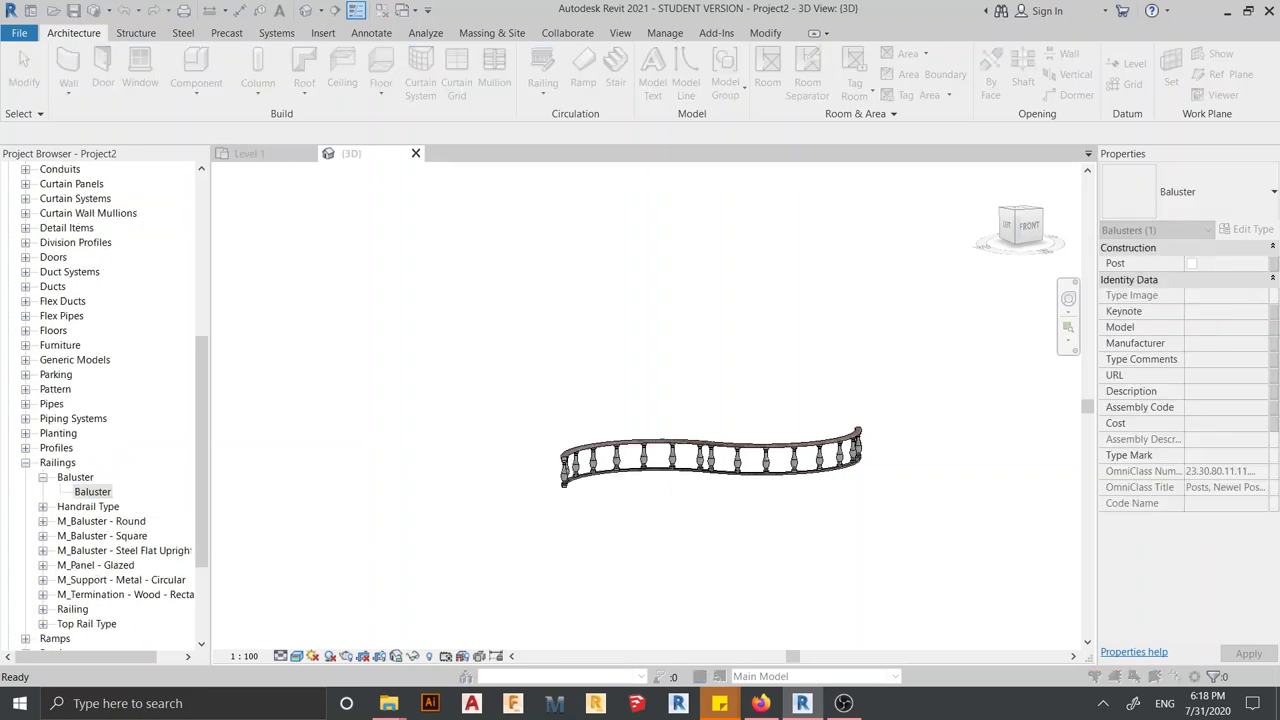
pyautogui.doubleClick(92, 491)
pyautogui.scroll(-1, 830, 400)
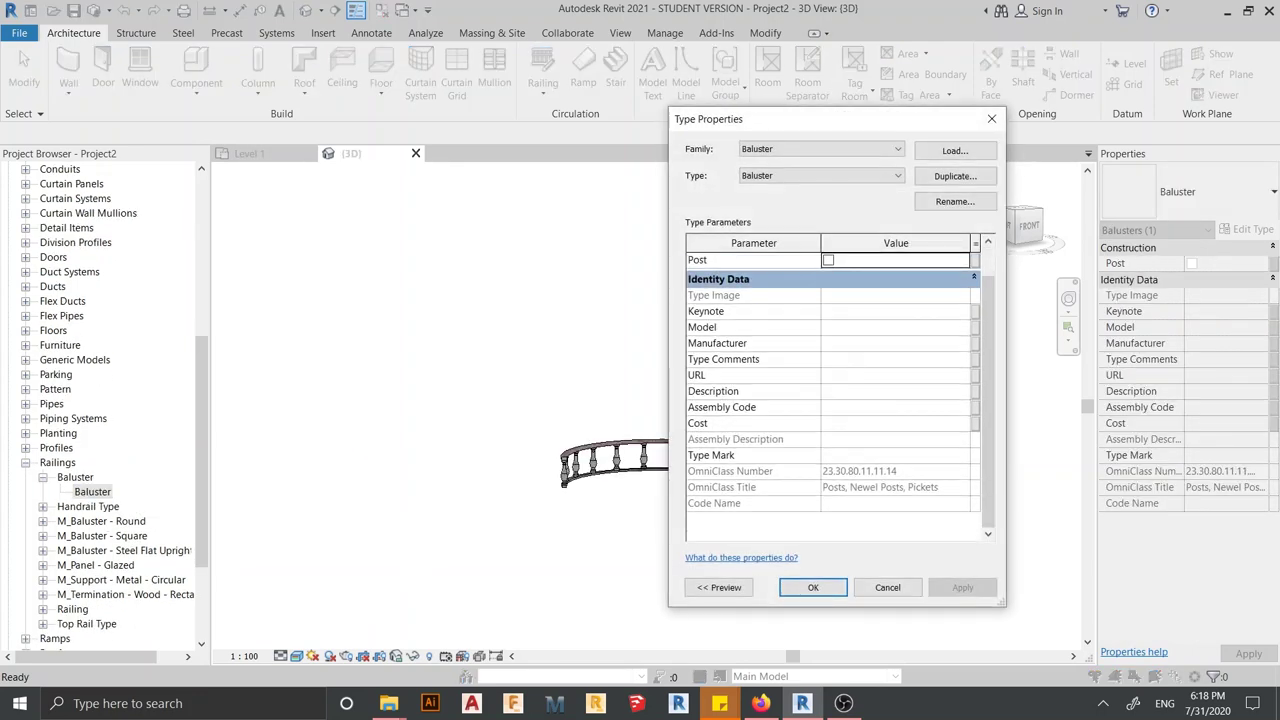
pyautogui.scroll(1, 830, 390)
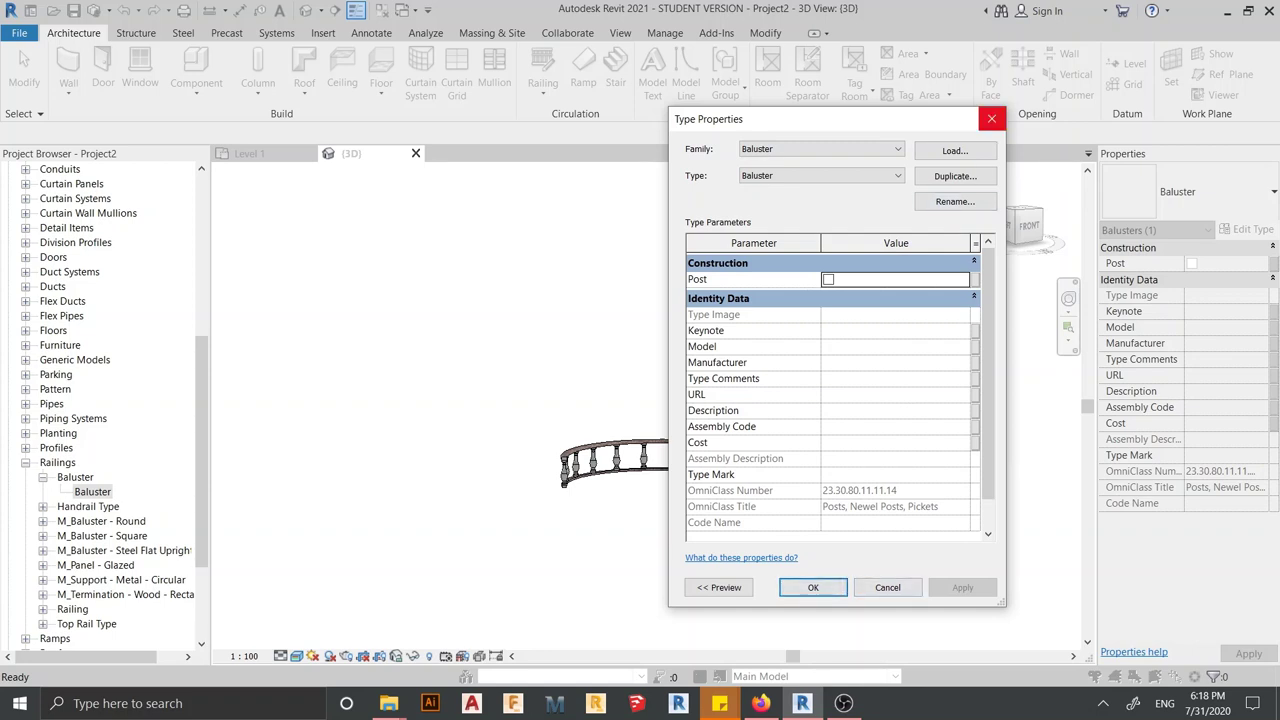
pyautogui.click(991, 118)
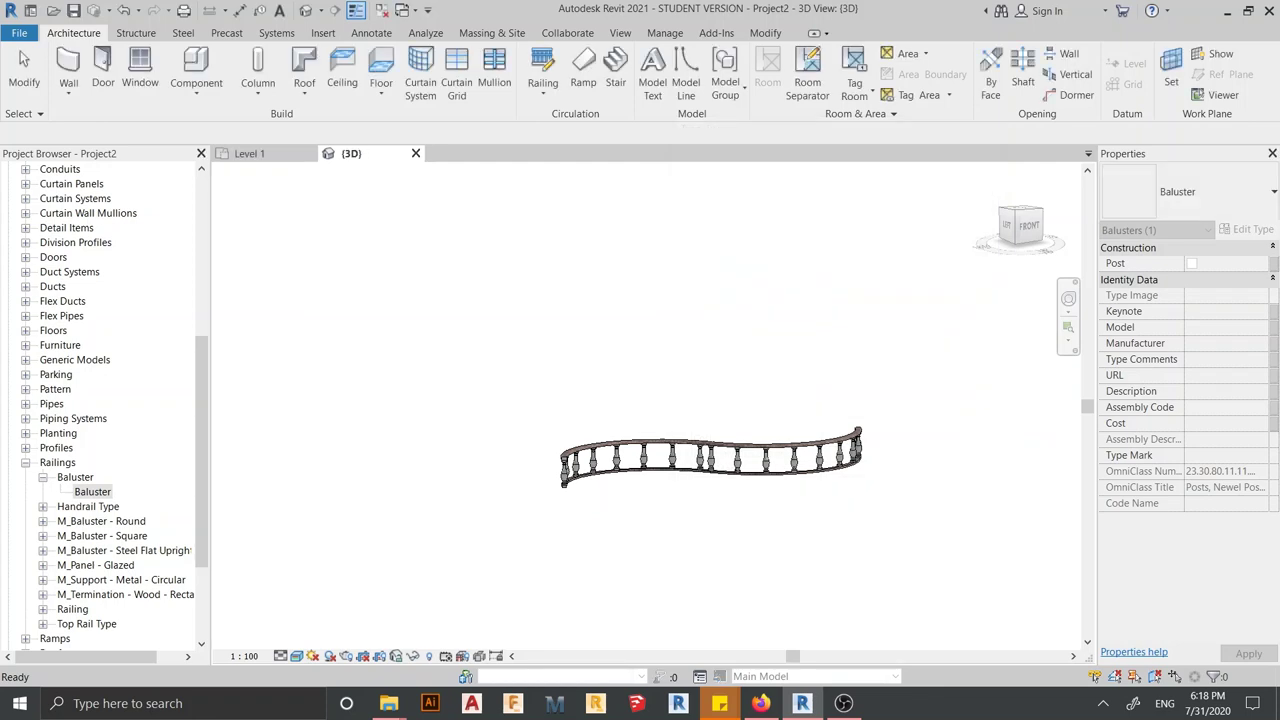
pyautogui.press('Escape')
# Switch to the Level 1 plan and open Baluster.rfa from Recent Documents
pyautogui.click(249, 153)
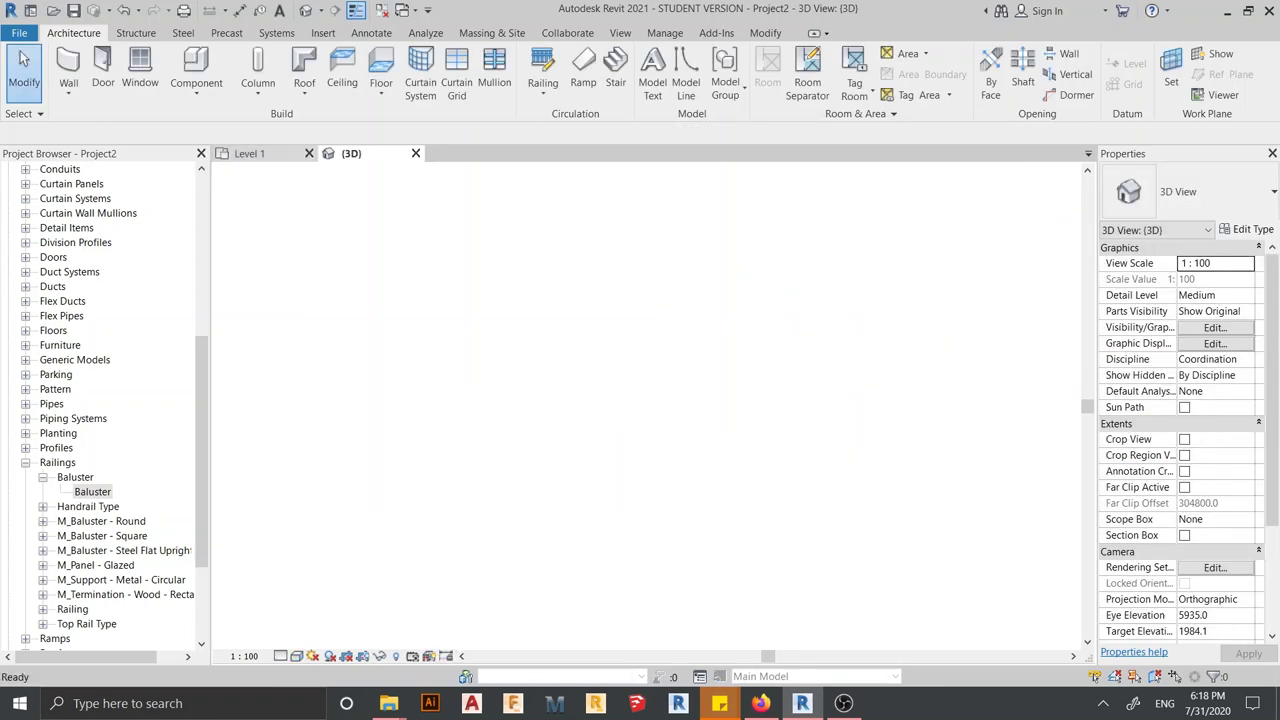
pyautogui.scroll(1, 367, 277)
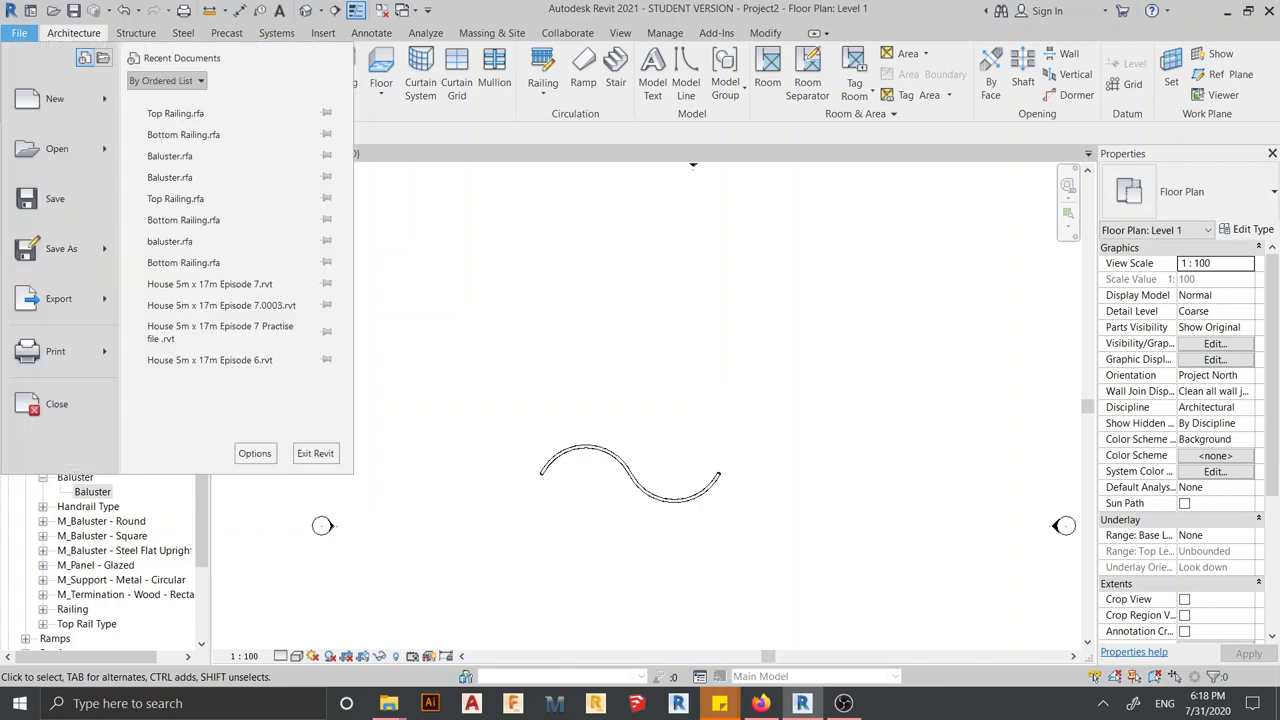
pyautogui.click(19, 33)
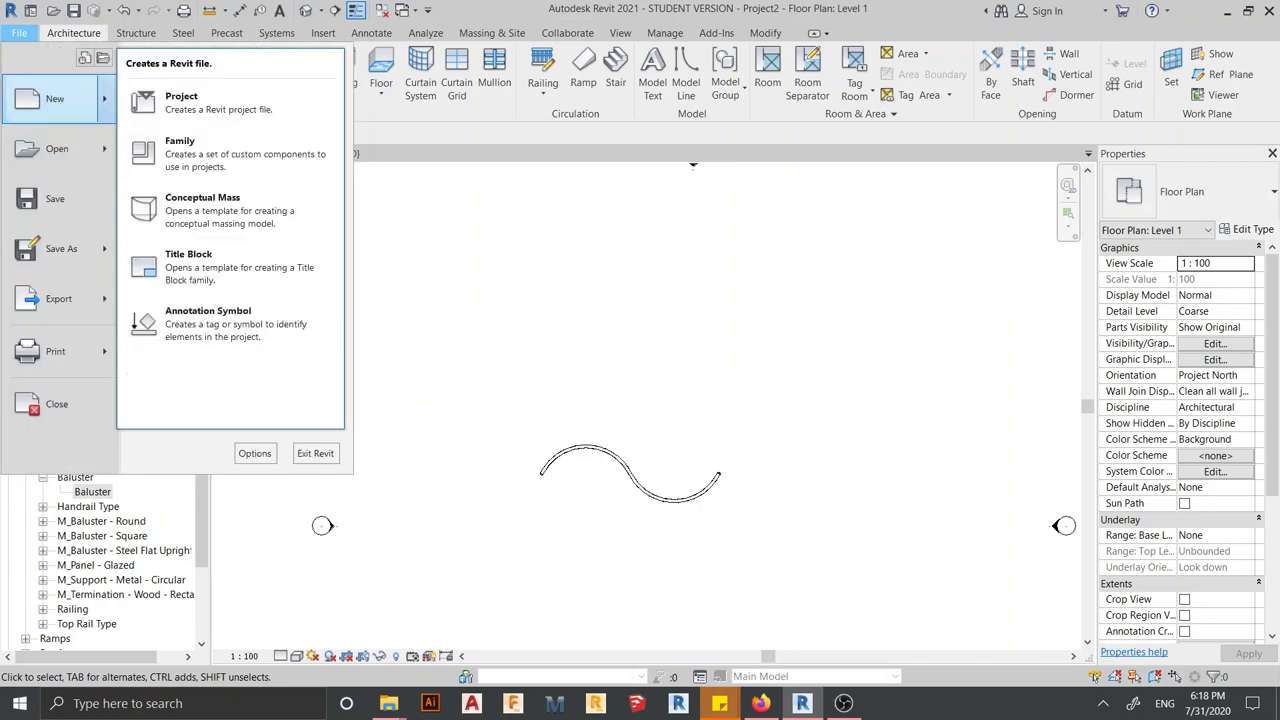
pyautogui.press('Escape')
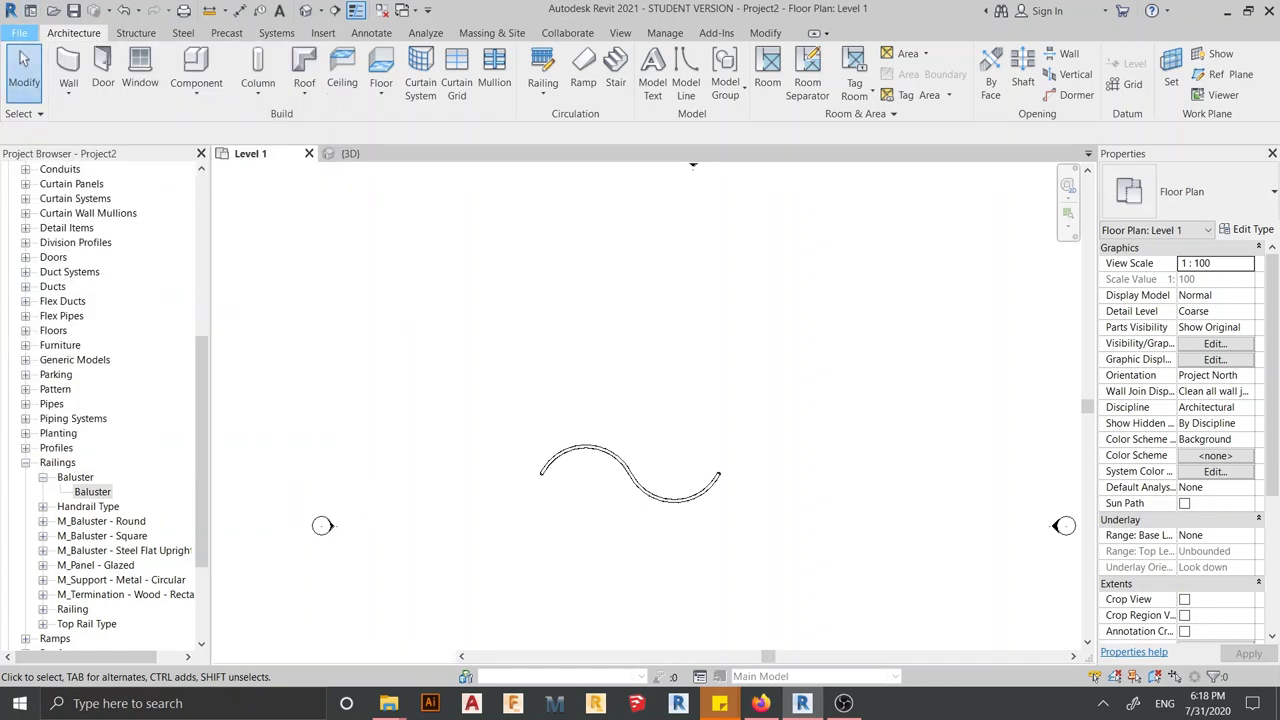
pyautogui.click(19, 33)
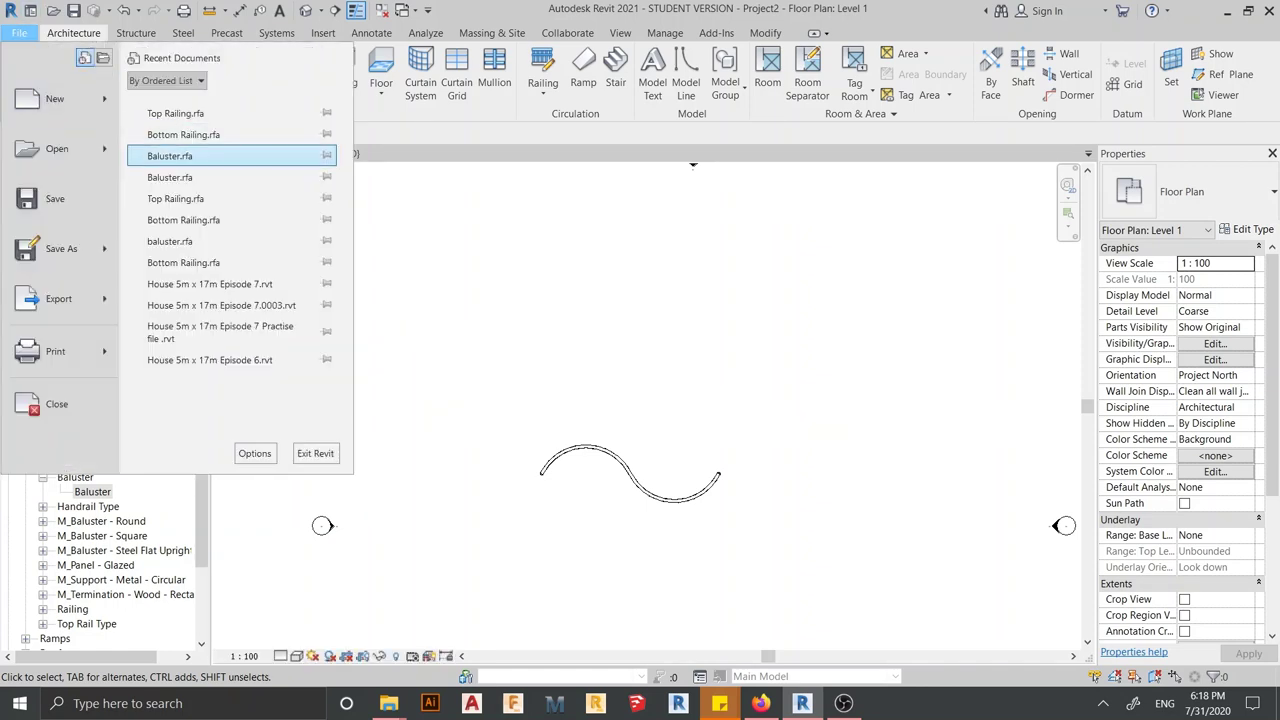
pyautogui.press('Escape')
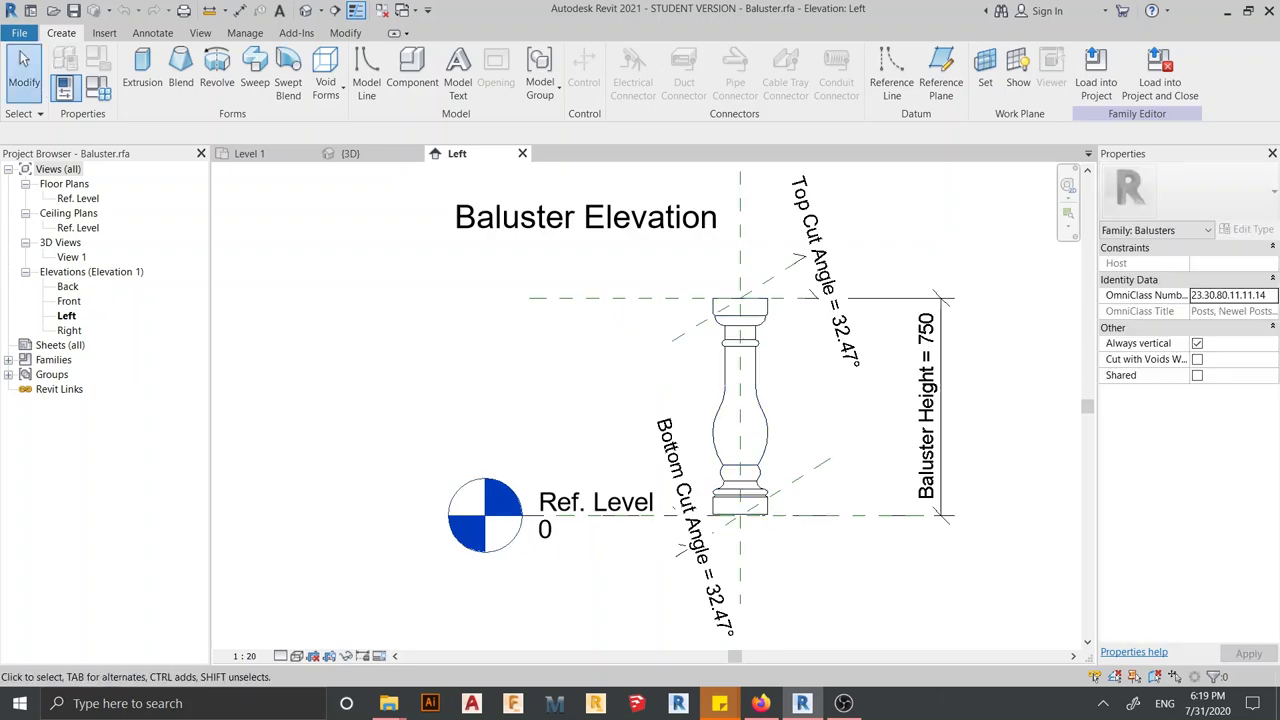
# Select the baluster's revolve and open the Material Browser for its Material
pyautogui.click(703, 369)
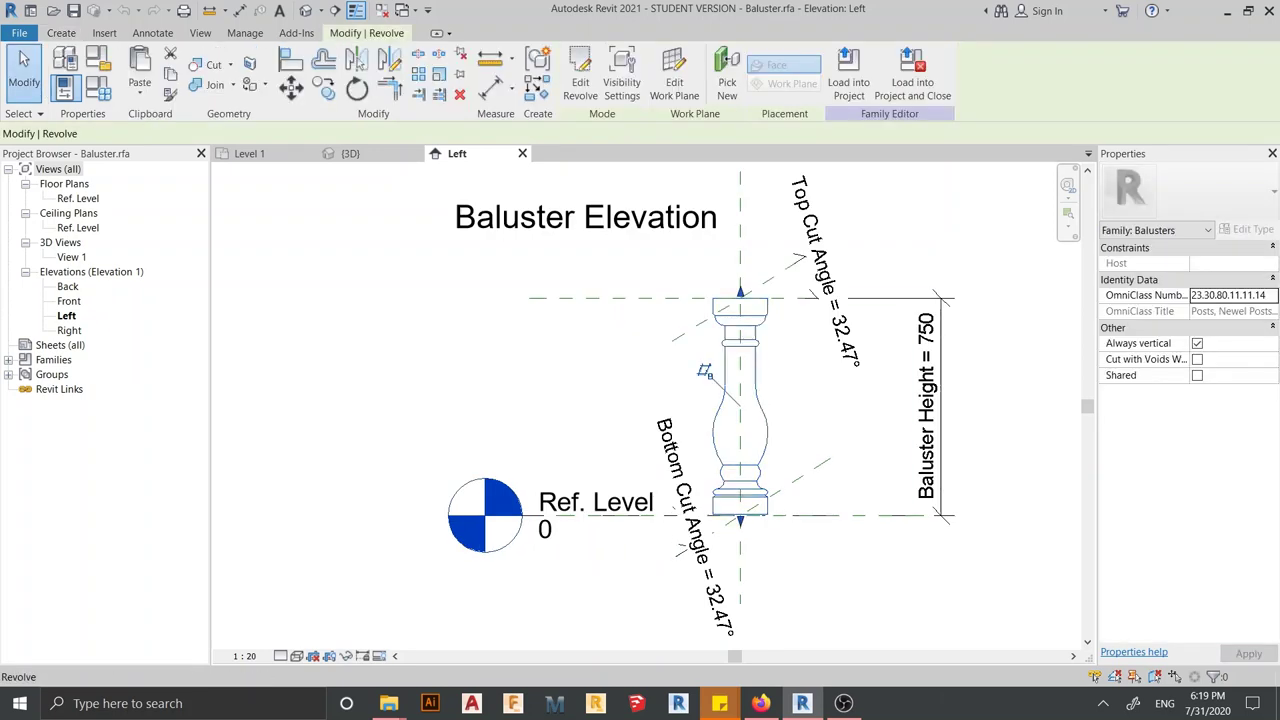
pyautogui.click(1218, 375)
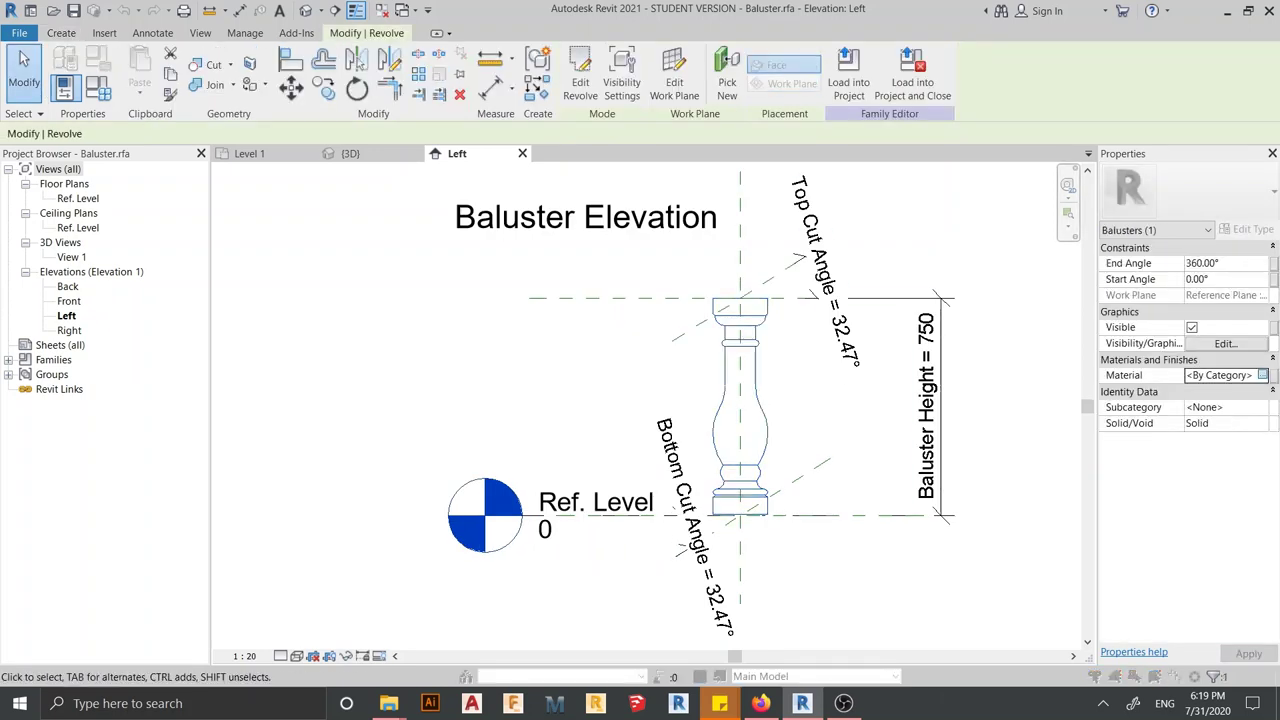
pyautogui.click(1262, 375)
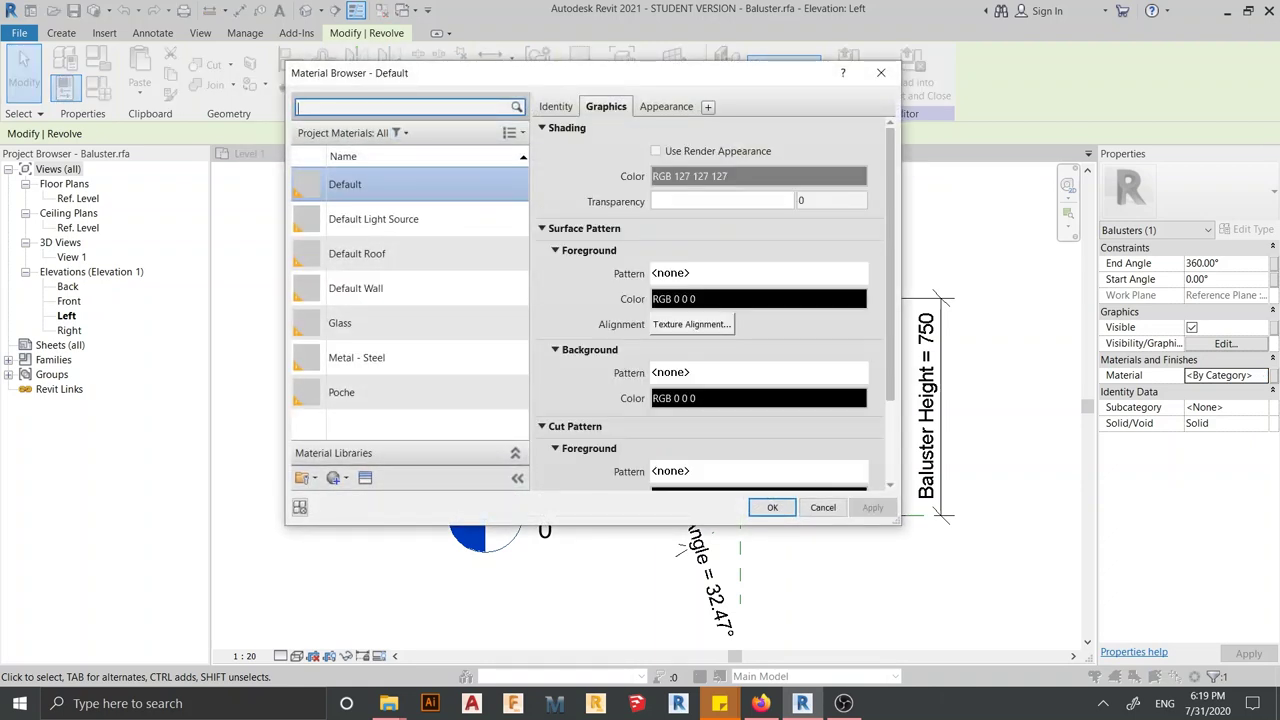
# Create a new material with the Exposed Aggregate stone appearance and assign it to the revolve
pyautogui.click(336, 477)
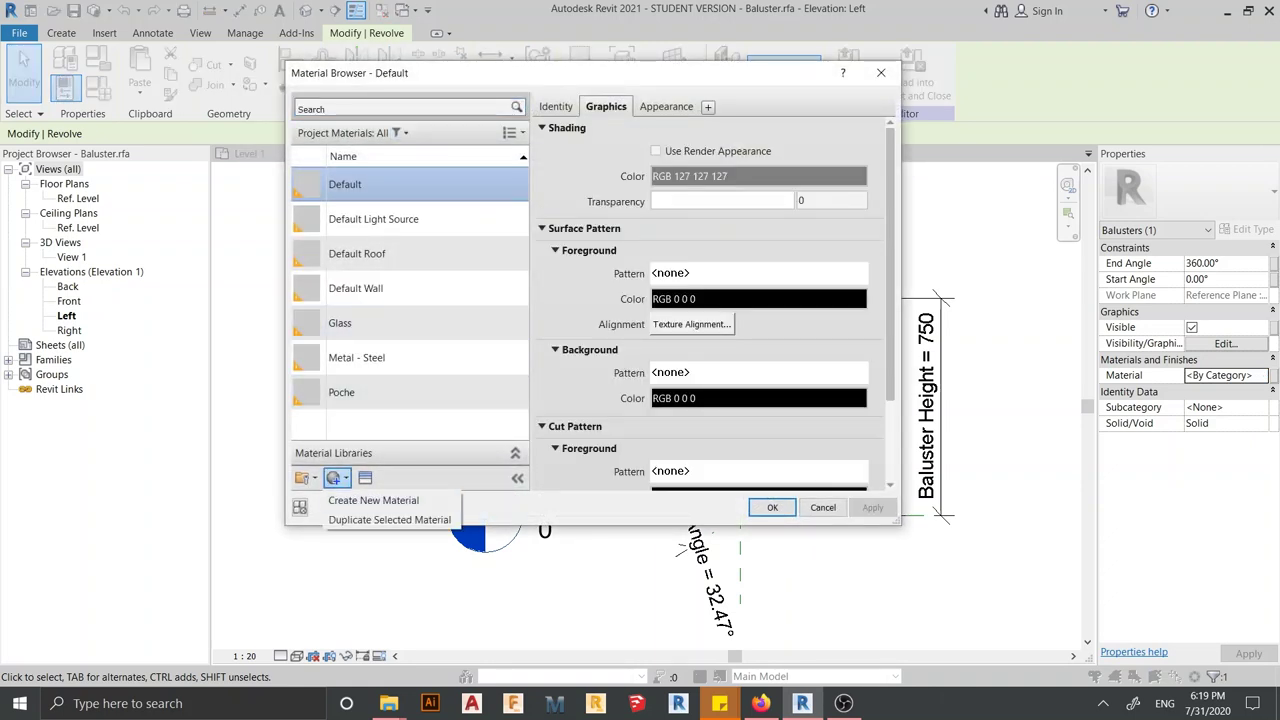
pyautogui.click(373, 500)
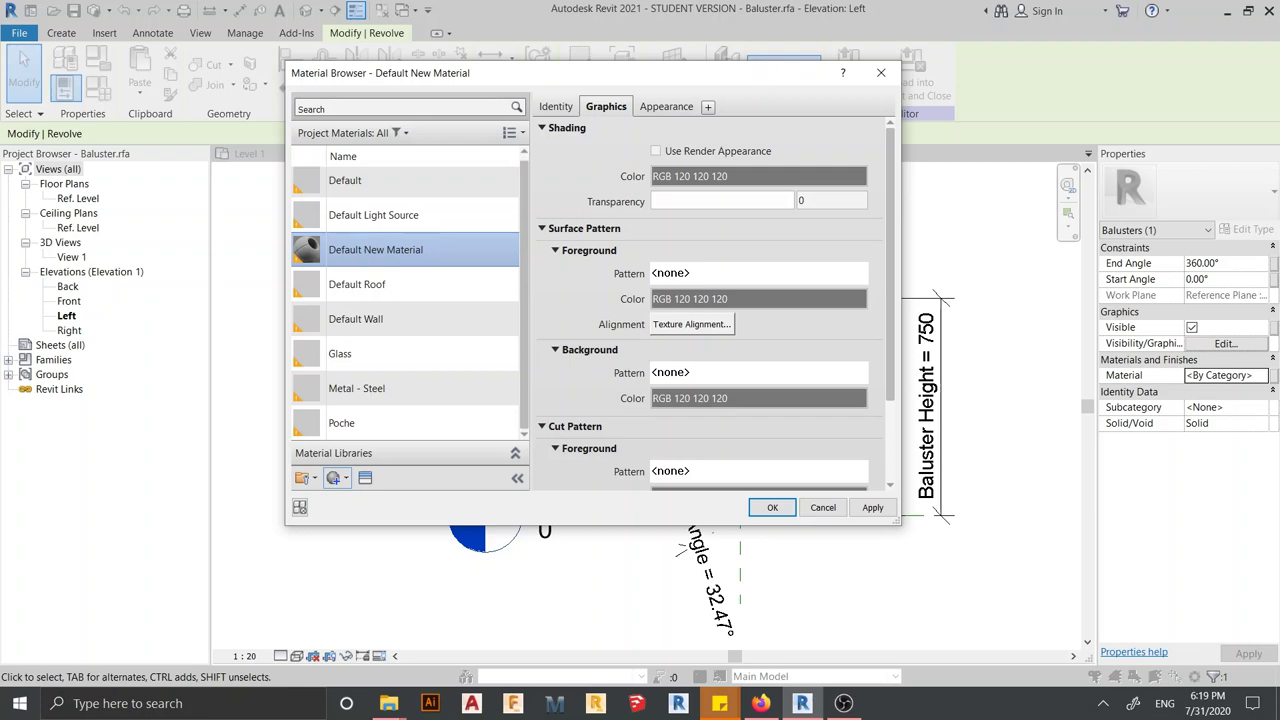
pyautogui.click(365, 477)
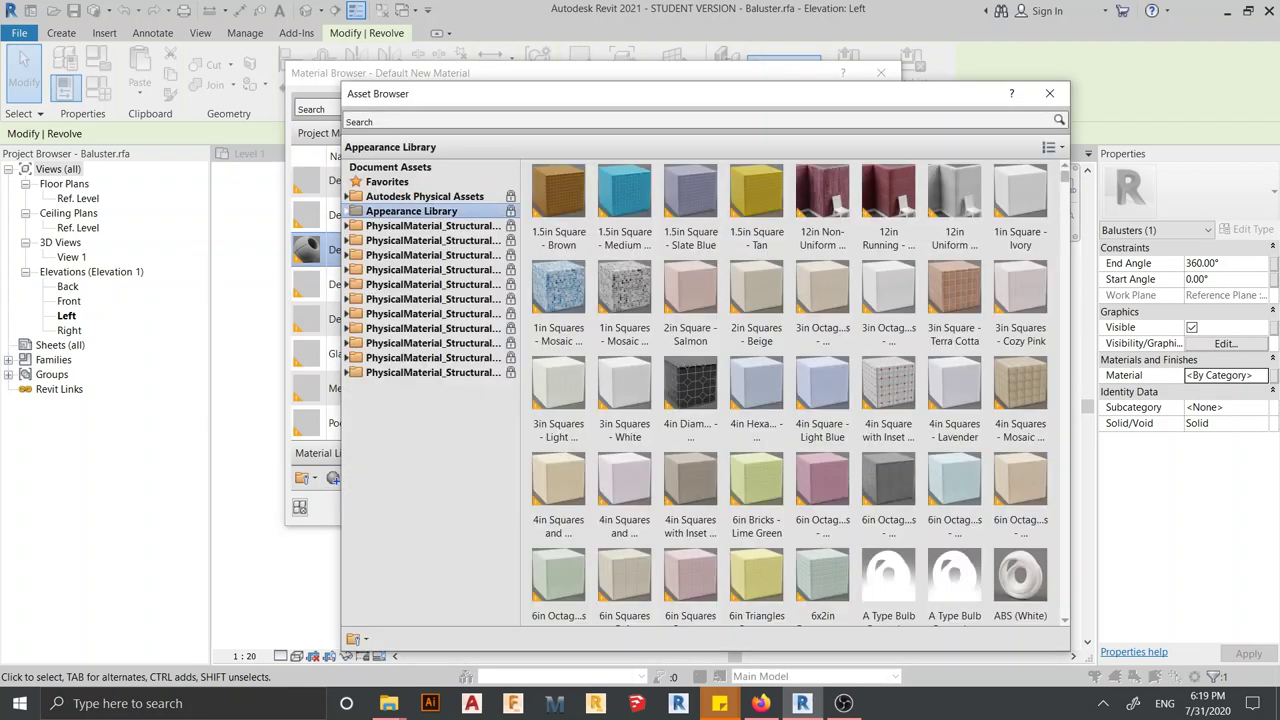
pyautogui.doubleClick(411, 211)
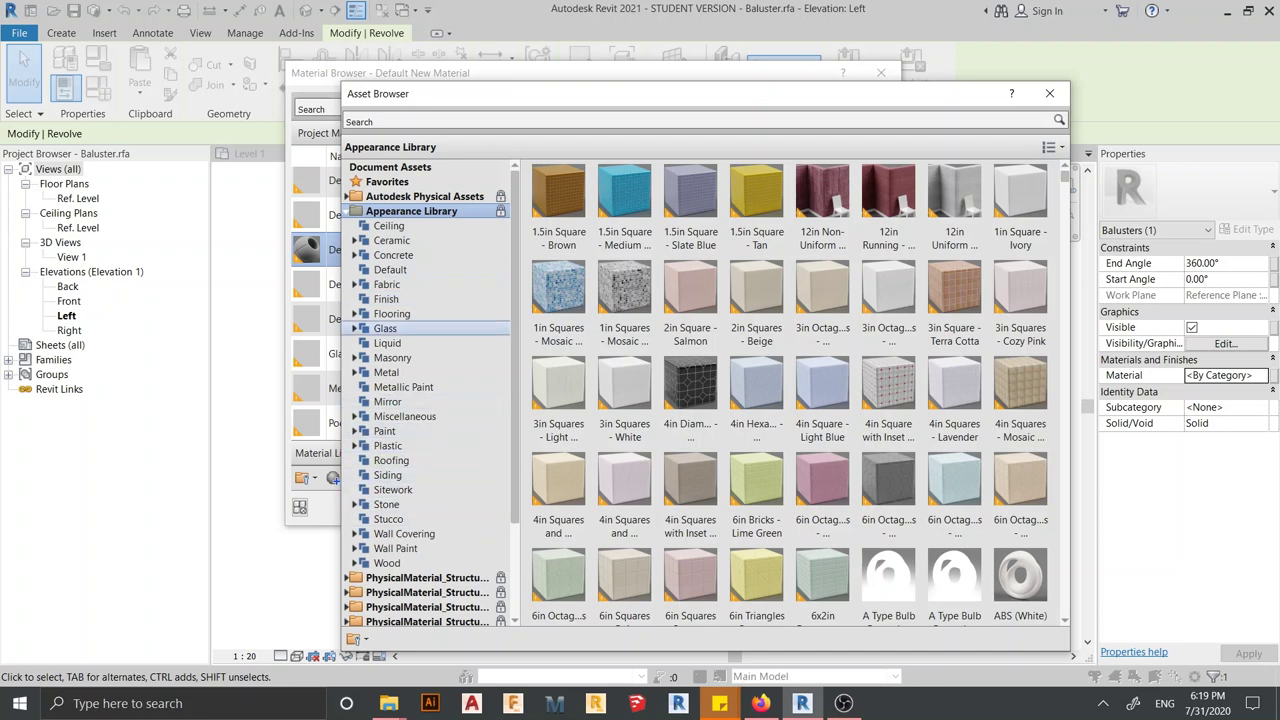
pyautogui.doubleClick(386, 504)
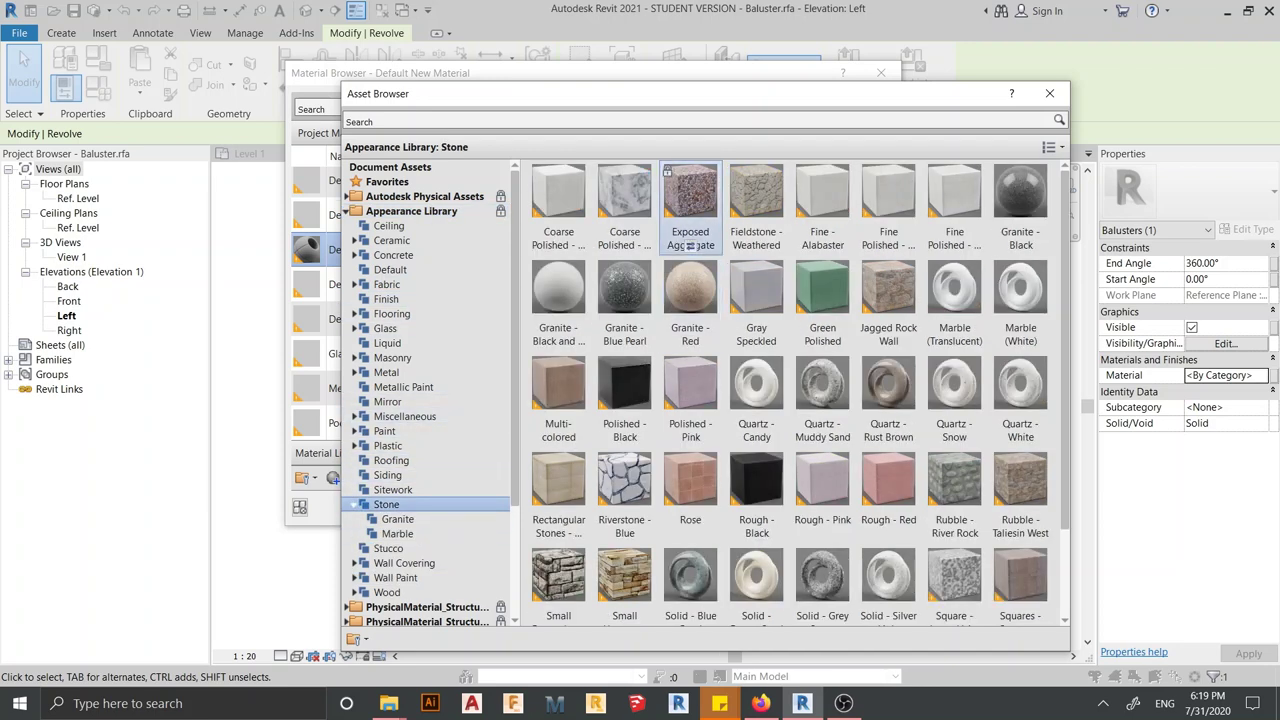
pyautogui.doubleClick(690, 195)
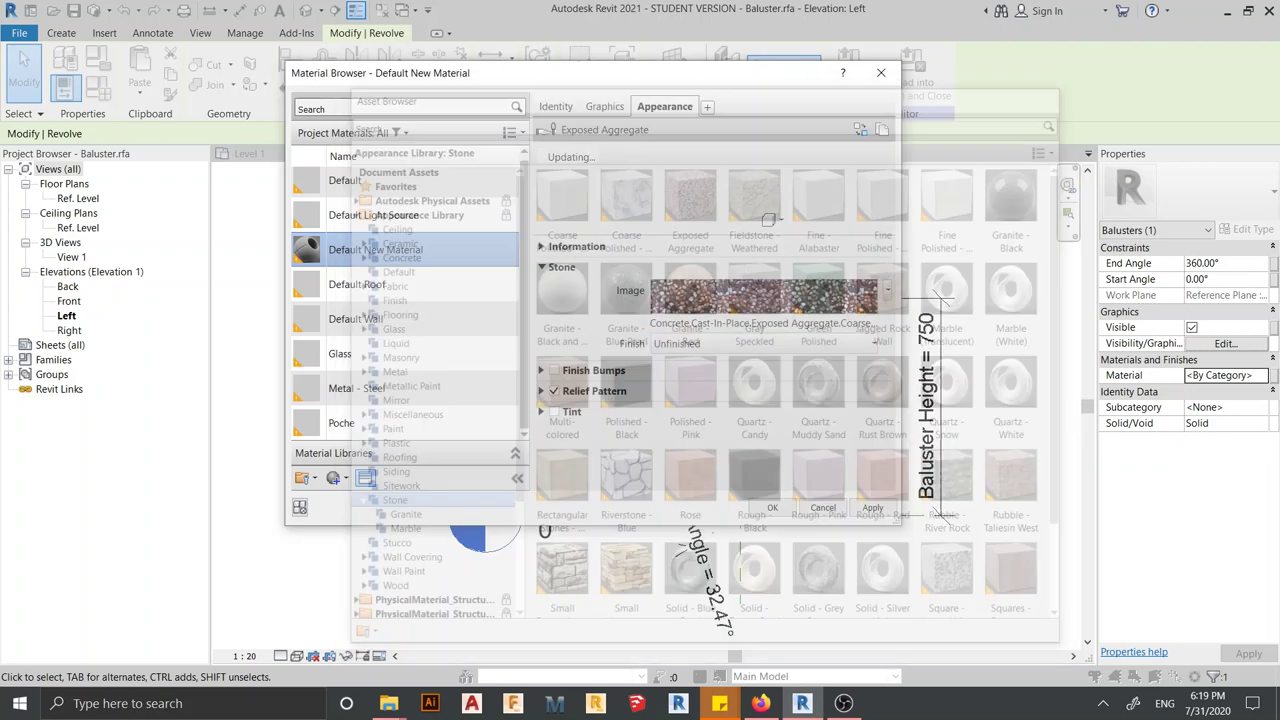
pyautogui.click(772, 507)
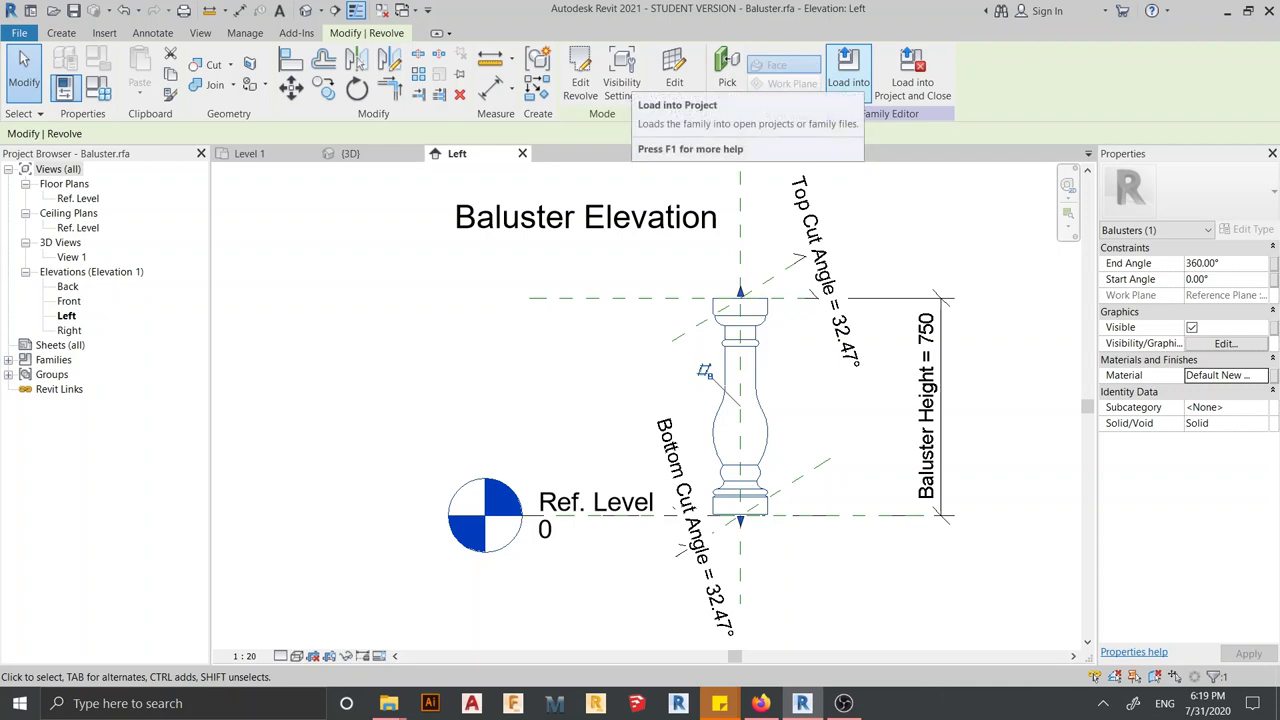
# Load the baluster into the project, overwriting the existing family, and switch to the 3D view
pyautogui.click(848, 75)
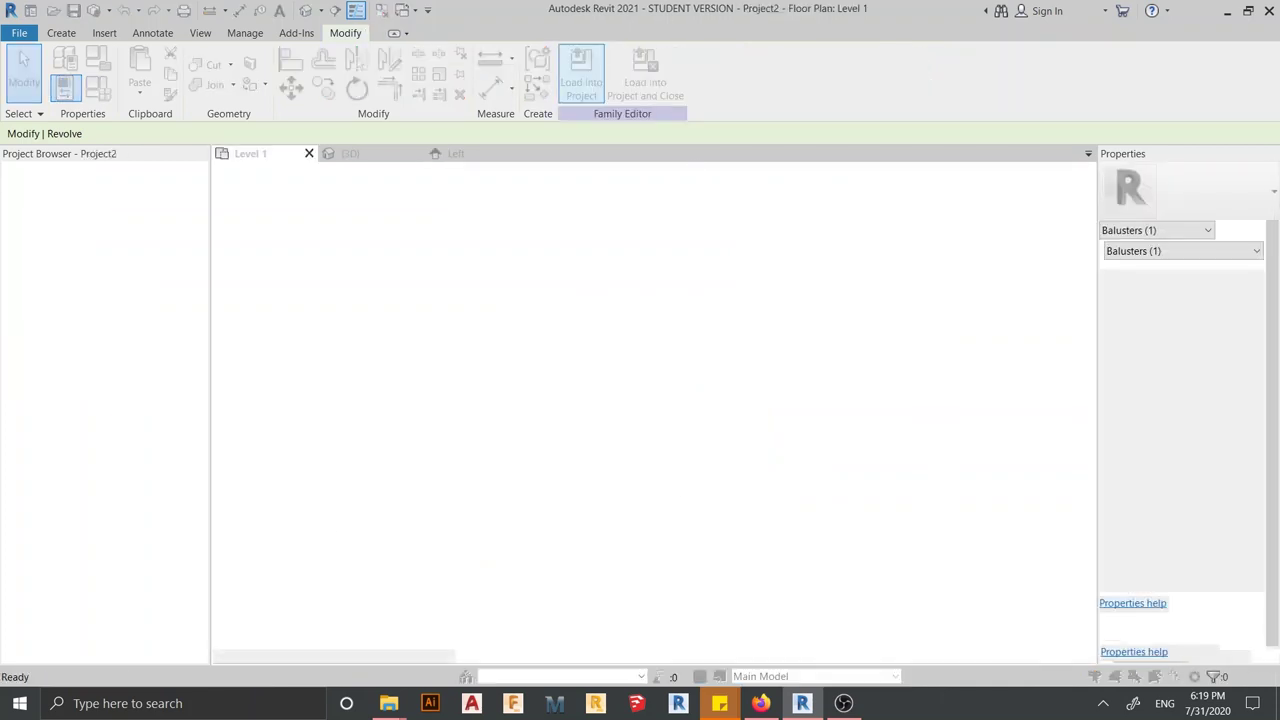
pyautogui.click(581, 302)
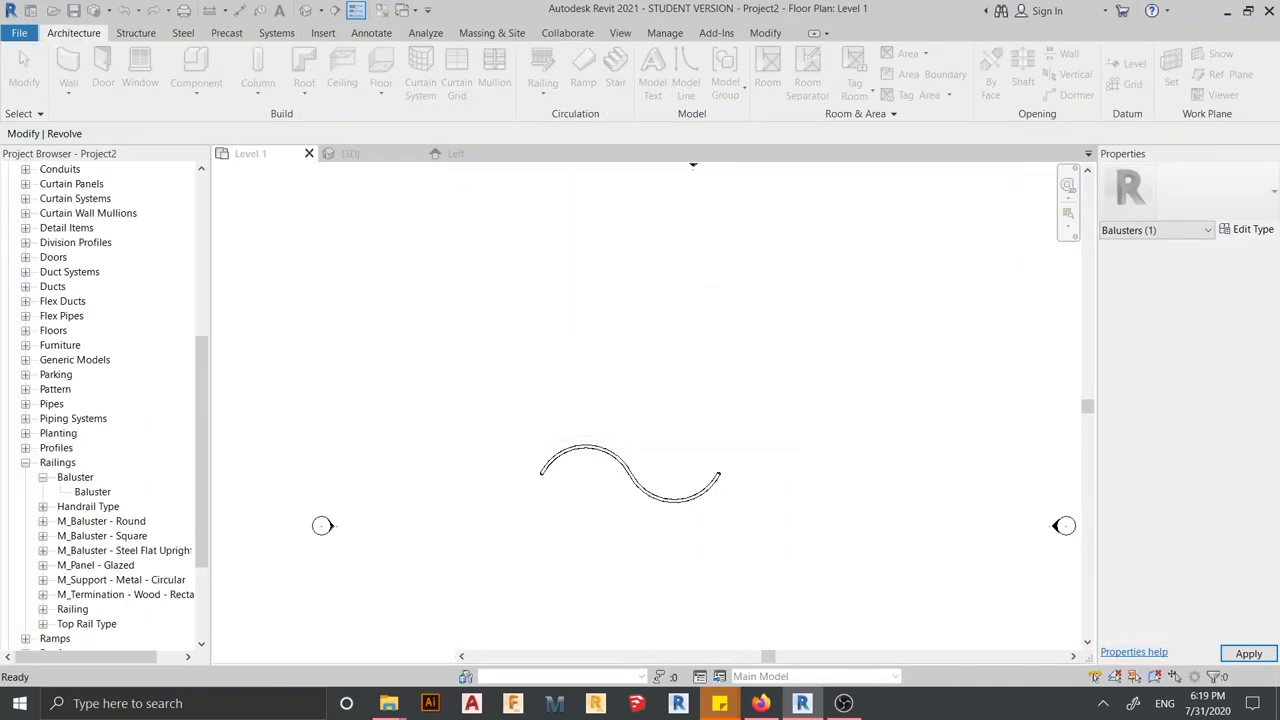
pyautogui.hotkey('ctrl', 'Tab')
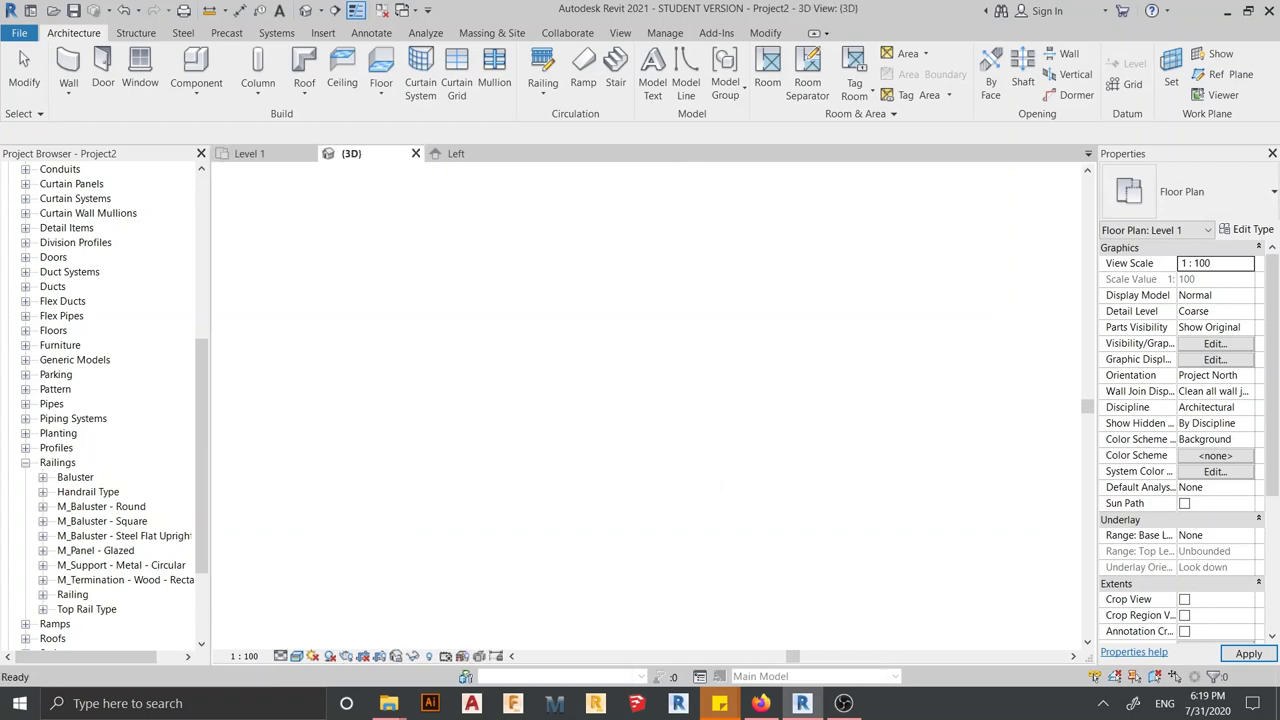
# Zoom and orbit to inspect the railing's new Exposed Aggregate stone balusters
pyautogui.scroll(3, 750, 405)
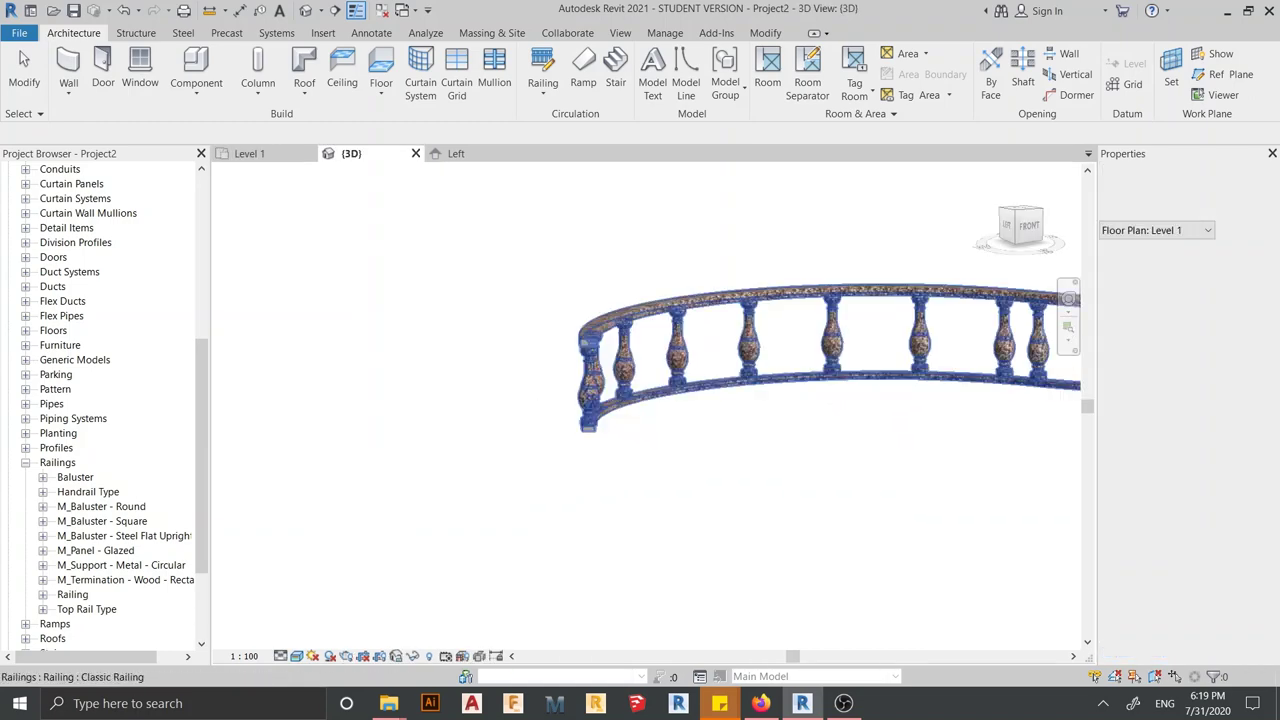
pyautogui.scroll(3, 750, 405)
pyautogui.scroll(3, 750, 405)
pyautogui.scroll(-3, 650, 320)
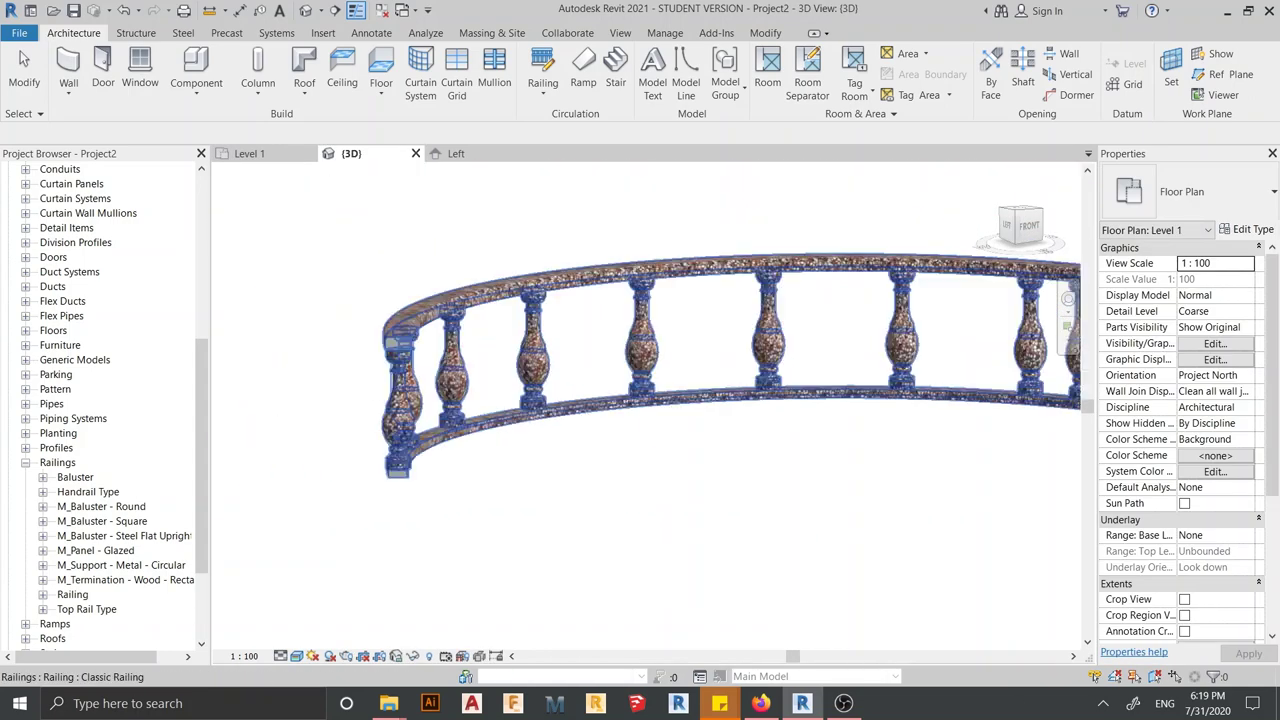
pyautogui.keyDown('shift'); pyautogui.moveTo(700, 400); pyautogui.dragTo(640, 410, button='middle'); pyautogui.keyUp('shift')
pyautogui.scroll(3, 700, 345)
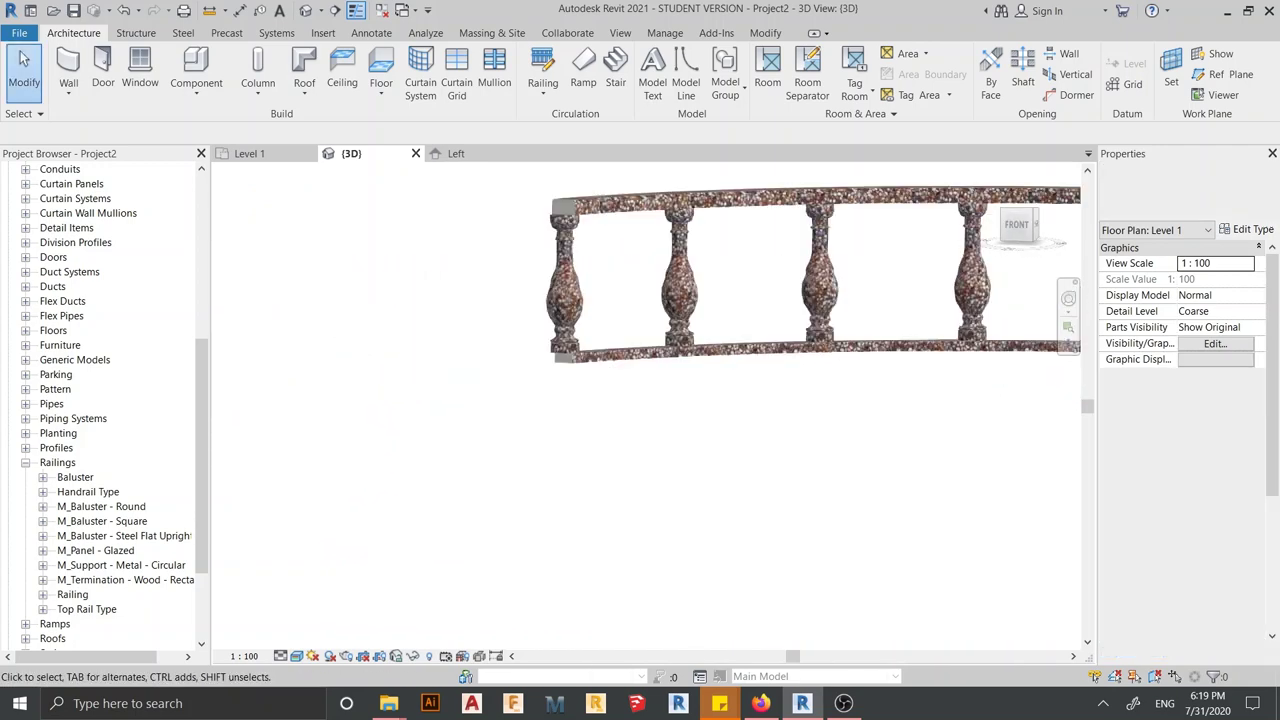
pyautogui.moveTo(700, 345)
pyautogui.mouseDown(button='middle')
pyautogui.moveTo(600, 360)
pyautogui.moveTo(640, 380)
pyautogui.moveTo(570, 390)
pyautogui.moveTo(700, 410)
pyautogui.mouseUp(button='middle')
pyautogui.scroll(-5, 650, 400)
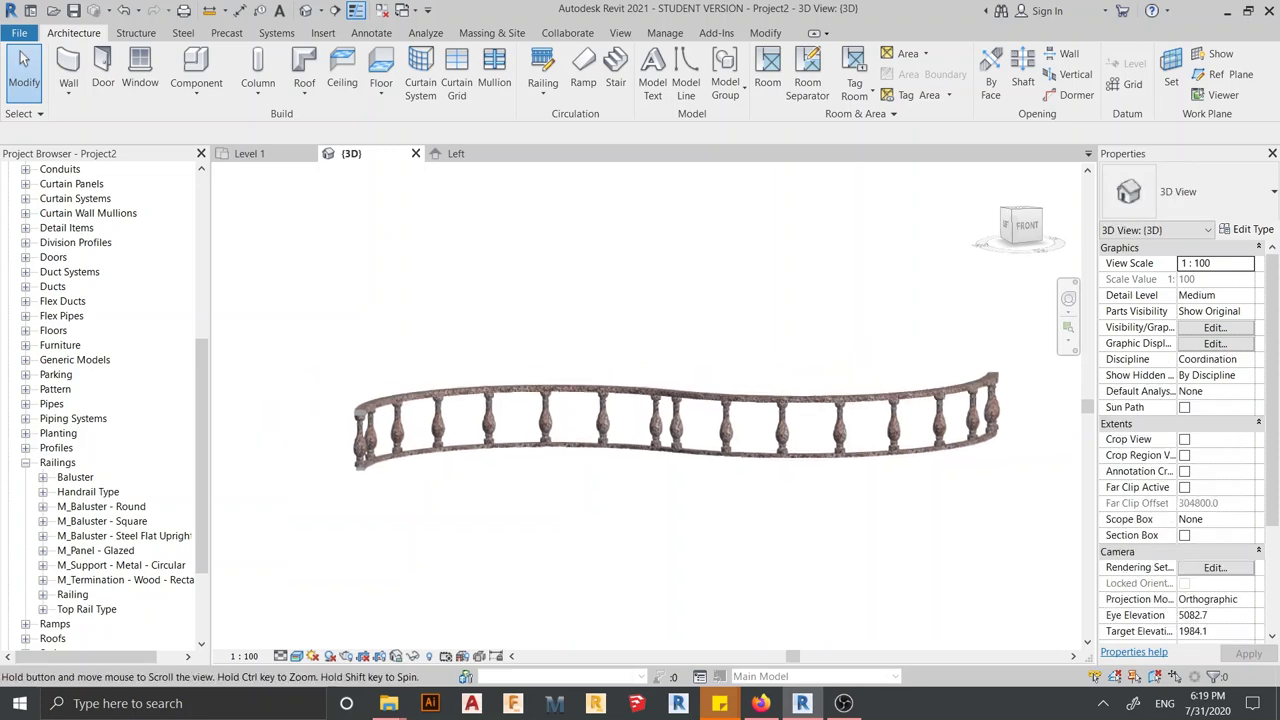
pyautogui.scroll(-1, 665, 415)
pyautogui.scroll(2, 705, 430)
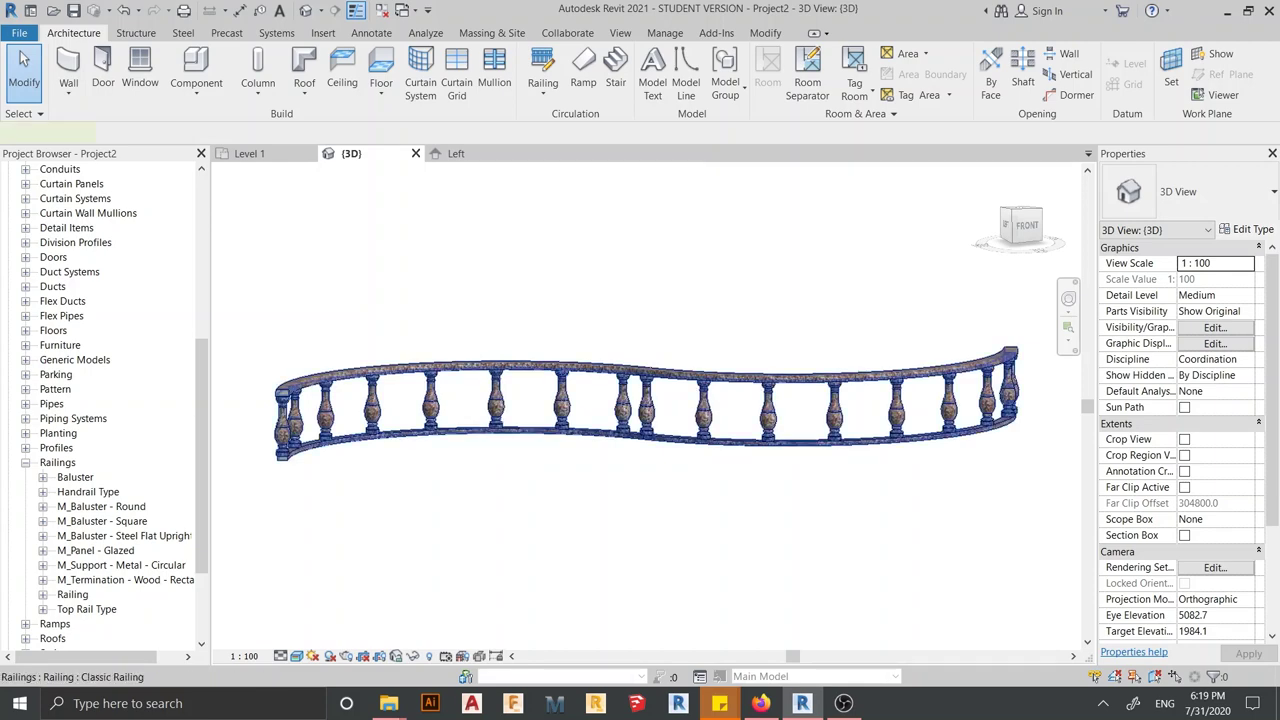
# Change the Classic Railing type's regular baluster distance from previous from 1000 to 300
pyautogui.click(640, 405)
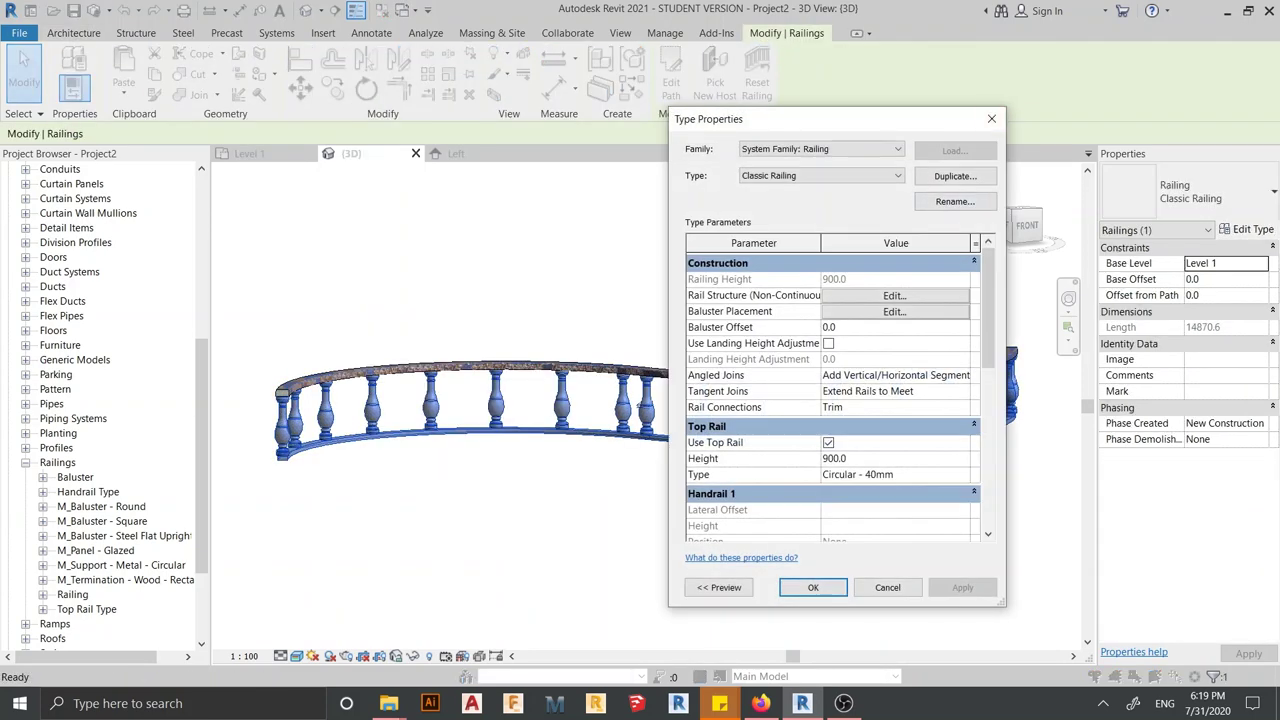
pyautogui.click(894, 311)
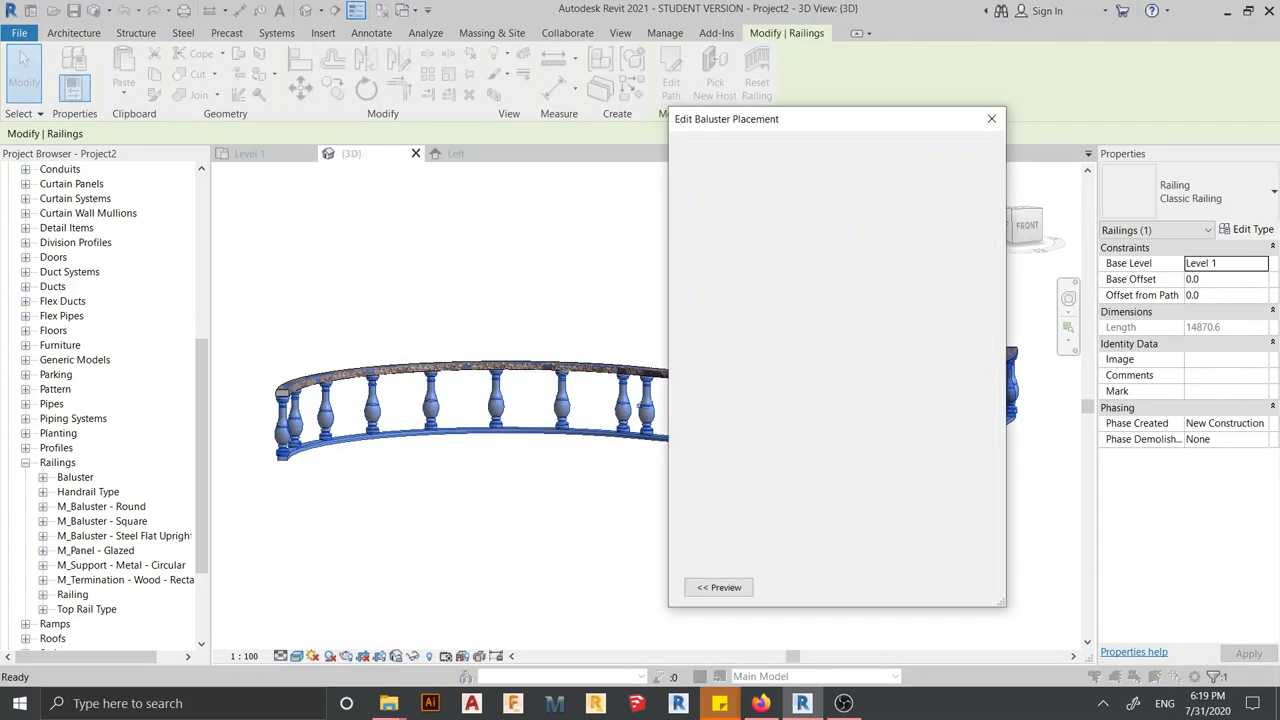
pyautogui.click(935, 229)
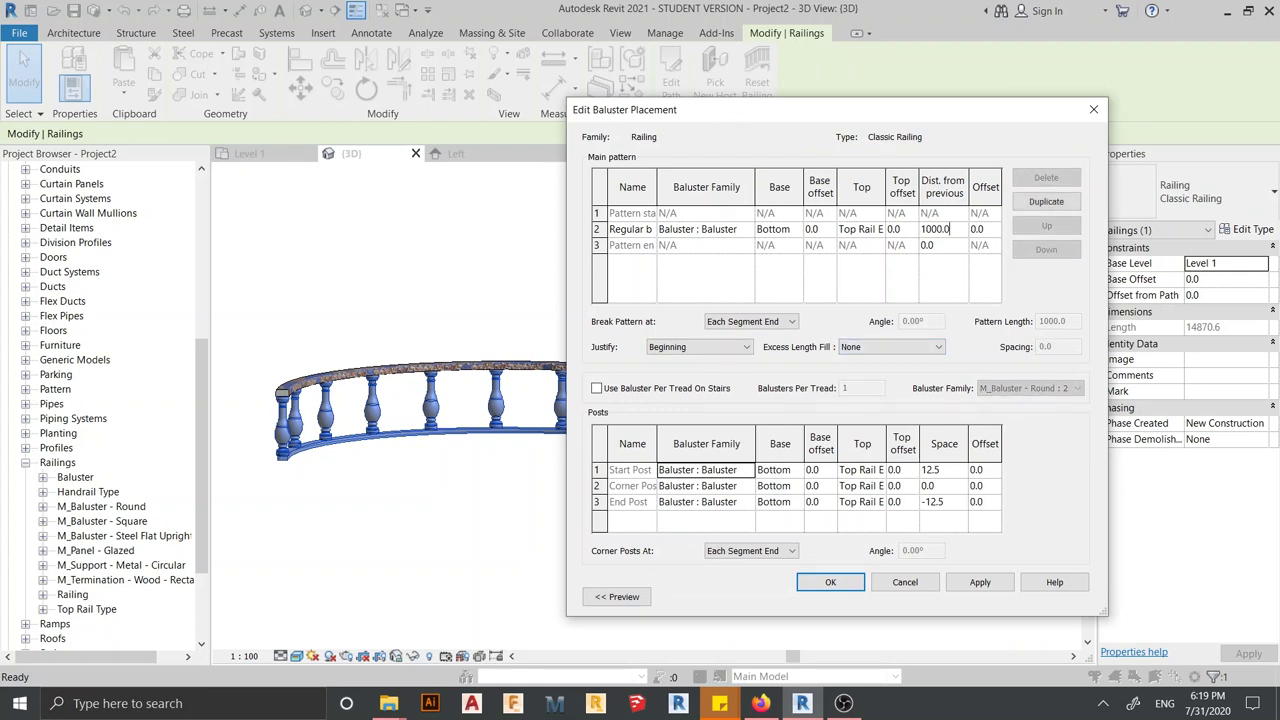
pyautogui.write('300')
pyautogui.click(985, 229)
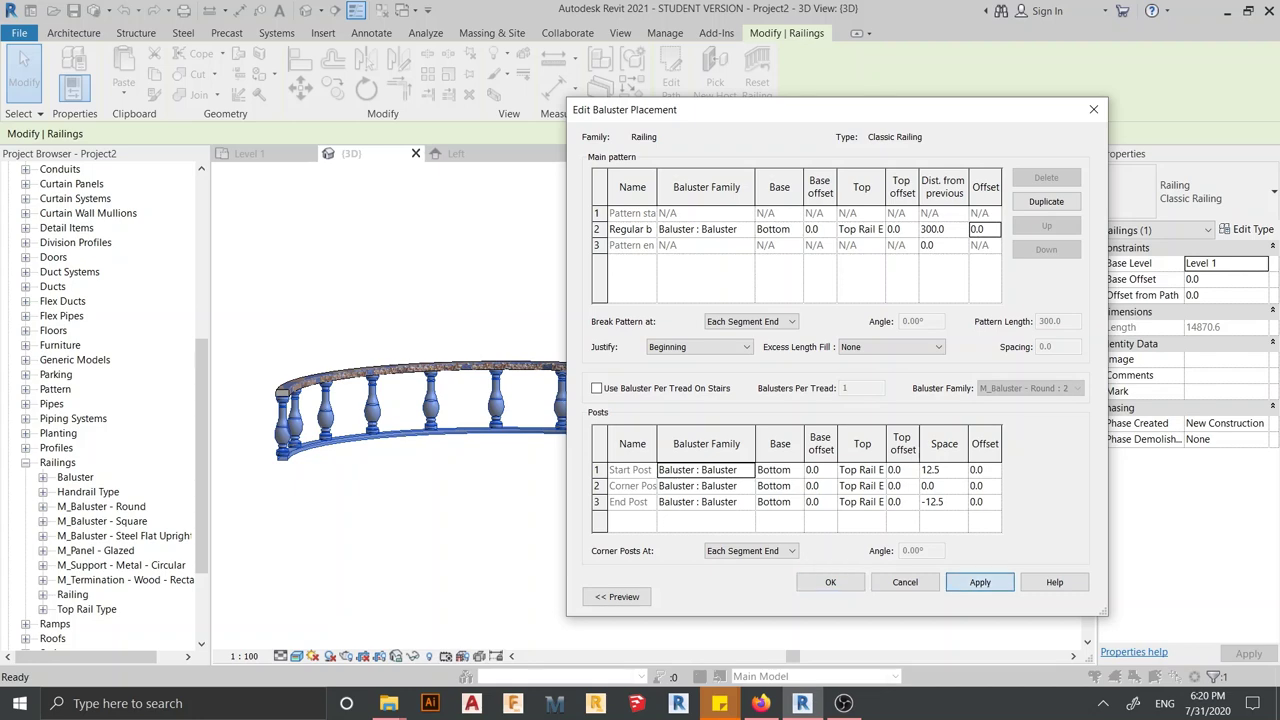
pyautogui.click(830, 582)
pyautogui.click(962, 587)
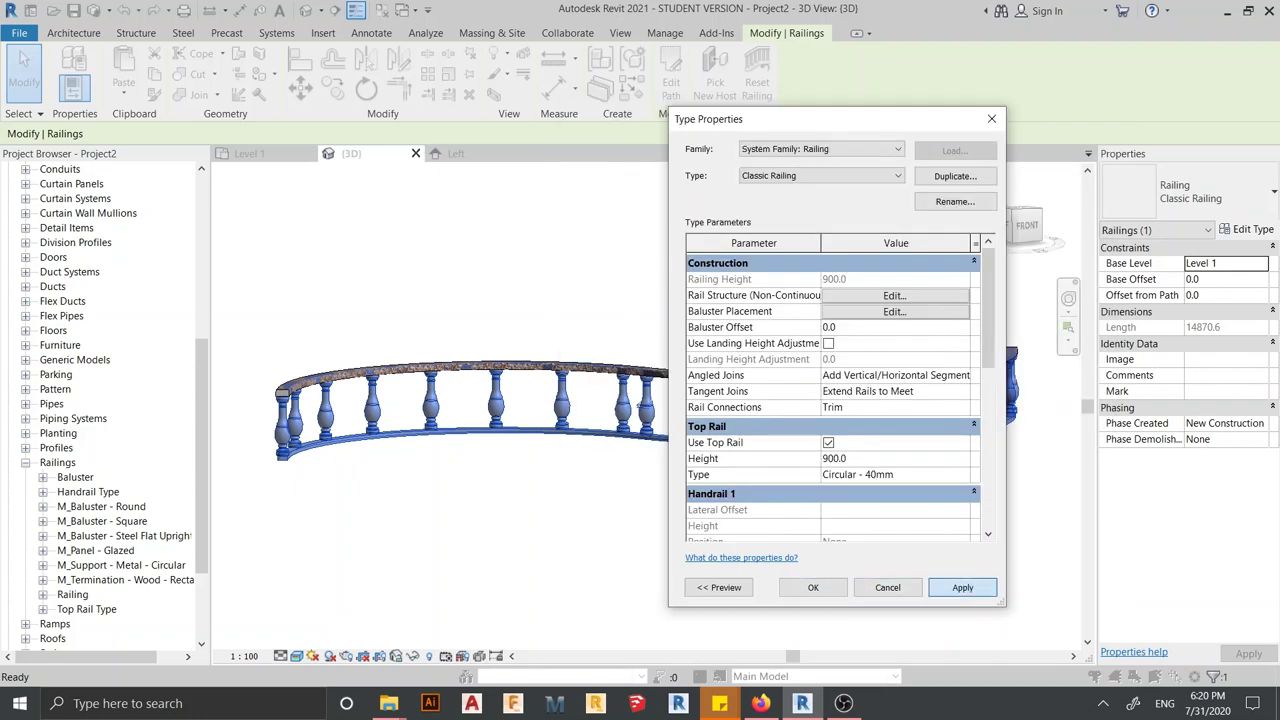
pyautogui.click(813, 587)
pyautogui.press('Escape')
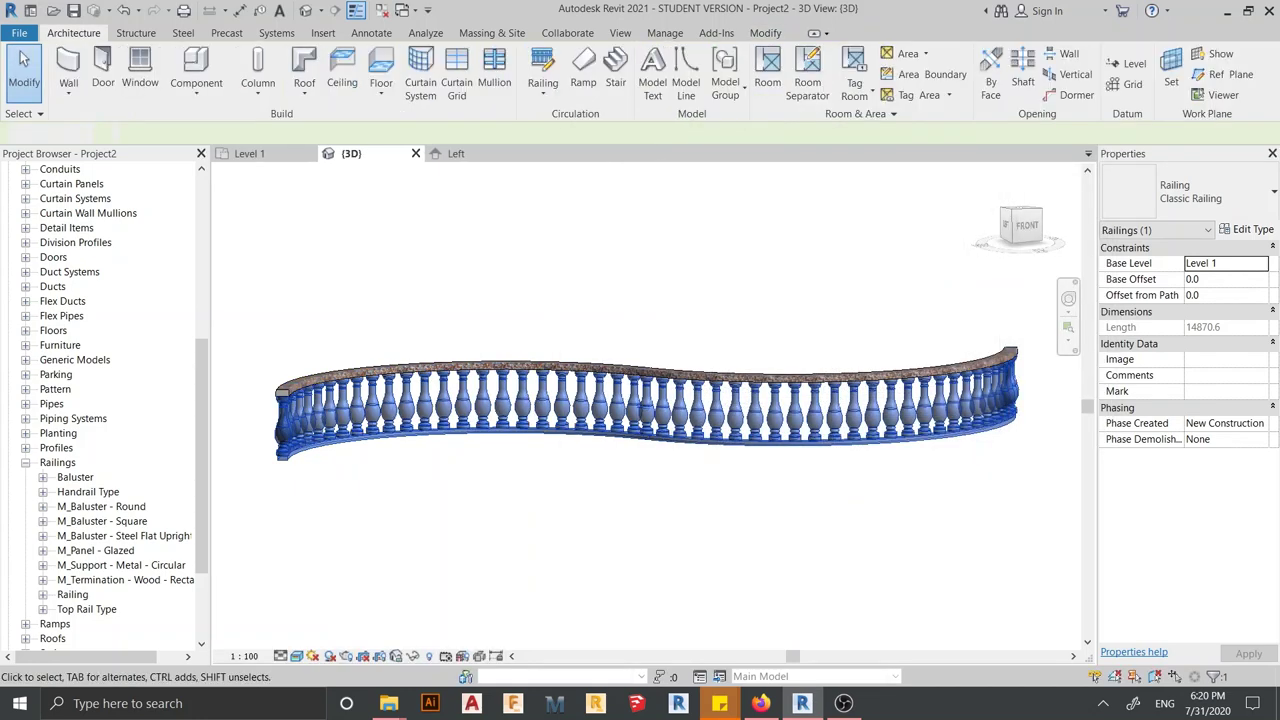
pyautogui.scroll(-1, 700, 330)
pyautogui.scroll(3, 660, 385)
pyautogui.moveTo(660, 385)
pyautogui.keyDown('shift'); pyautogui.mouseDown(button='middle')
pyautogui.moveTo(700, 300)
pyautogui.moveTo(640, 360)
pyautogui.mouseUp(button='middle'); pyautogui.keyUp('shift')
pyautogui.scroll(-3, 650, 460)
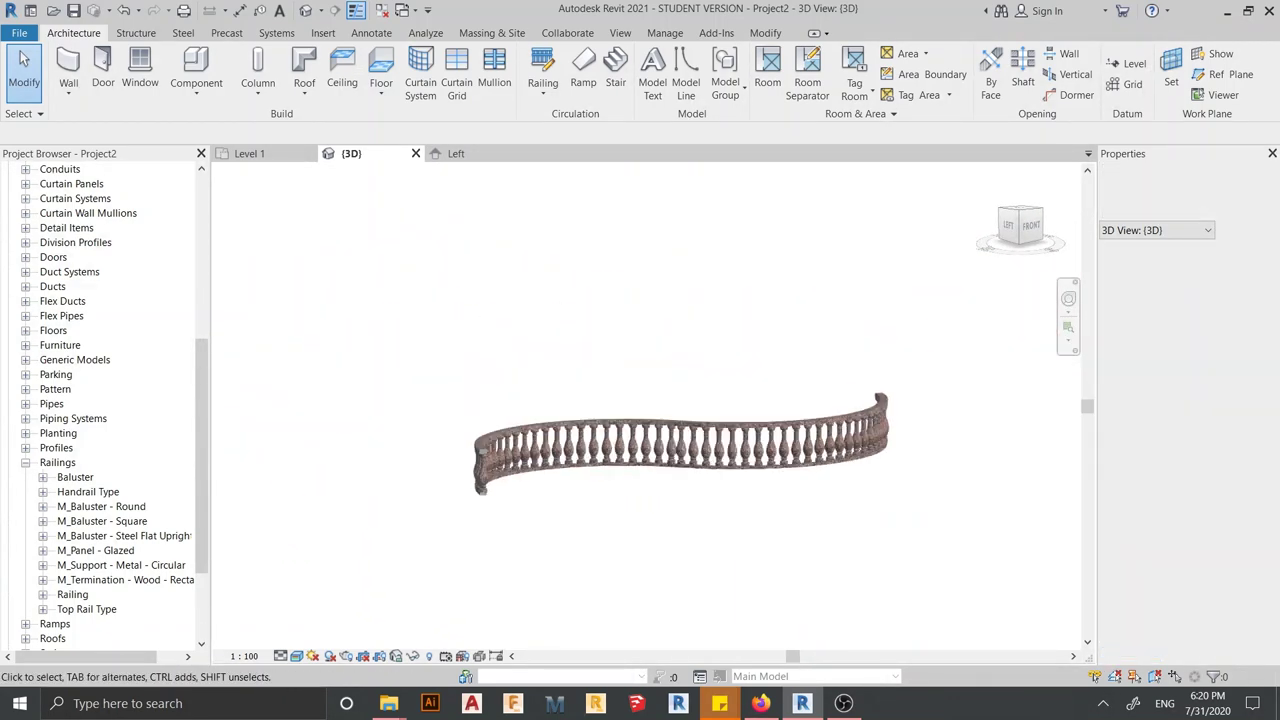
pyautogui.moveTo(650, 460)
pyautogui.keyDown('shift'); pyautogui.mouseDown(button='middle')
pyautogui.moveTo(730, 455)
pyautogui.moveTo(720, 420)
pyautogui.moveTo(700, 440)
pyautogui.moveTo(768, 456)
pyautogui.mouseUp(button='middle'); pyautogui.keyUp('shift')
pyautogui.scroll(4, 768, 456)
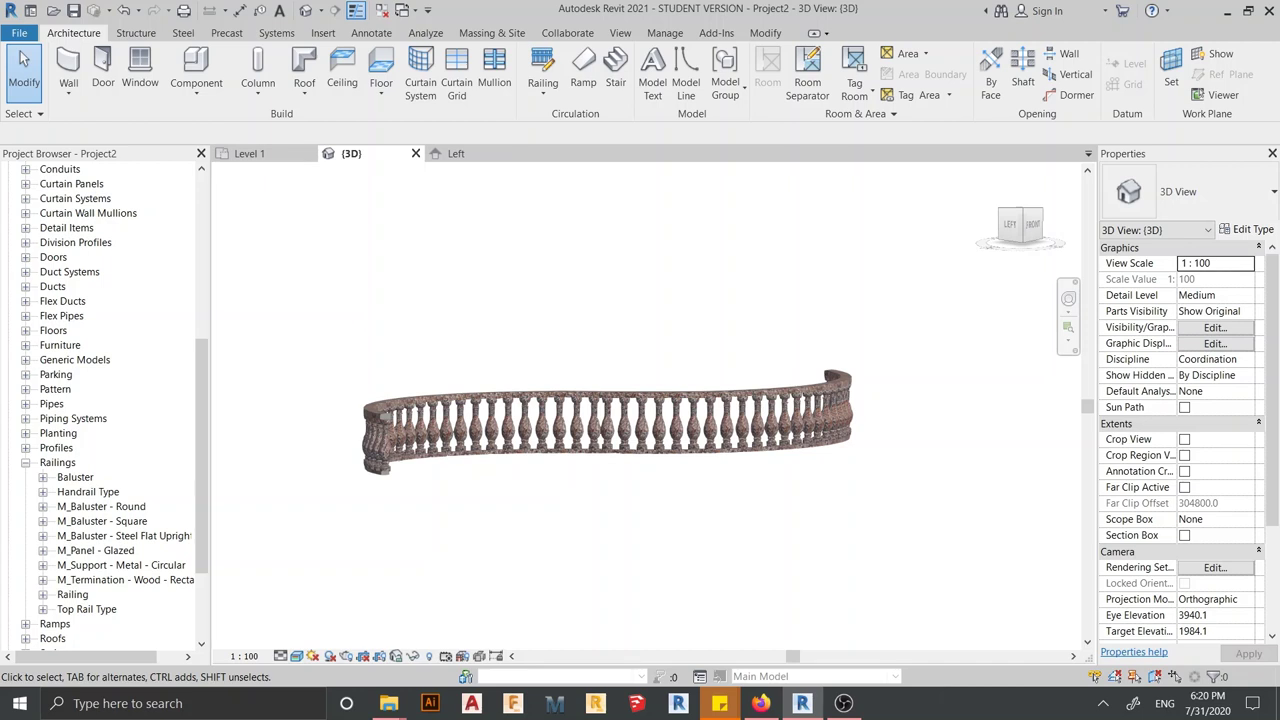
pyautogui.keyDown('shift'); pyautogui.moveTo(768, 456); pyautogui.dragTo(755, 410, button='middle'); pyautogui.keyUp('shift')
pyautogui.scroll(-2, 770, 406)
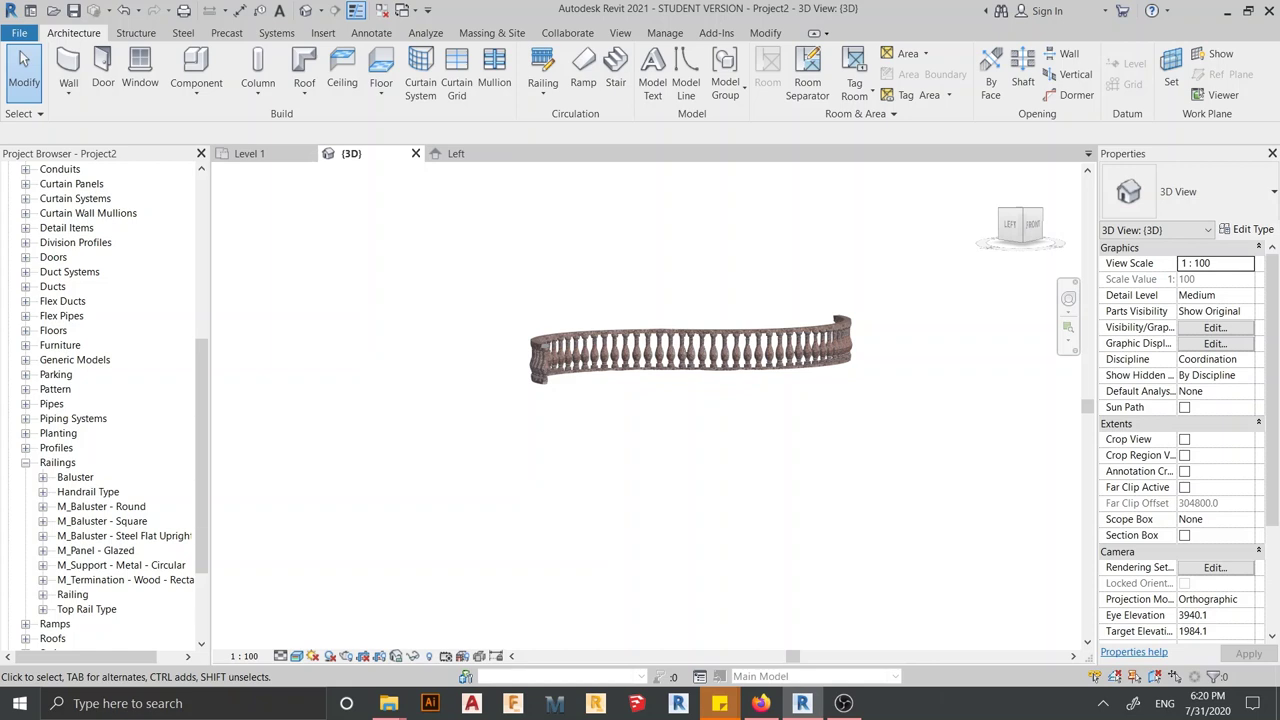
pyautogui.keyDown('shift'); pyautogui.moveTo(755, 410); pyautogui.dragTo(725, 430, button='middle'); pyautogui.keyUp('shift')
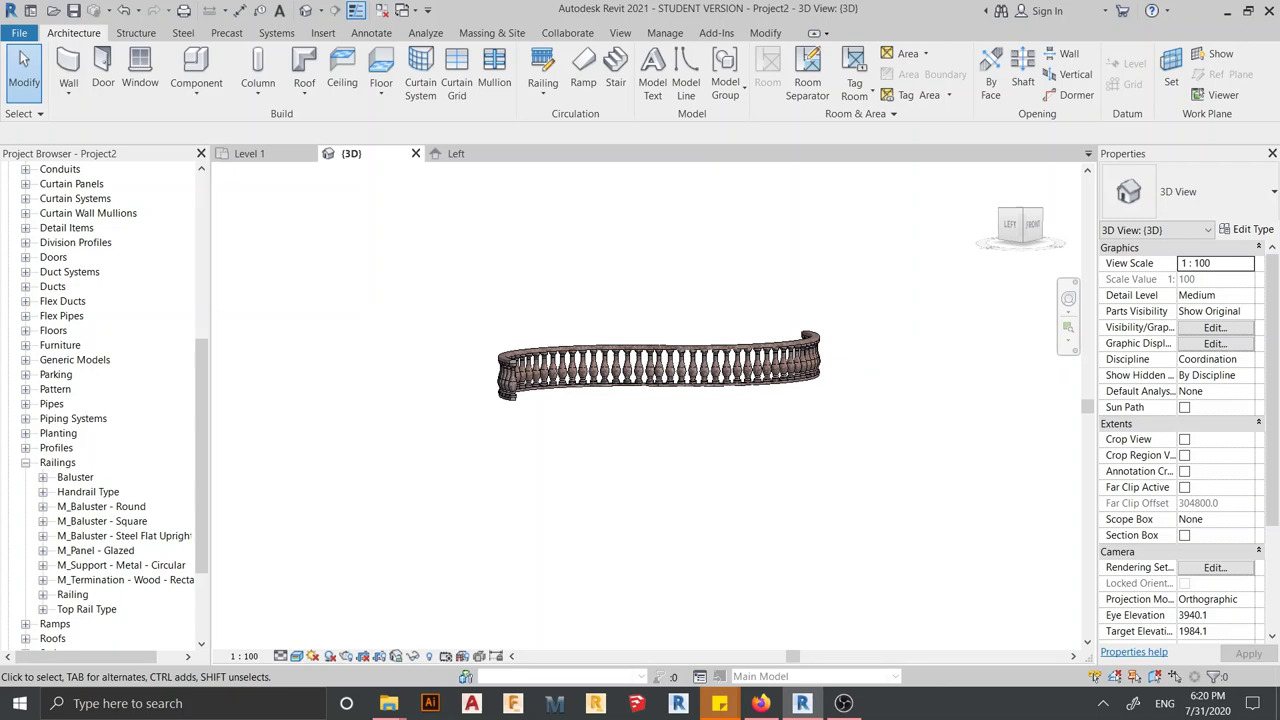
pyautogui.moveTo(658, 365); pyautogui.dragTo(647, 403, button='middle')
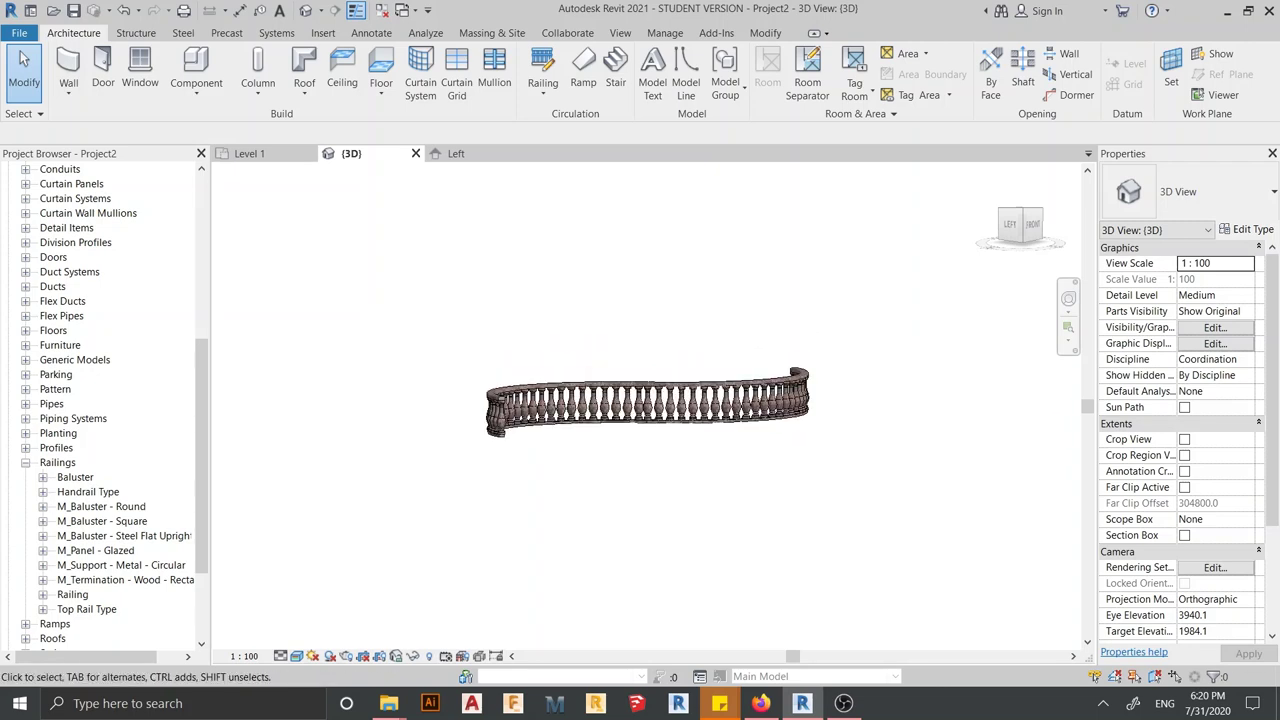